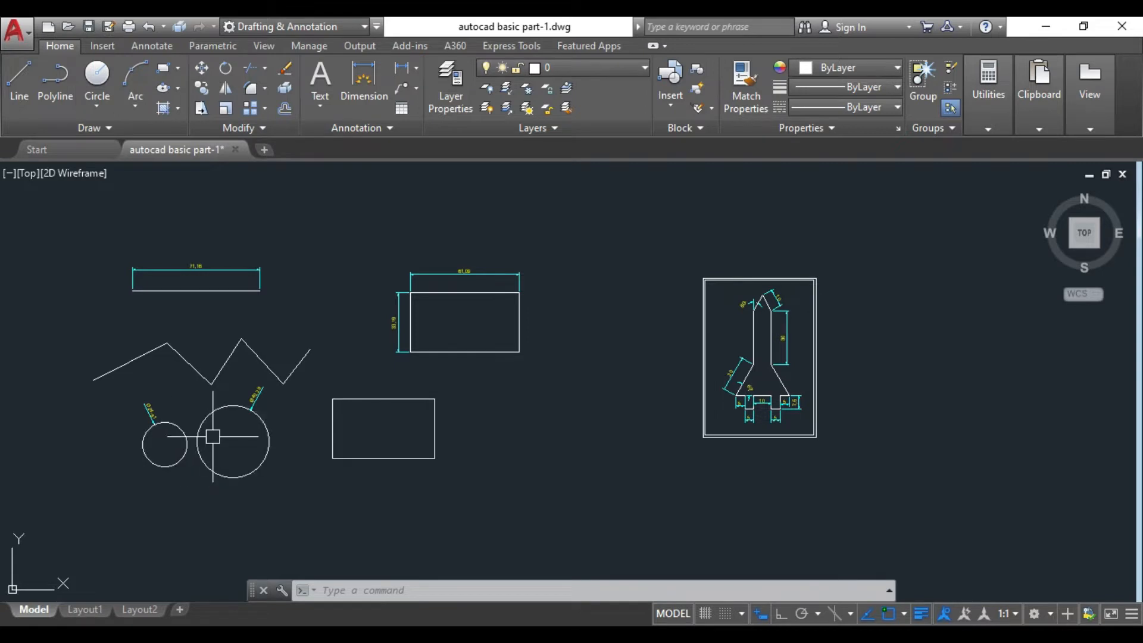
Examine the practice line, zigzag, circles and rectangles, and the dimensioned rocket drawing inside its double frame
scroll(216, 425, up, 2)
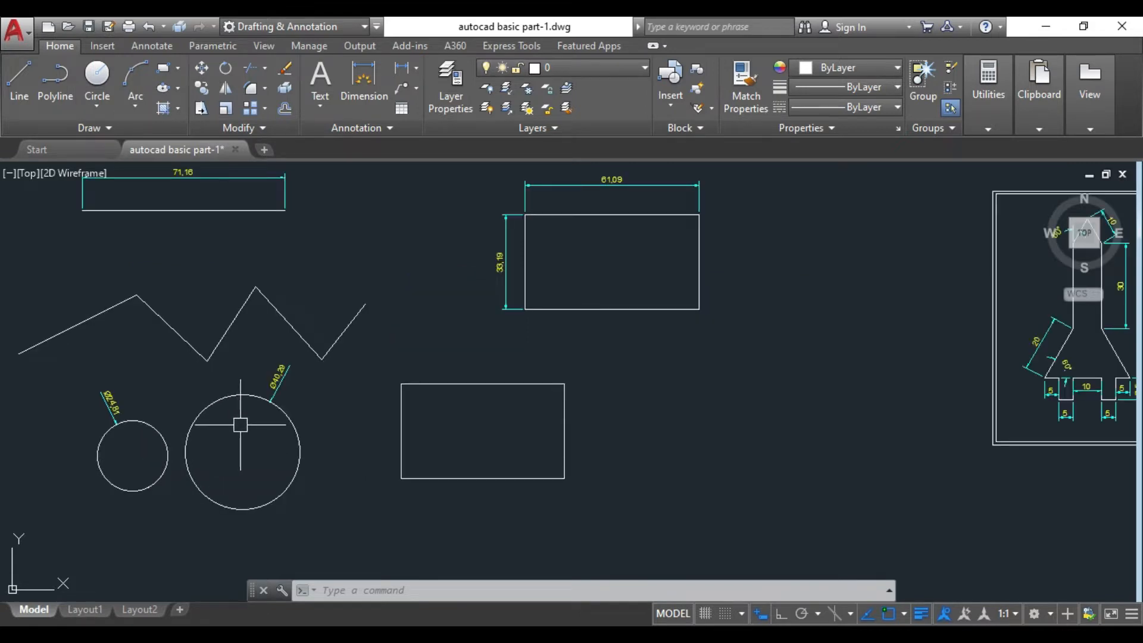
scroll(240, 425, down, 2)
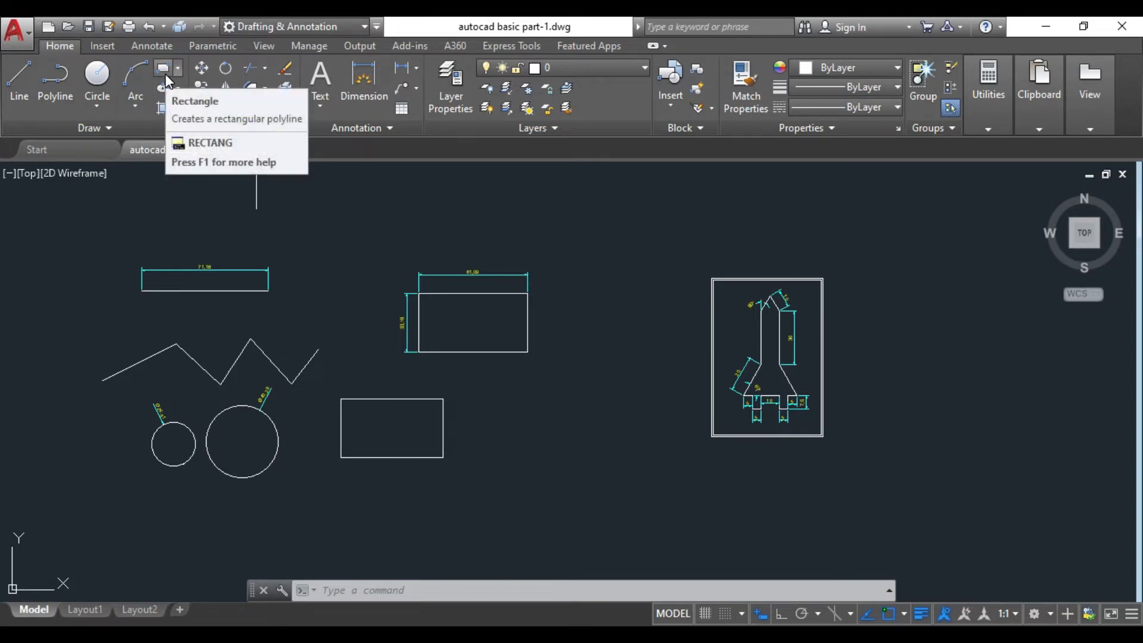
scroll(443, 331, up, 4)
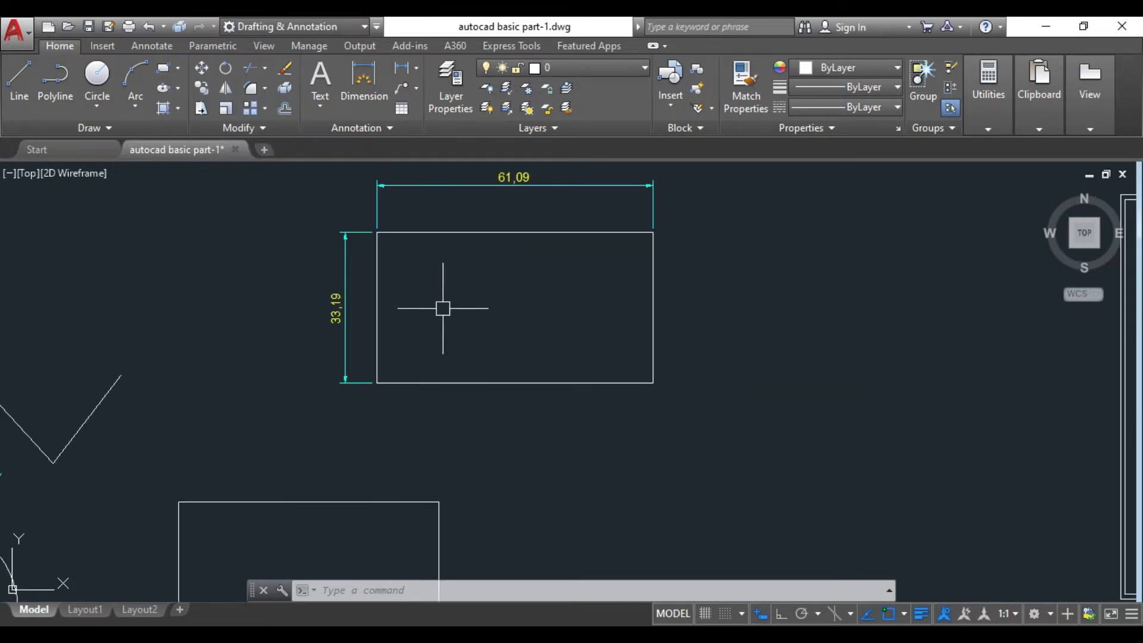
middle_drag(435, 309, 426, 320)
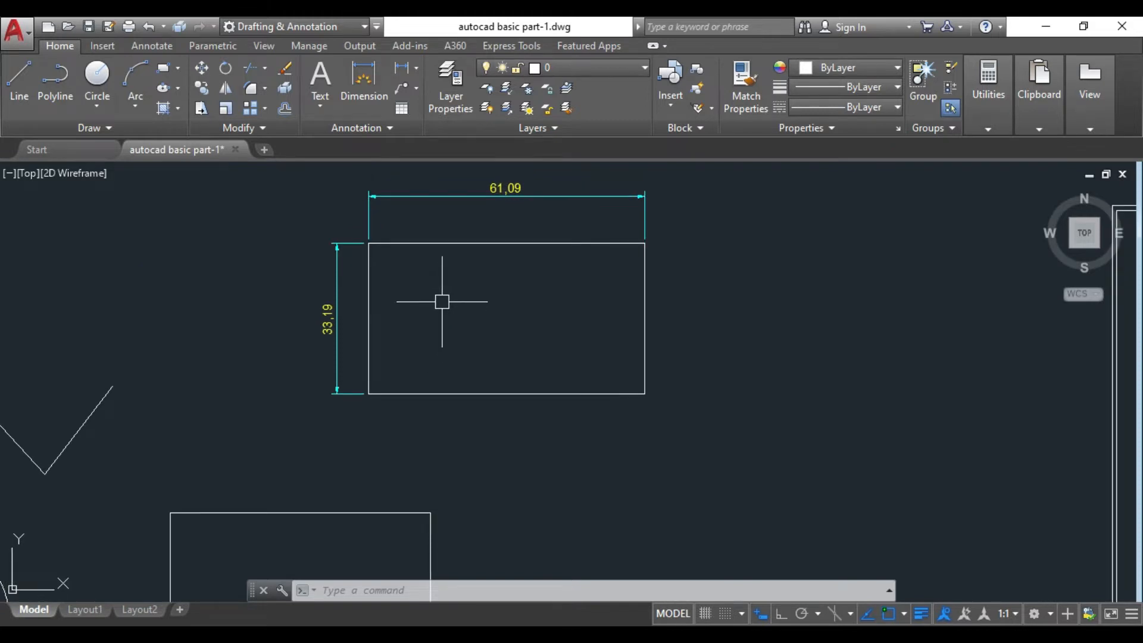
scroll(442, 301, down, 2)
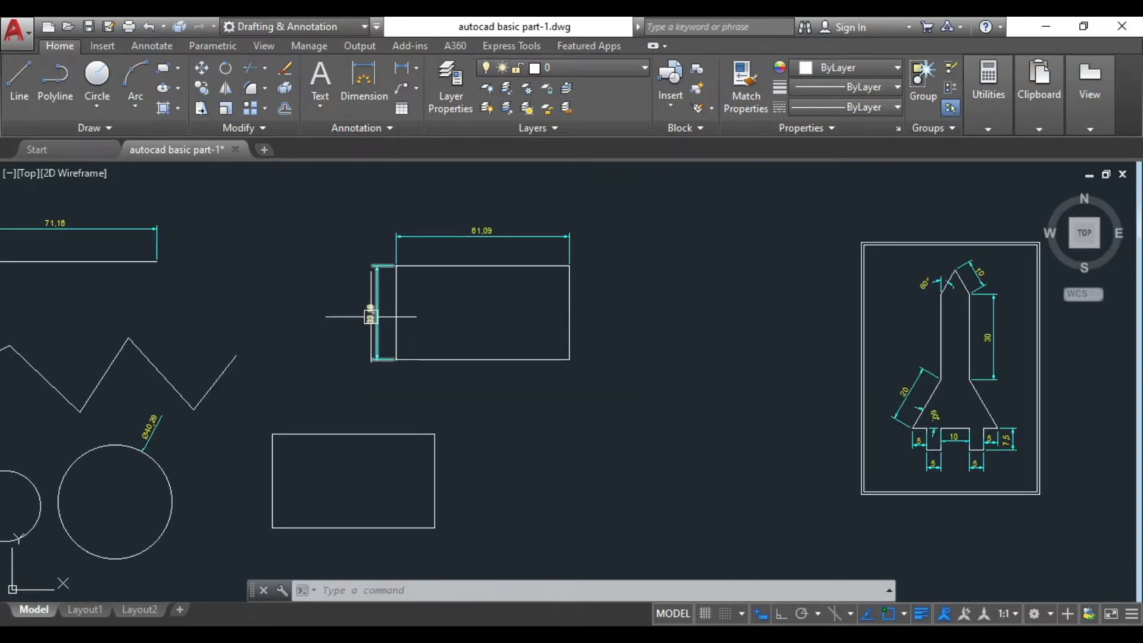
scroll(370, 314, down, 2)
scroll(627, 331, up, 4)
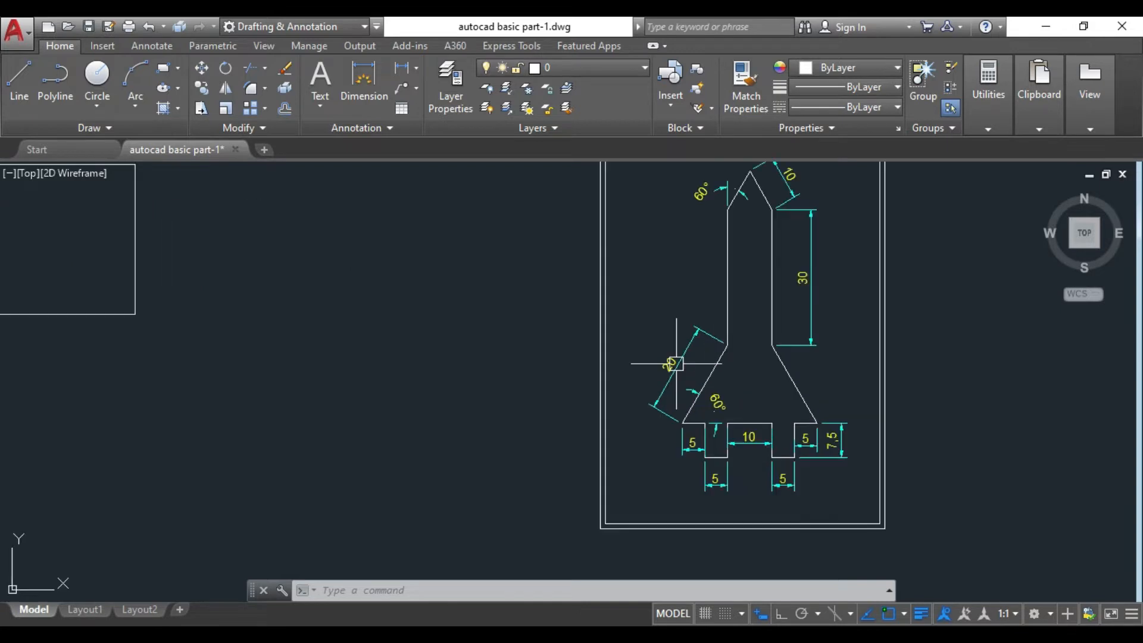
mouse_move(669, 358)
middle_down()
mouse_move(607, 357)
mouse_move(574, 383)
middle_up()
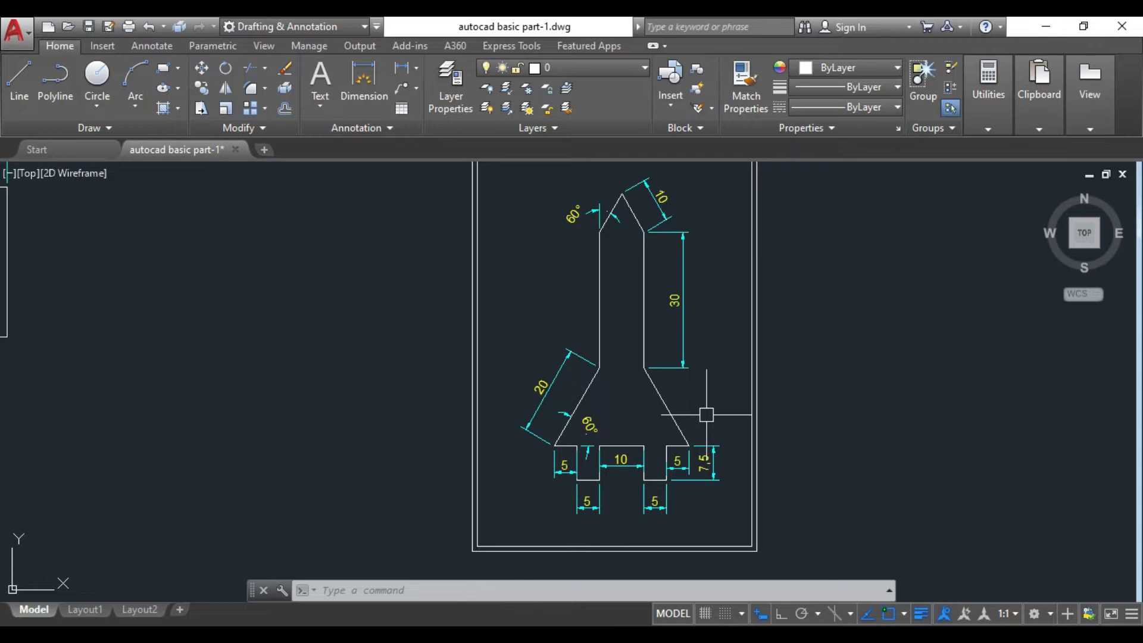
scroll(521, 357, down, 4)
middle_drag(504, 359, 619, 359)
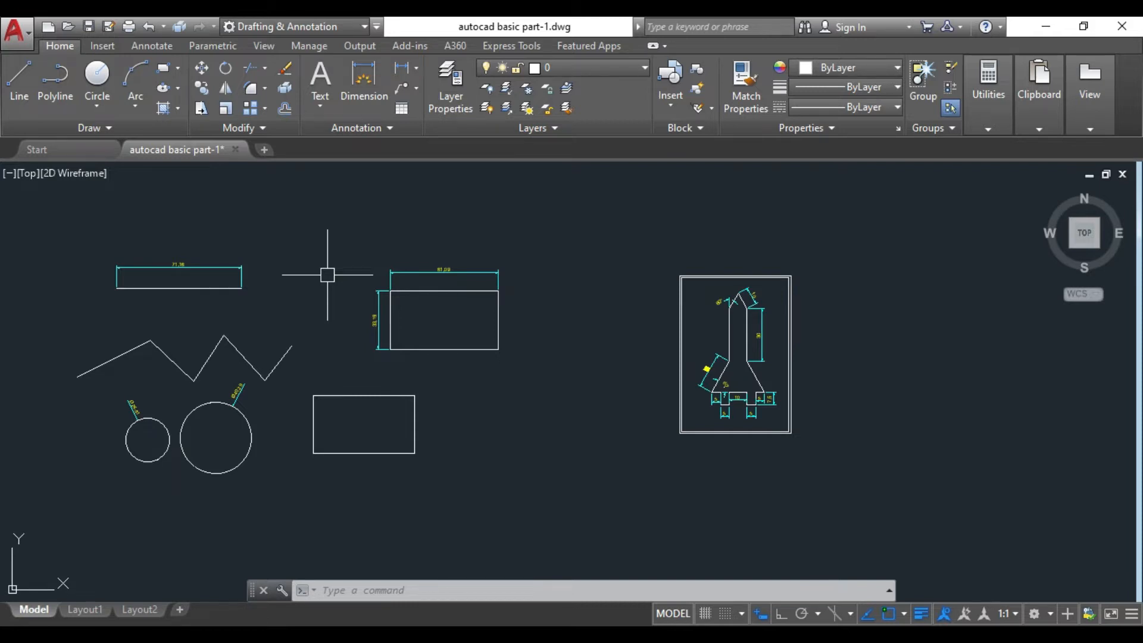
Examine the other practice drawings: the L-shaped bracket, the plate with four holes and the three-armed spinner
scroll(332, 286, down, 5)
scroll(749, 400, up, 3)
scroll(504, 401, down, 3)
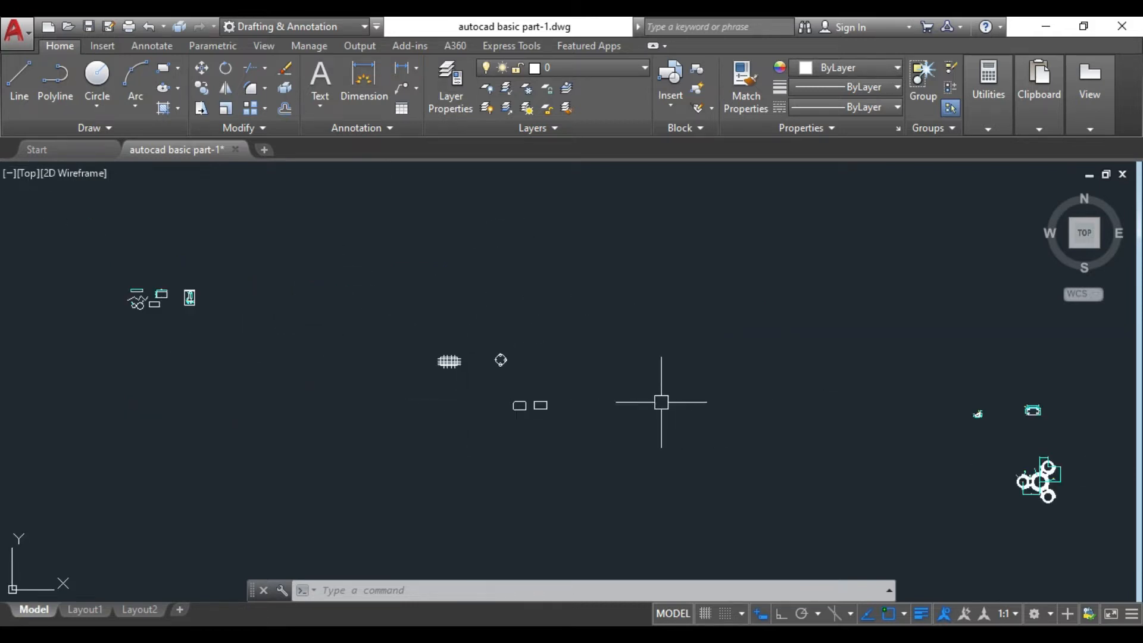
middle_drag(901, 436, 668, 373)
scroll(743, 380, up, 12)
middle_drag(702, 291, 450, 389)
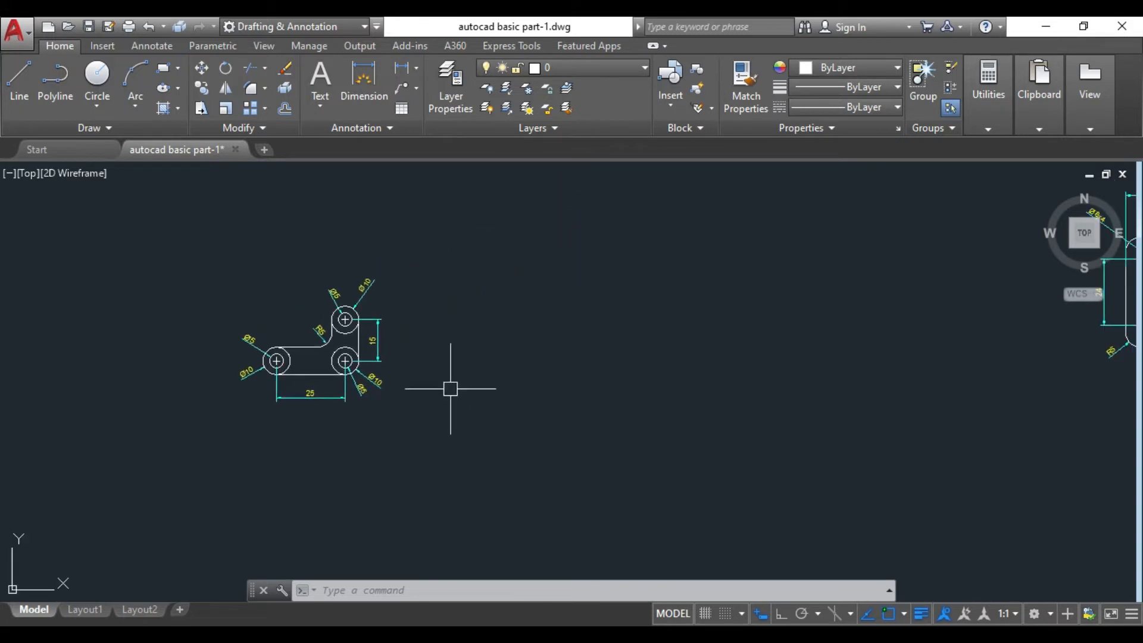
scroll(350, 388, up, 4)
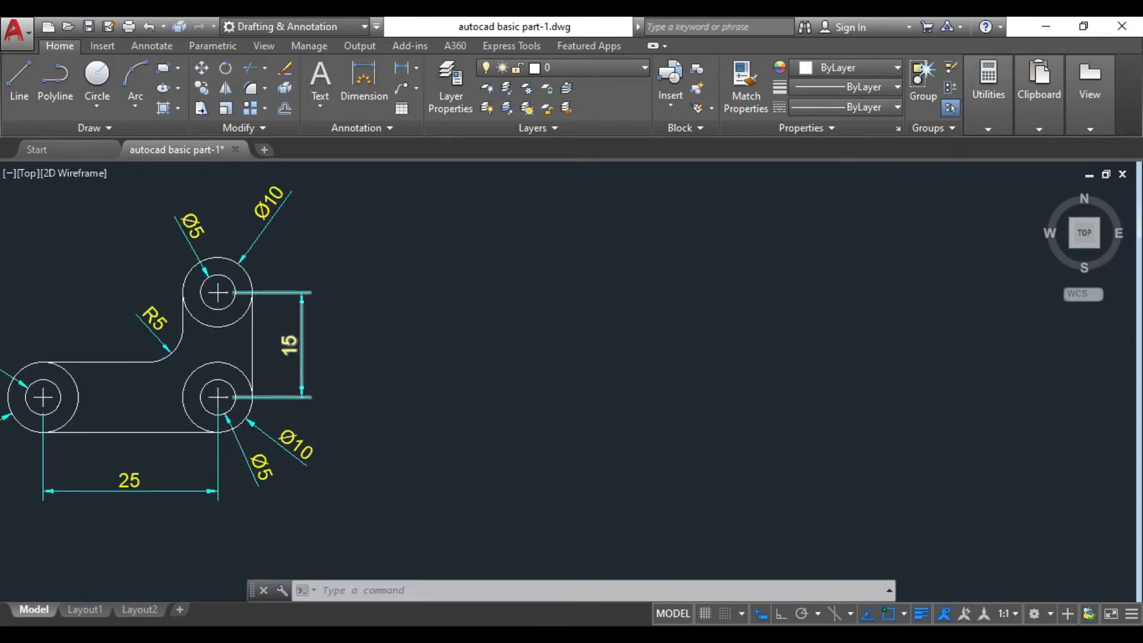
scroll(431, 378, down, 5)
middle_drag(607, 378, 413, 377)
scroll(684, 324, up, 4)
scroll(578, 424, down, 8)
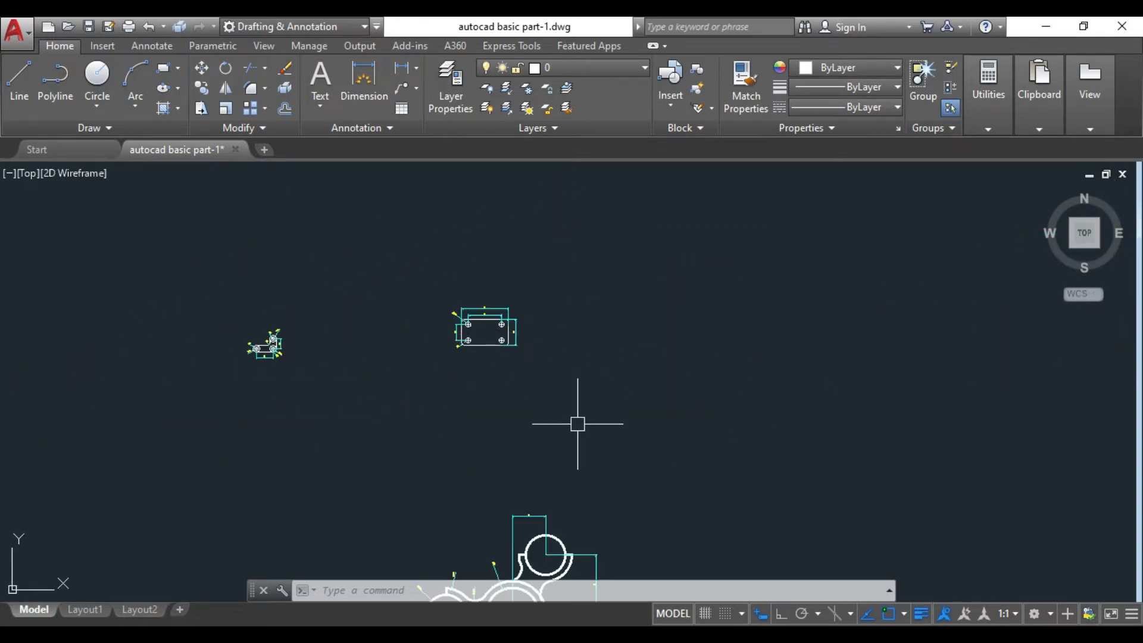
middle_drag(577, 424, 571, 275)
scroll(501, 467, up, 5)
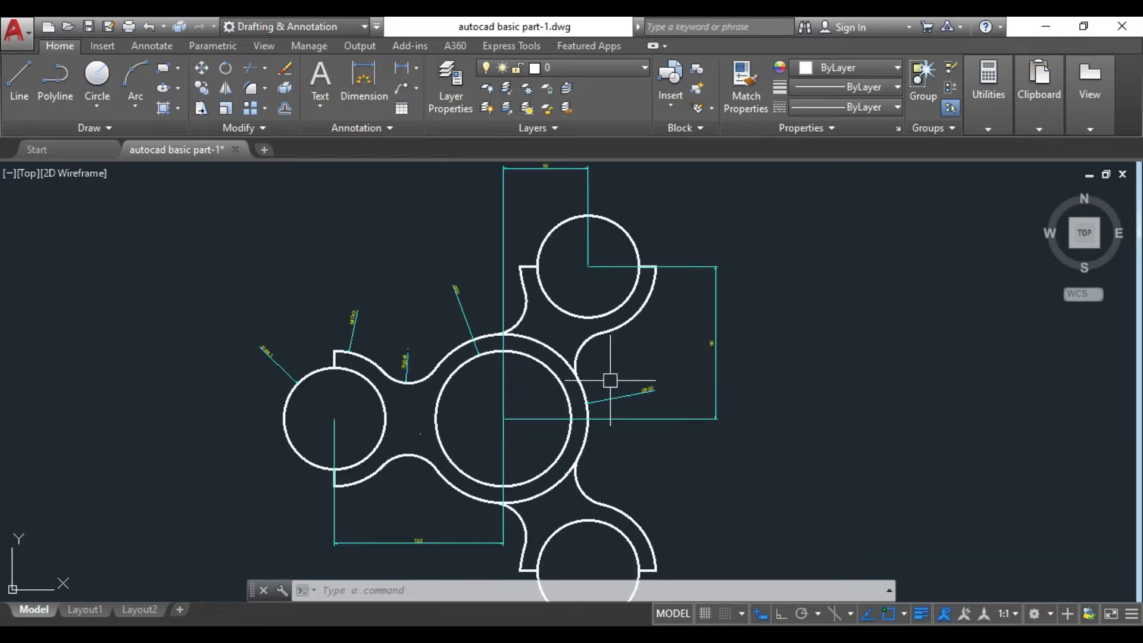
scroll(722, 364, down, 10)
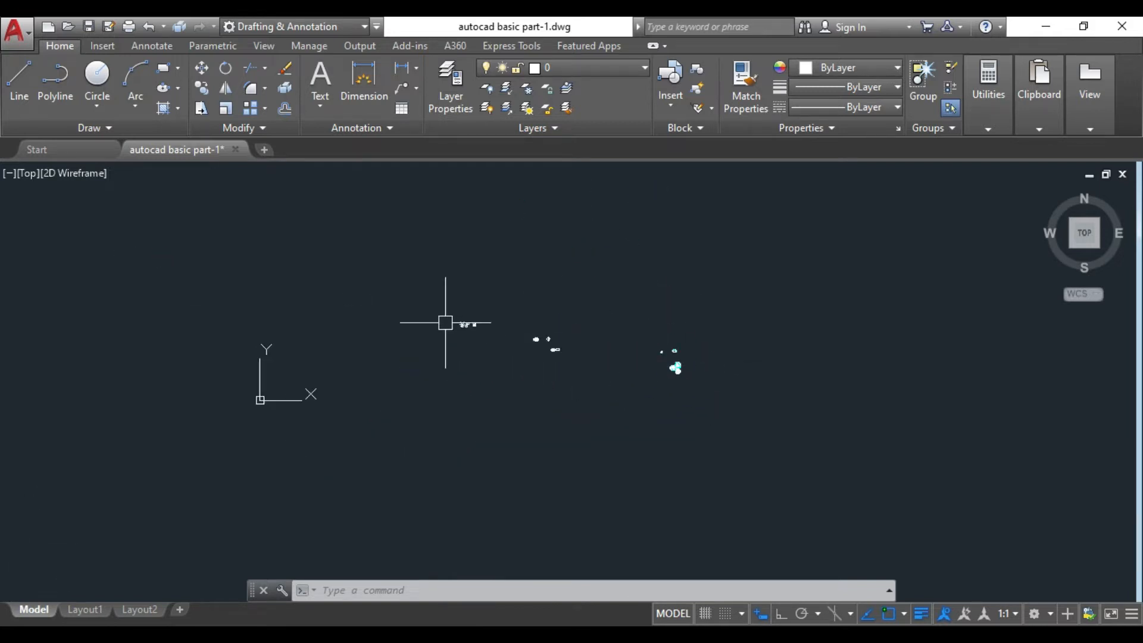
scroll(454, 323, up, 5)
scroll(537, 338, up, 7)
mouse_move(500, 307)
middle_down()
mouse_move(584, 478)
mouse_move(725, 486)
middle_up()
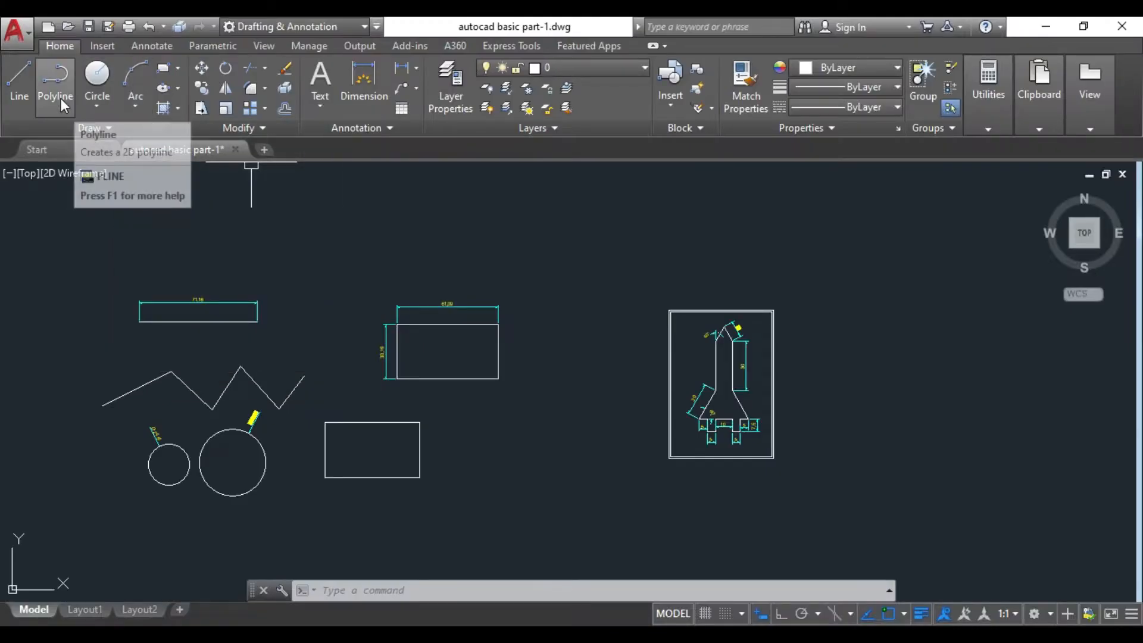
Draw an open zigzag polyline of six segments in the empty area beside the framed rocket drawing
middle_drag(476, 250, 232, 334)
scroll(424, 307, down, 2)
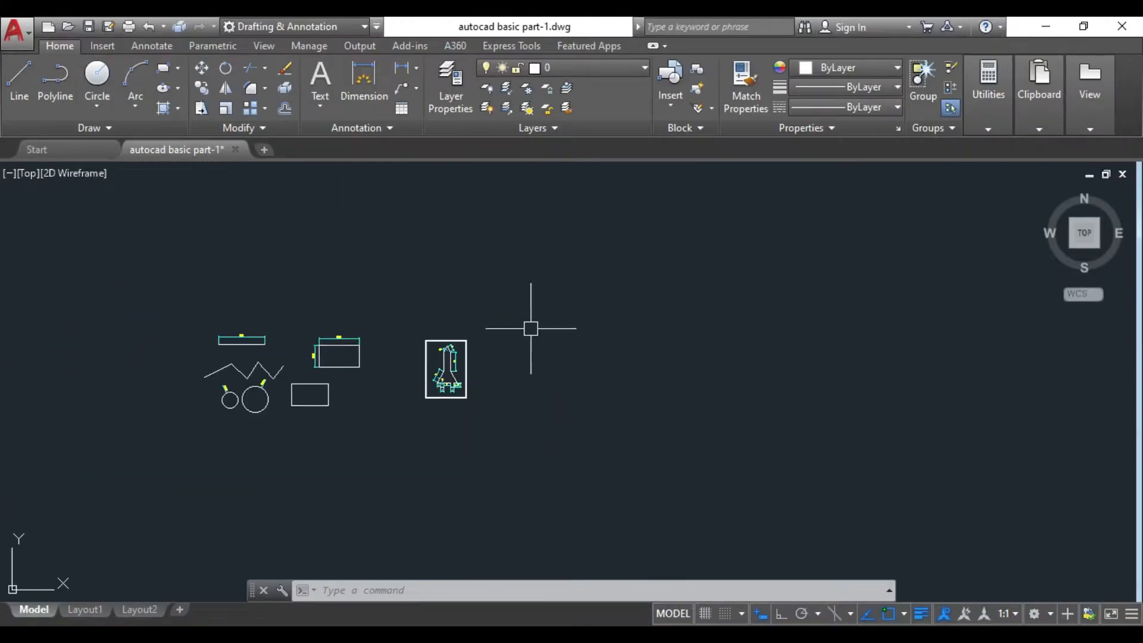
mouse_move(530, 328)
middle_down()
mouse_move(296, 312)
mouse_move(260, 340)
middle_up()
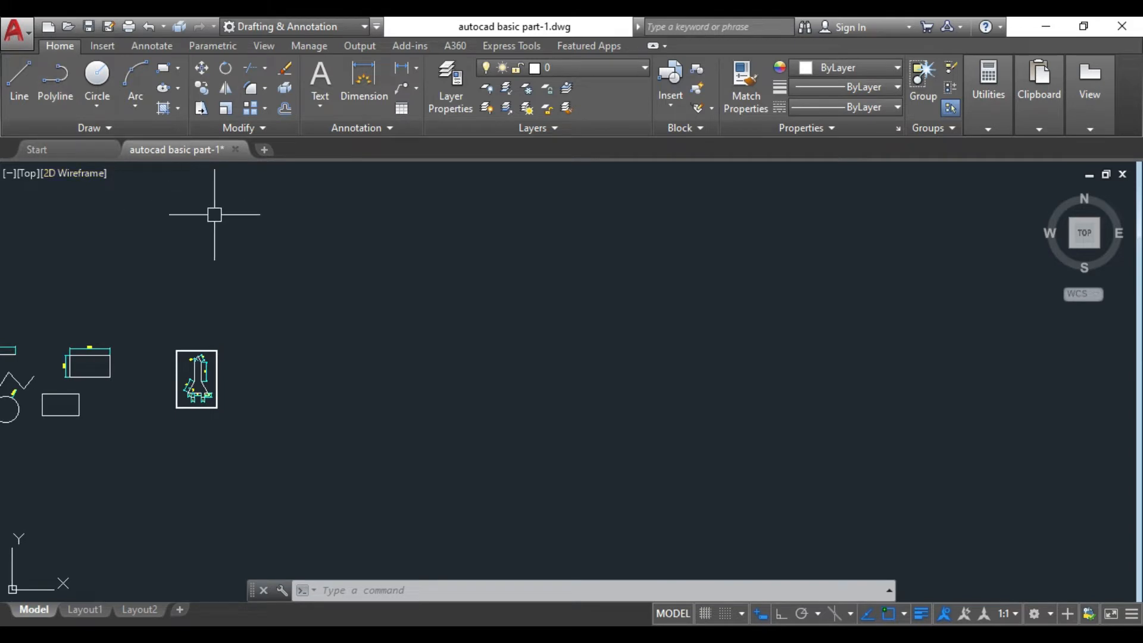
click(58, 80)
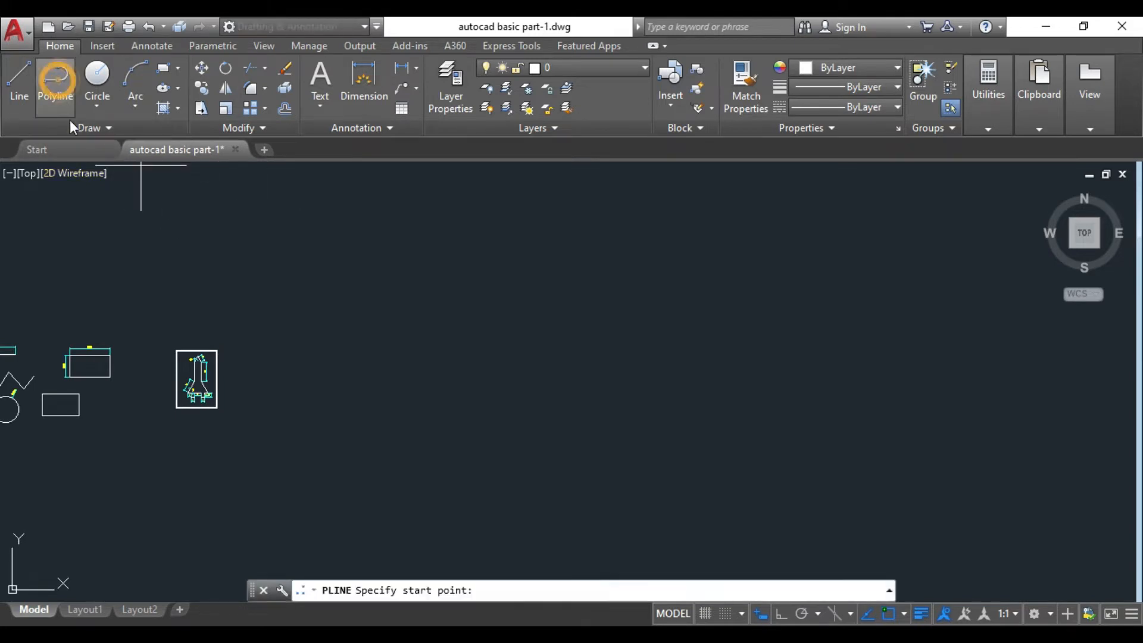
click(352, 362)
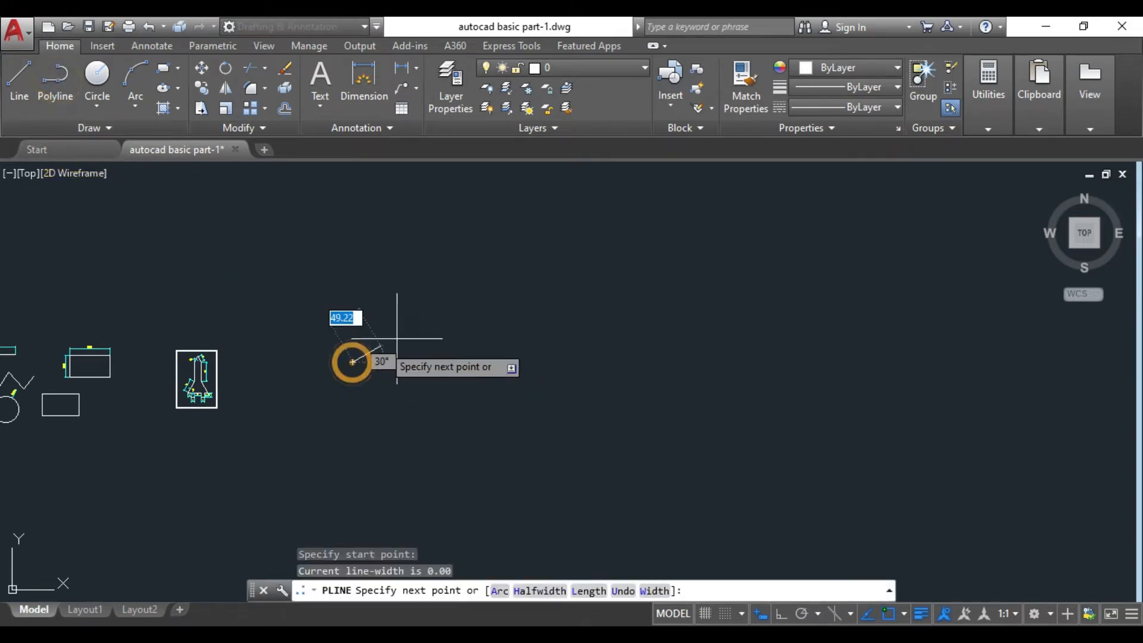
click(438, 306)
click(560, 366)
click(635, 269)
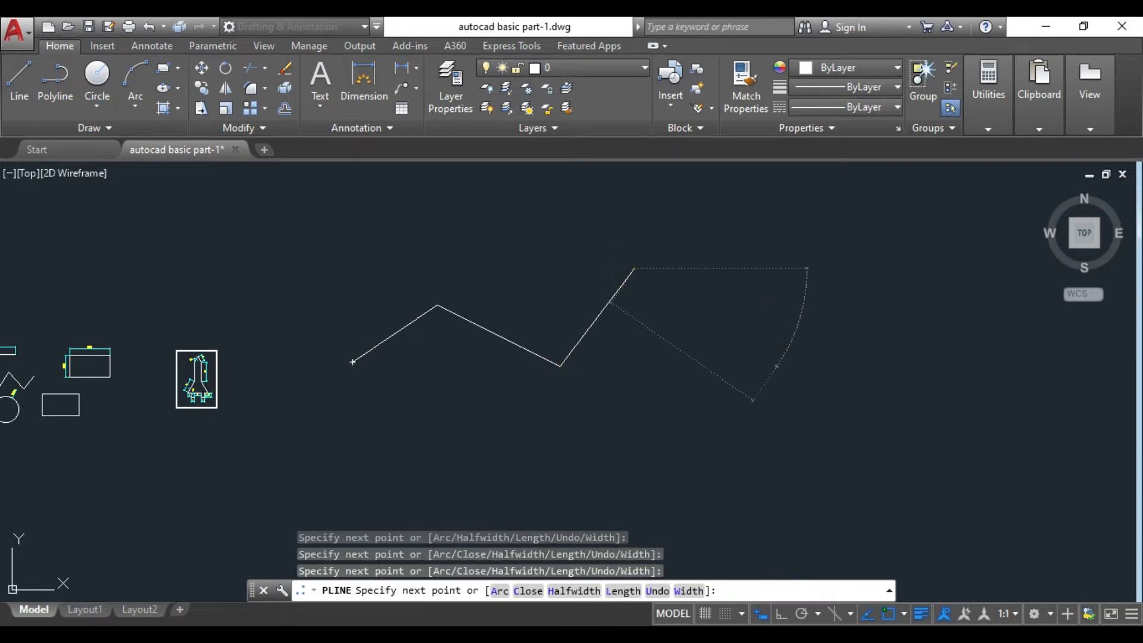
click(777, 366)
click(893, 280)
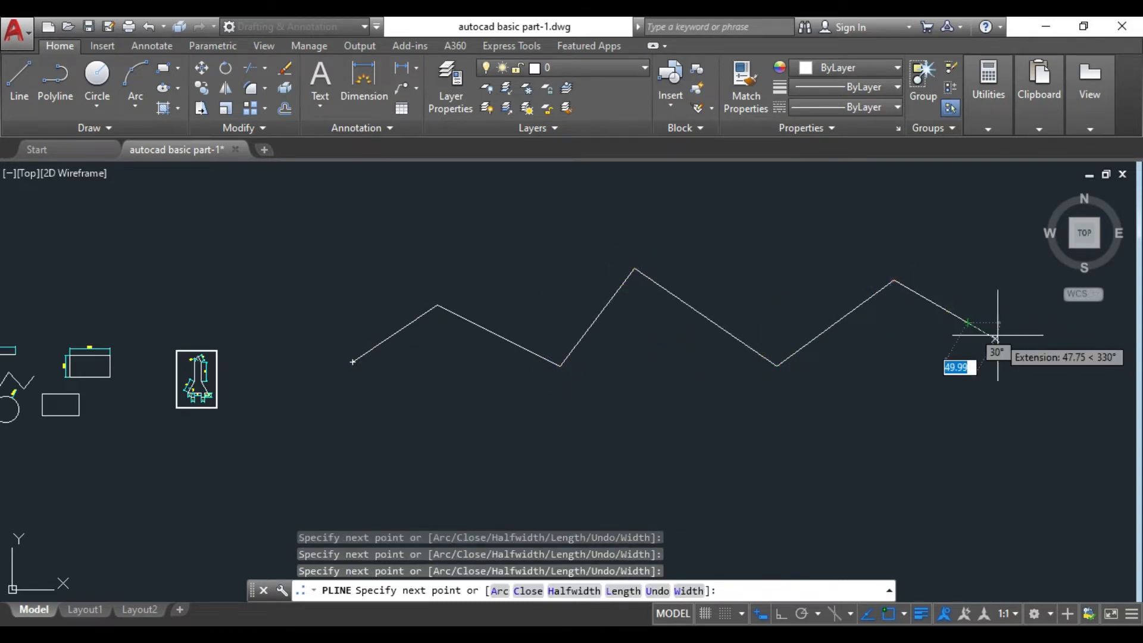
click(968, 323)
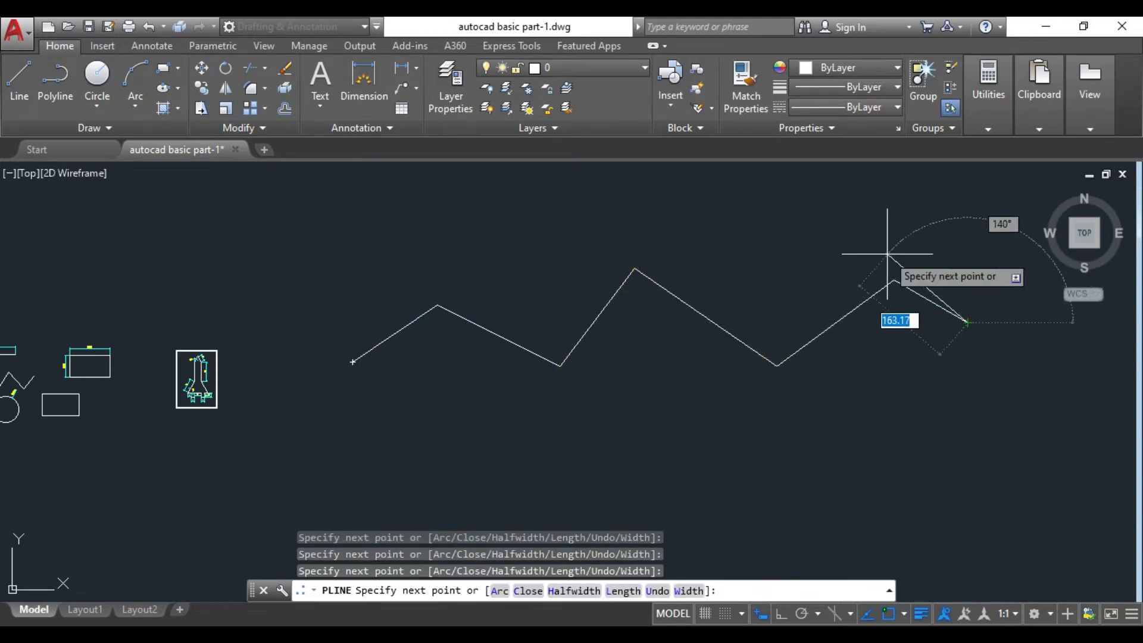
right_click(925, 265)
click(955, 277)
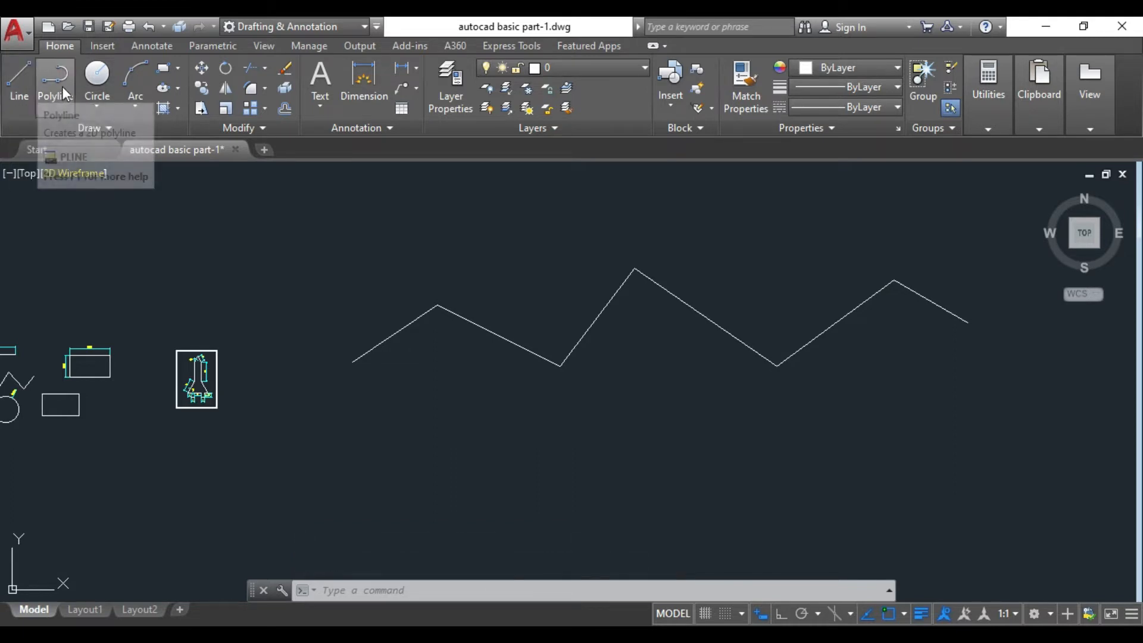
Draw a matching zigzag of six connected segments below the polyline with the Line command
mouse_move(435, 350)
middle_down()
mouse_move(409, 327)
mouse_move(378, 324)
middle_up()
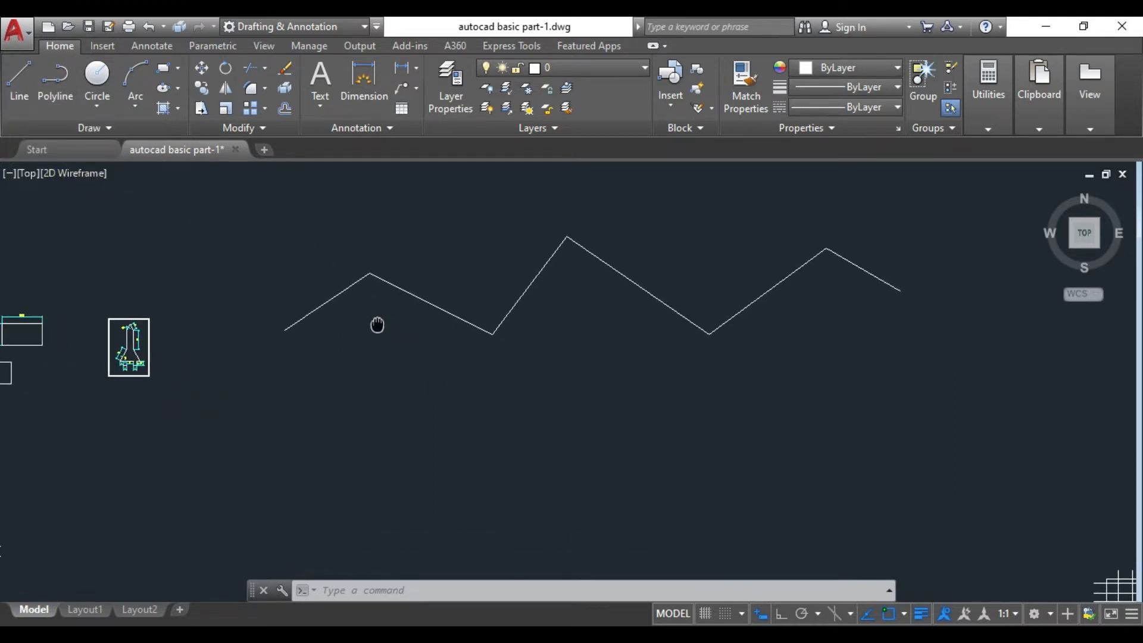
click(27, 74)
click(291, 414)
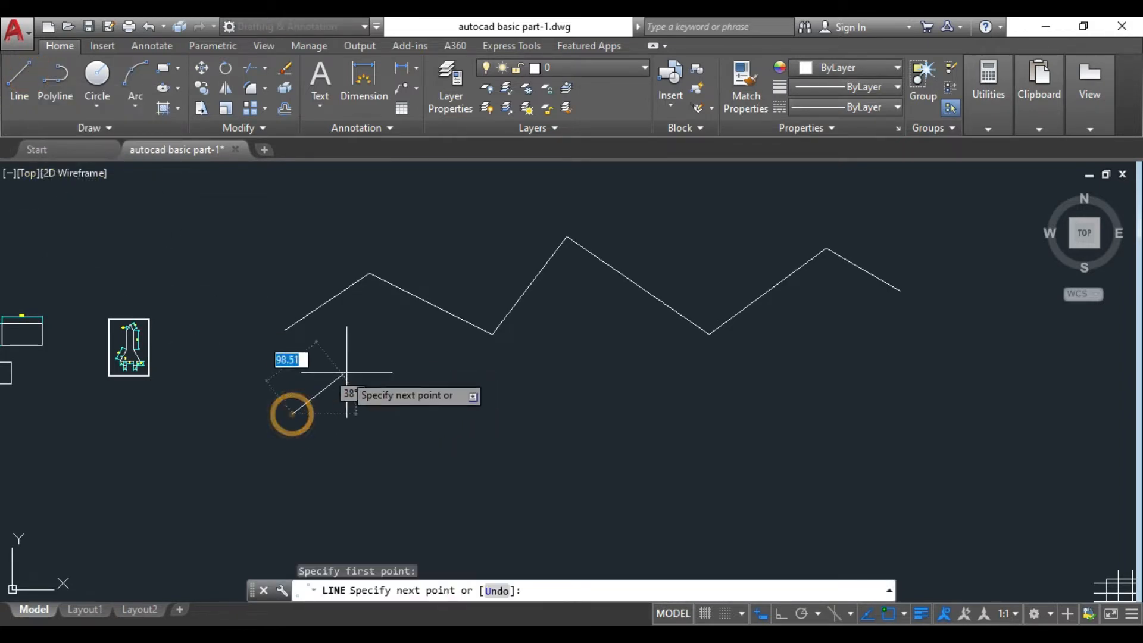
click(377, 357)
click(503, 428)
click(575, 347)
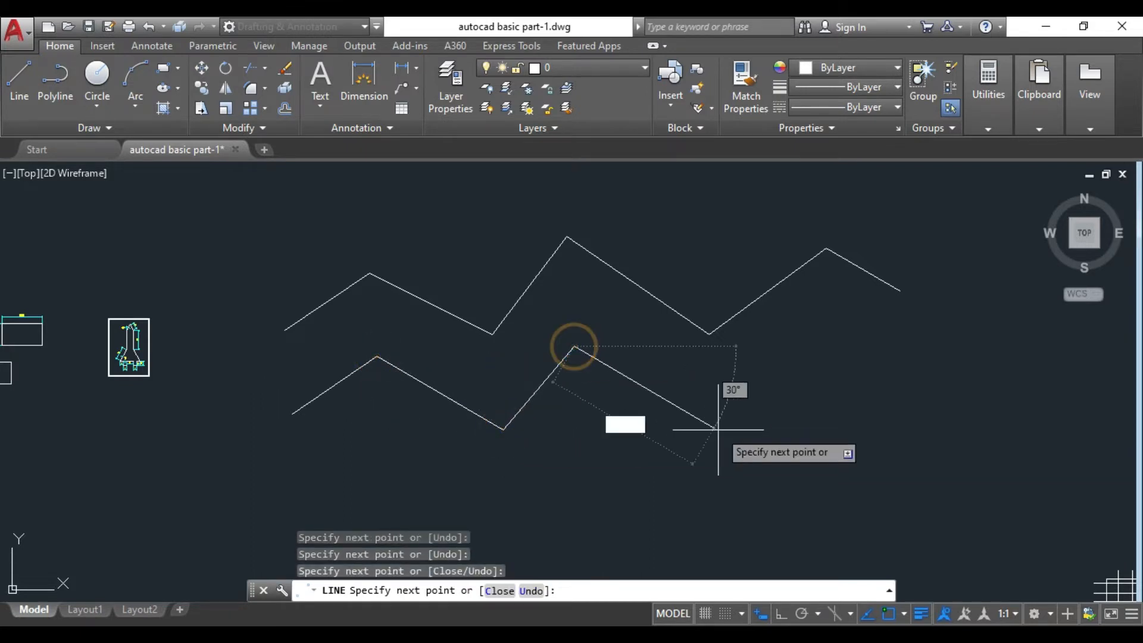
click(729, 429)
click(817, 353)
click(900, 399)
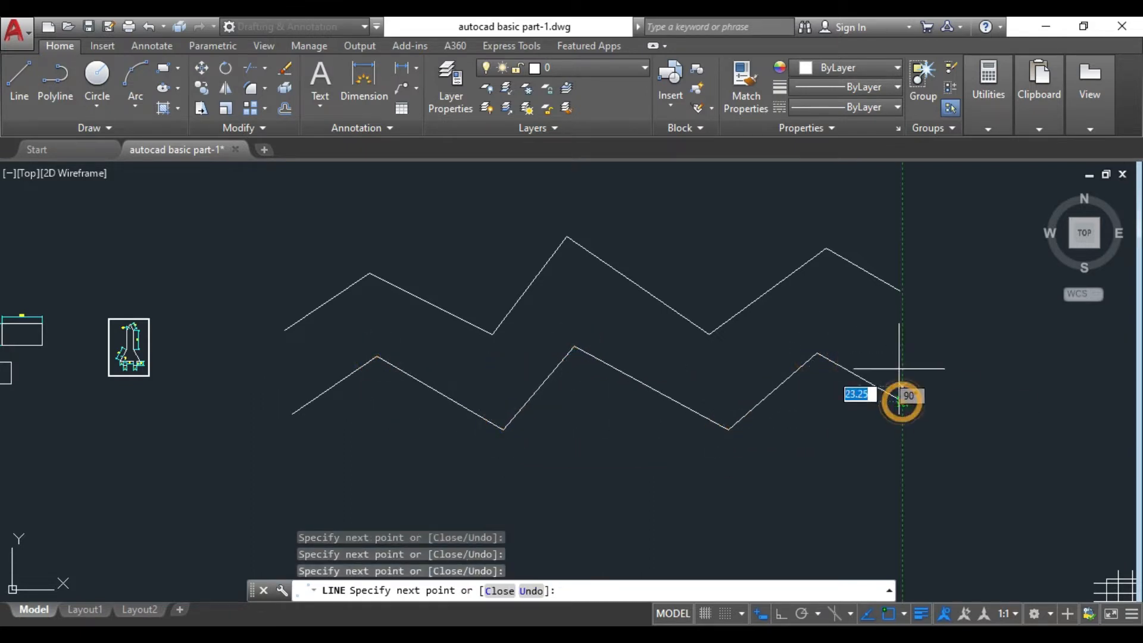
right_click(899, 369)
click(937, 363)
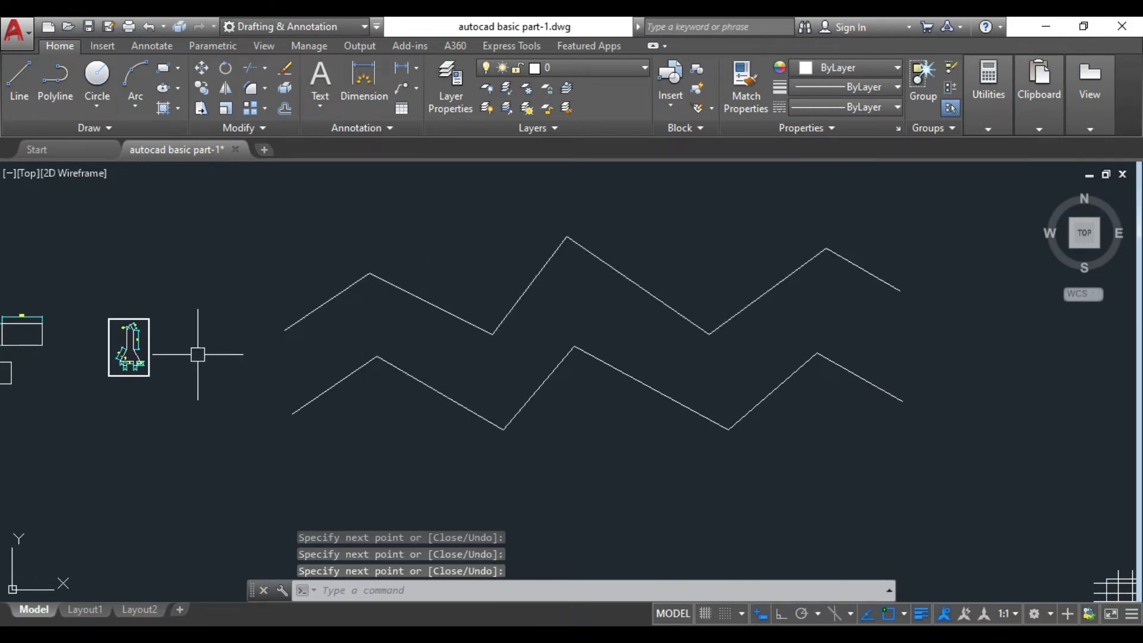
Compare how the upper polyline and individual segments of the lower zigzag get selected, and clear the selection
click(293, 330)
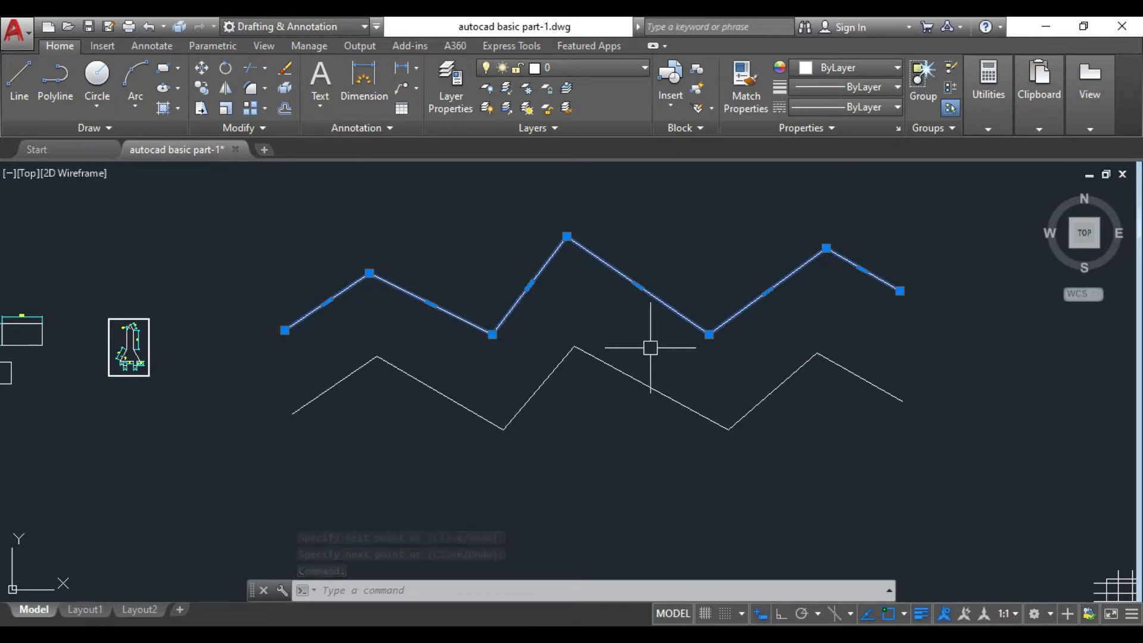
click(332, 388)
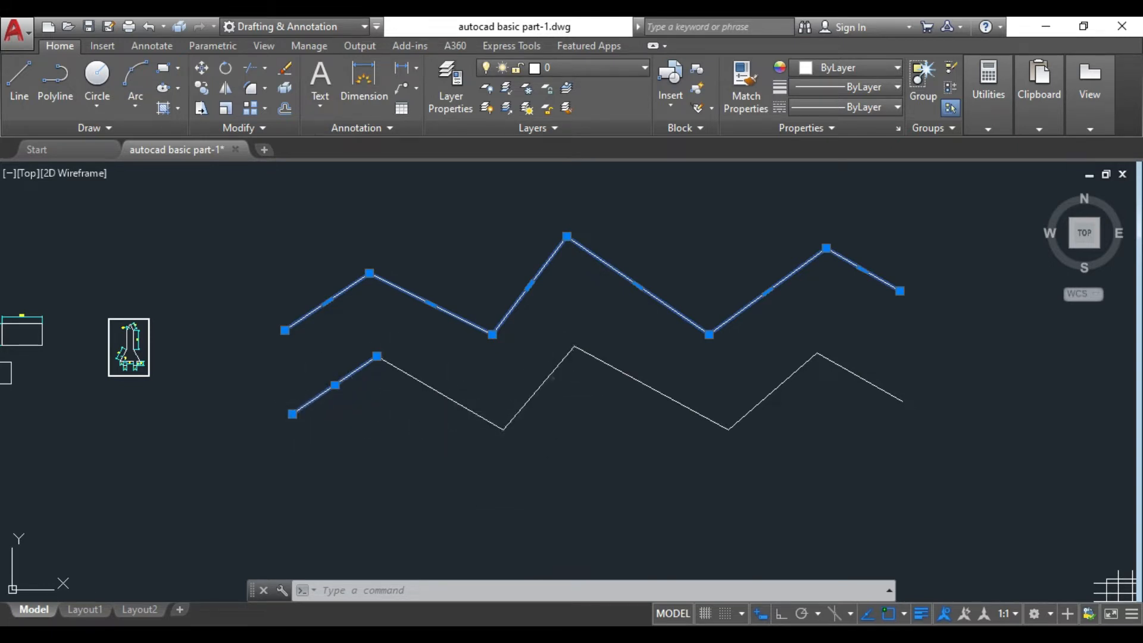
click(549, 377)
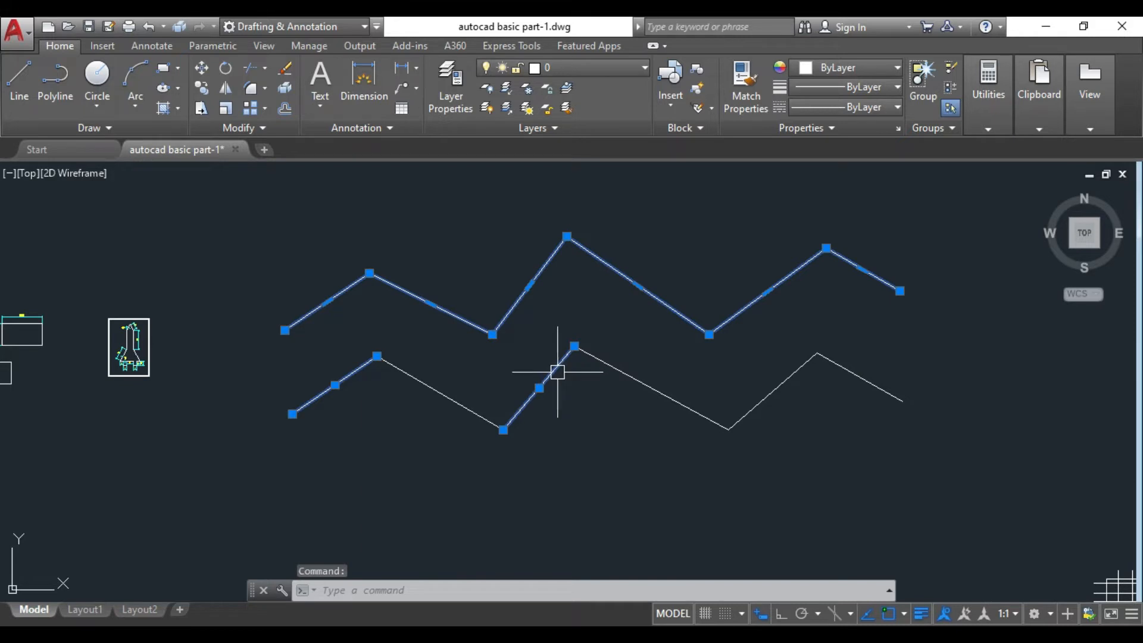
key(Escape)
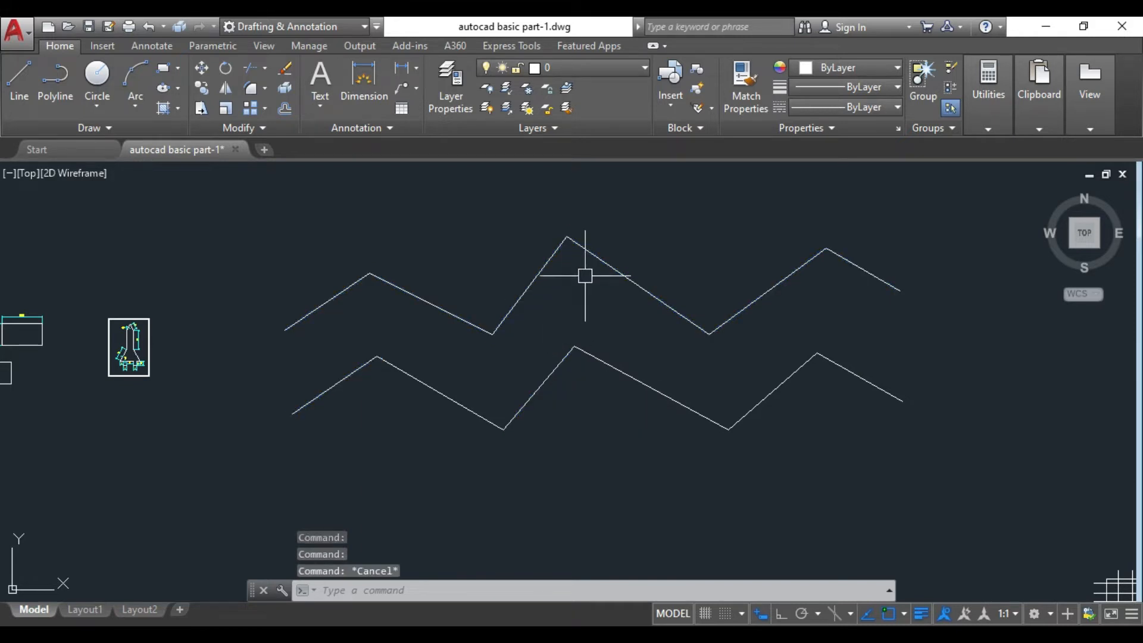
click(592, 258)
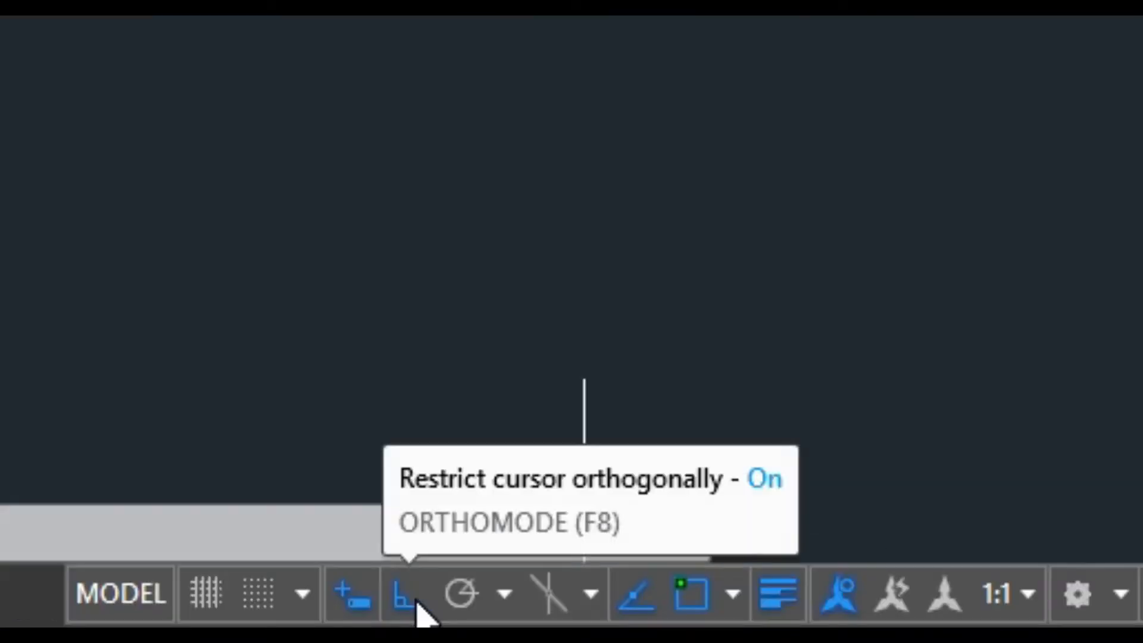
Turn off orthogonal mode and draw a three-point arc bulging upward in the empty space between the slot shape and the crossed-line grid
click(782, 615)
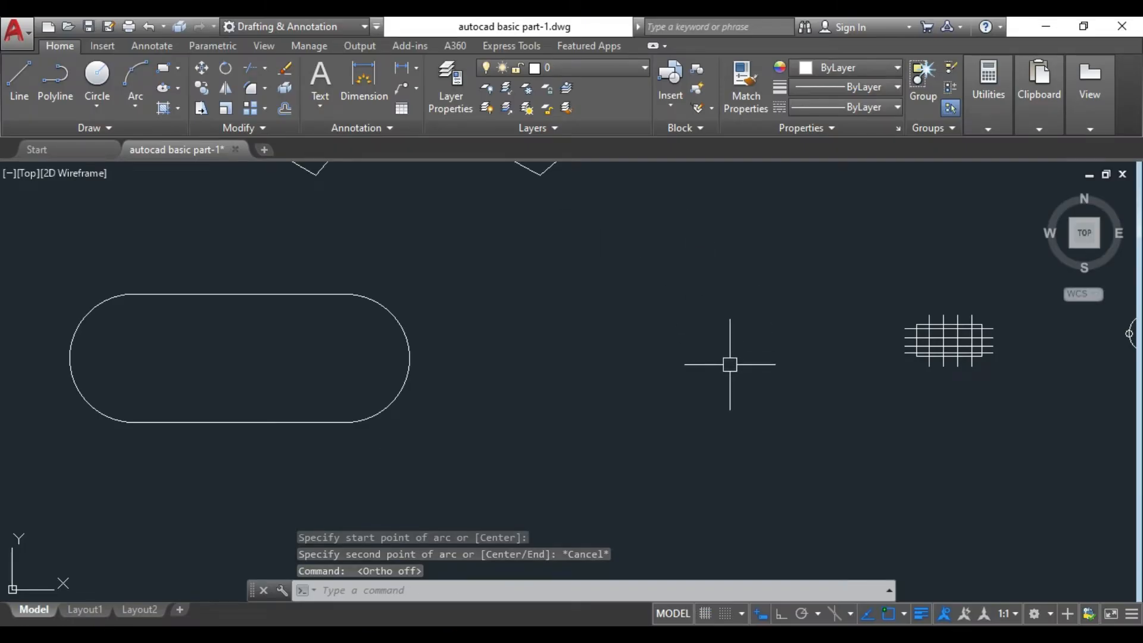
click(134, 89)
click(499, 344)
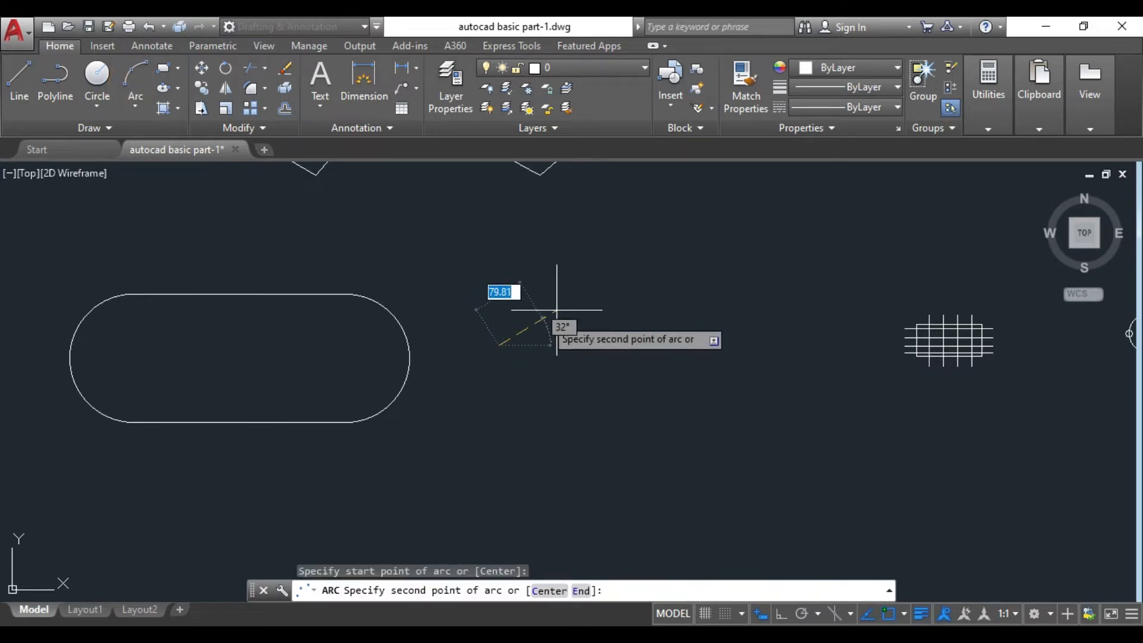
click(607, 265)
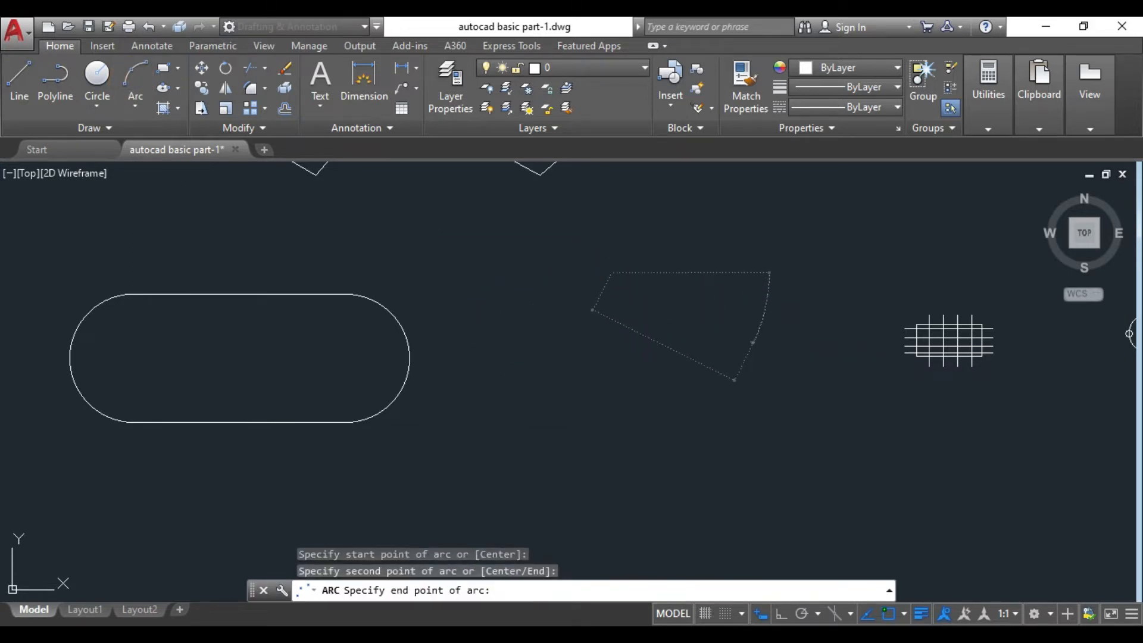
click(754, 343)
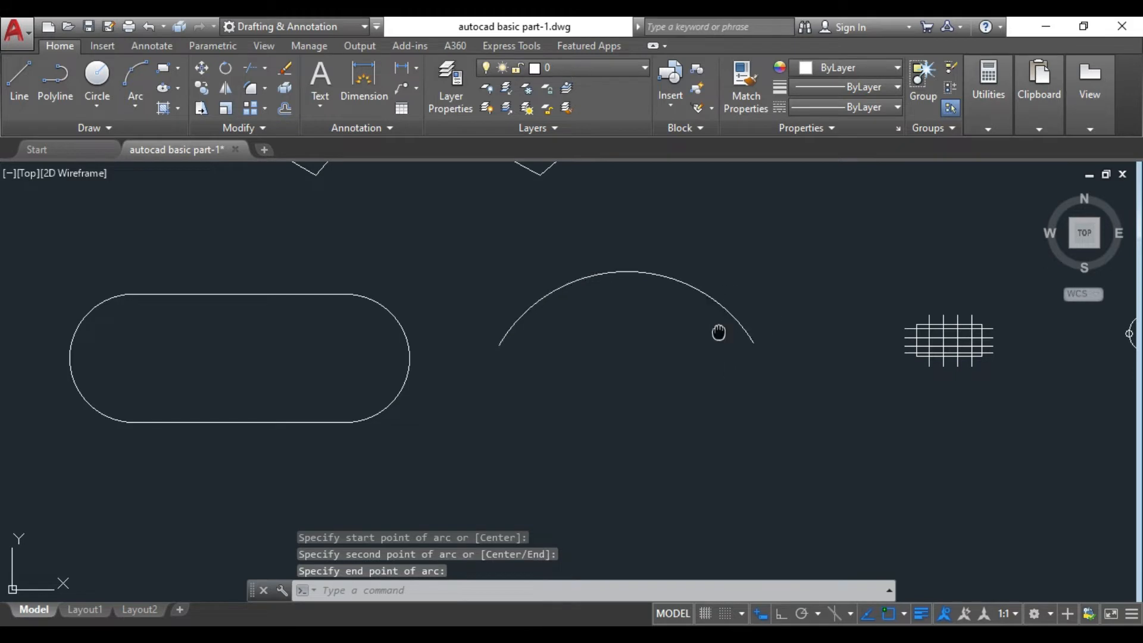
Draw a second three-point arc bulging to the right, between the first arc and the crossed-line grid
middle_drag(719, 332, 595, 343)
click(136, 76)
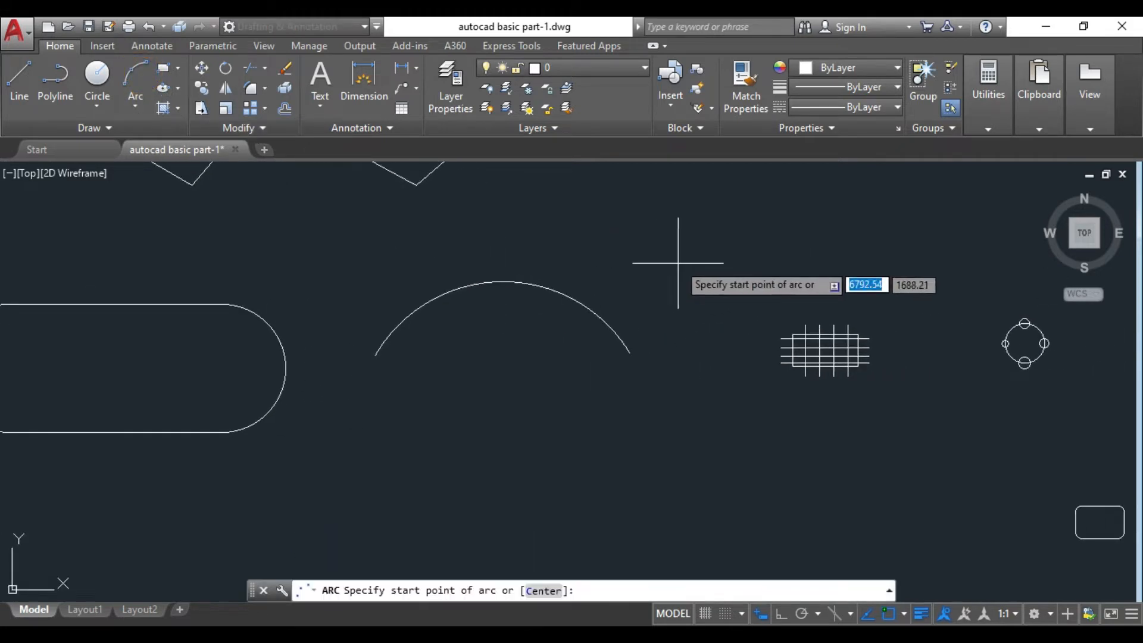
click(659, 244)
click(717, 385)
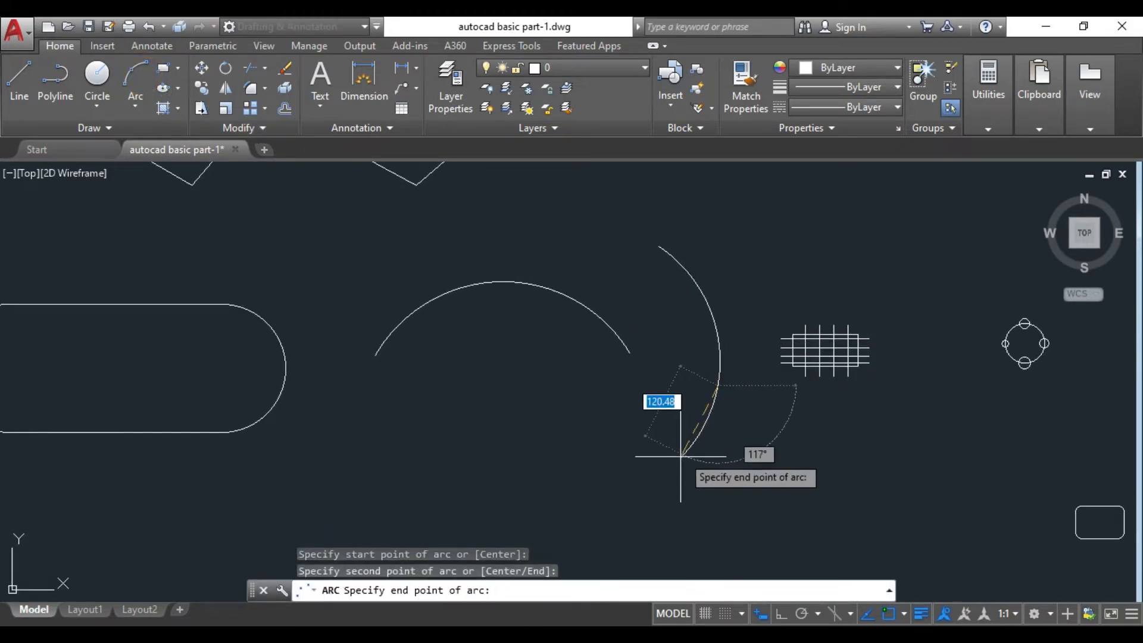
click(655, 481)
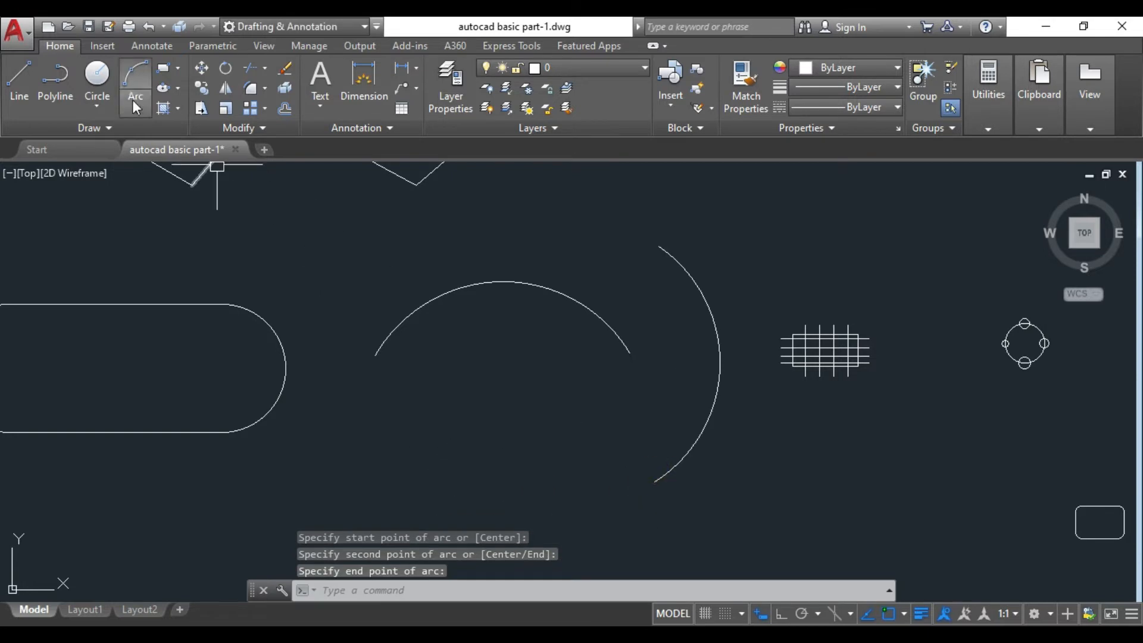
Draw a third three-point arc bulging to the left around the first arc's other end, and review the other arc construction methods
click(135, 77)
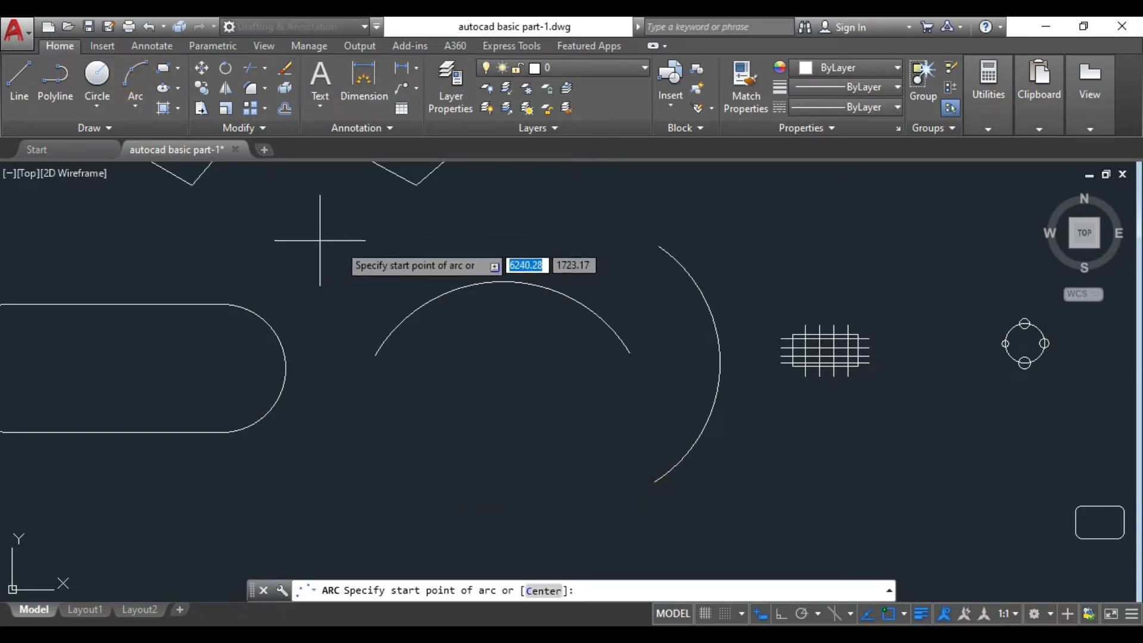
click(329, 366)
click(397, 479)
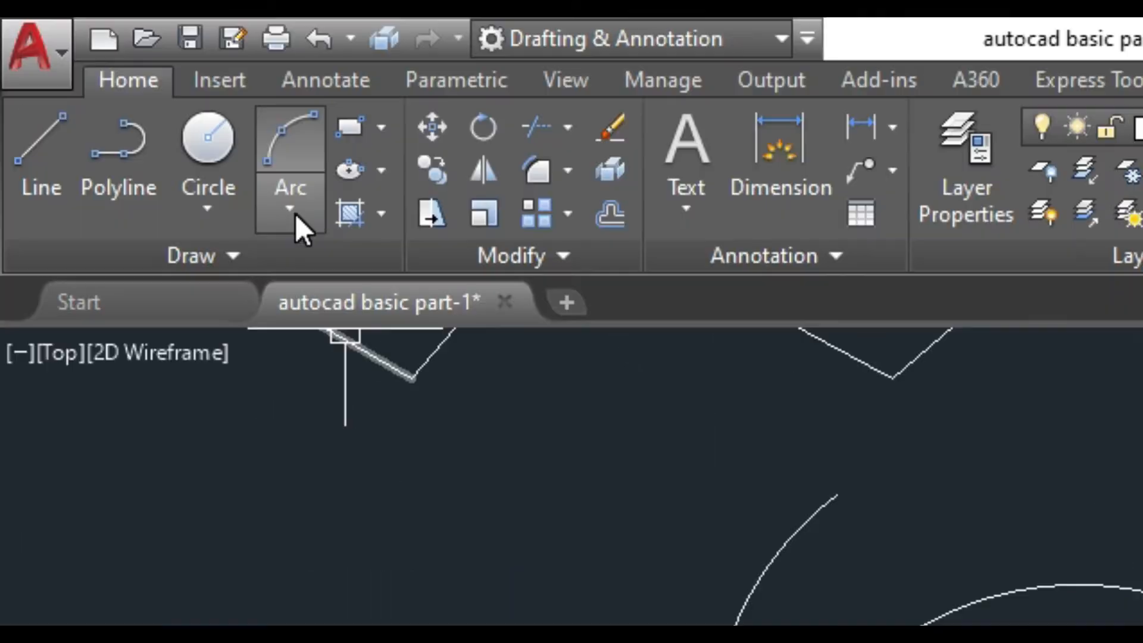
click(138, 108)
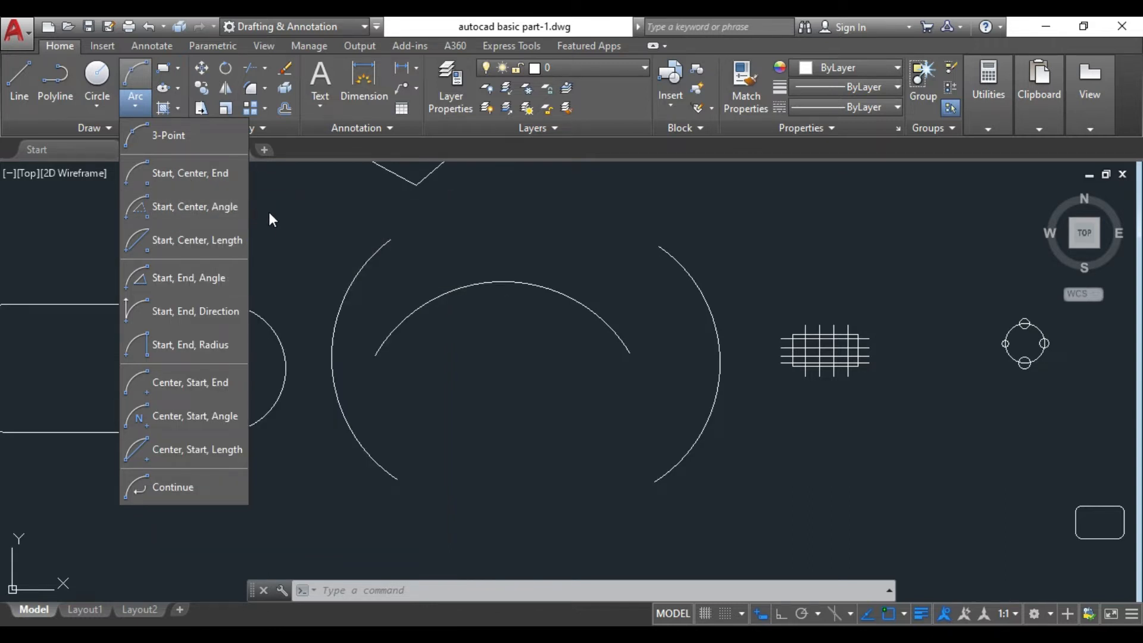
click(190, 173)
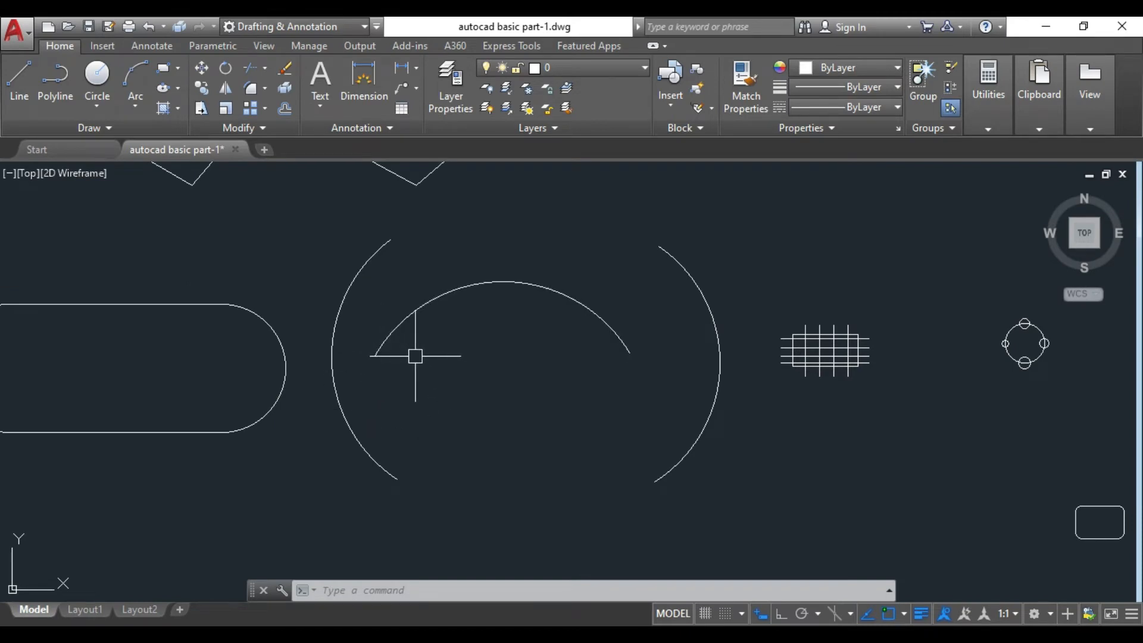
Move the large circle with its four small circles far to the right, using the large circle's center as base point
mouse_move(415, 357)
middle_down()
mouse_move(998, 304)
mouse_move(607, 351)
mouse_move(355, 362)
mouse_move(218, 352)
middle_up()
middle_drag(873, 372, 472, 341)
mouse_move(770, 405)
middle_down()
mouse_move(633, 370)
mouse_move(475, 357)
middle_up()
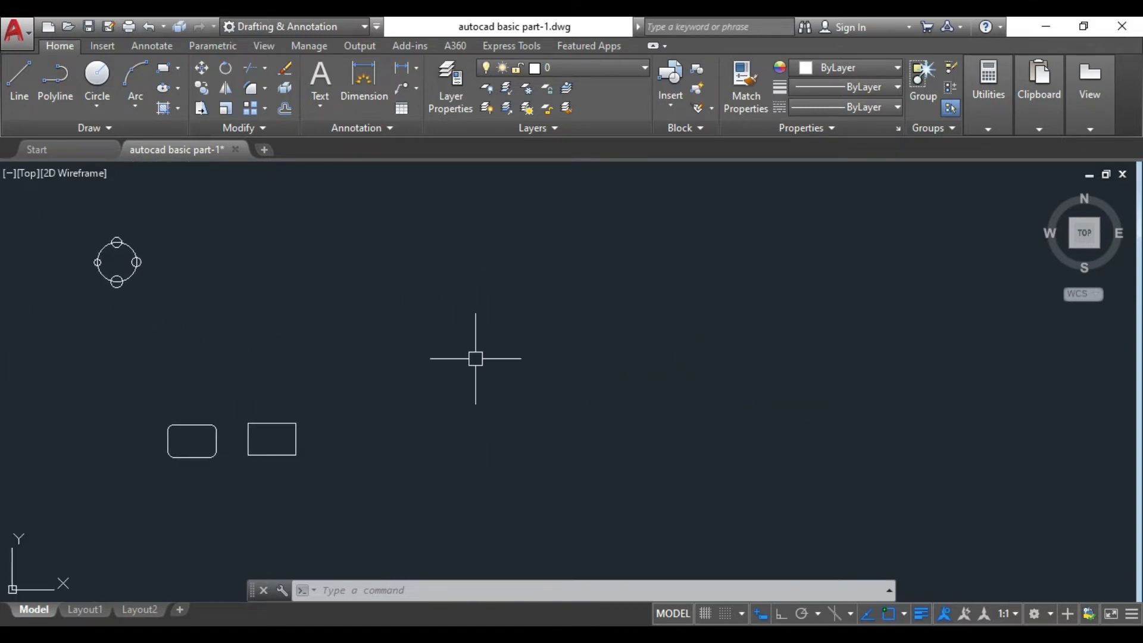
middle_drag(353, 360, 789, 357)
mouse_move(506, 399)
middle_down()
mouse_move(624, 383)
mouse_move(661, 401)
mouse_move(661, 418)
middle_up()
scroll(698, 273, up, 2)
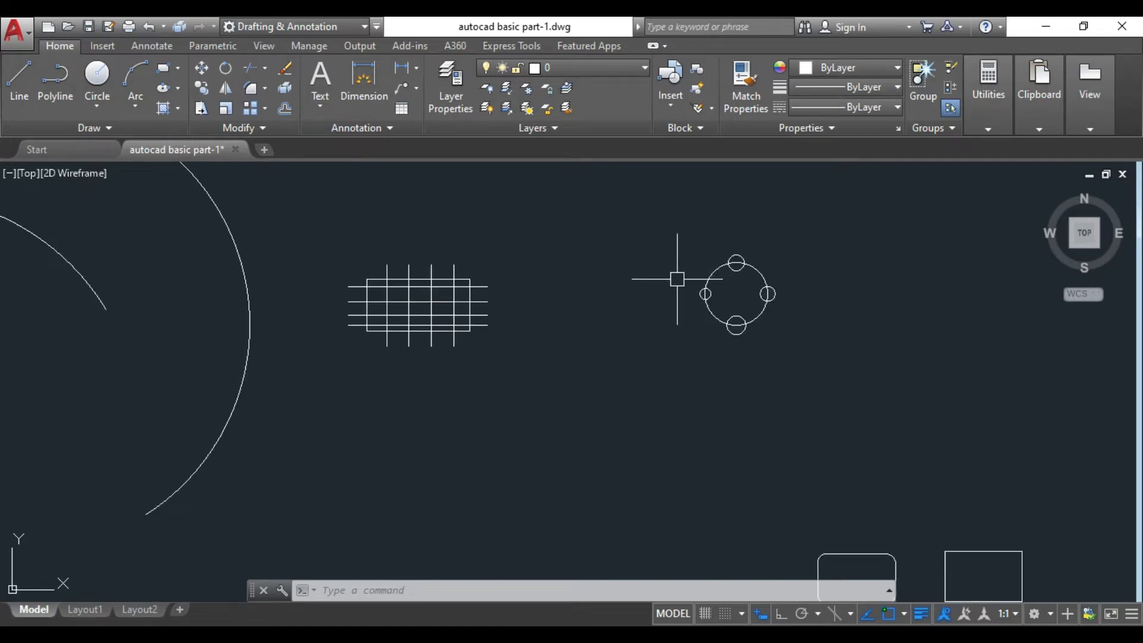
mouse_move(677, 278)
middle_down()
mouse_move(518, 332)
mouse_move(449, 333)
mouse_move(492, 297)
middle_up()
scroll(531, 345, up, 4)
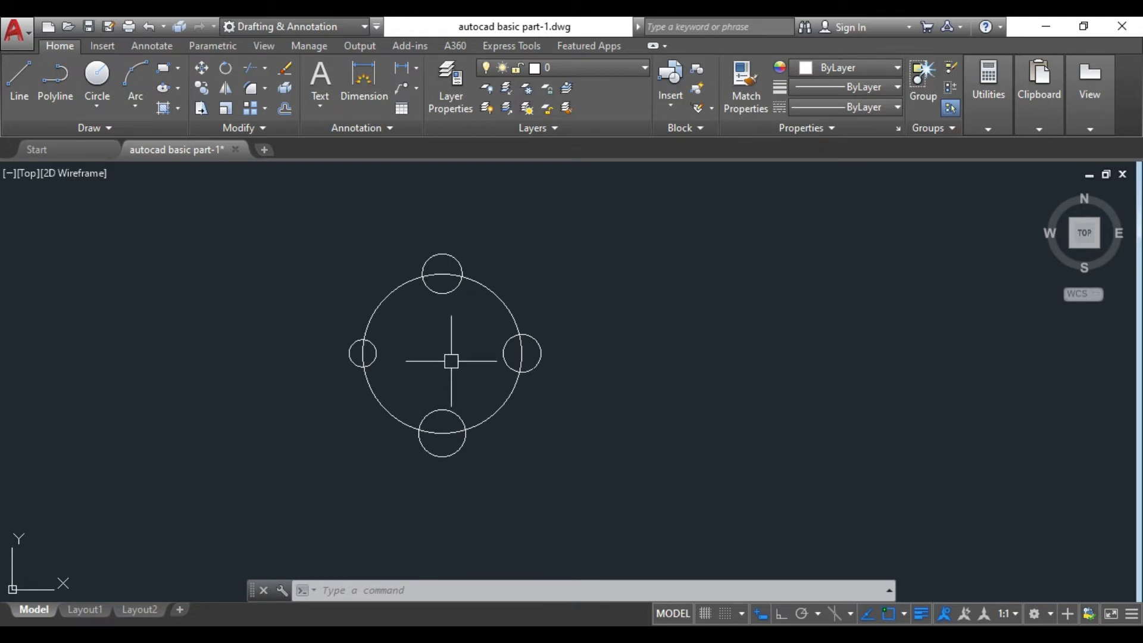
mouse_move(443, 343)
middle_down()
mouse_move(655, 342)
mouse_move(948, 378)
mouse_move(174, 396)
middle_up()
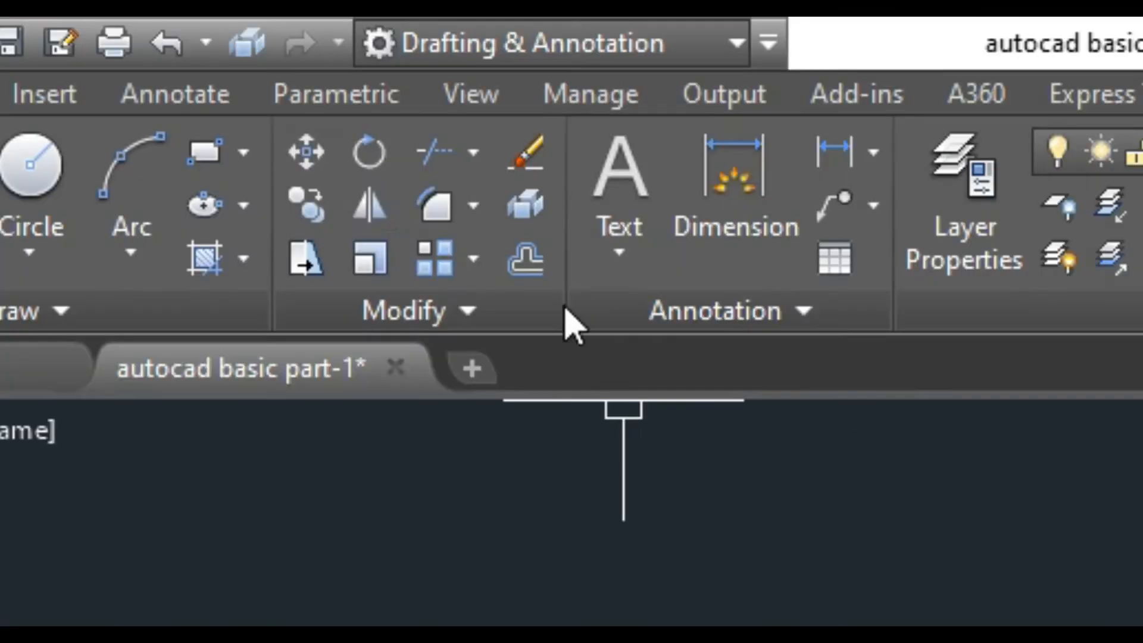
click(201, 67)
click(34, 237)
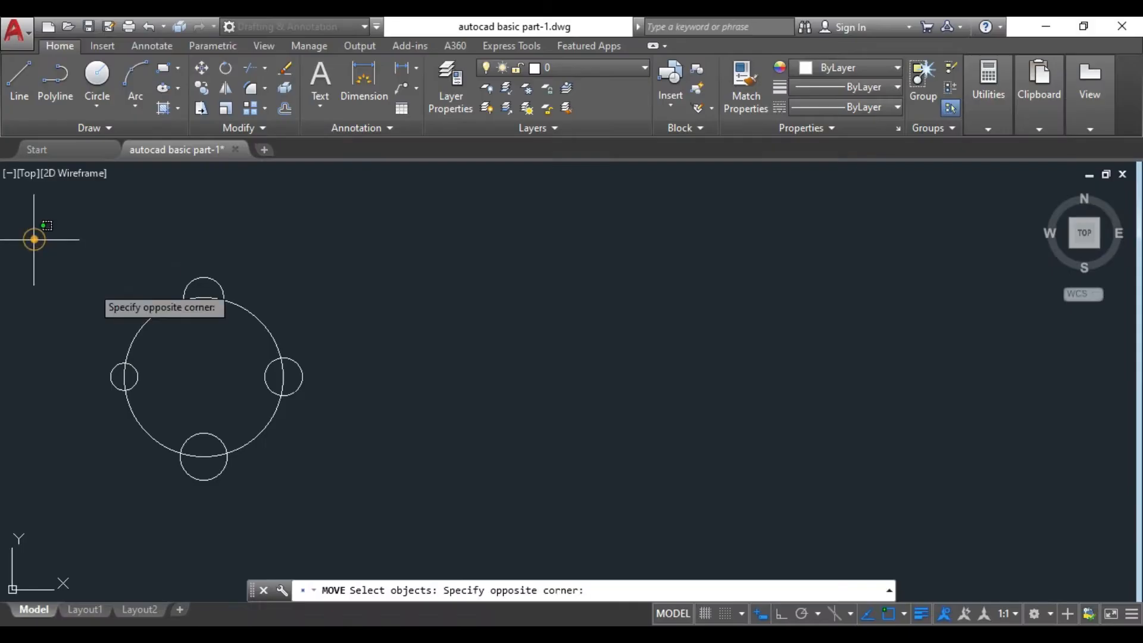
click(382, 508)
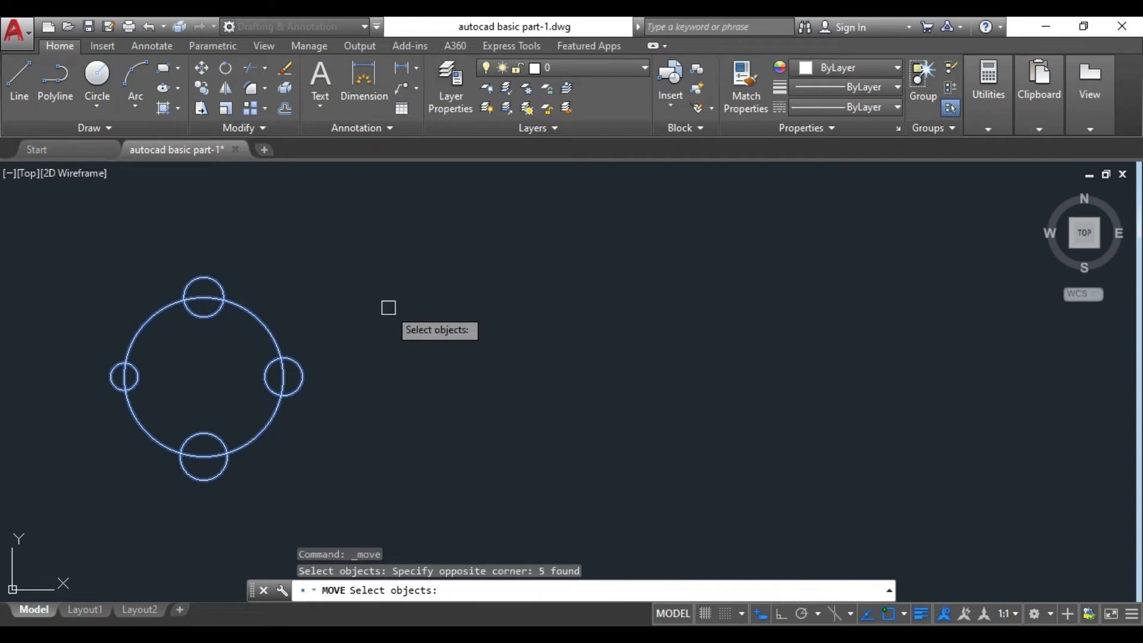
key(Return)
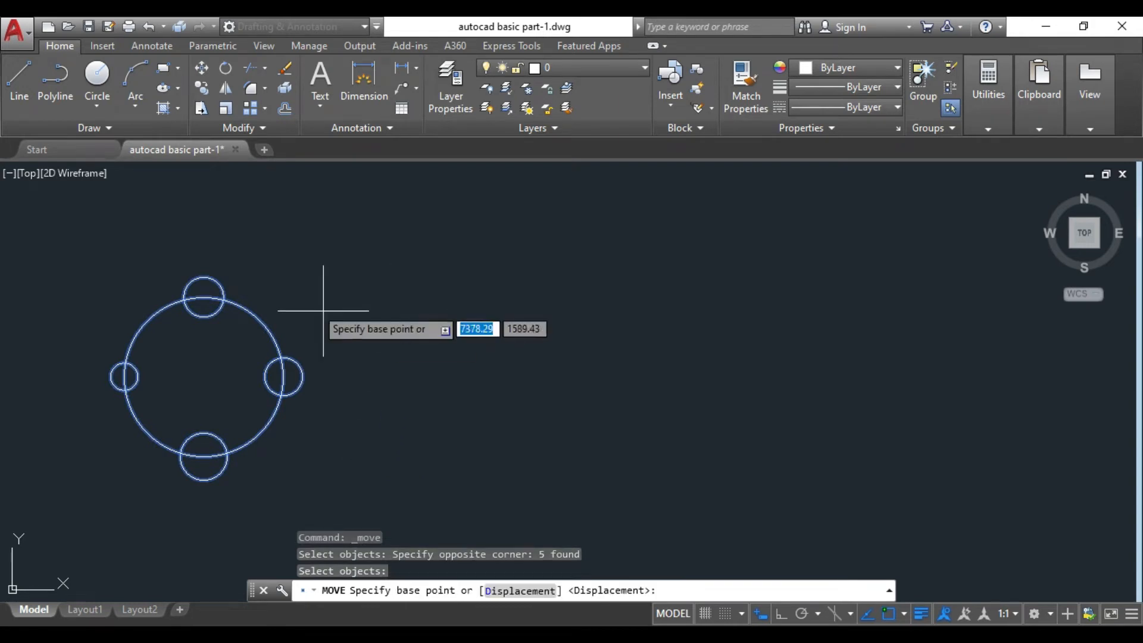
click(204, 377)
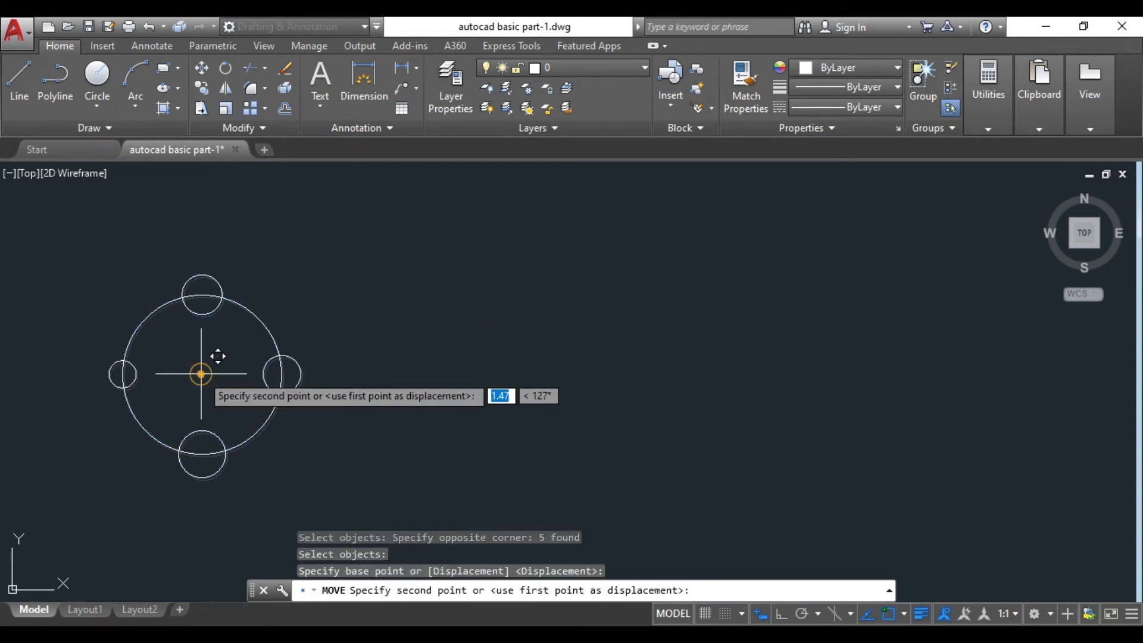
click(852, 359)
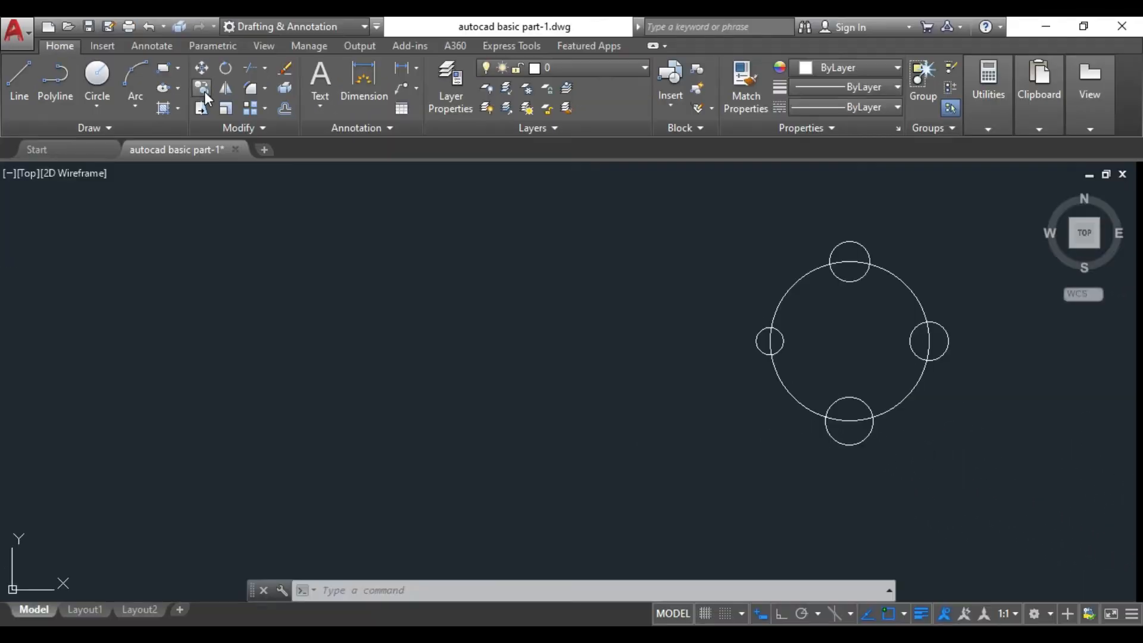
Copy the five-circle figure four times from its center, placing three copies to its left and one lower between them
click(205, 96)
click(743, 220)
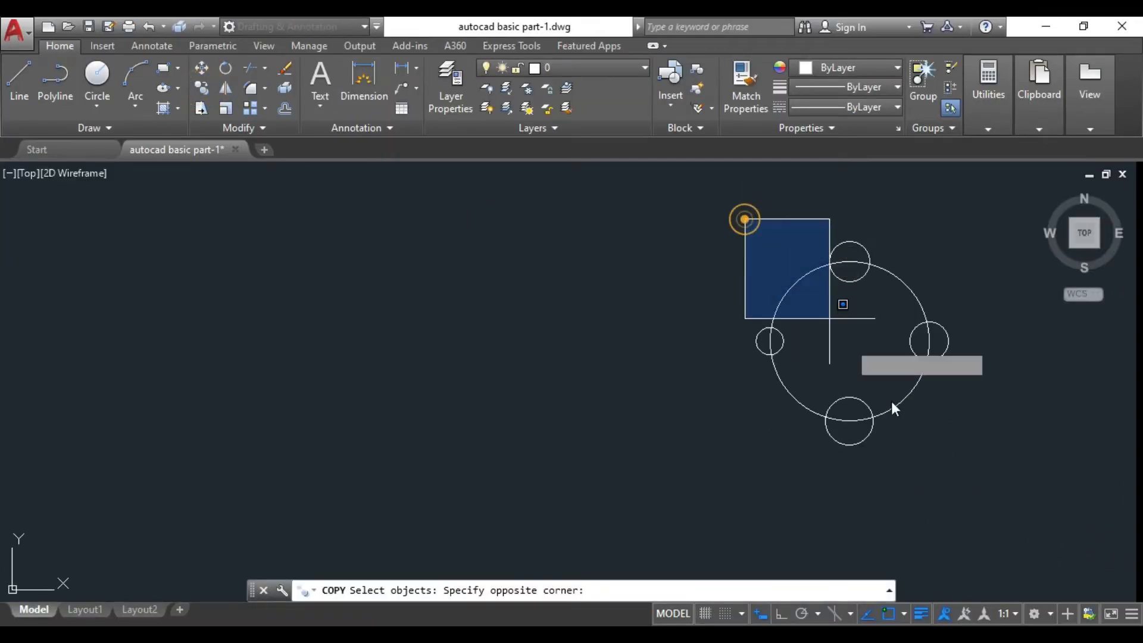
click(987, 484)
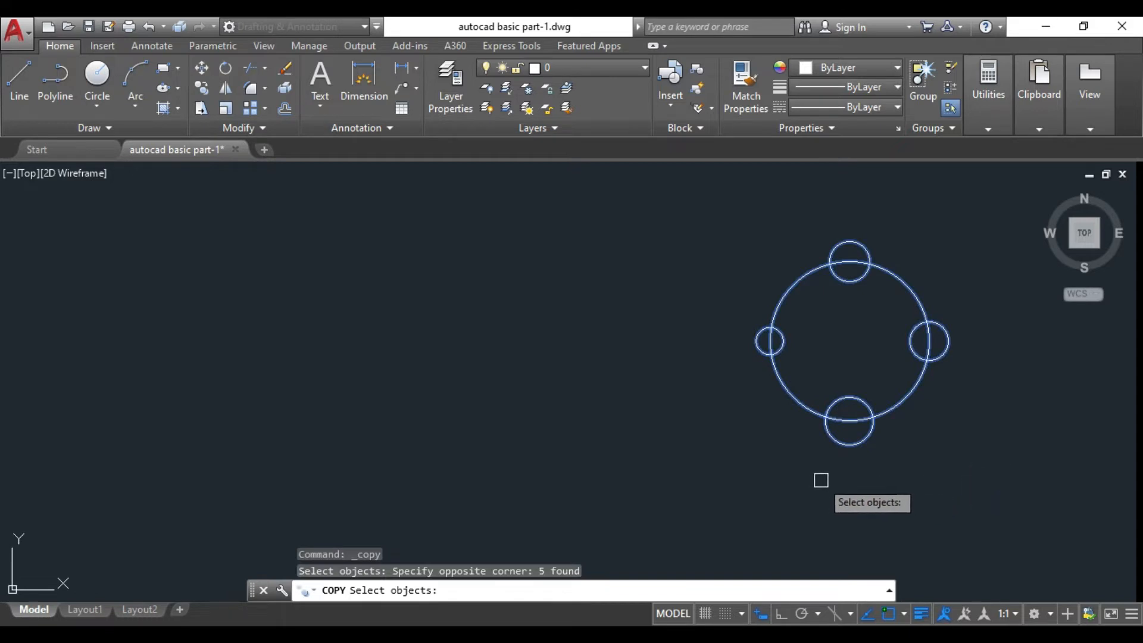
key(Return)
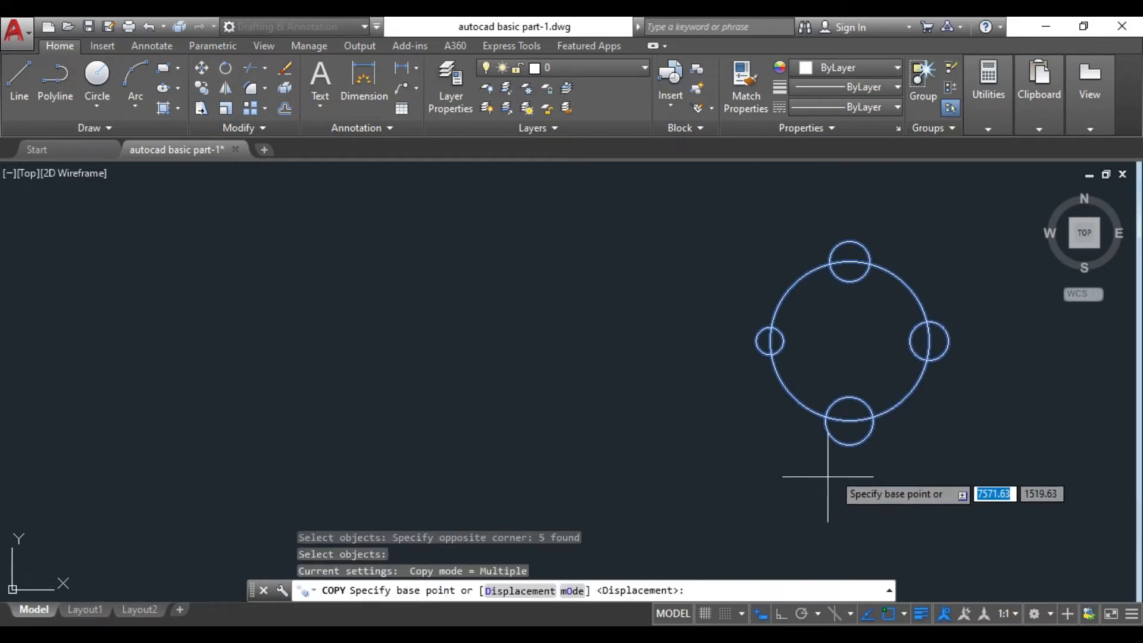
click(849, 341)
click(585, 333)
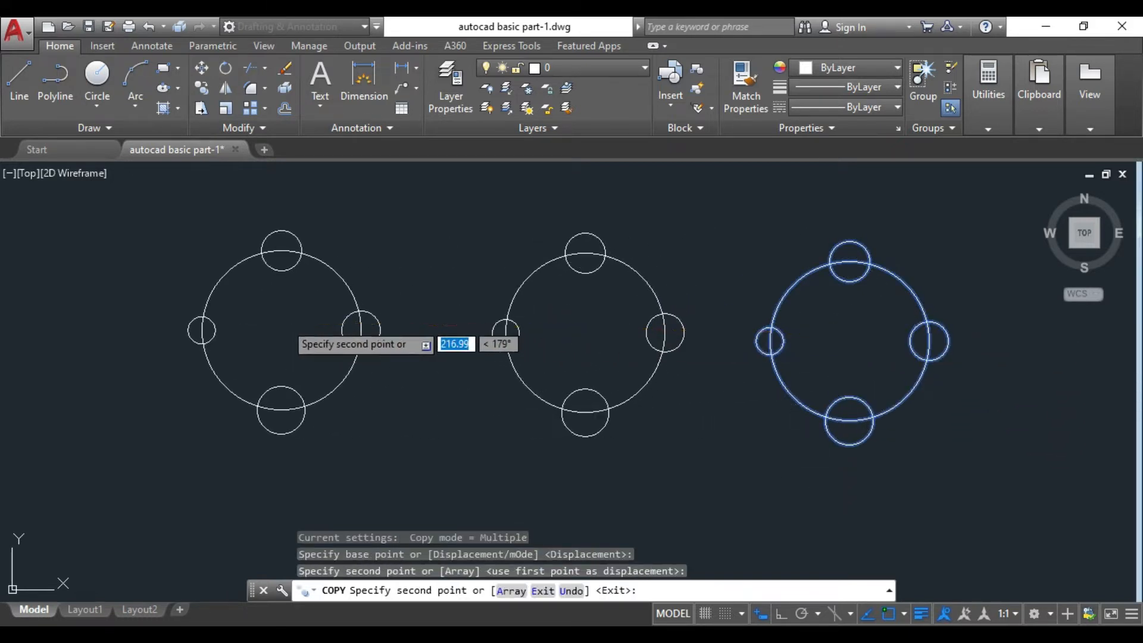
click(281, 329)
click(91, 276)
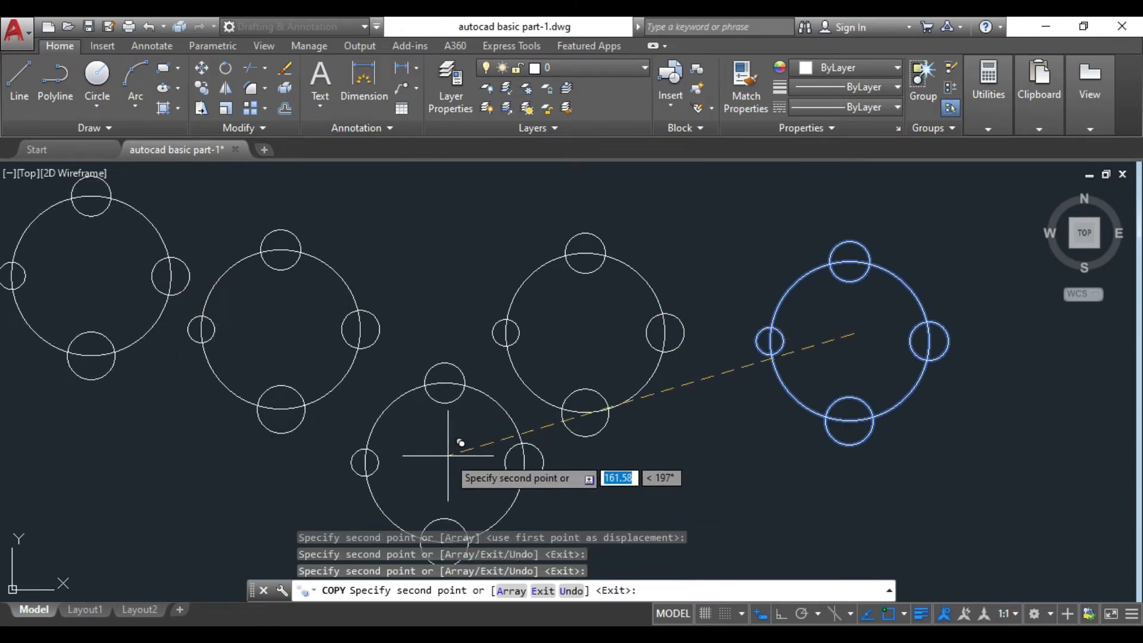
click(434, 462)
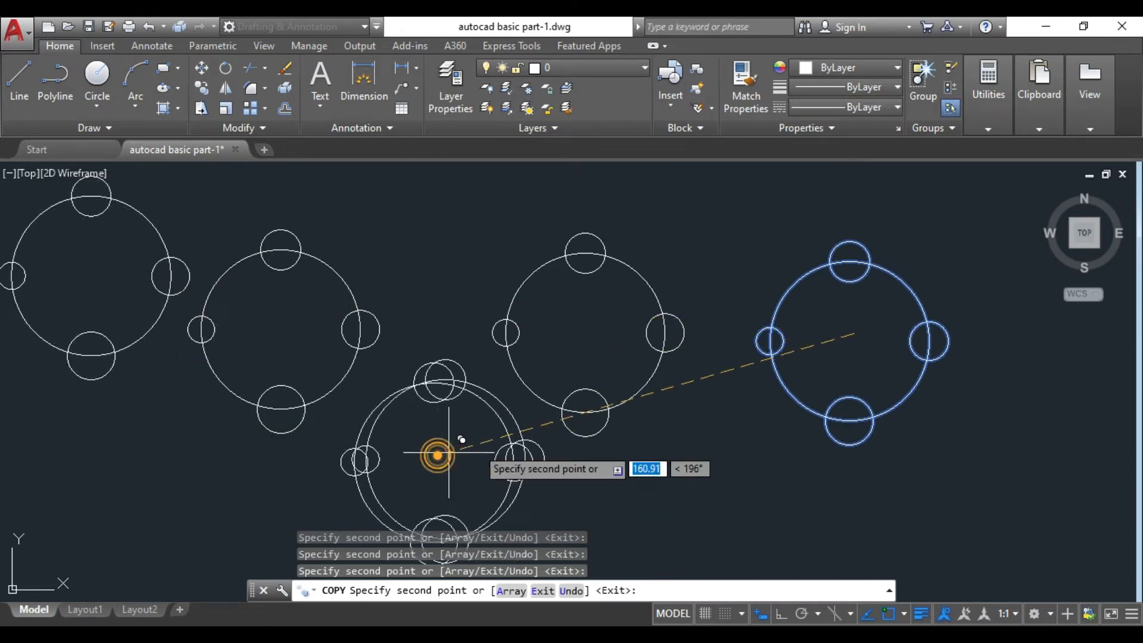
right_click(405, 251)
click(442, 266)
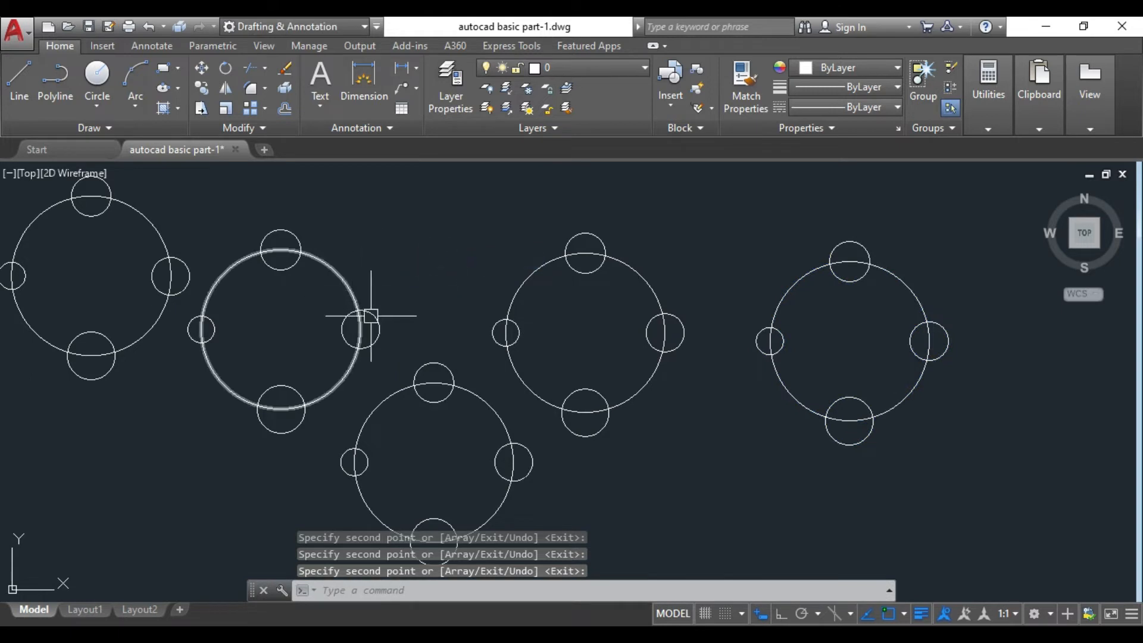
Rotate the dimensioned rectangle together with its dimension by 45° about the rectangle's lower-left corner
mouse_move(678, 406)
middle_down()
mouse_move(735, 390)
mouse_move(735, 381)
middle_up()
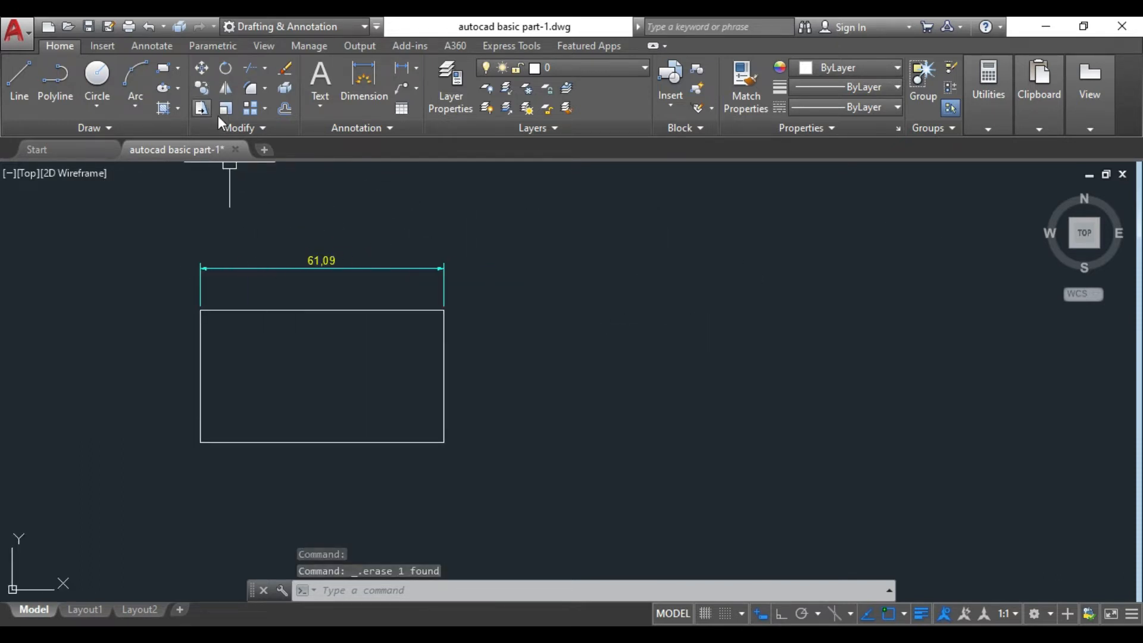
middle_drag(408, 324, 425, 327)
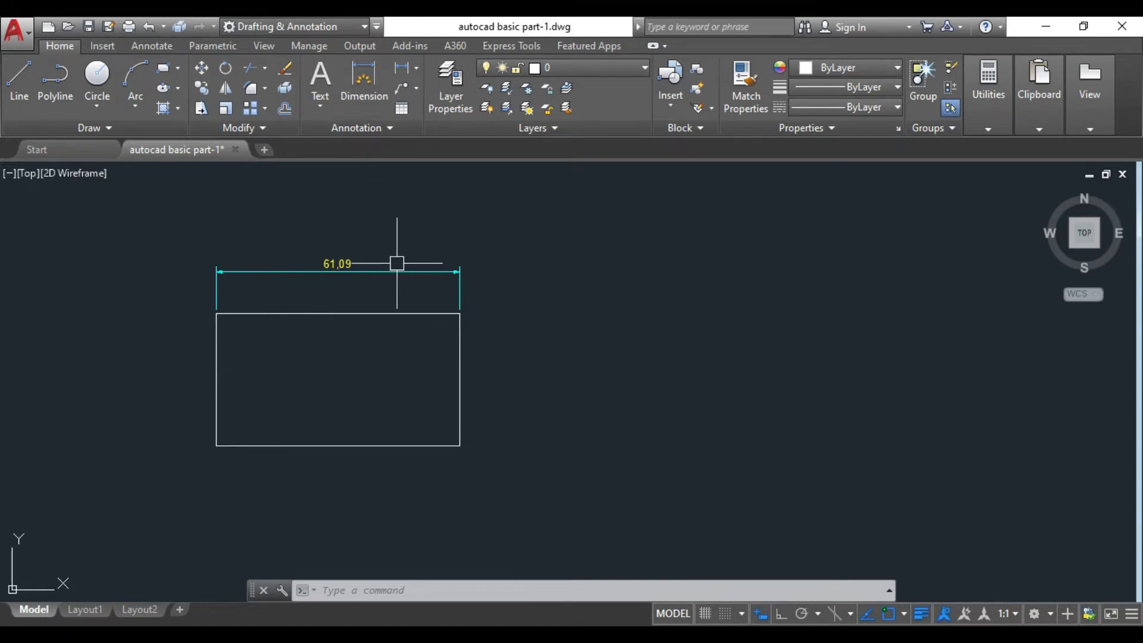
click(228, 69)
click(144, 222)
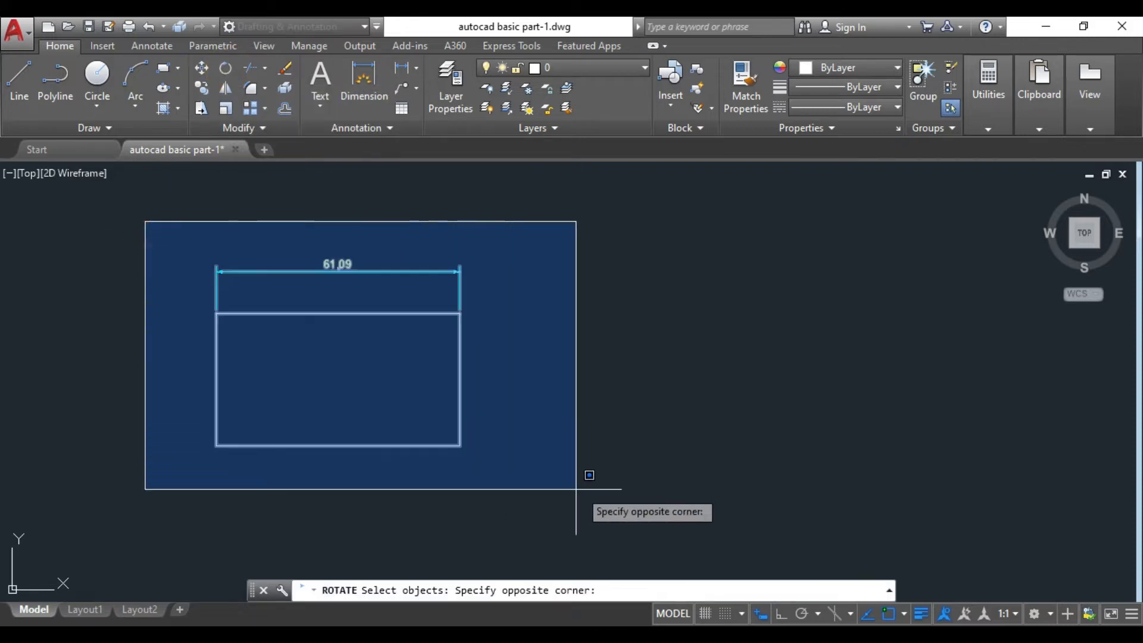
click(587, 474)
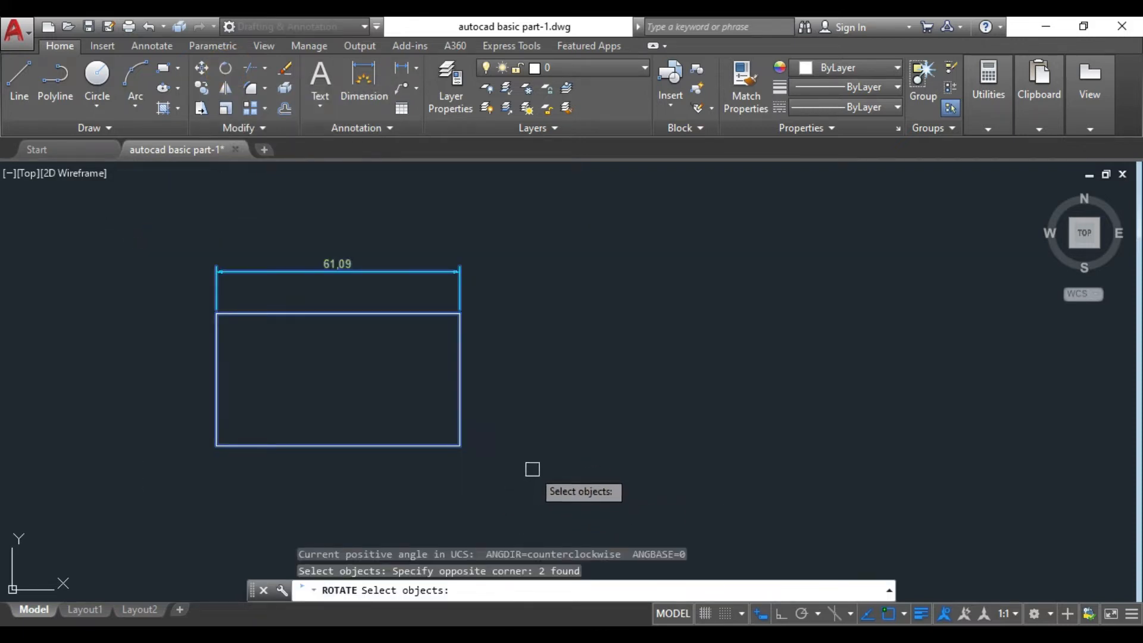
key(Return)
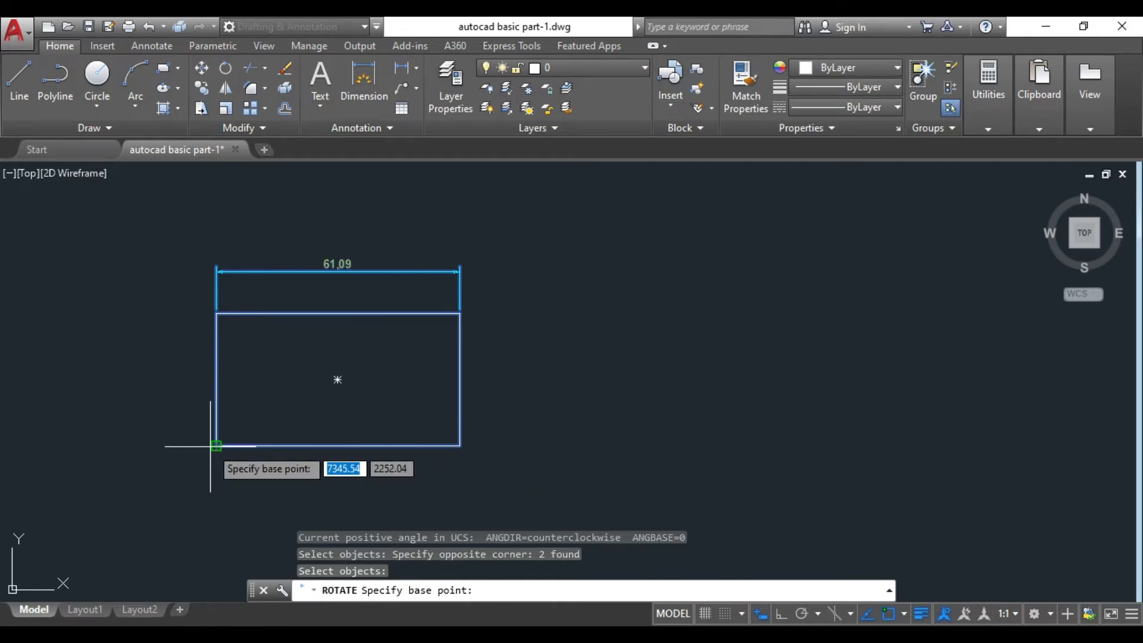
click(216, 445)
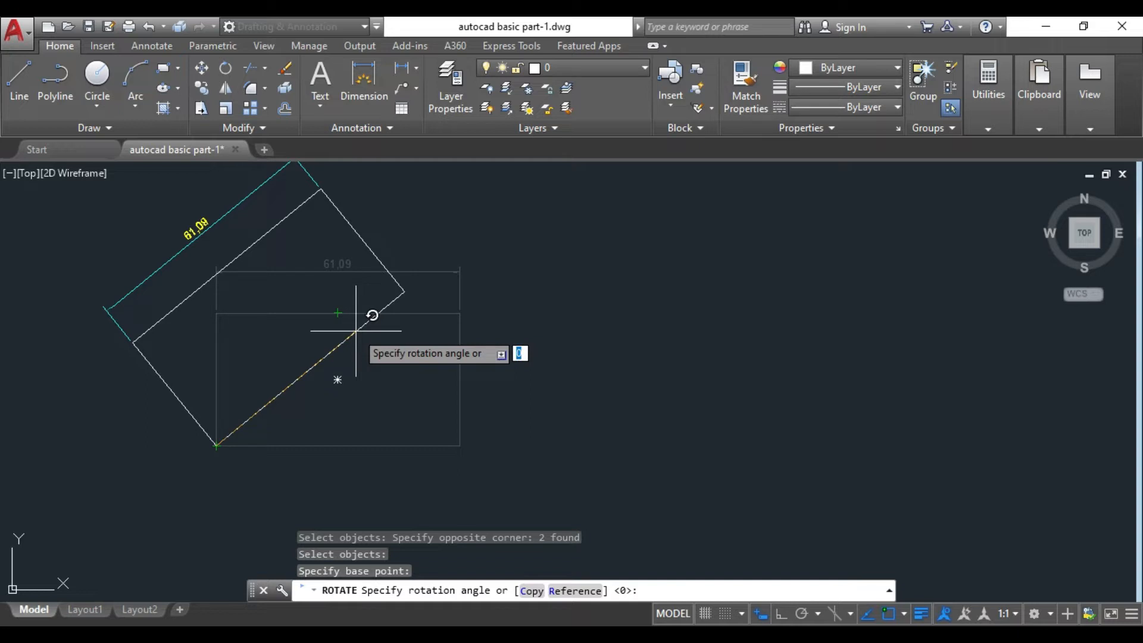
key(Return)
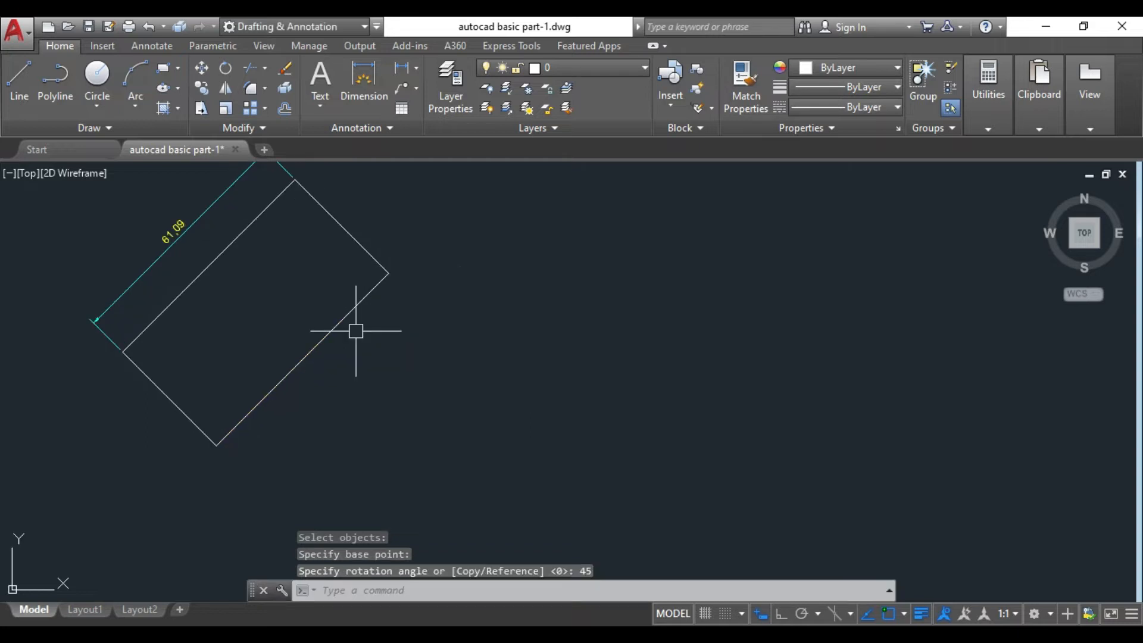
middle_drag(343, 356, 370, 402)
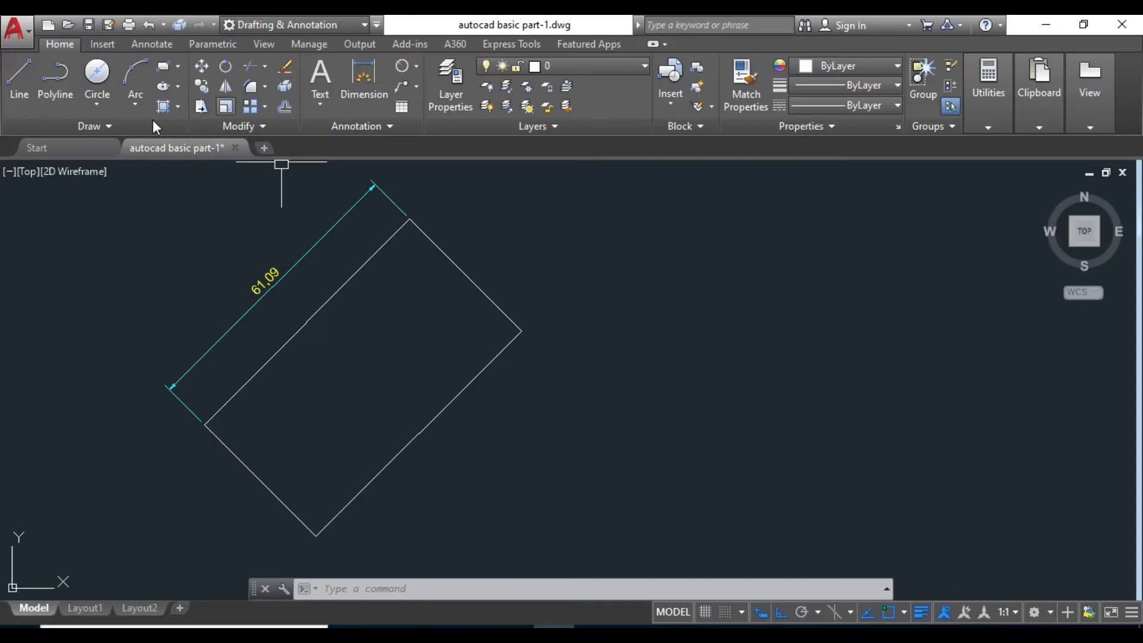
Draw a vertical line to the right of the rotated rectangle, spanning nearly the rectangle's full height
click(21, 70)
click(585, 194)
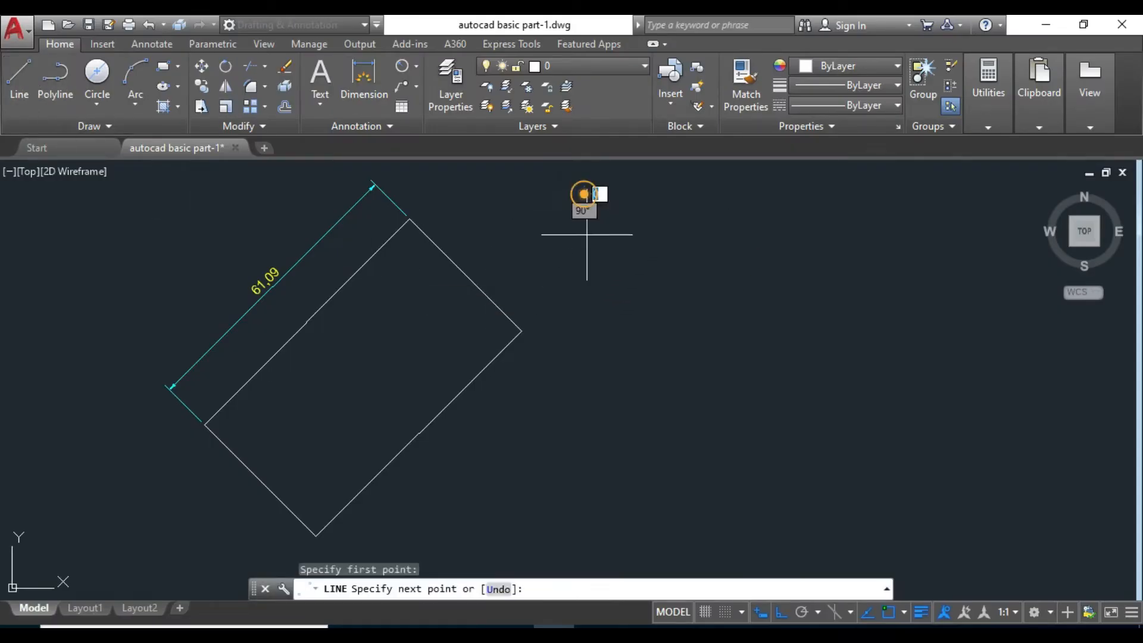
click(595, 490)
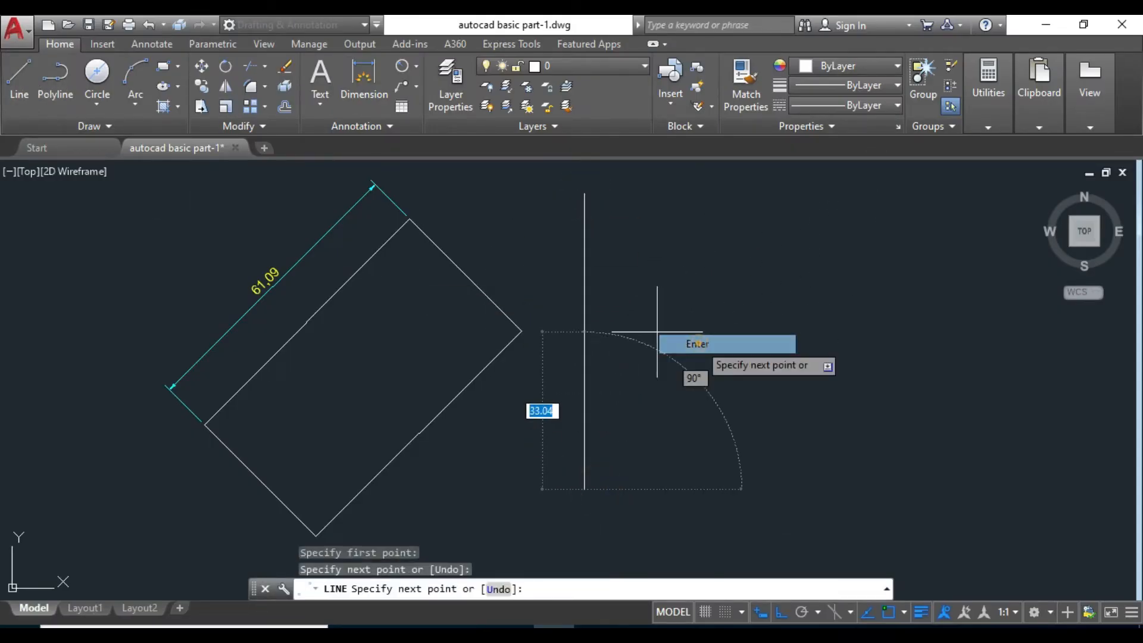
key(Return)
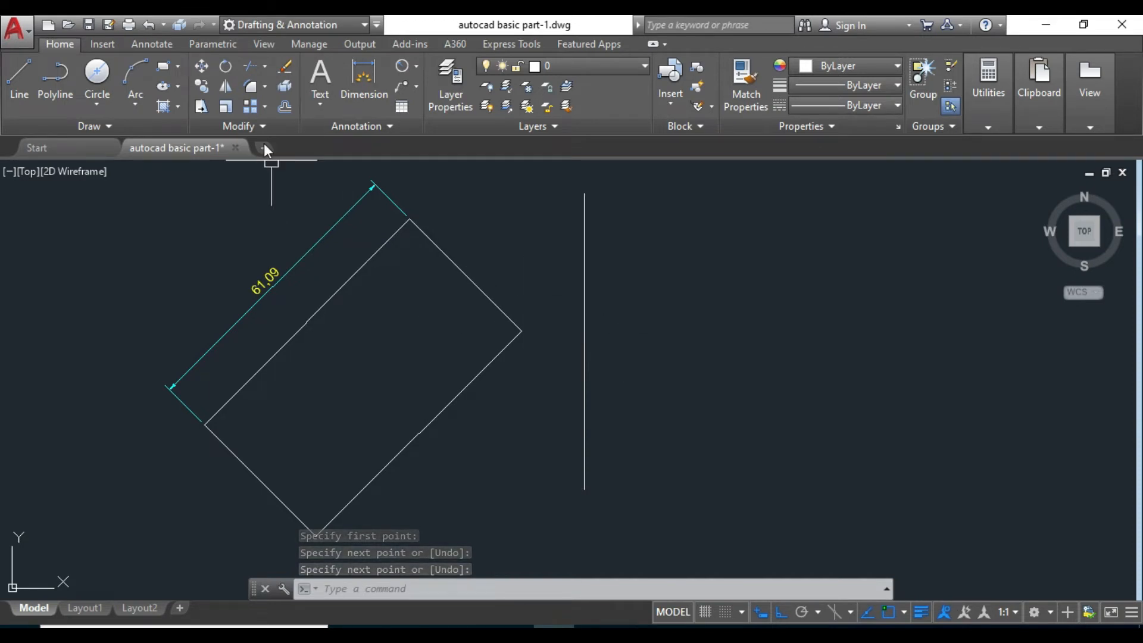
Mirror the rotated rectangle and its dimension about the vertical line's two endpoints, keeping the source objects
middle_drag(306, 161, 273, 174)
click(225, 86)
click(70, 187)
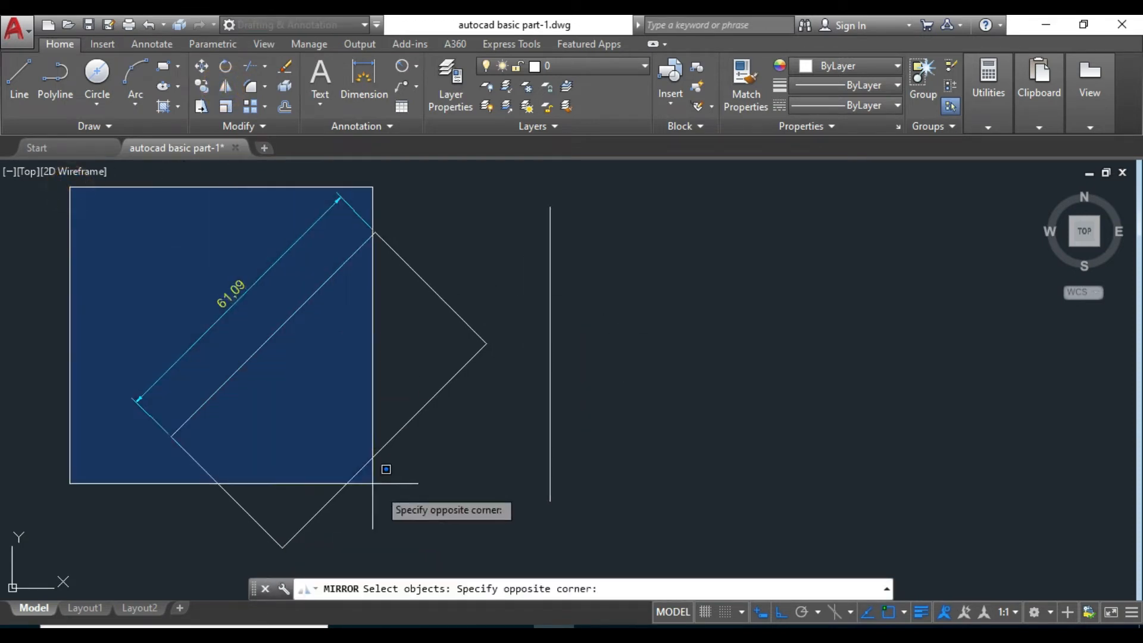
click(512, 557)
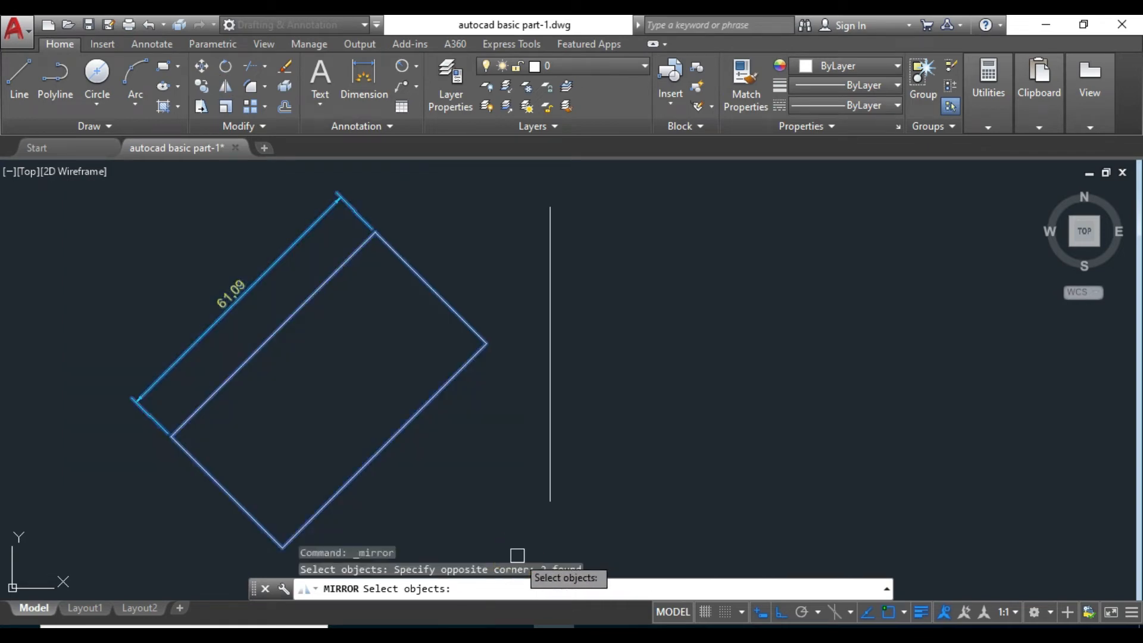
key(Return)
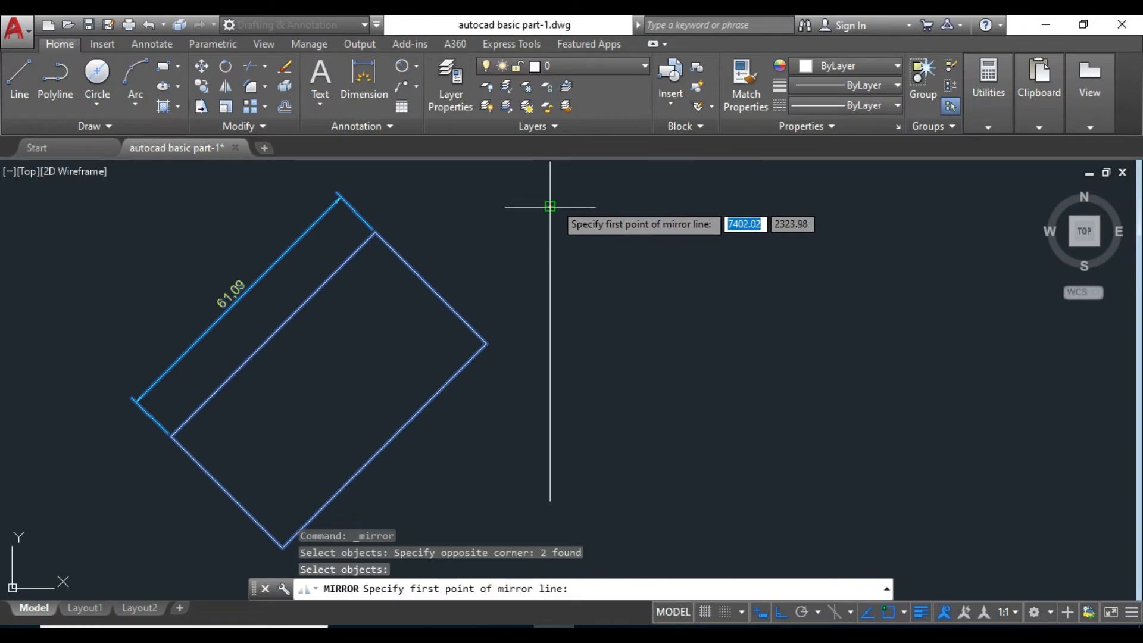
click(550, 207)
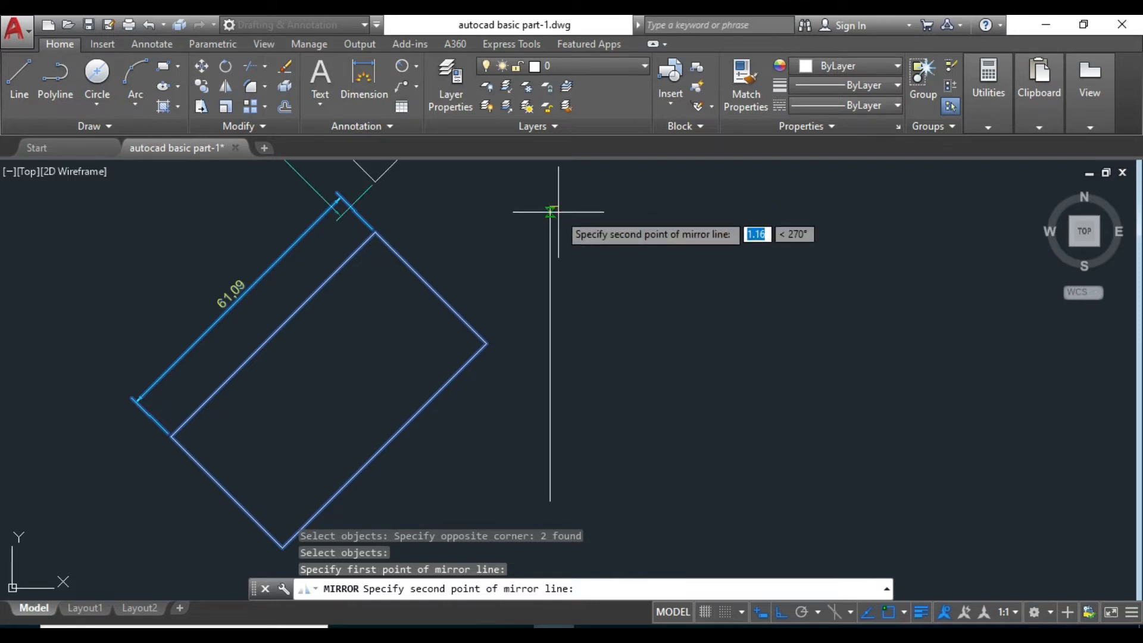
click(549, 501)
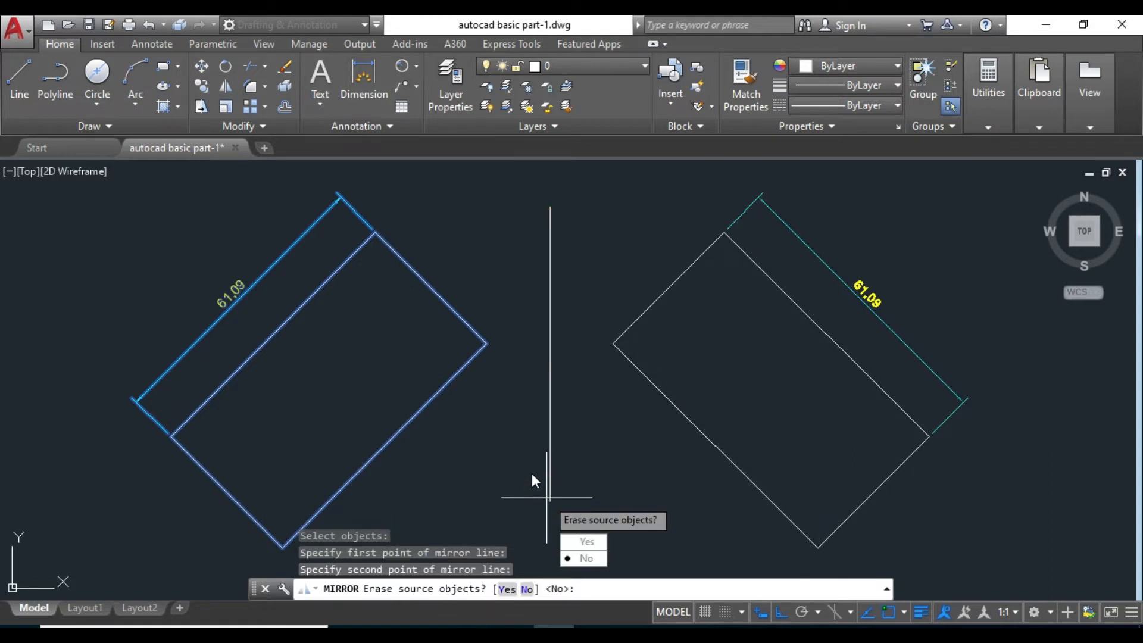
key(Return)
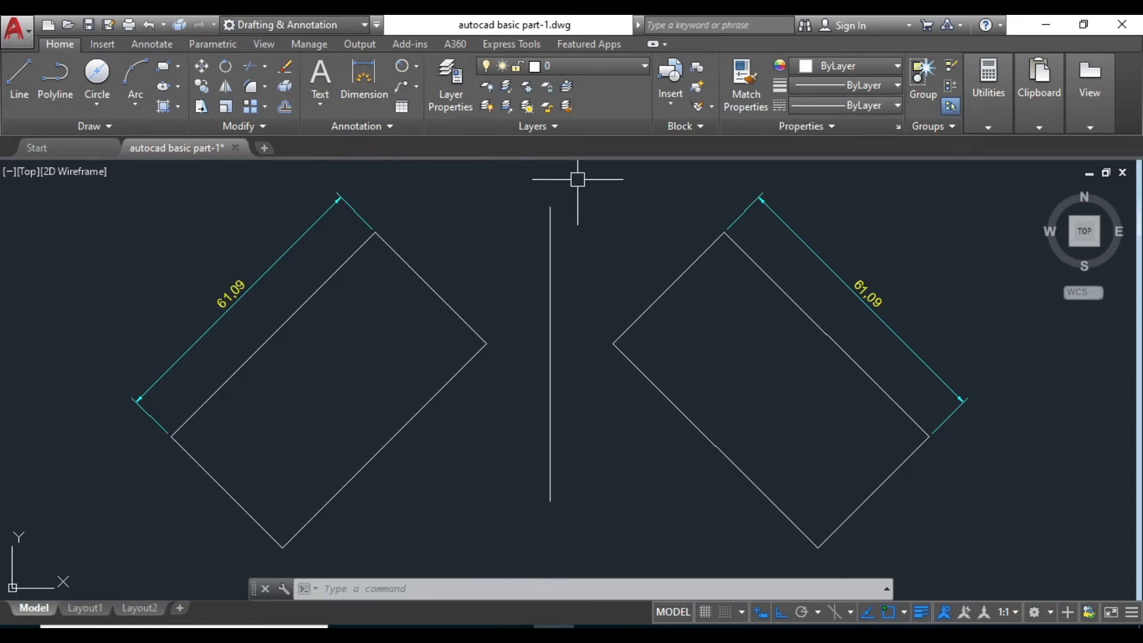
Erase the mirrored rectangle, its dimension and the vertical line
click(926, 528)
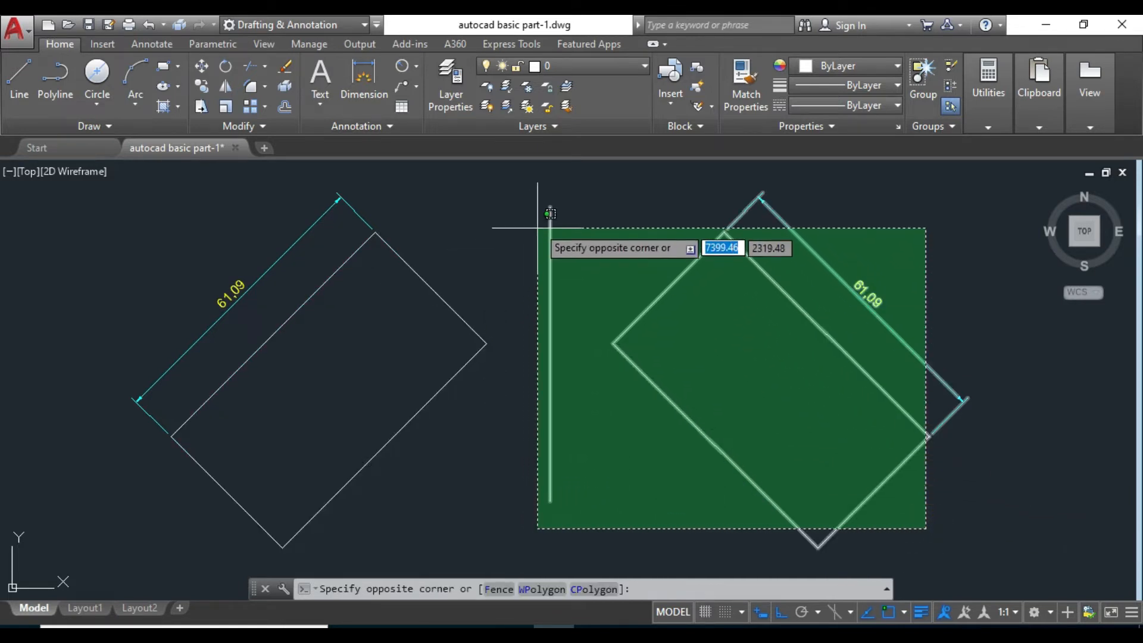
click(537, 201)
key(Delete)
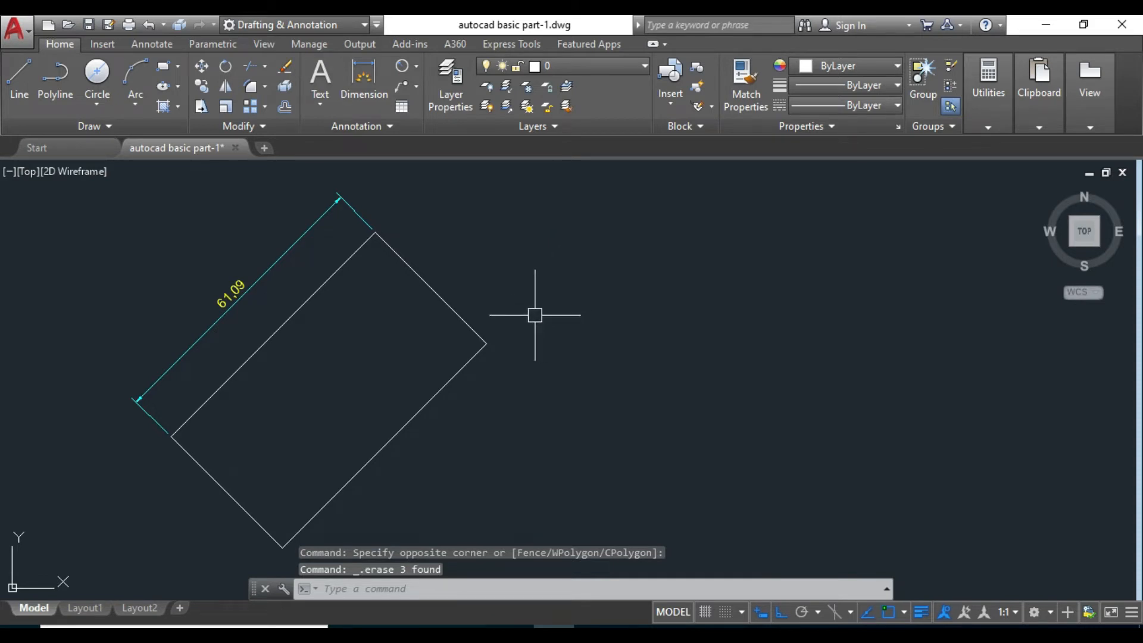
Mirror the rotated rectangle and its dimension about a vertical axis picked in empty space to its right, keeping the source objects
scroll(534, 315, down, 2)
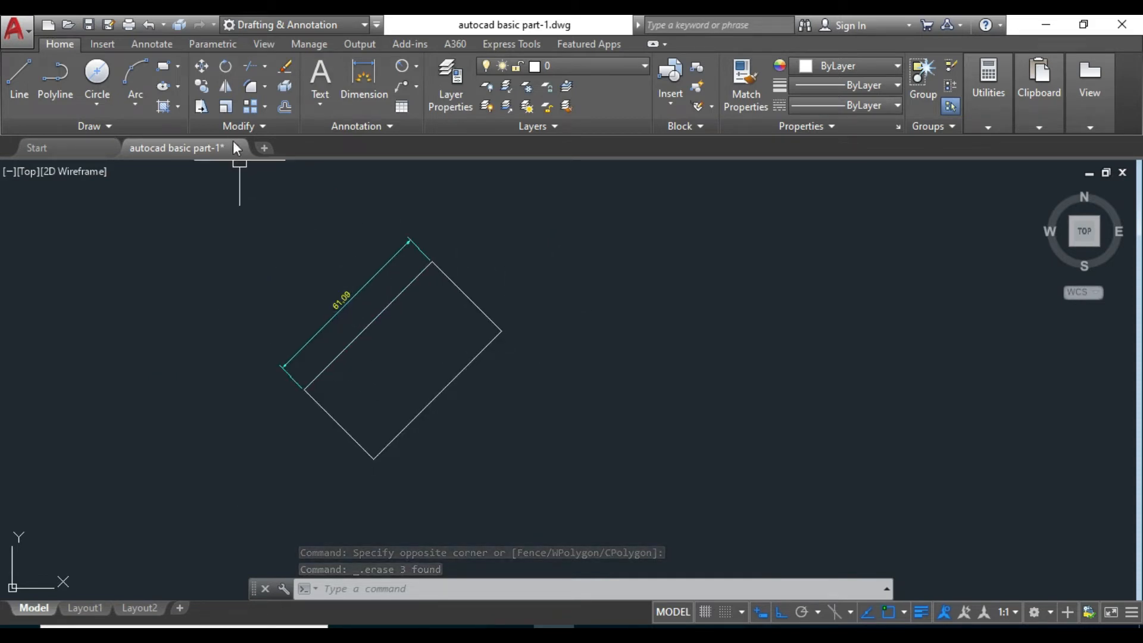
click(226, 87)
click(227, 204)
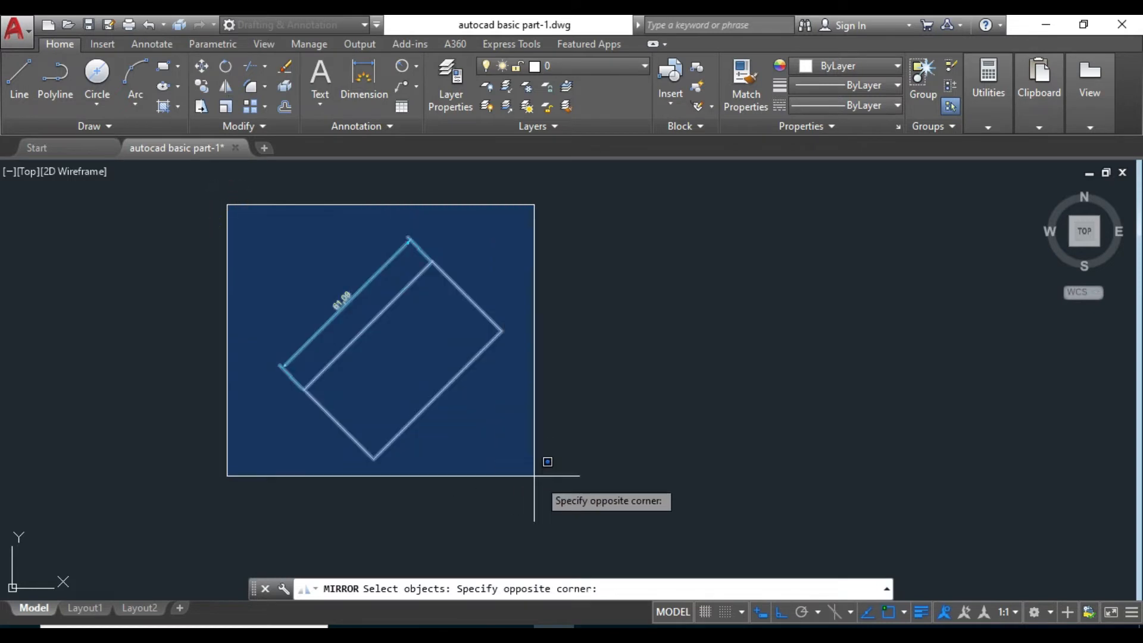
click(540, 479)
key(Return)
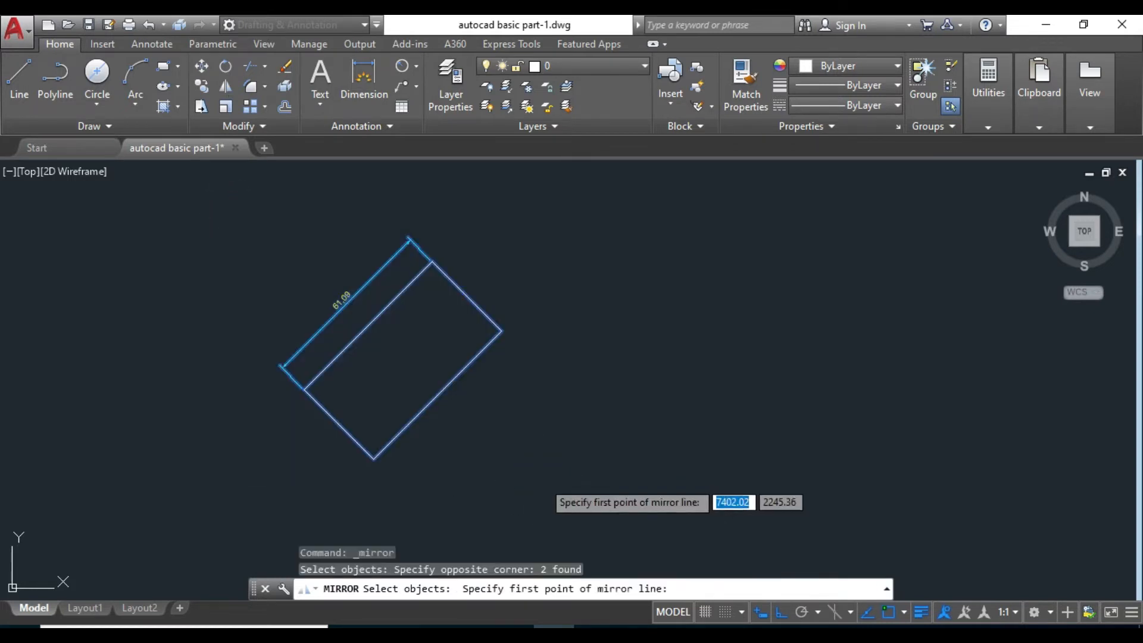
click(565, 230)
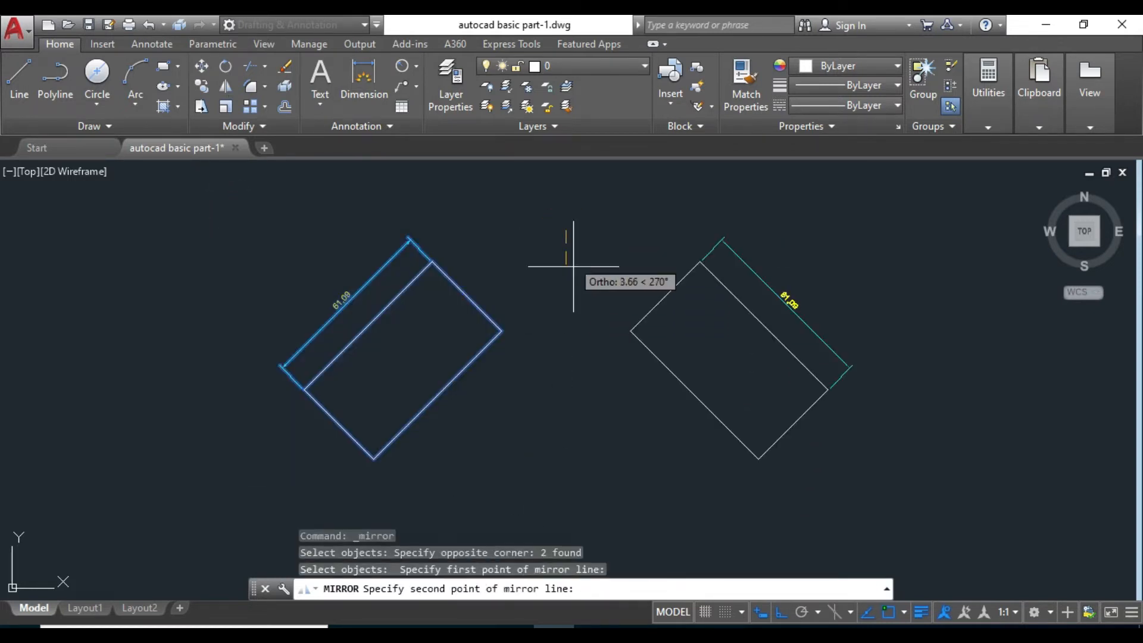
click(575, 427)
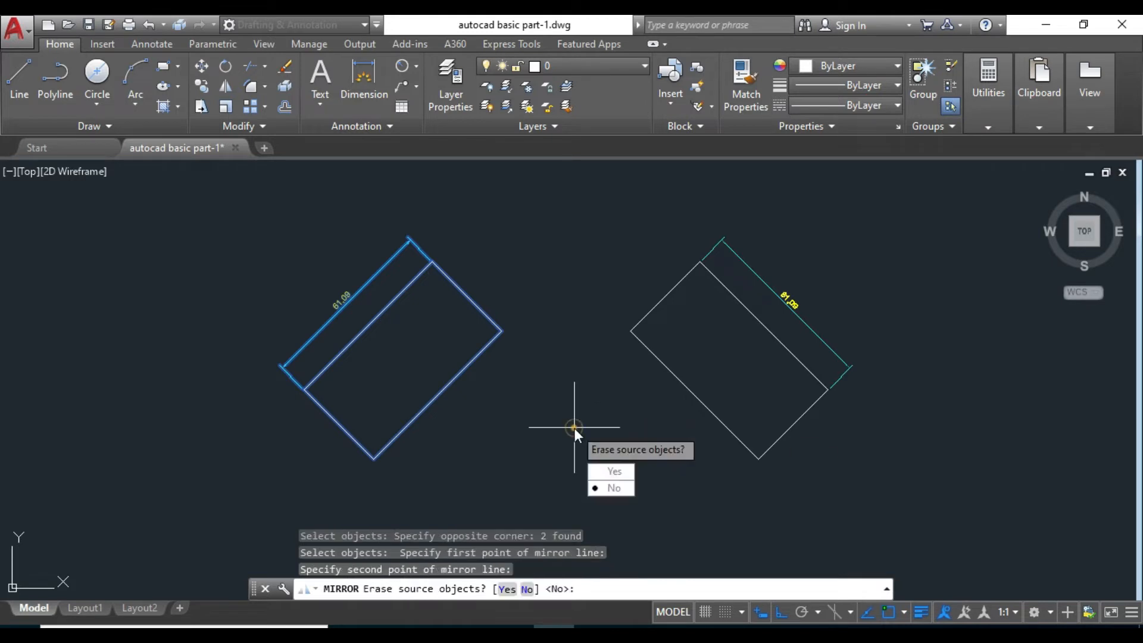
key(Return)
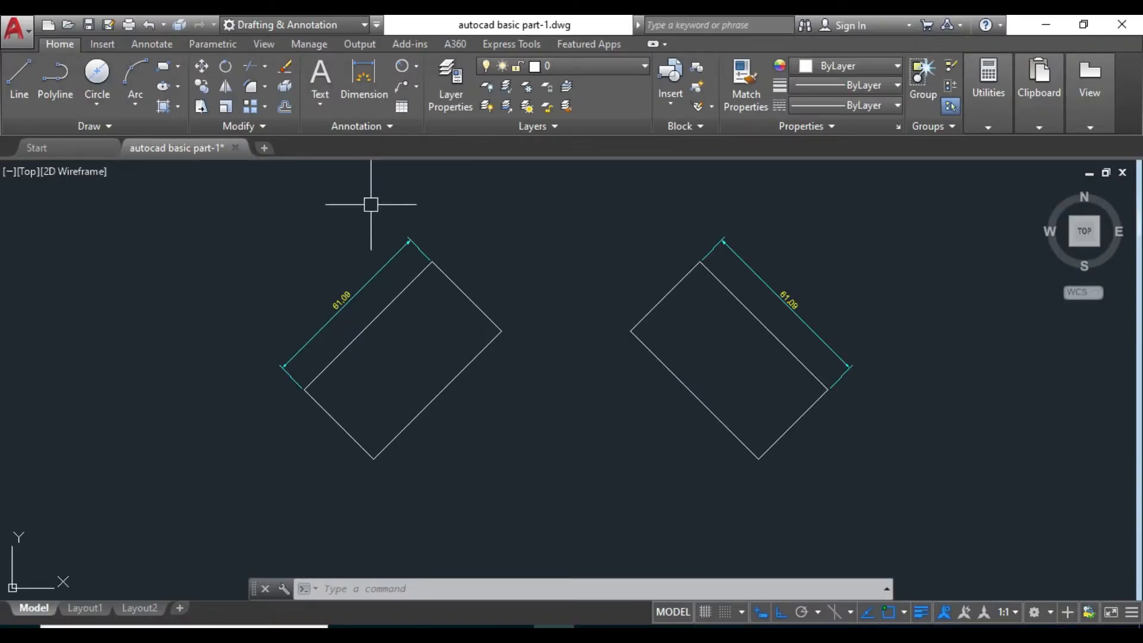
Using all grid objects as cutting edges, trim the four vertical line ends above the rectangle and the four horizontal ends beyond its right edge
scroll(378, 217, down, 8)
middle_drag(310, 509, 450, 358)
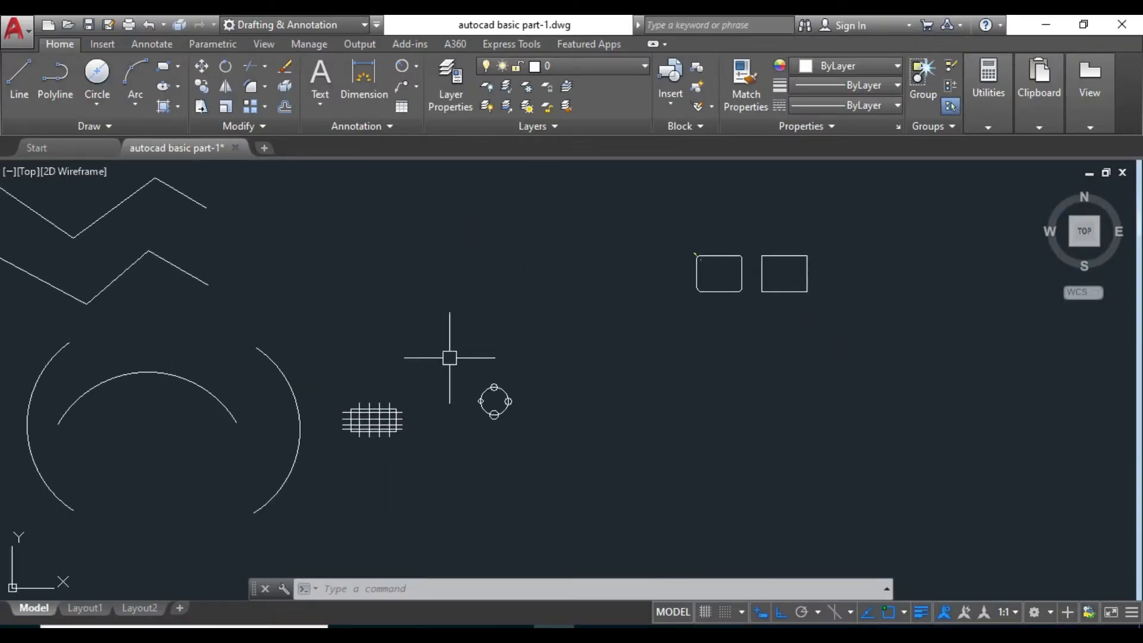
scroll(409, 401, up, 10)
scroll(344, 378, down, 3)
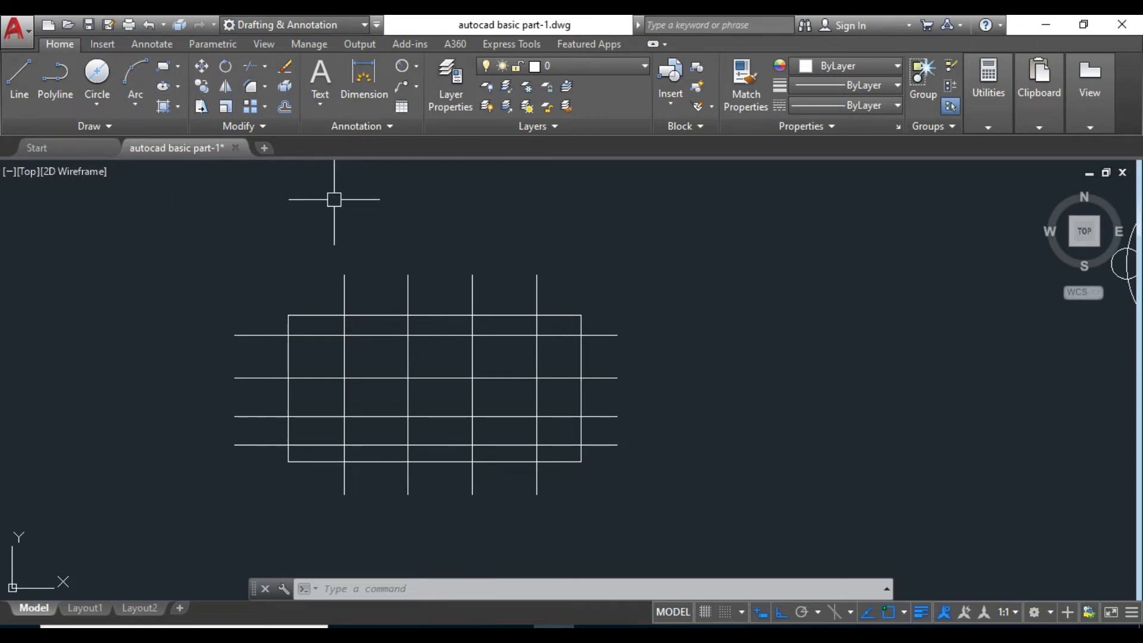
click(252, 84)
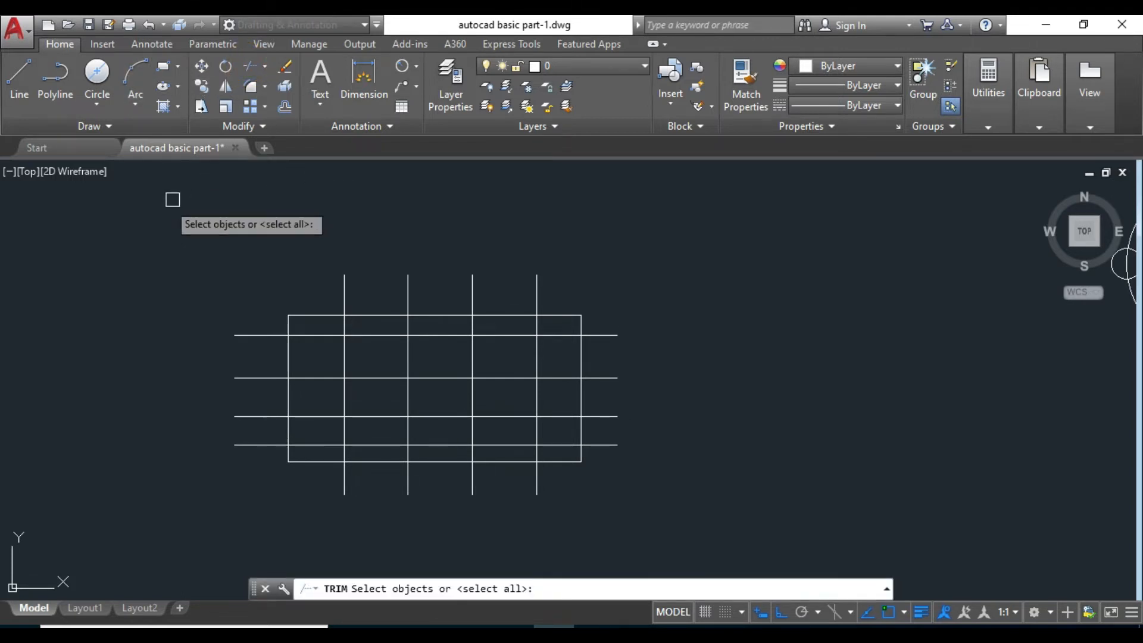
click(156, 208)
click(728, 524)
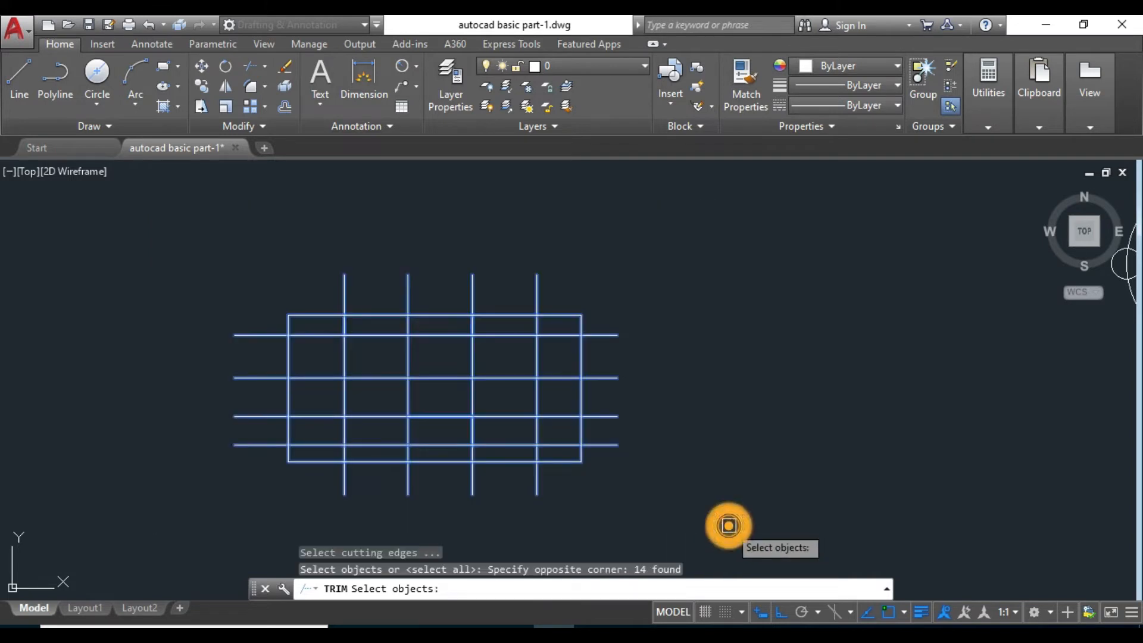
key(Return)
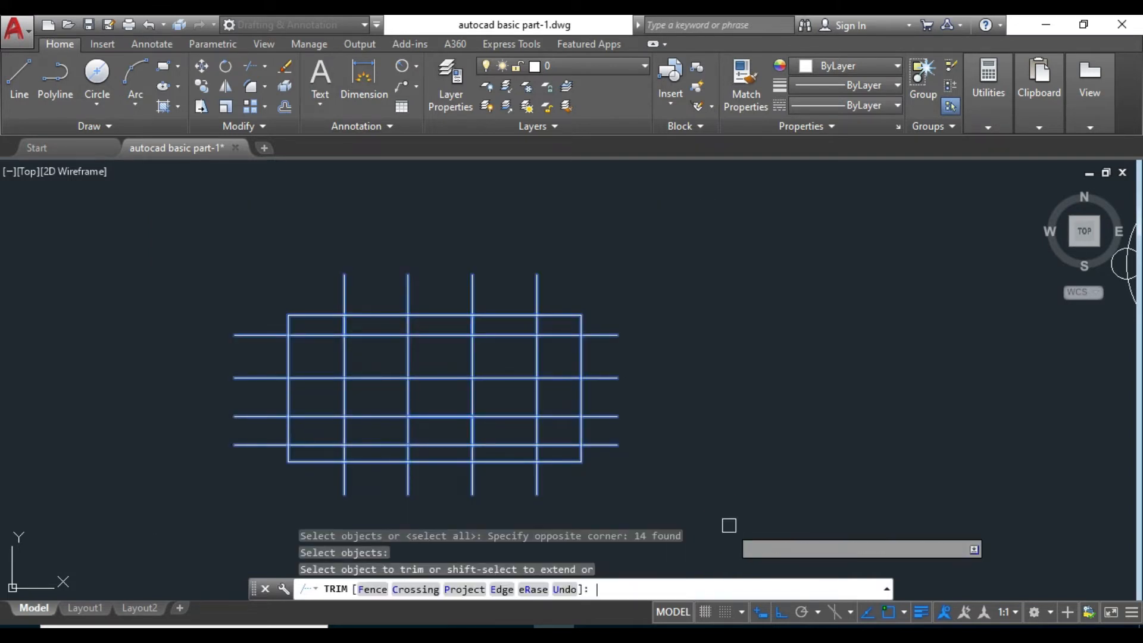
click(472, 291)
click(408, 287)
click(346, 289)
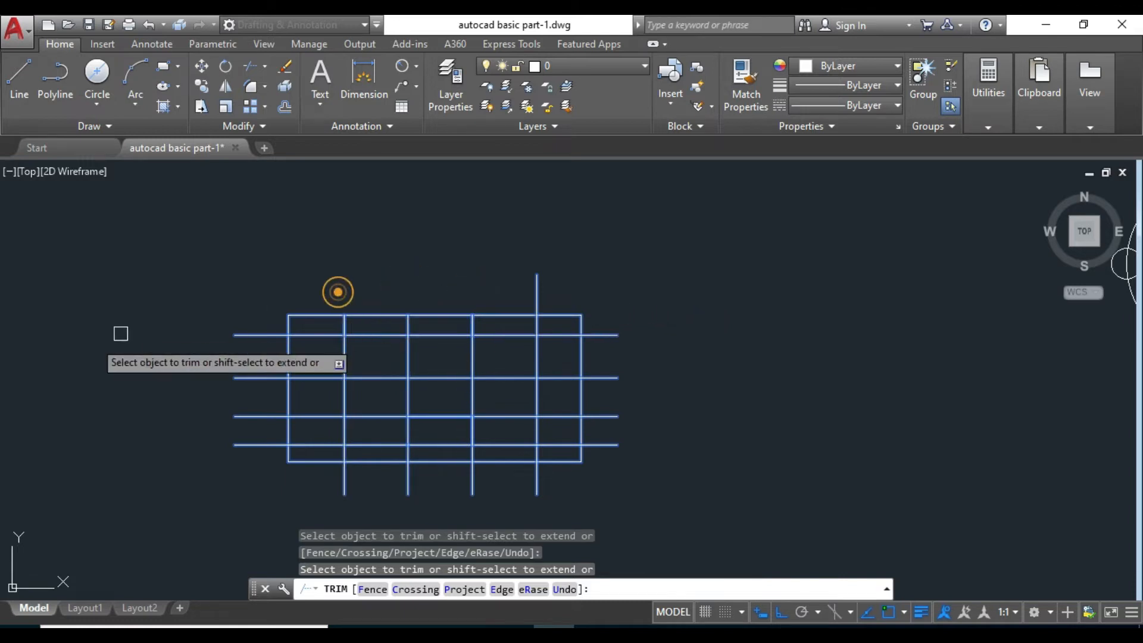
click(536, 292)
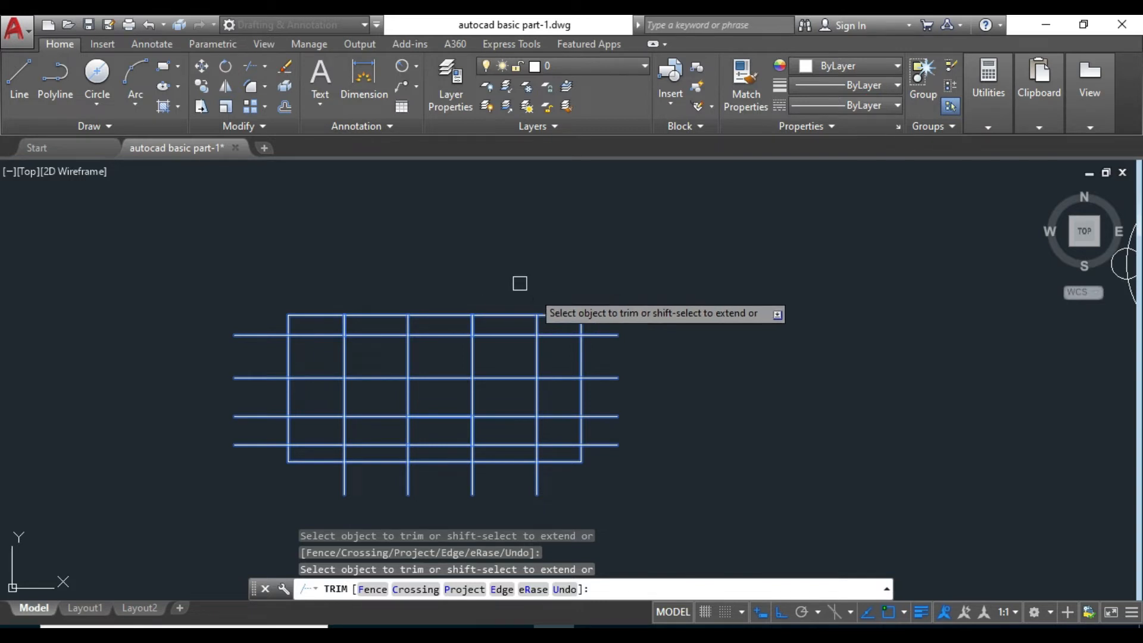
click(641, 466)
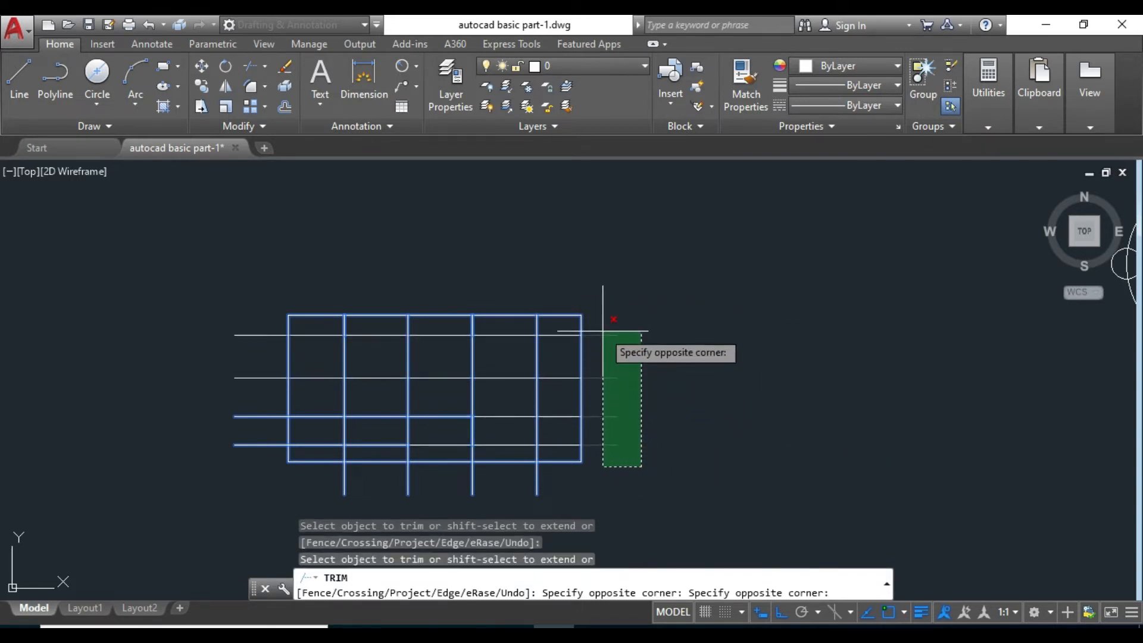
click(602, 309)
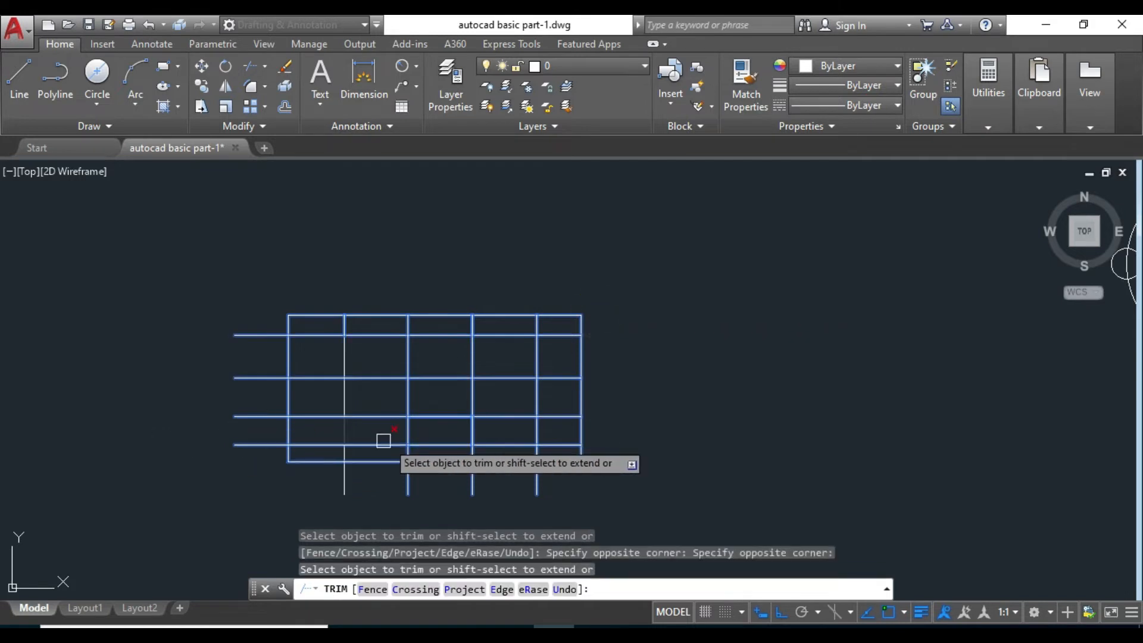
Trim alternating inner segments of the left three vertical lines, the lowest horizontal line's left overhang and the leftmost piece of the rectangle's bottom edge
click(407, 399)
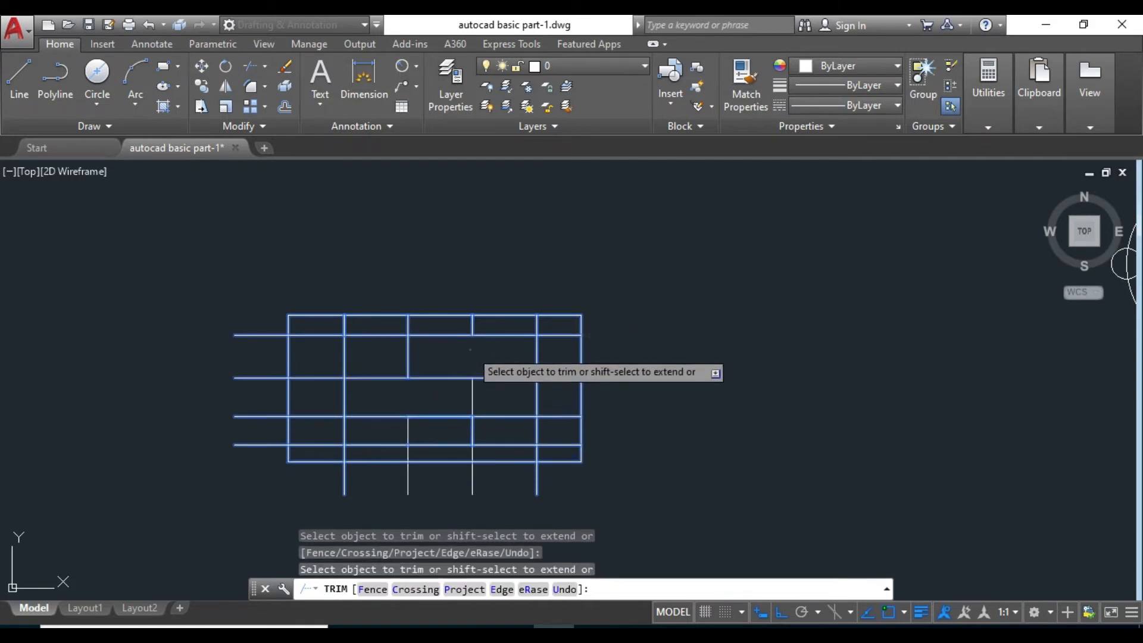
click(470, 354)
click(343, 356)
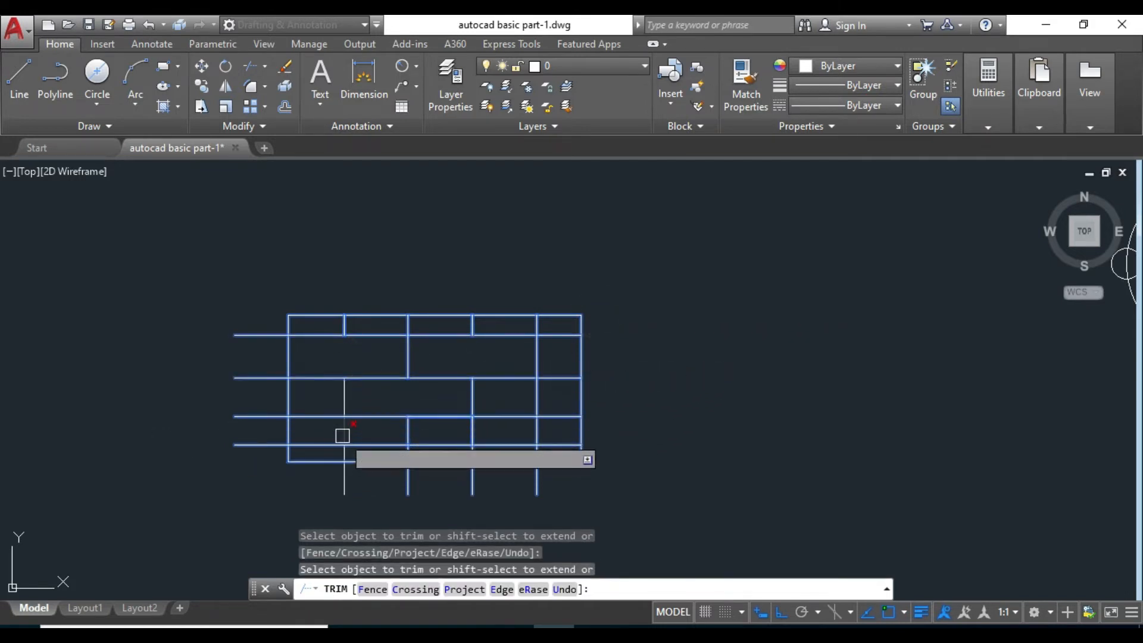
click(343, 435)
click(271, 438)
click(255, 452)
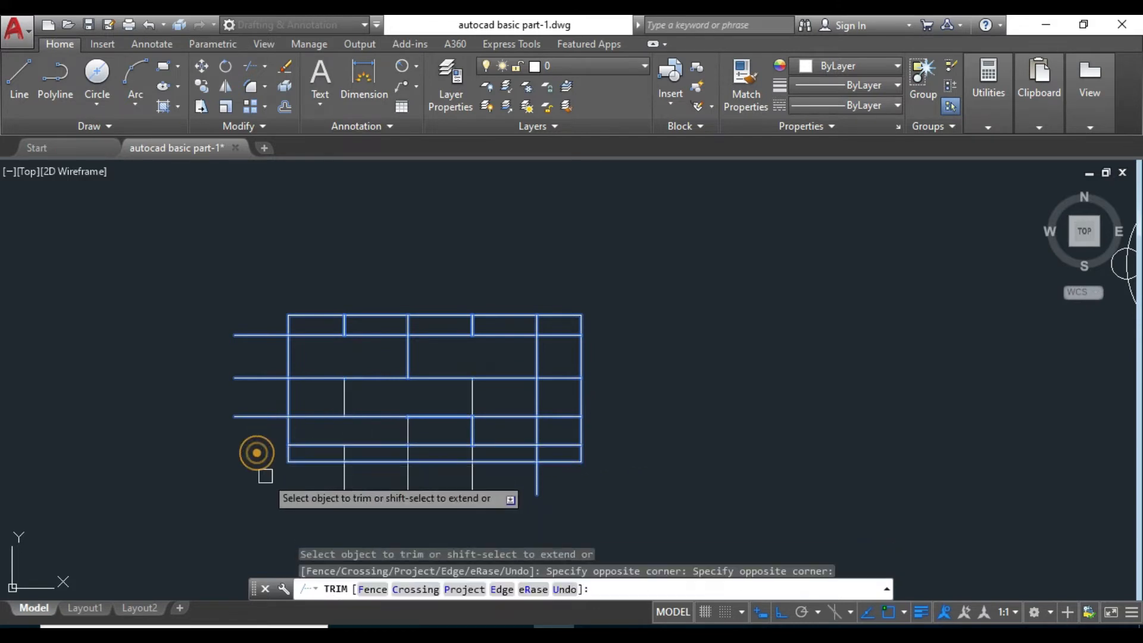
click(322, 460)
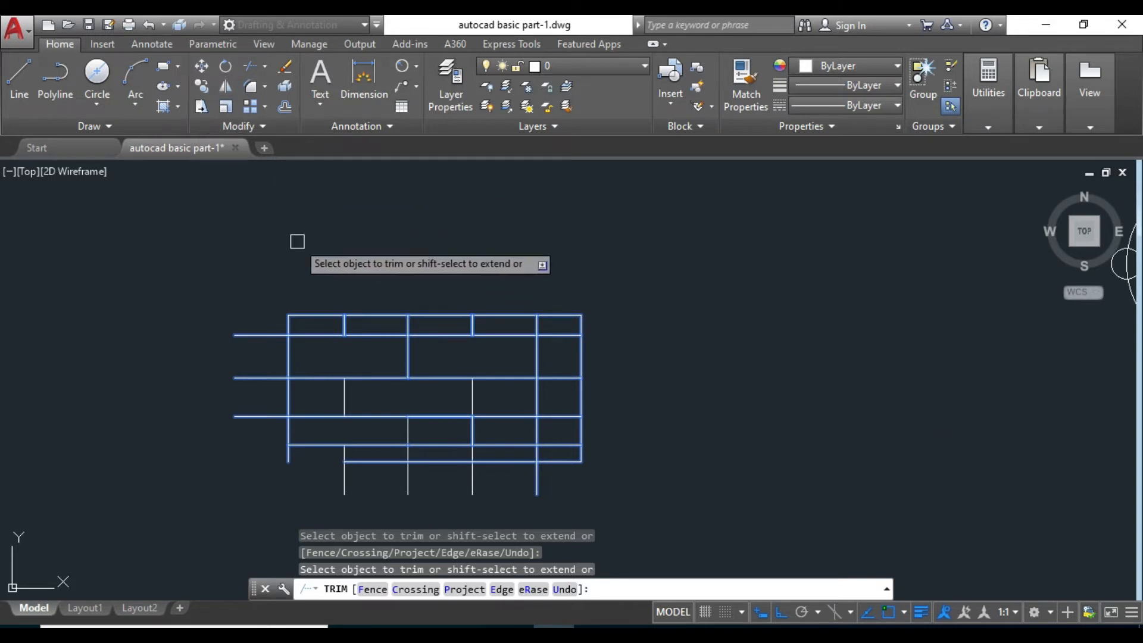
key(Escape)
Using the large circle and its four small circles as cutting edges, trim the large circle's arc inside the bottom small circle
scroll(413, 303, down, 4)
scroll(597, 289, up, 2)
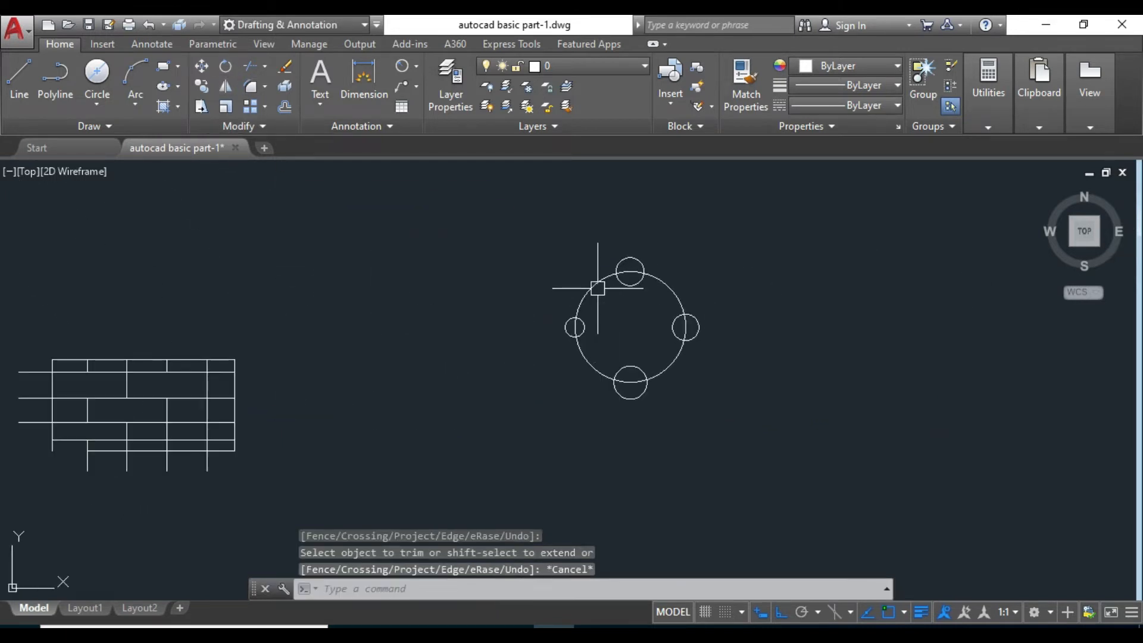
scroll(598, 288, up, 4)
scroll(442, 329, down, 2)
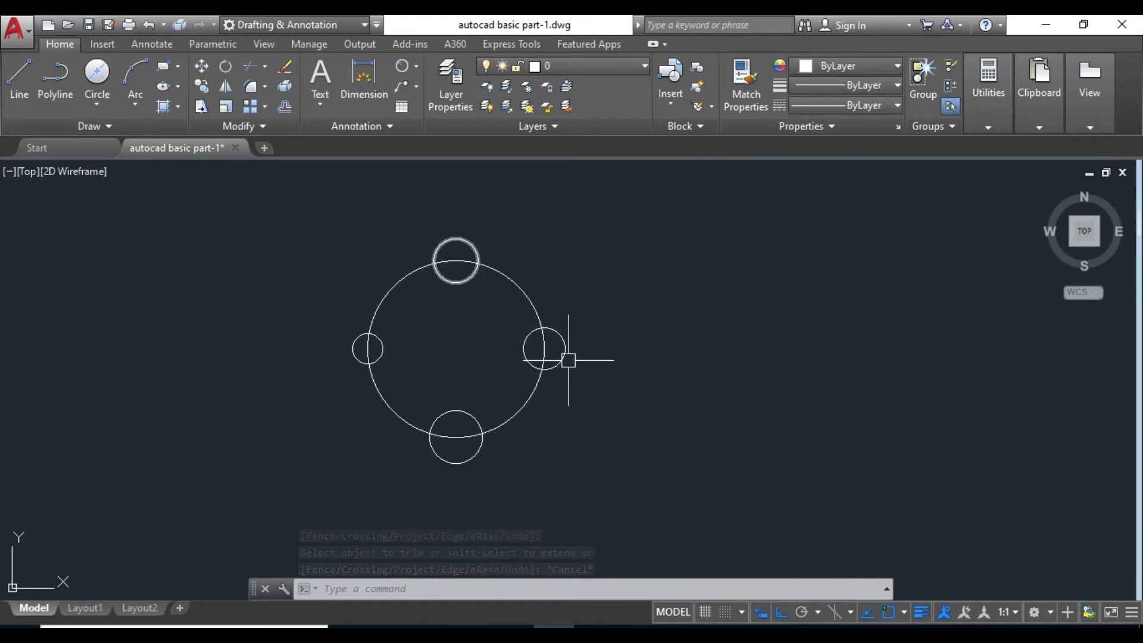
scroll(458, 437, up, 2)
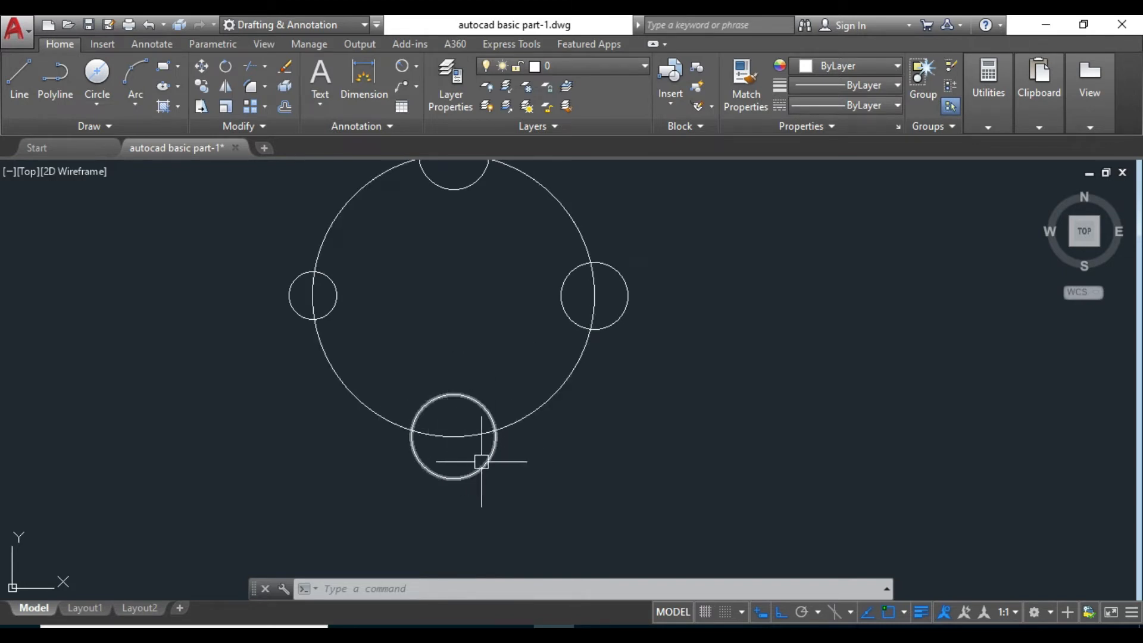
middle_drag(505, 476, 516, 511)
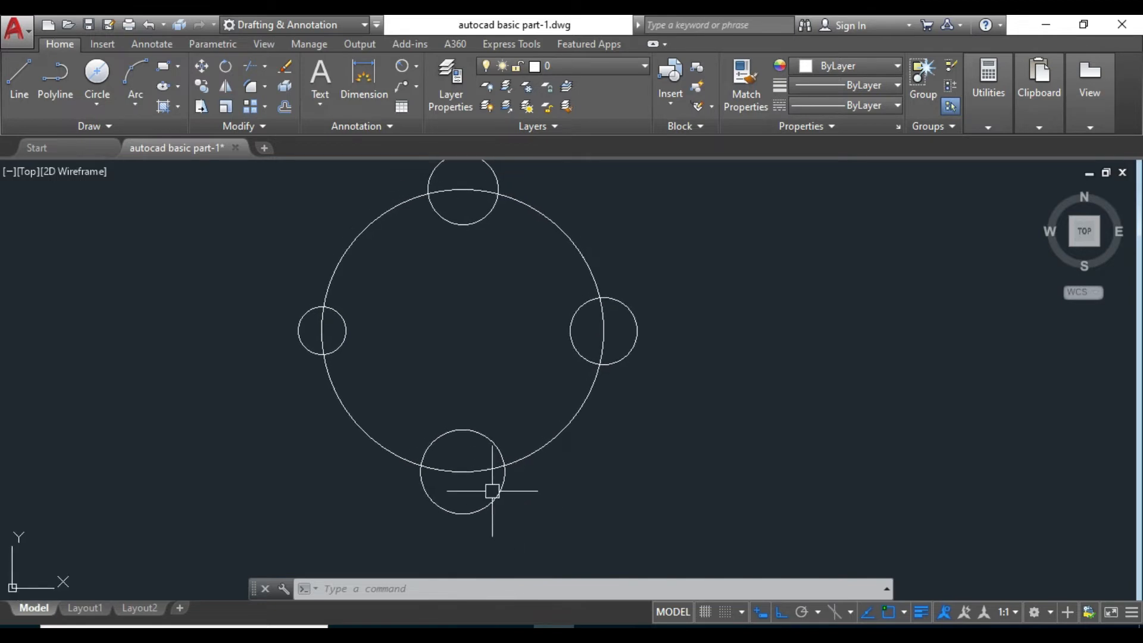
middle_drag(527, 421, 534, 438)
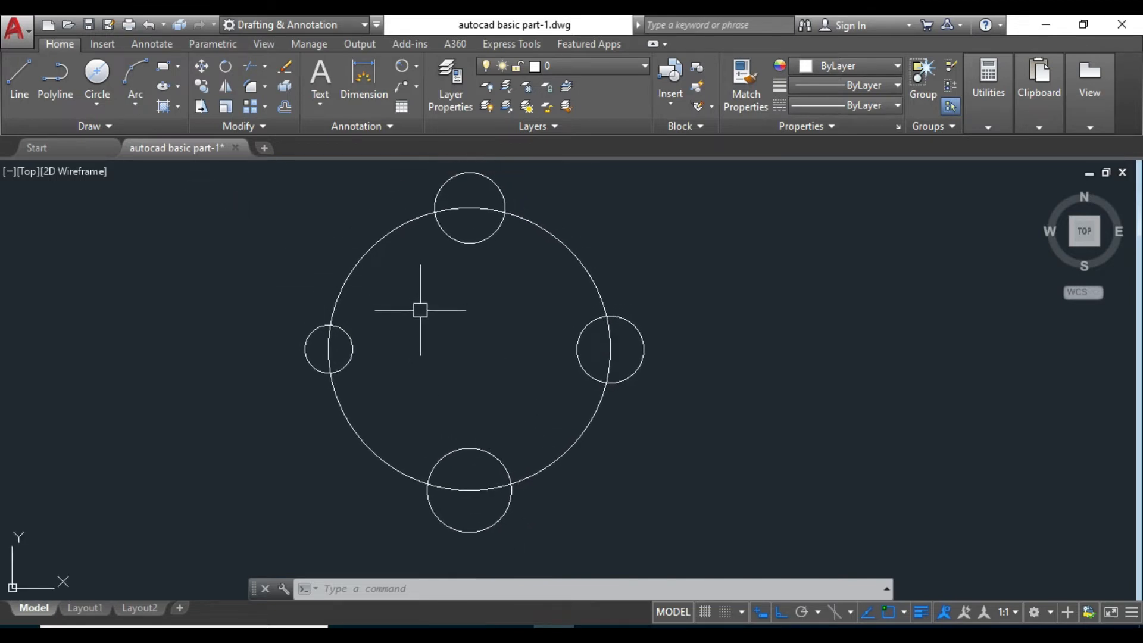
scroll(420, 309, down, 2)
click(253, 67)
click(284, 183)
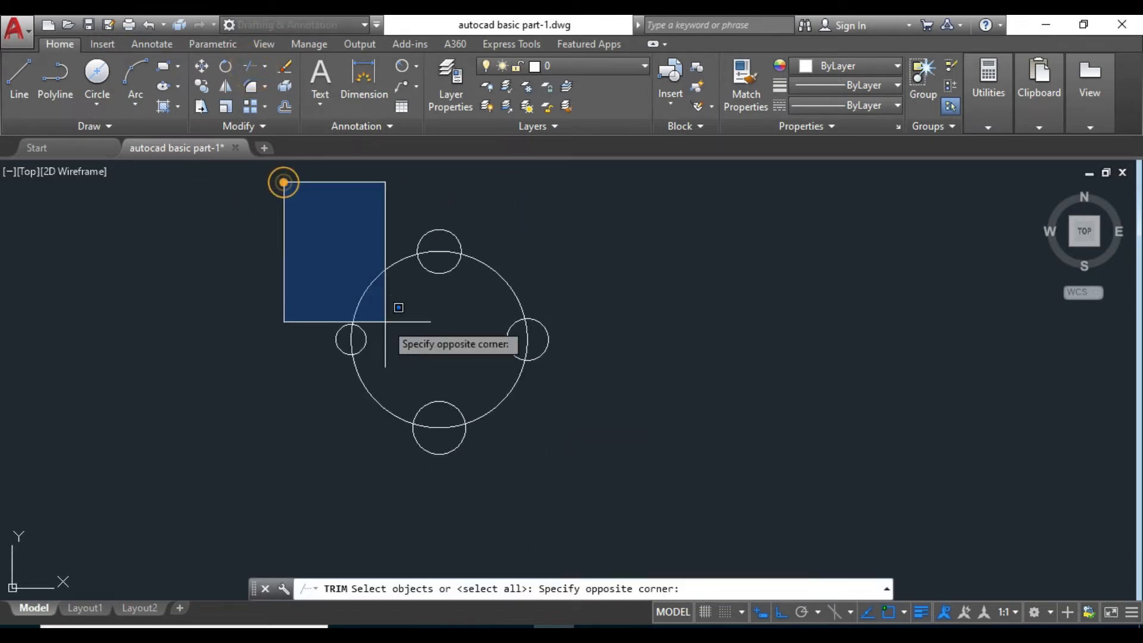
click(572, 483)
key(Return)
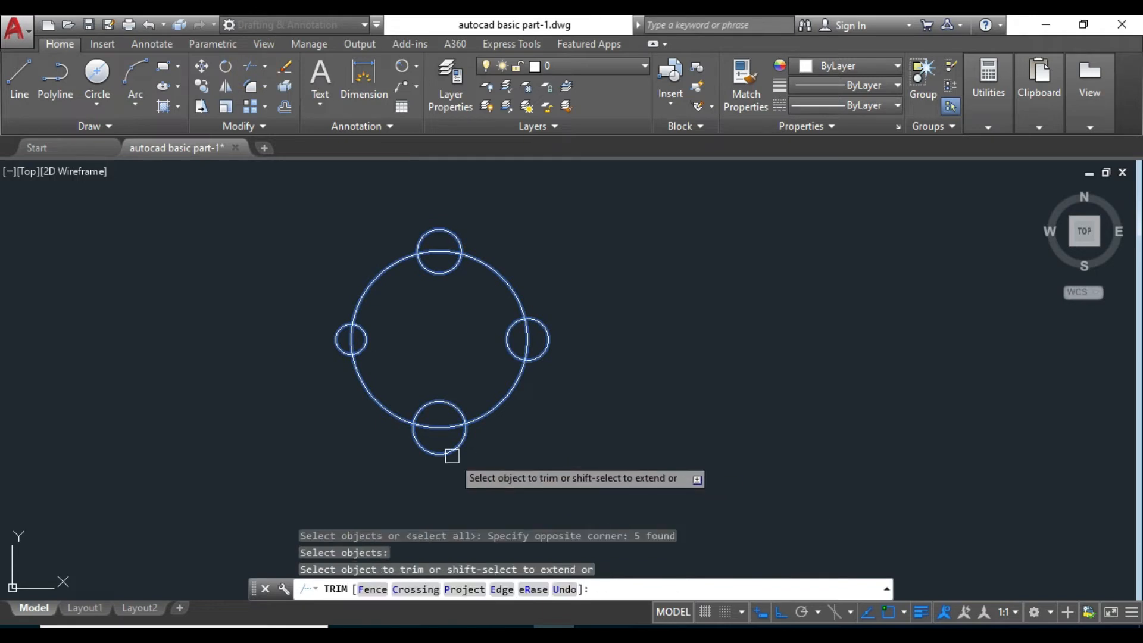
key(ctrl+z)
click(440, 433)
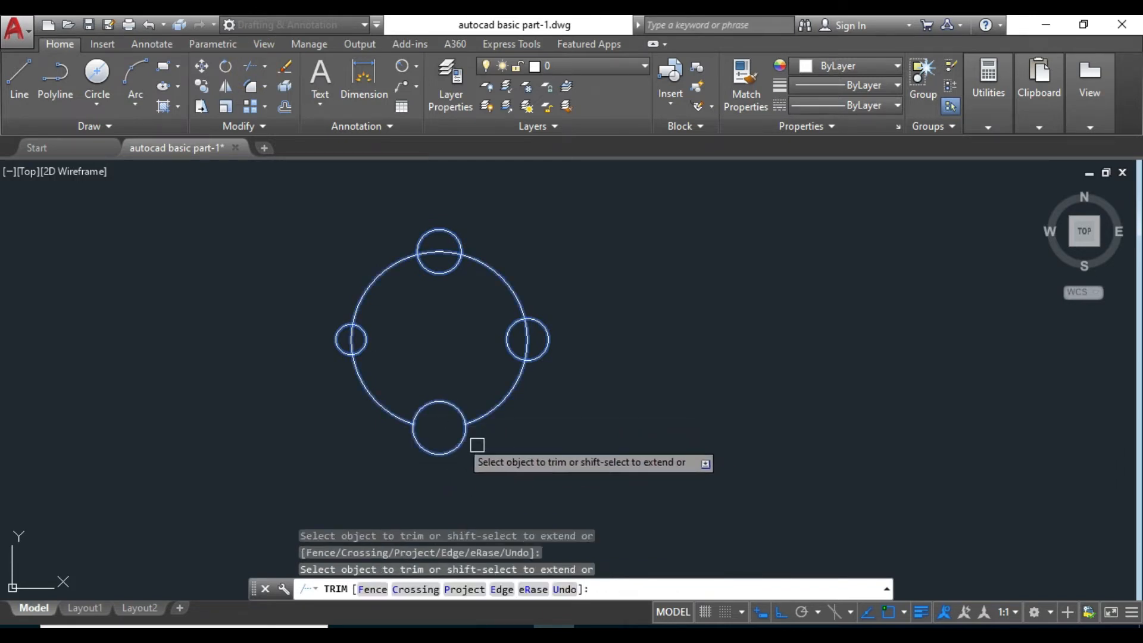
Trim the large circle's arcs inside the left, top and right small circles and end the Trim command
scroll(376, 335, up, 2)
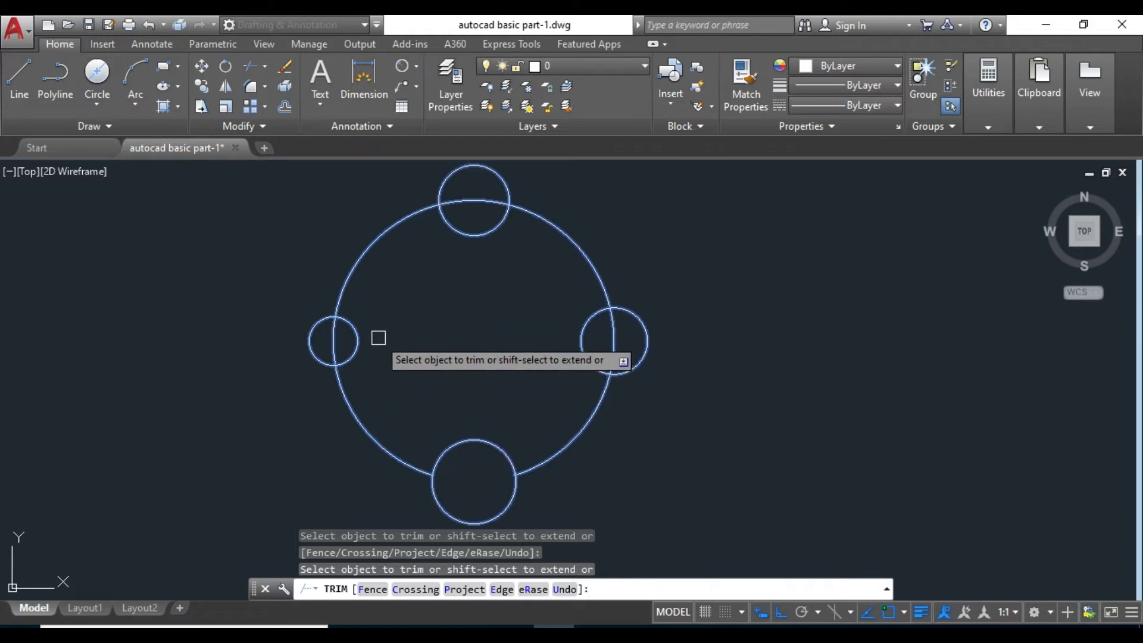
click(334, 341)
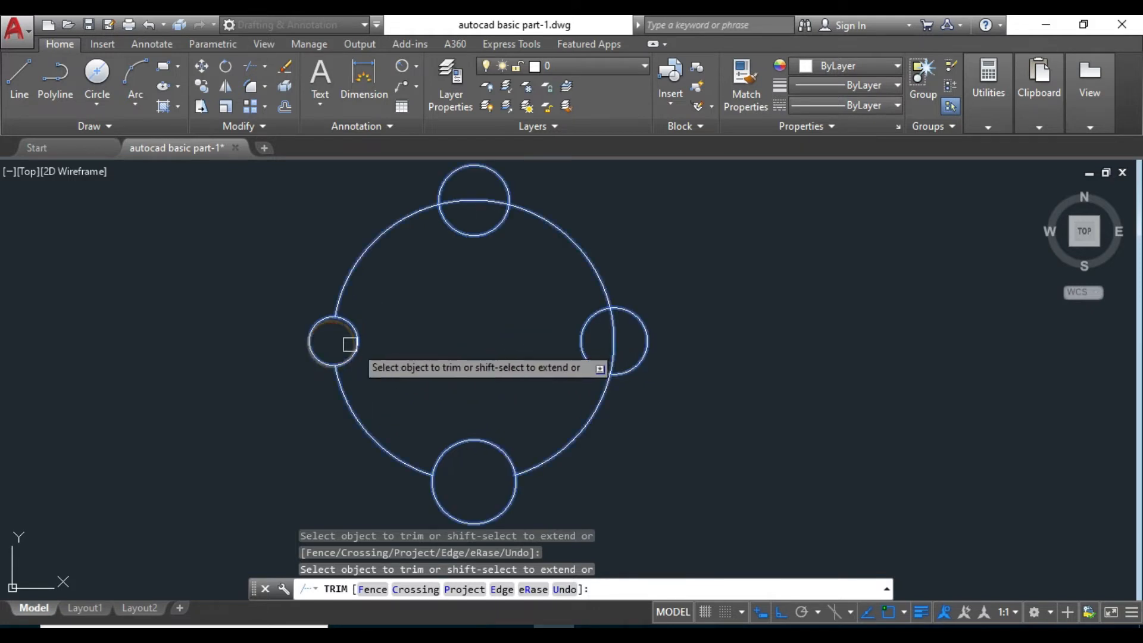
click(475, 206)
click(612, 341)
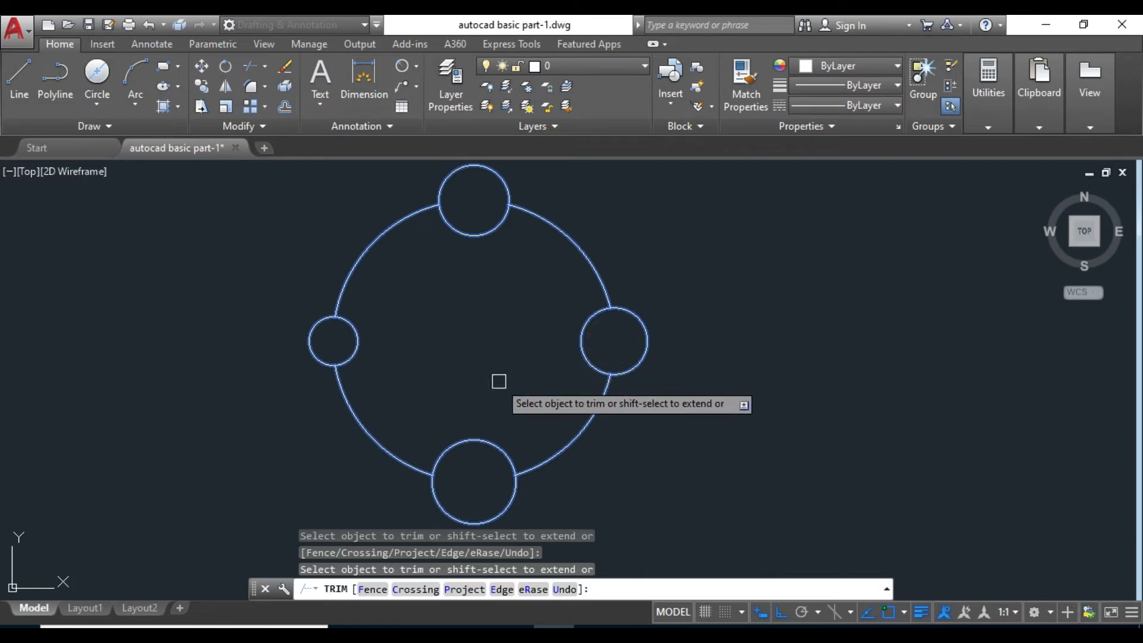
key(Escape)
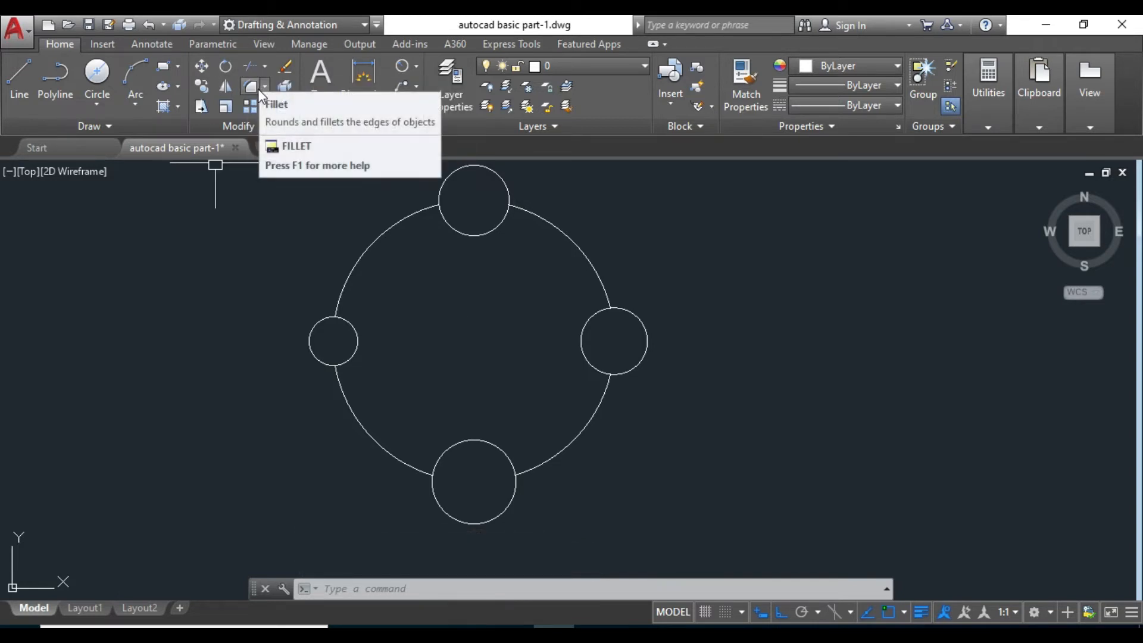
Examine the practice figure of a rounded rectangle with an R10 dimension and the square-cornered rectangle beside it
scroll(352, 238, down, 8)
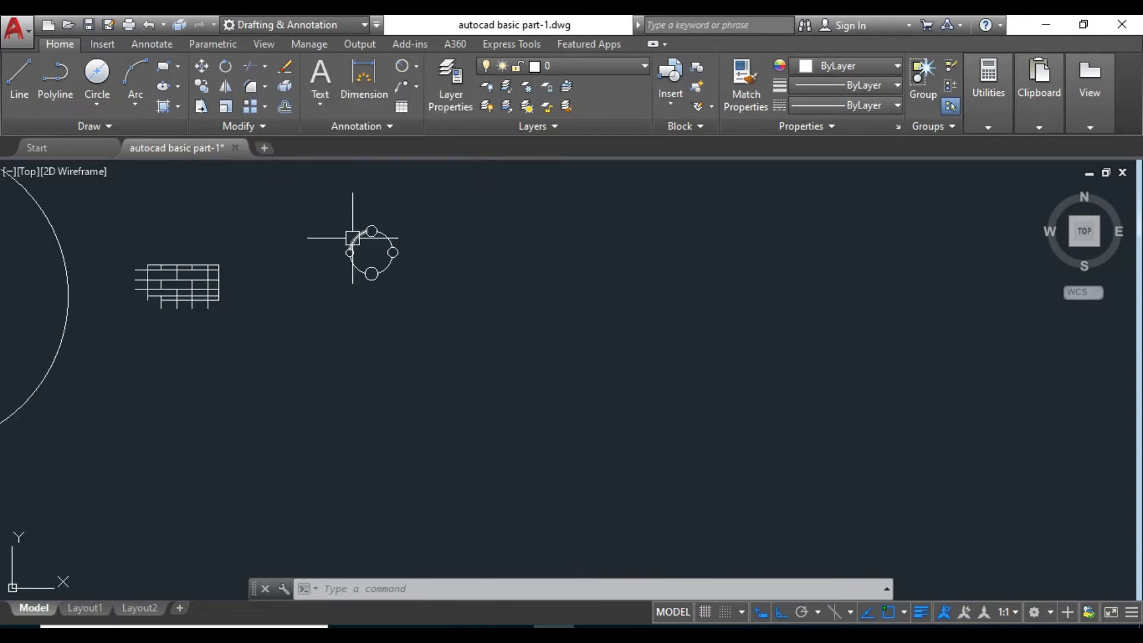
scroll(369, 252, down, 5)
middle_drag(443, 265, 435, 310)
scroll(459, 237, up, 6)
middle_drag(376, 262, 312, 270)
scroll(349, 308, up, 1)
scroll(324, 301, down, 2)
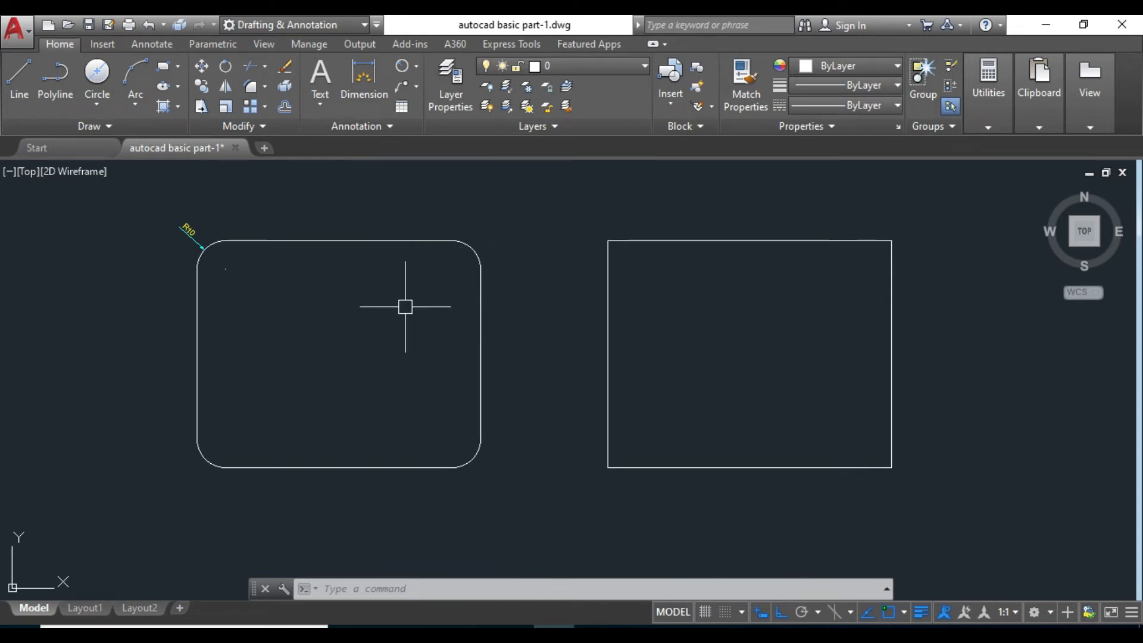
scroll(217, 256, up, 2)
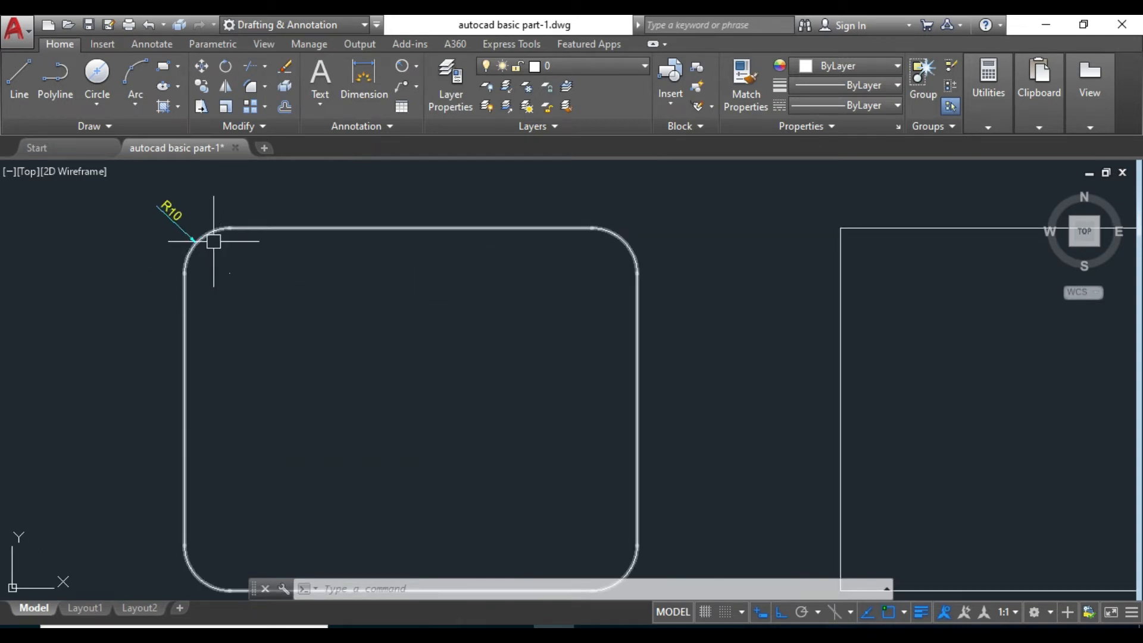
scroll(220, 264, down, 2)
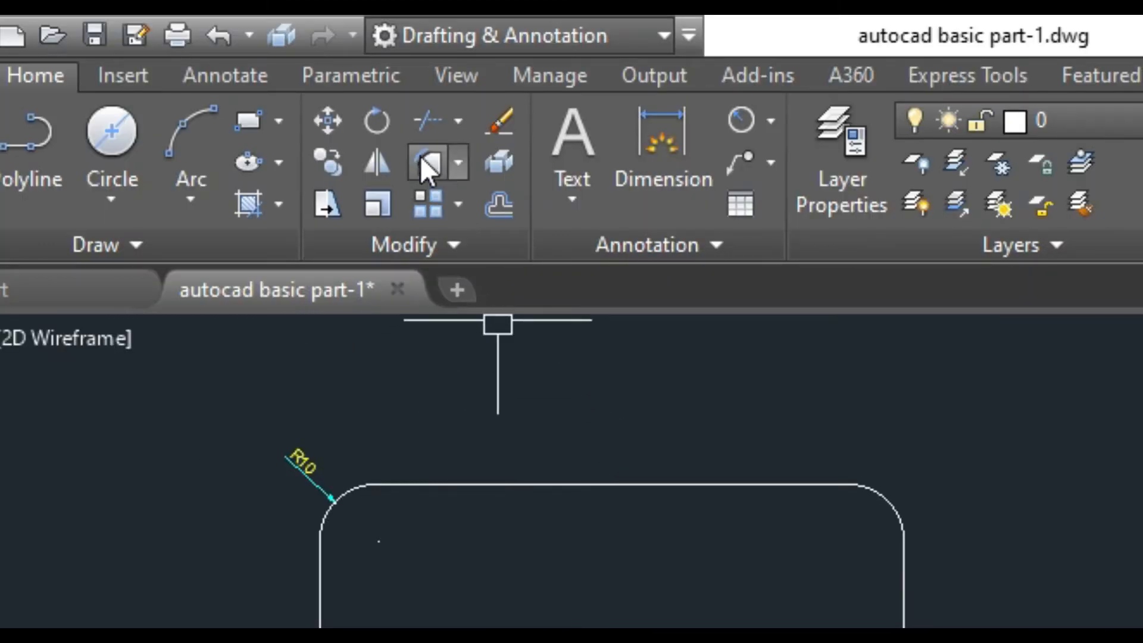
Fillet the upper-left corner of the square-cornered rectangle with a radius of 15
click(420, 157)
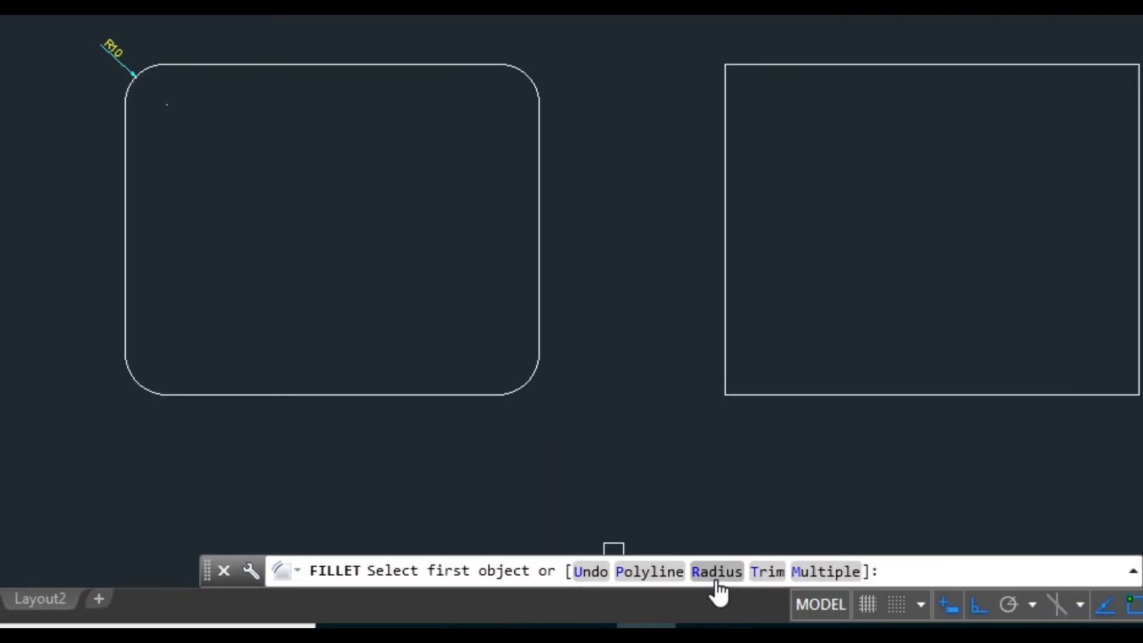
scroll(125, 57, up, 5)
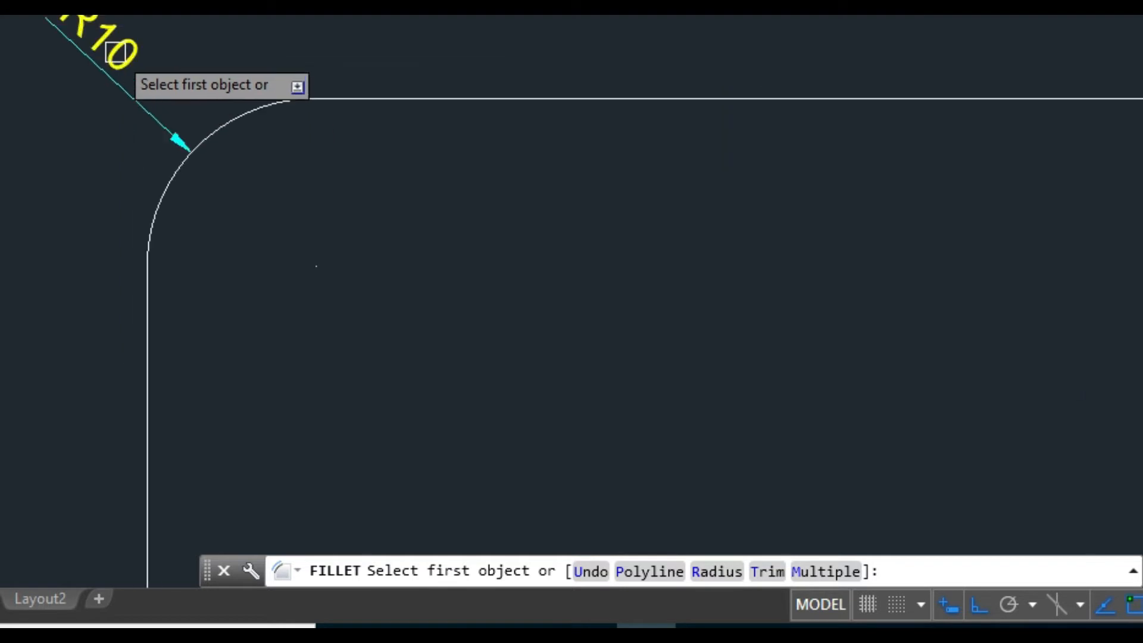
scroll(268, 131, down, 8)
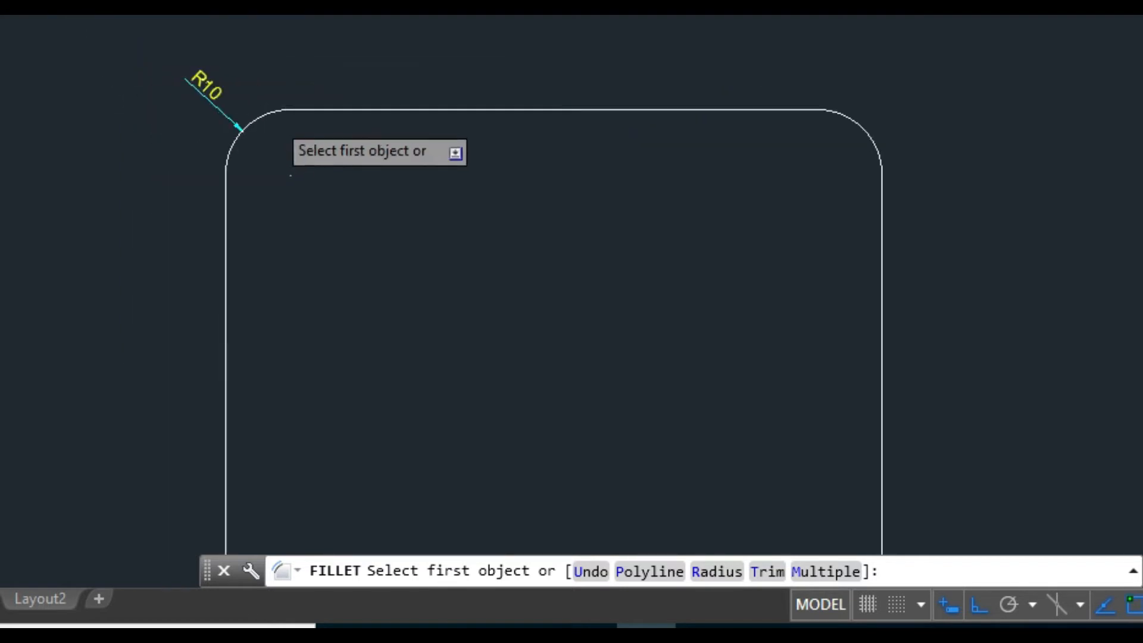
click(714, 570)
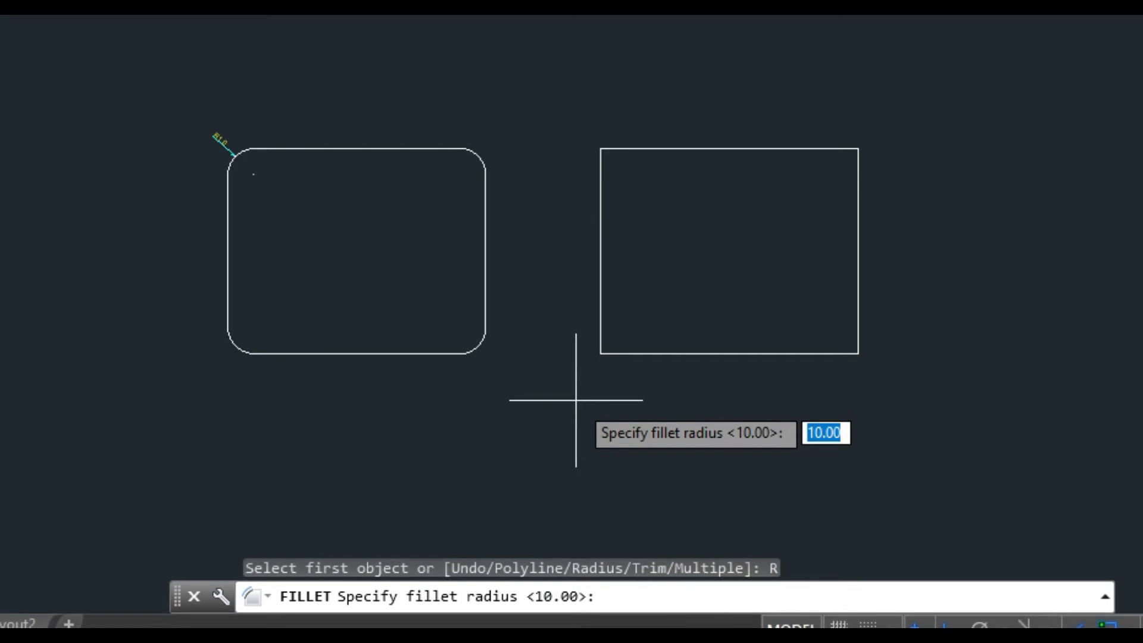
scroll(217, 141, up, 5)
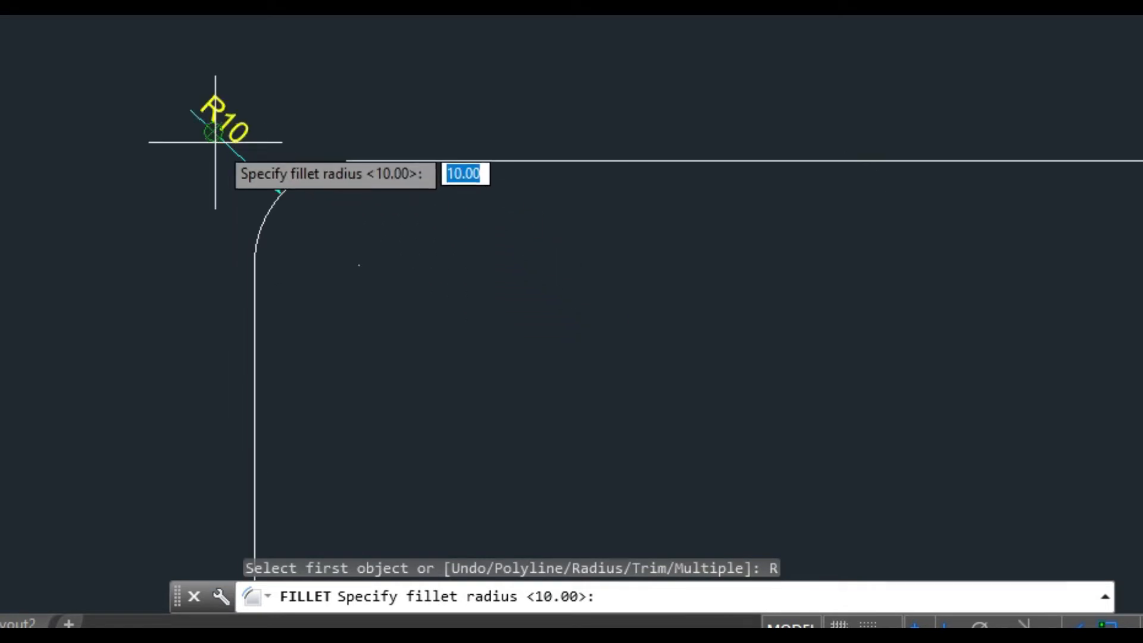
scroll(170, 138, down, 5)
middle_drag(480, 288, 421, 327)
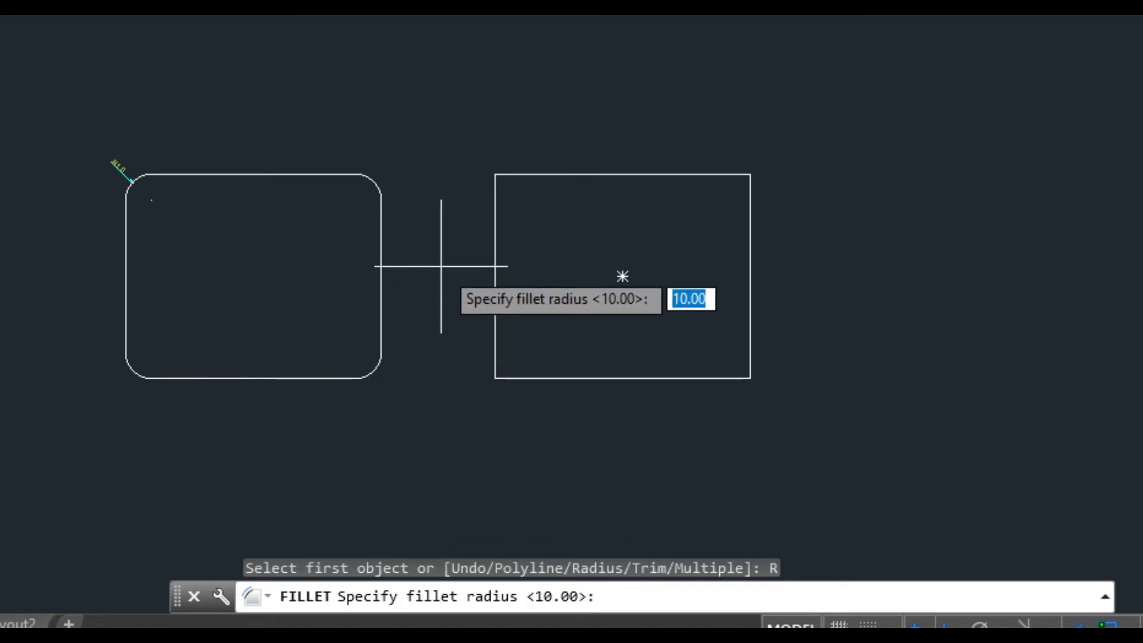
text(15)
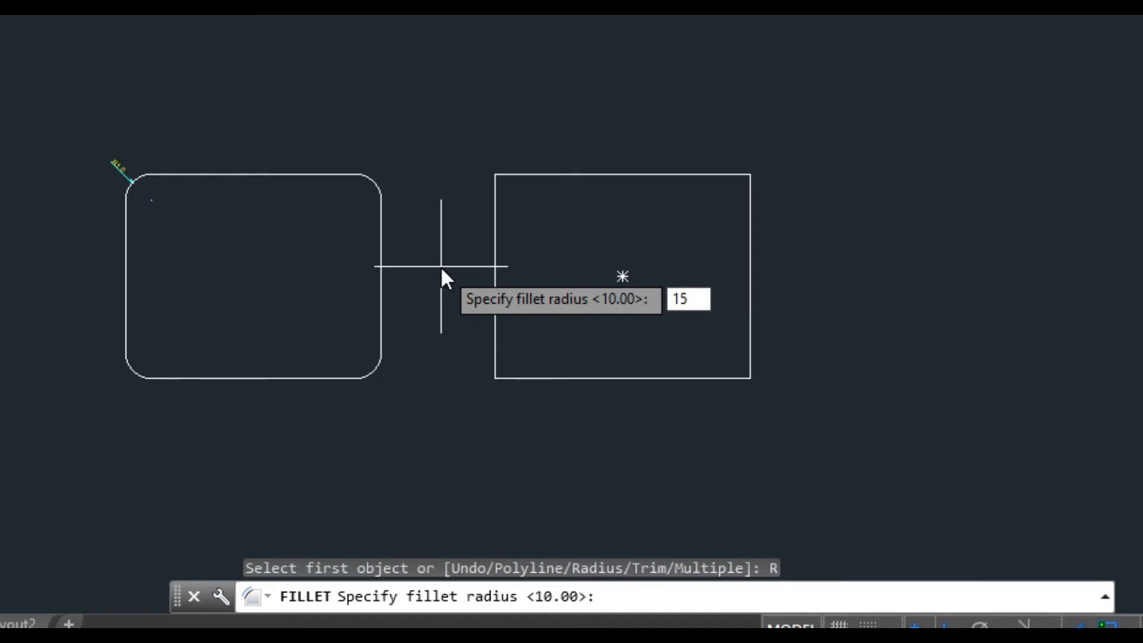
key(Return)
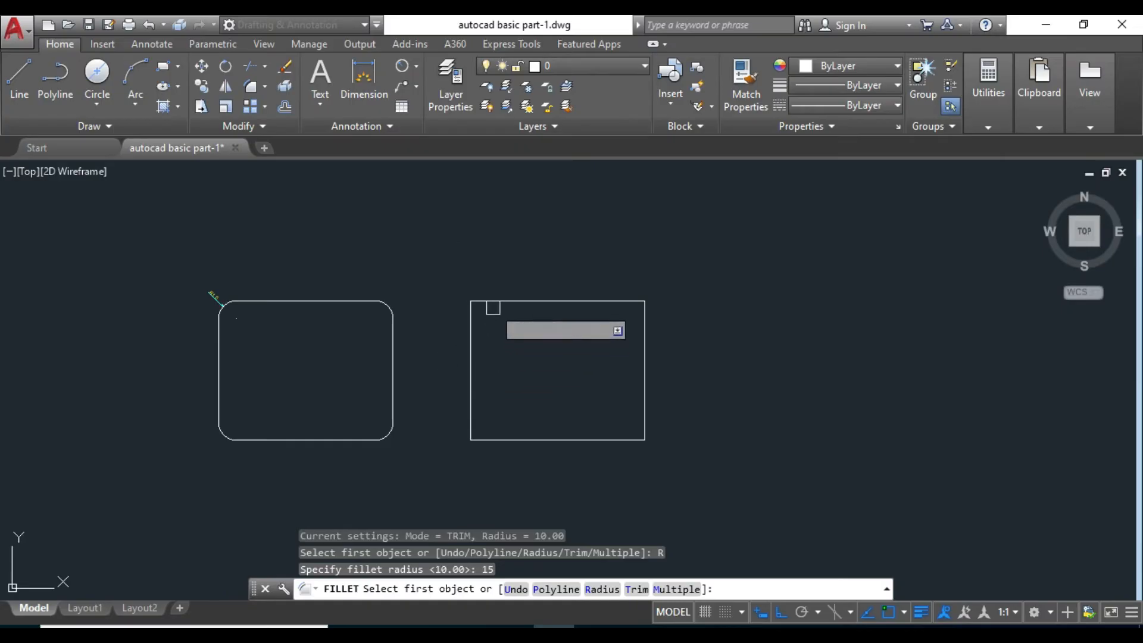
click(524, 177)
click(472, 322)
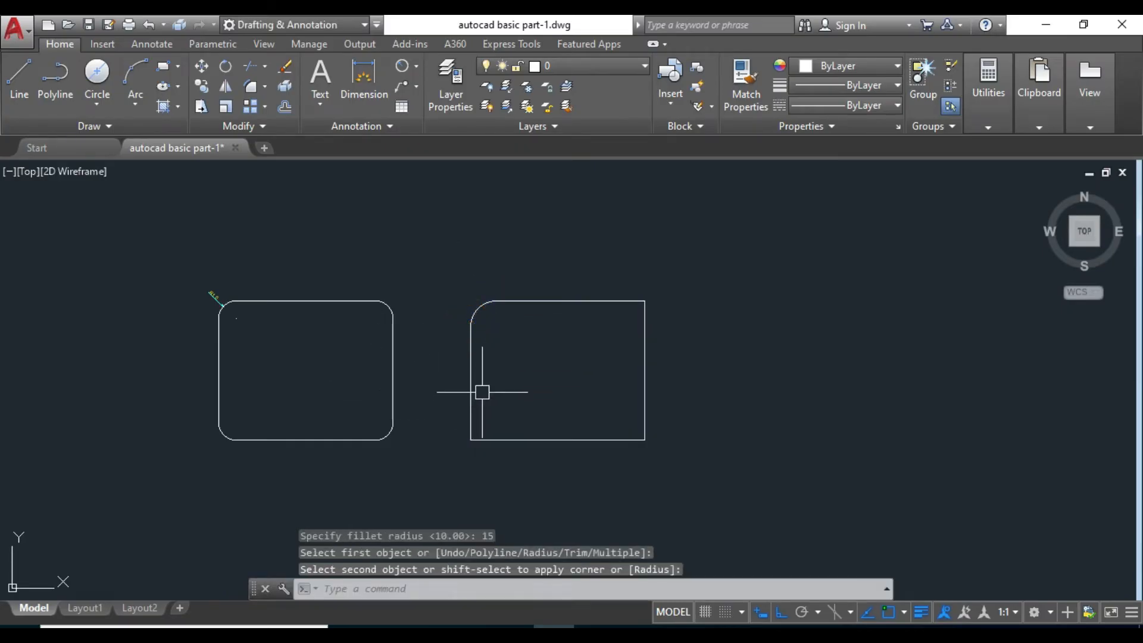
Fillet the lower-right corner of the same rectangle with a radius of 10
scroll(480, 383, up, 2)
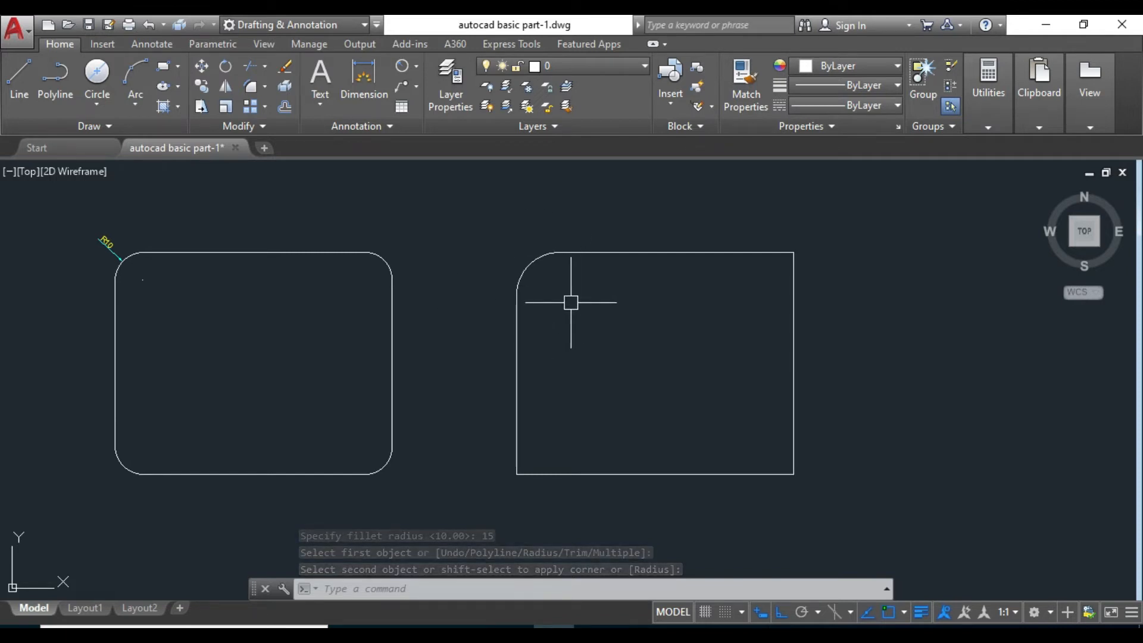
click(250, 86)
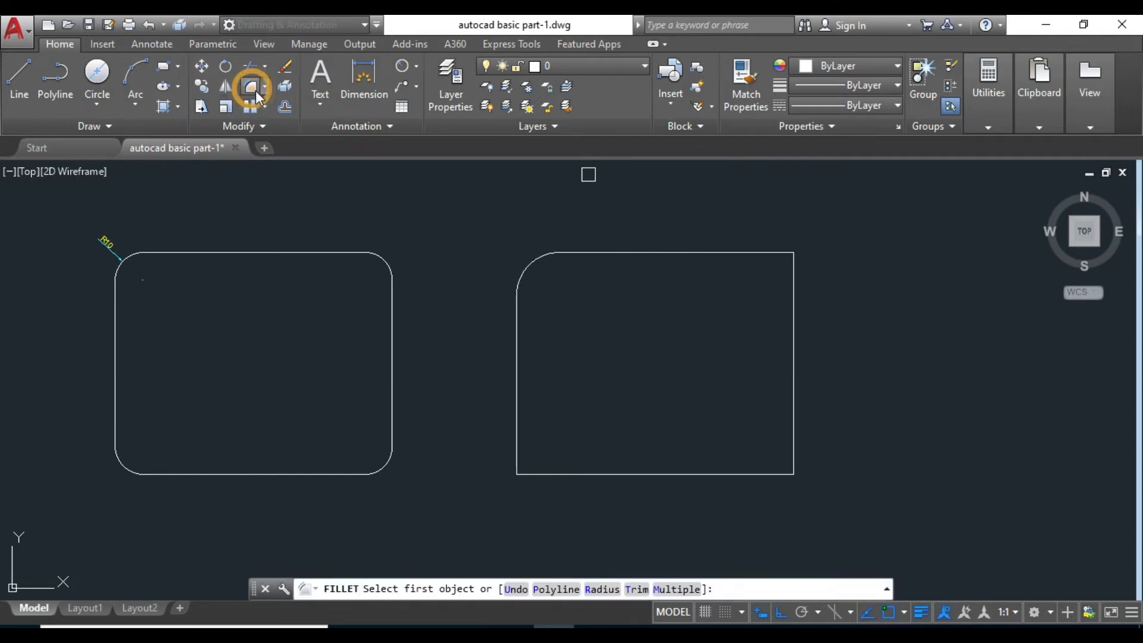
click(602, 592)
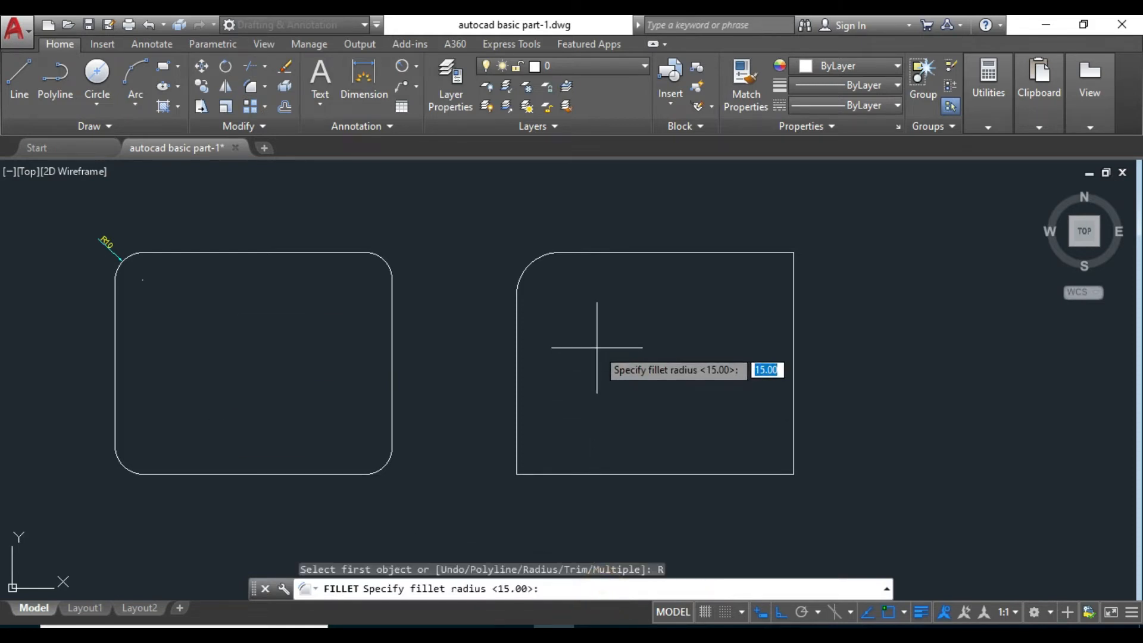
text(10)
key(Return)
click(756, 475)
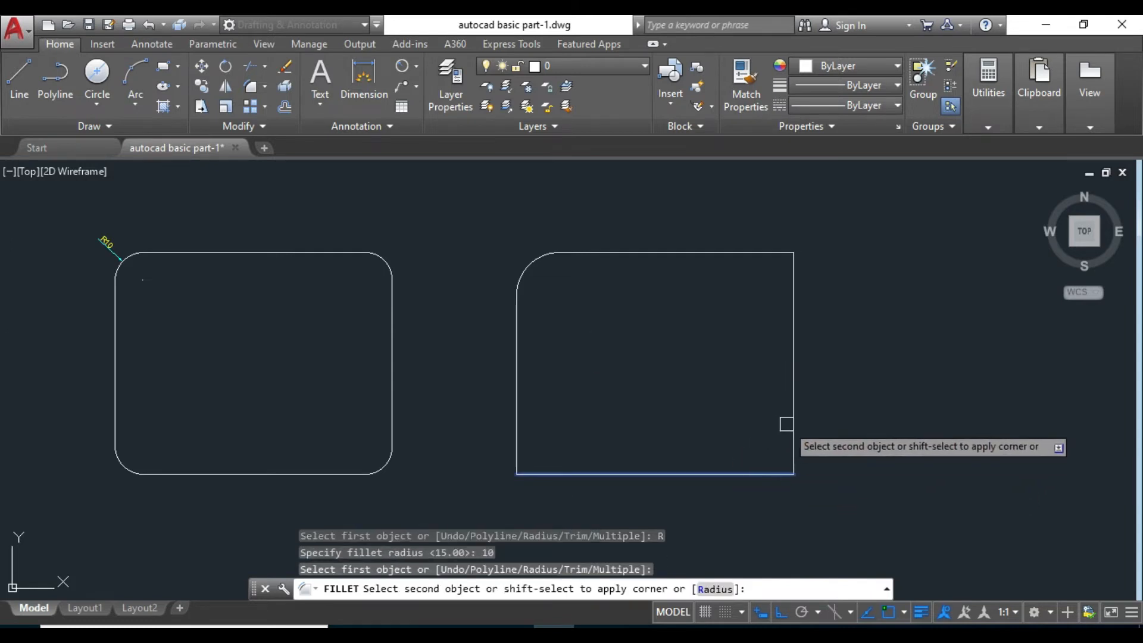
click(787, 424)
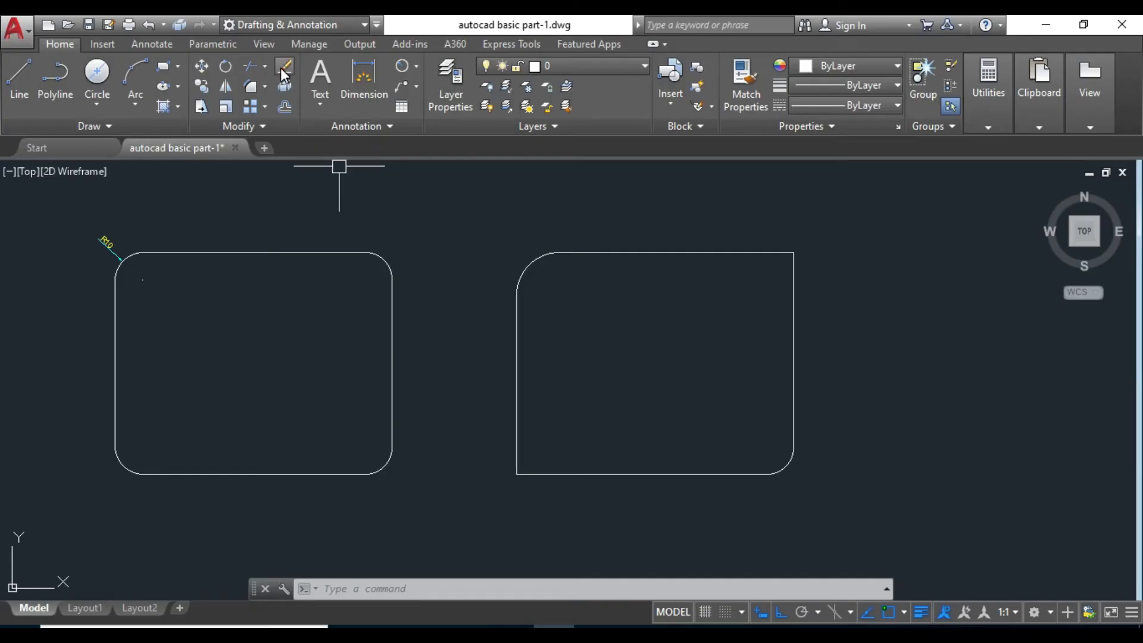
Erase the rectangle with the two filleted corners, selecting it with a window
click(458, 200)
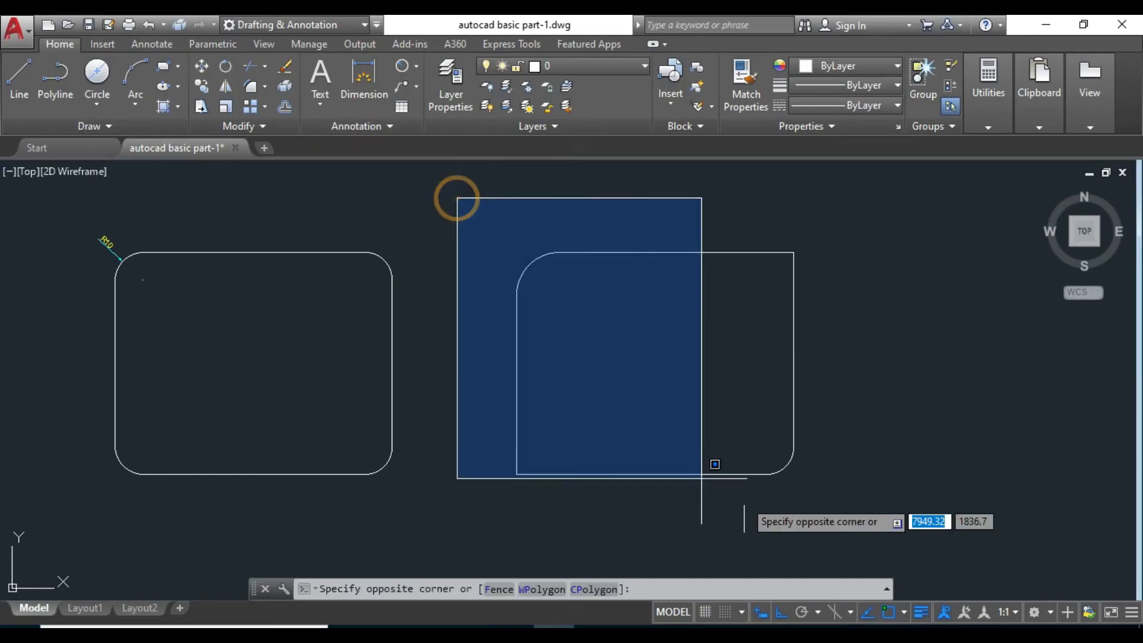
click(890, 513)
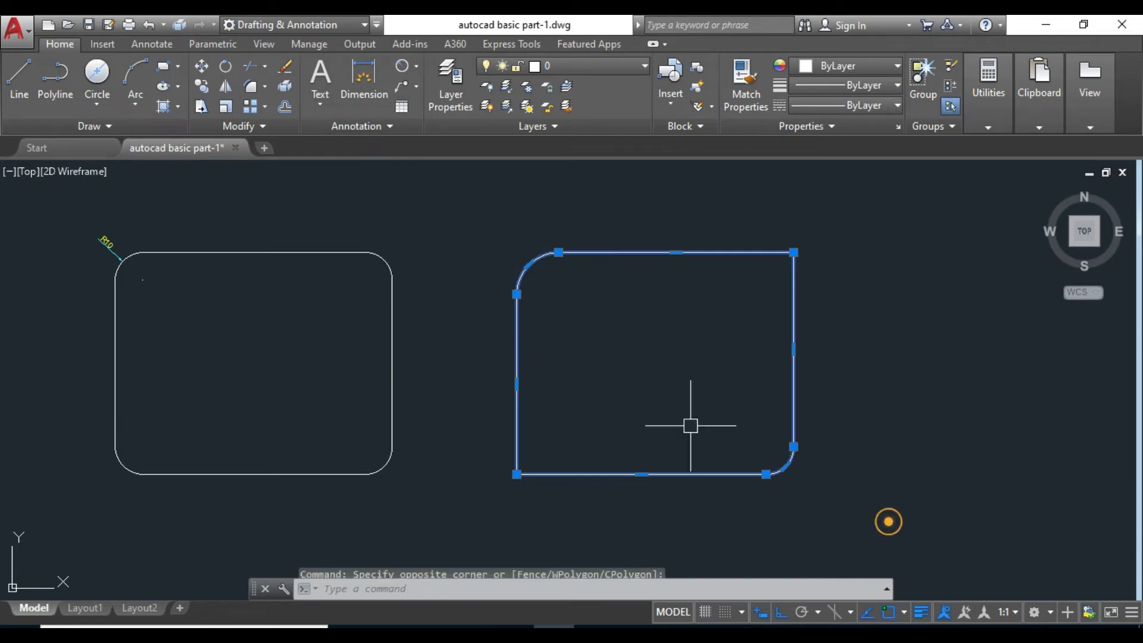
click(285, 66)
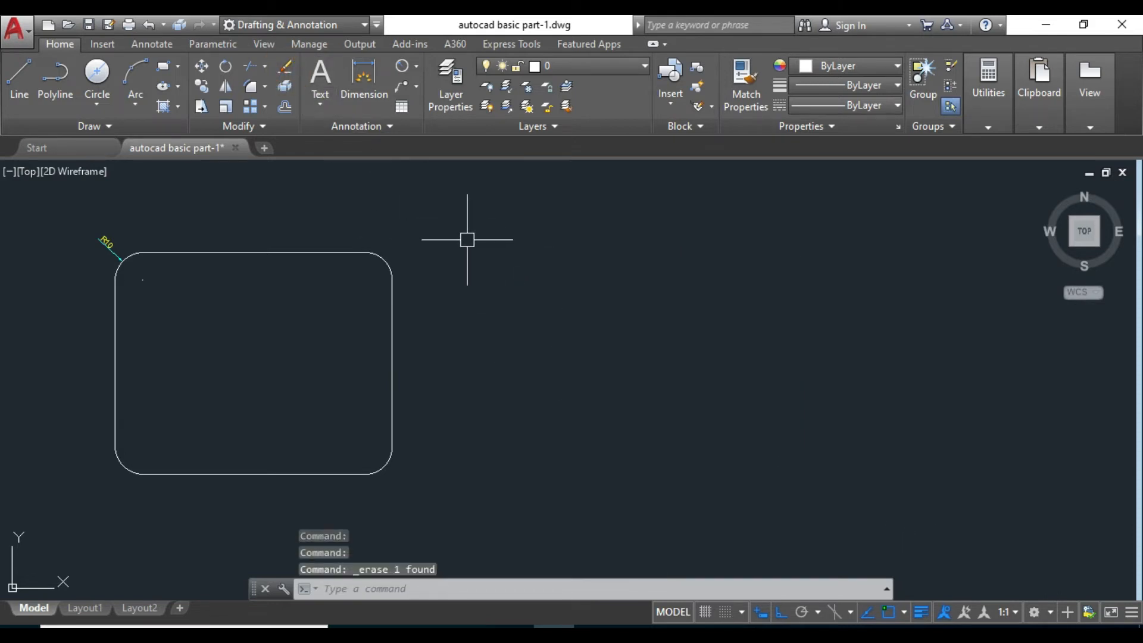
Erase the remaining rounded rectangle together with its R10 dimension, selecting everything with a crossing window
click(463, 485)
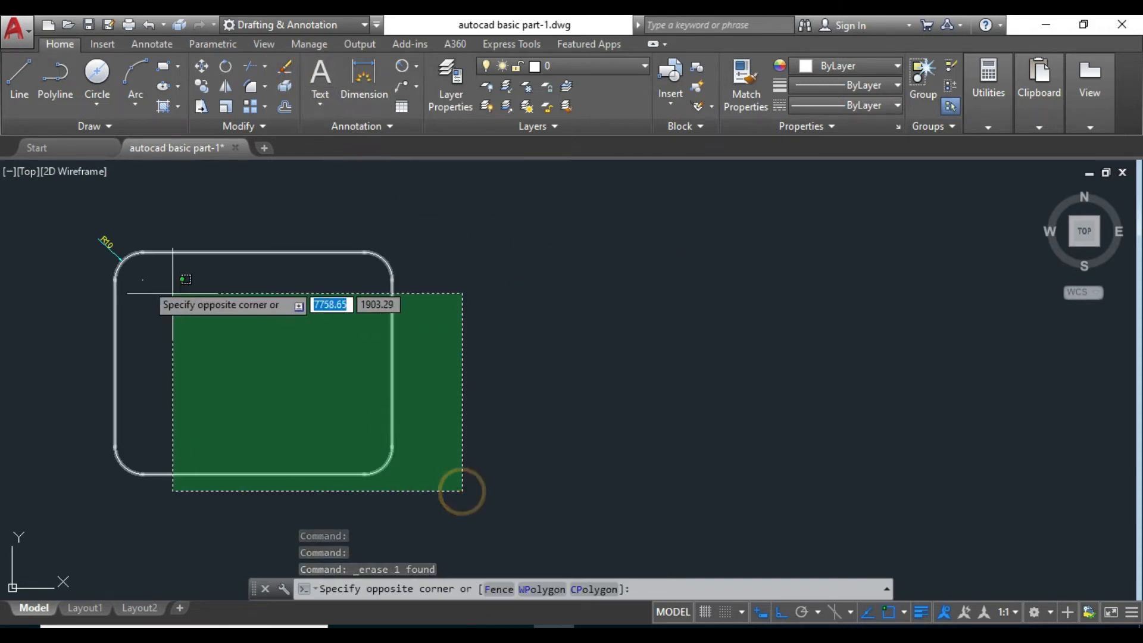
click(84, 225)
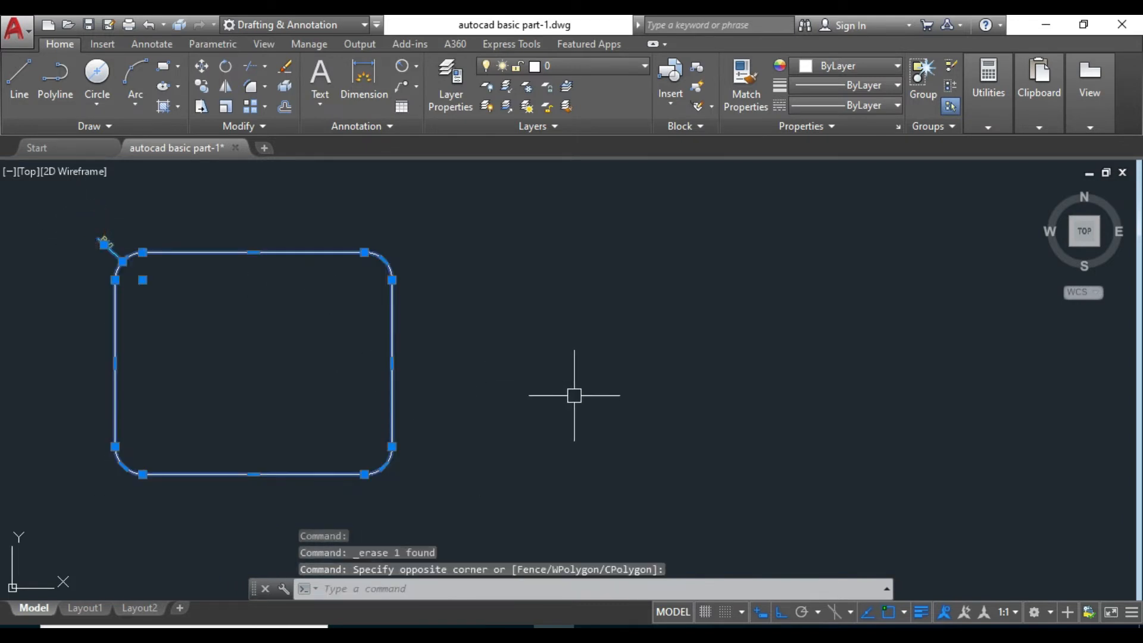
key(Delete)
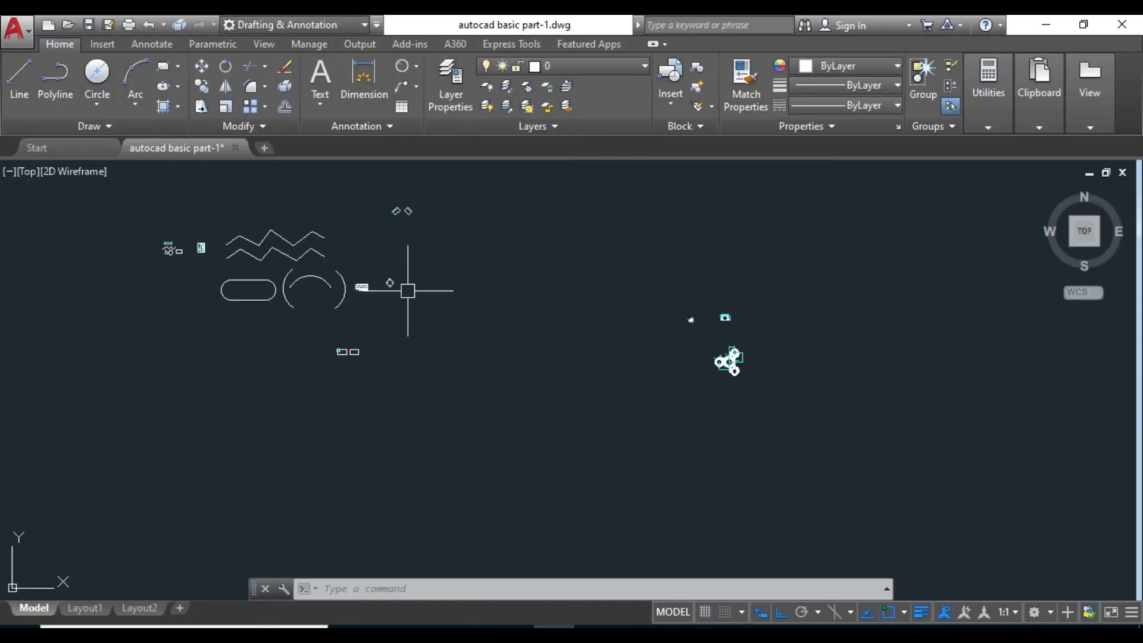
Draw a freehand circle about 10 in diameter in the upper-right part of the rectangle dimensioned 15 and 16
scroll(325, 361, up, 10)
middle_drag(226, 389, 425, 353)
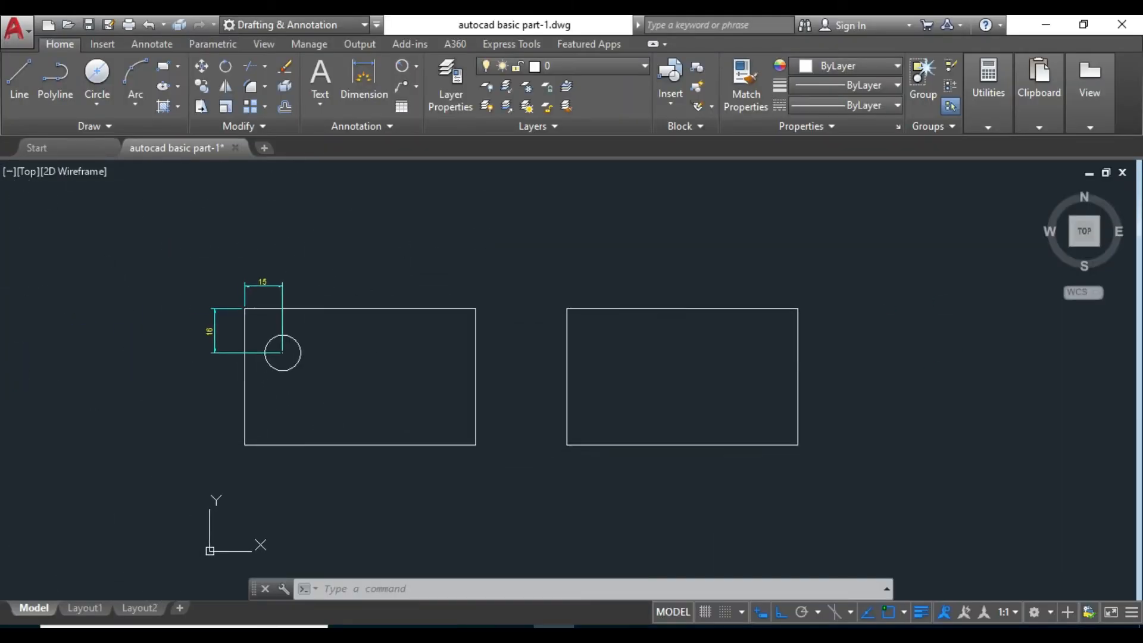
scroll(344, 350, up, 5)
scroll(349, 310, down, 2)
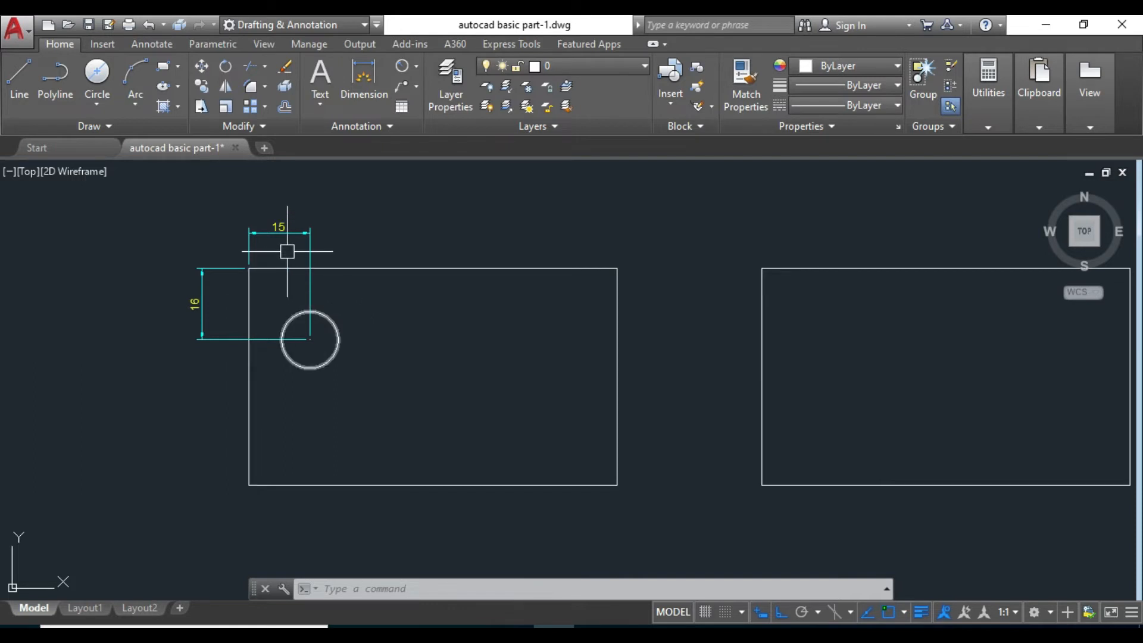
scroll(288, 248, up, 2)
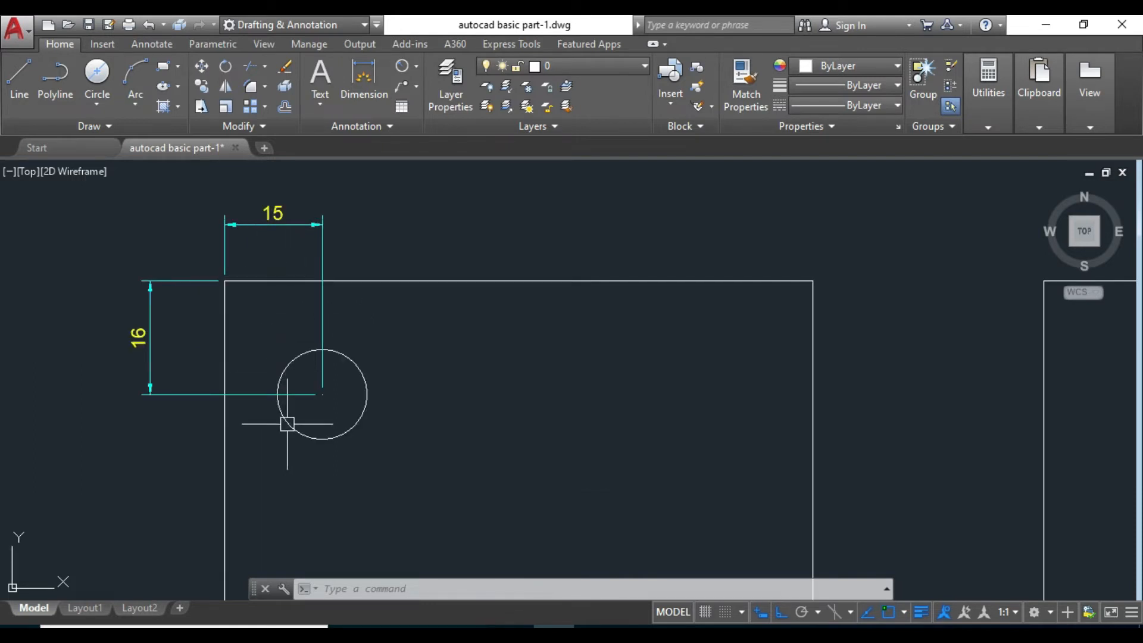
scroll(201, 360, down, 2)
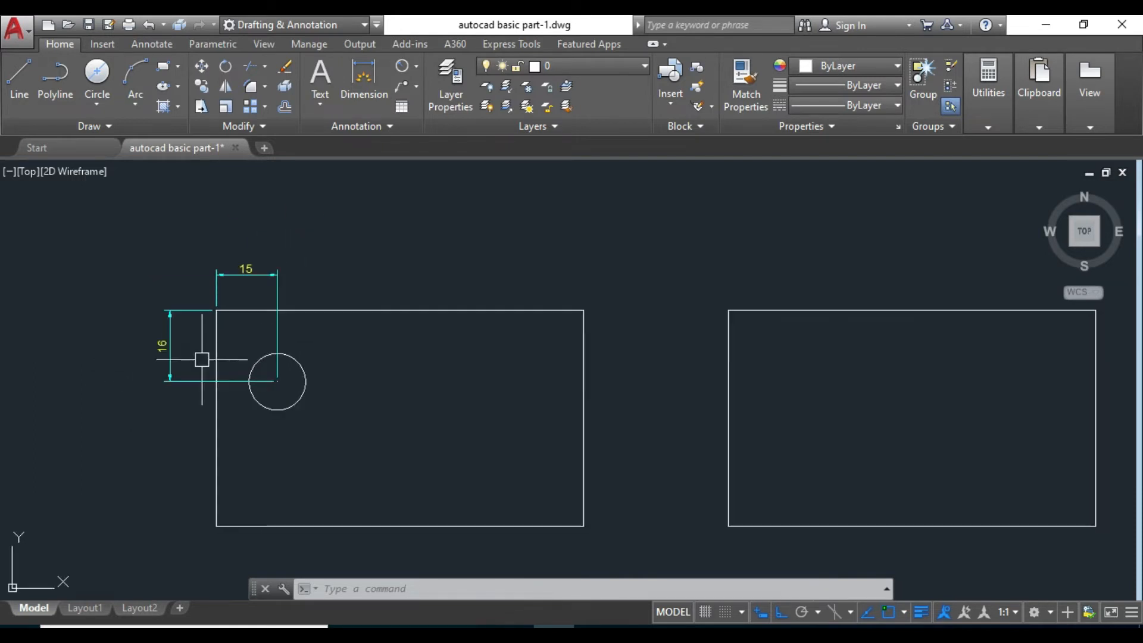
click(98, 72)
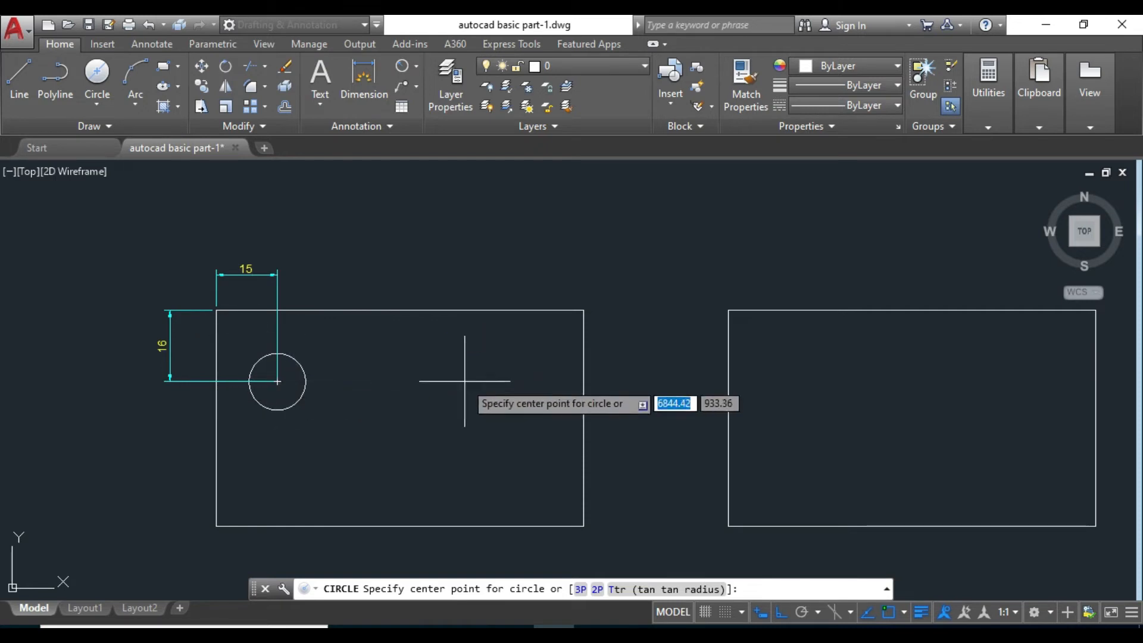
click(509, 372)
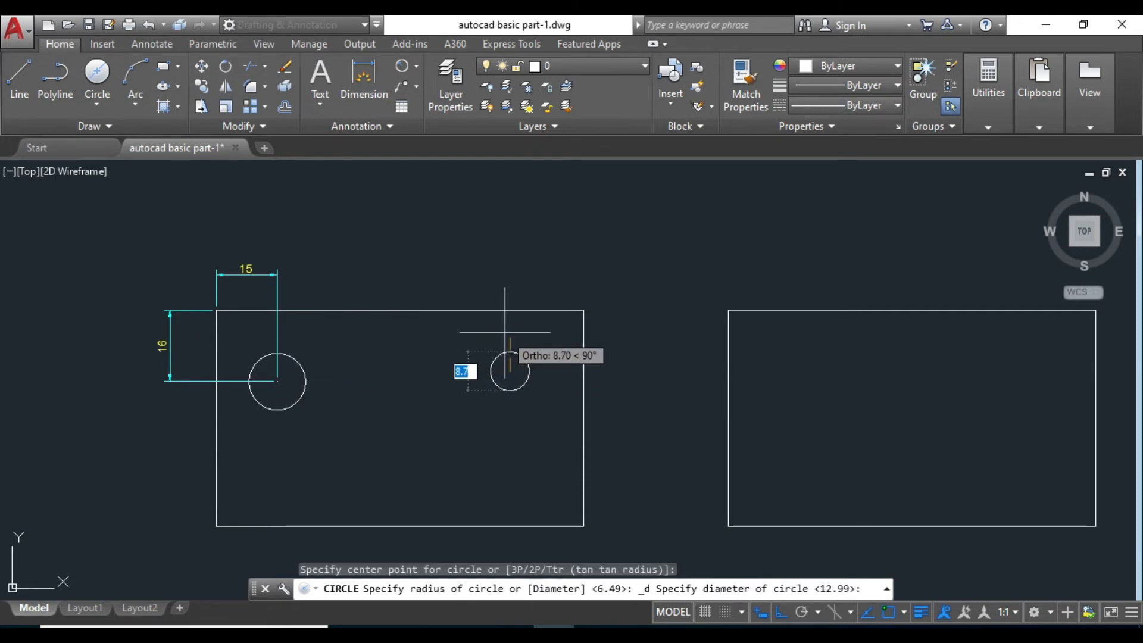
click(503, 327)
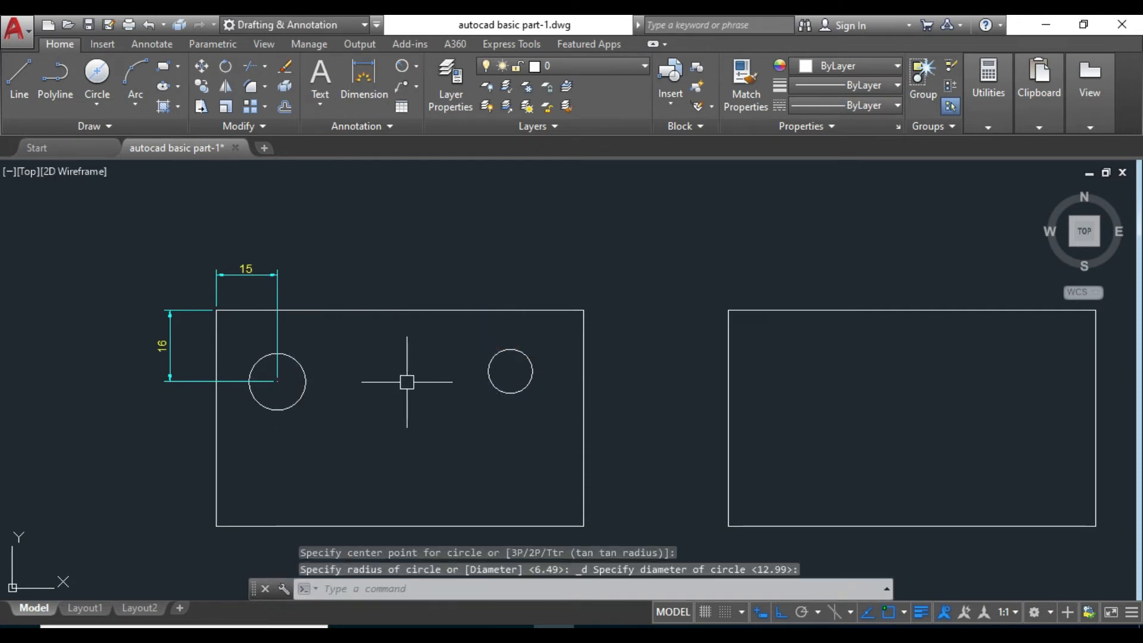
Offset the left edge of the empty rectangle inward by 15
middle_drag(407, 382, 360, 340)
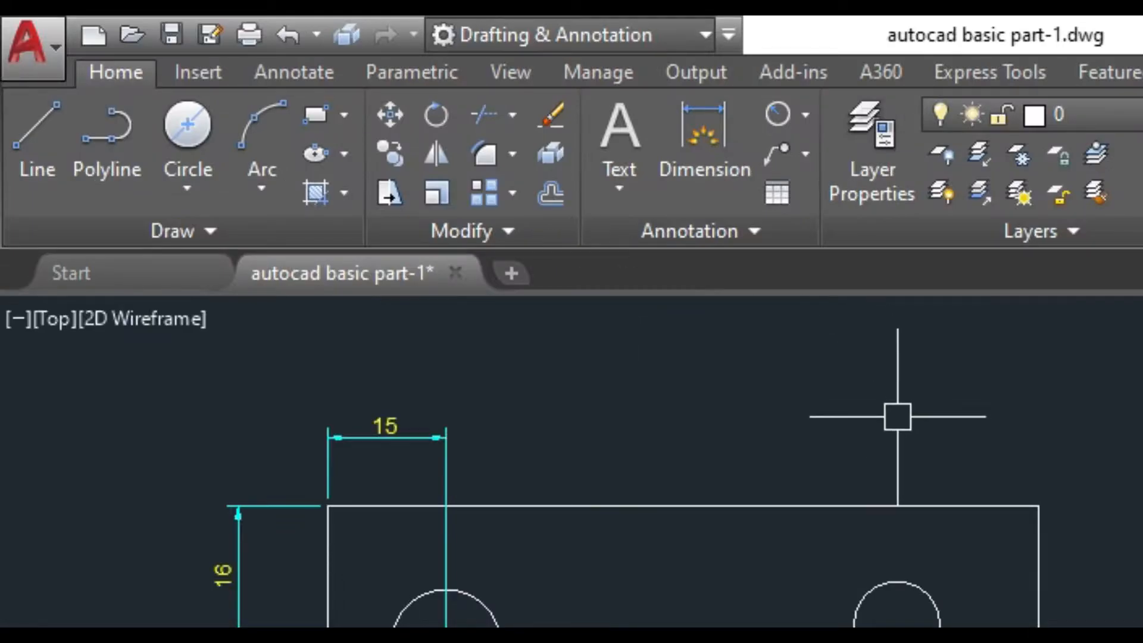
middle_drag(470, 223, 382, 223)
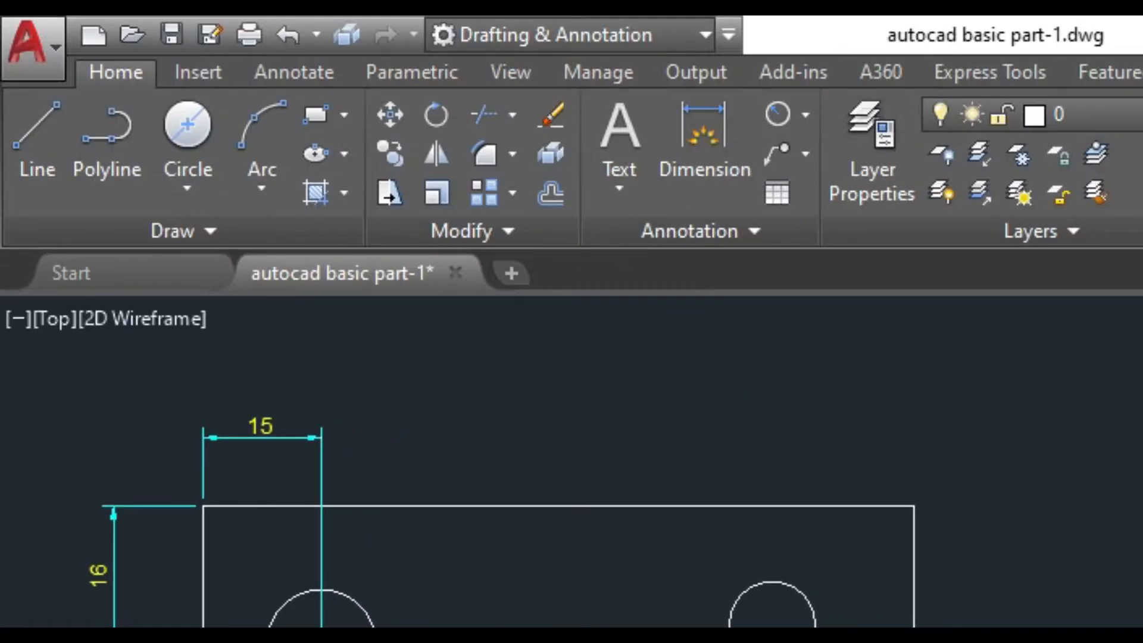
click(551, 194)
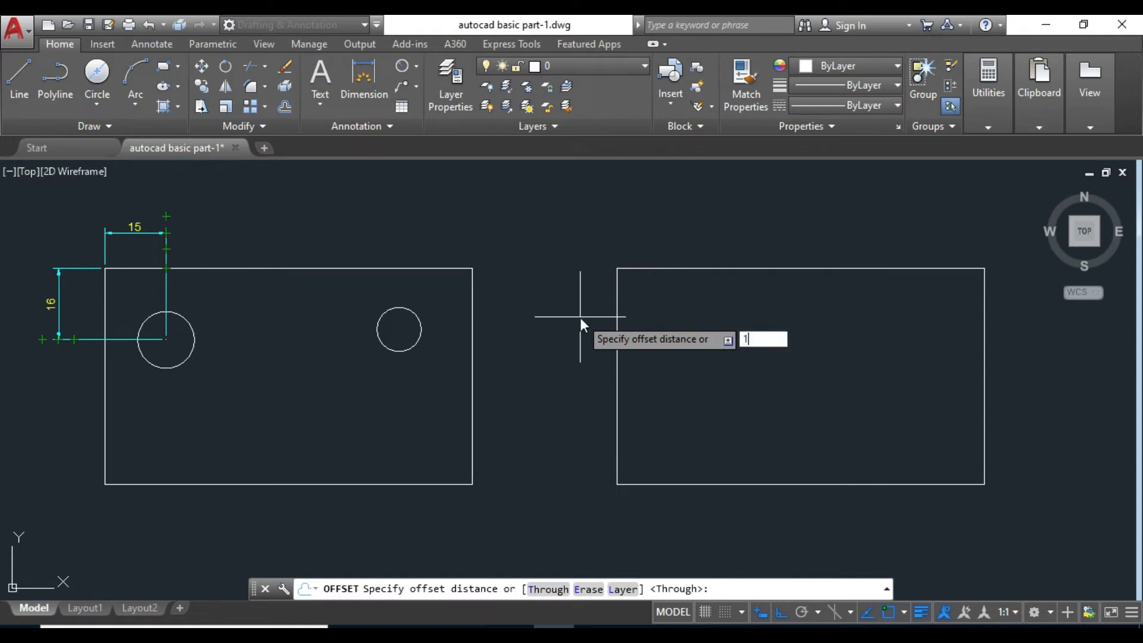
text(5)
key(Return)
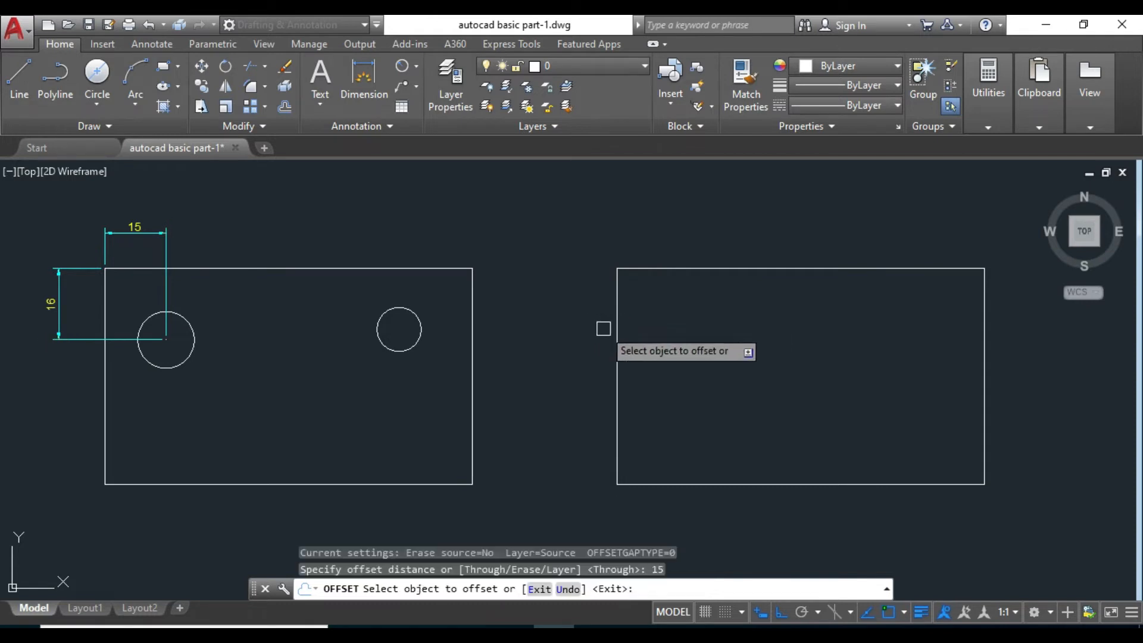
click(617, 327)
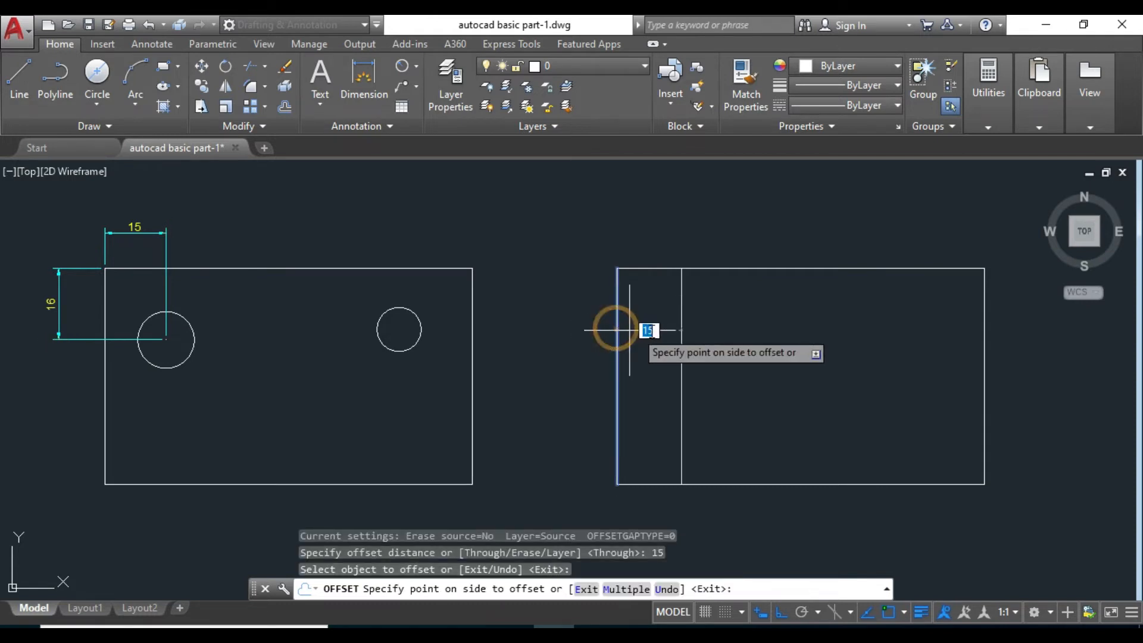
click(681, 330)
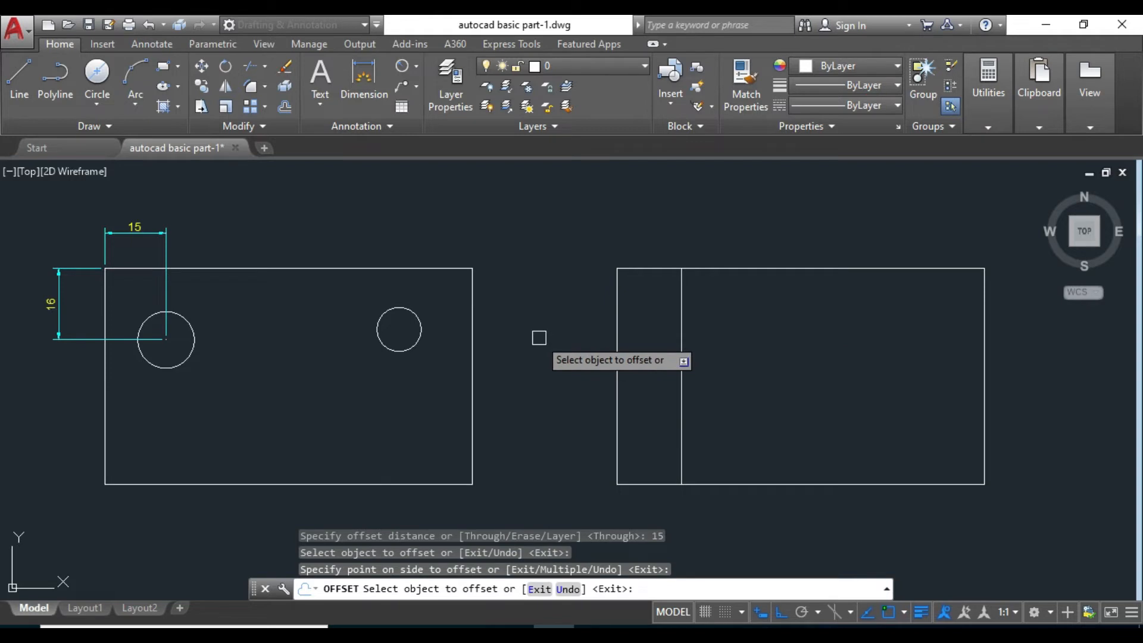
key(Escape)
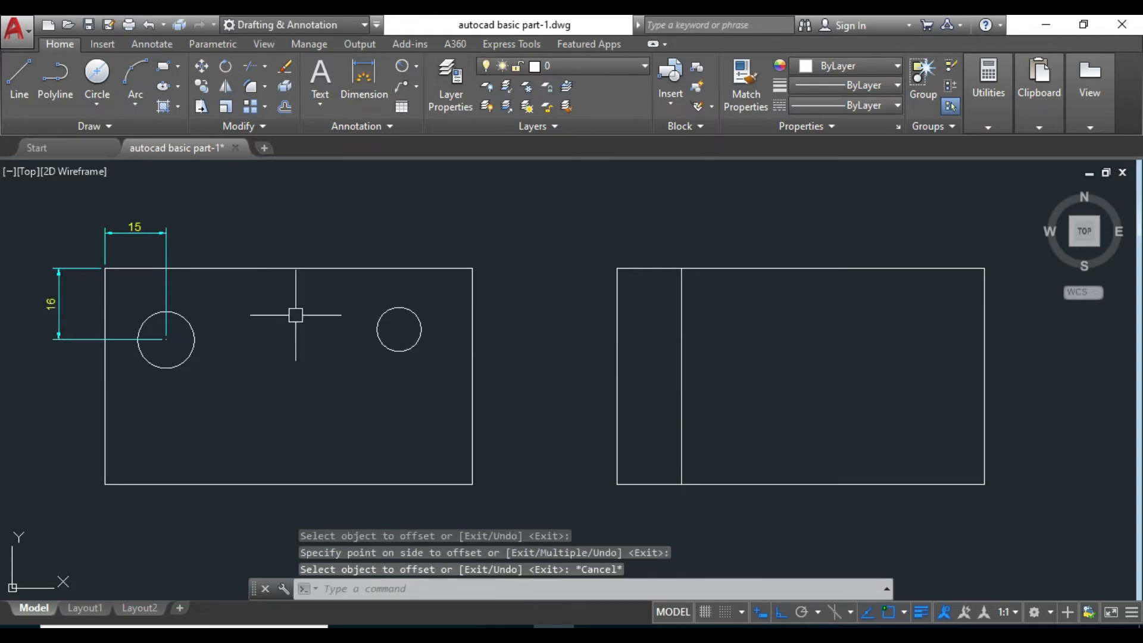
Offset the top edge of the same rectangle downward by 16
click(286, 107)
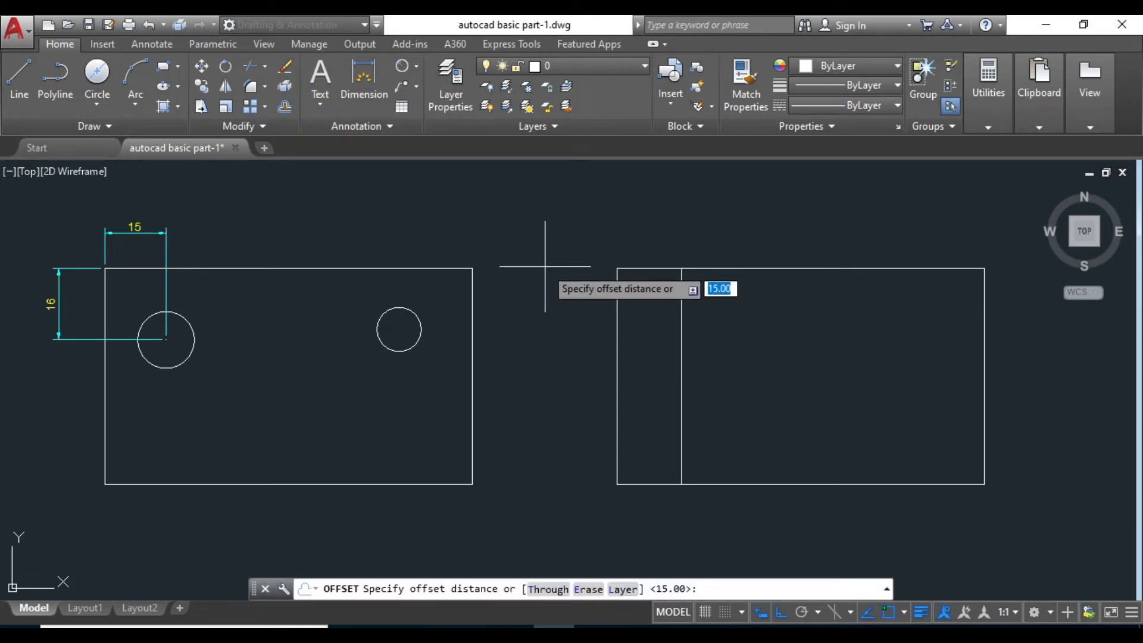
text(16)
key(Return)
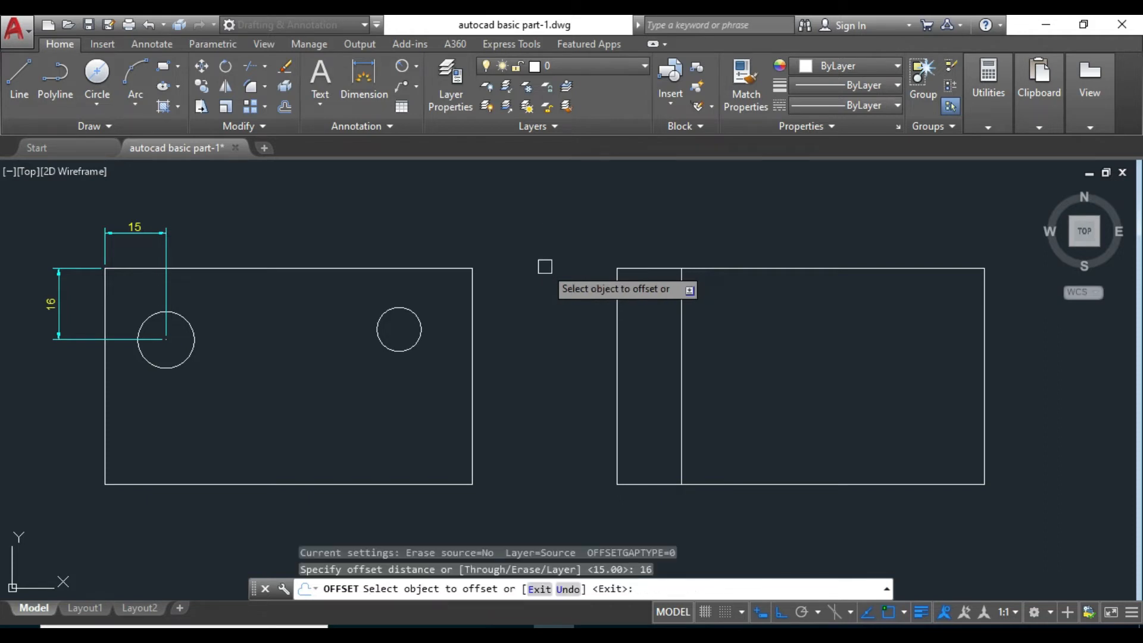
click(735, 268)
click(715, 358)
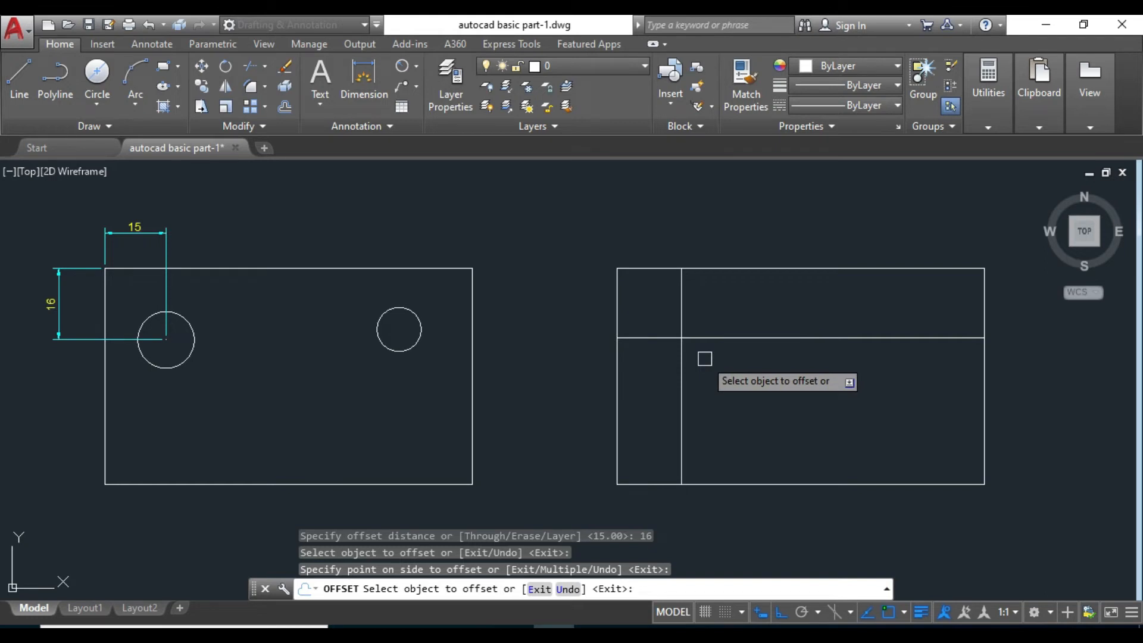
key(Return)
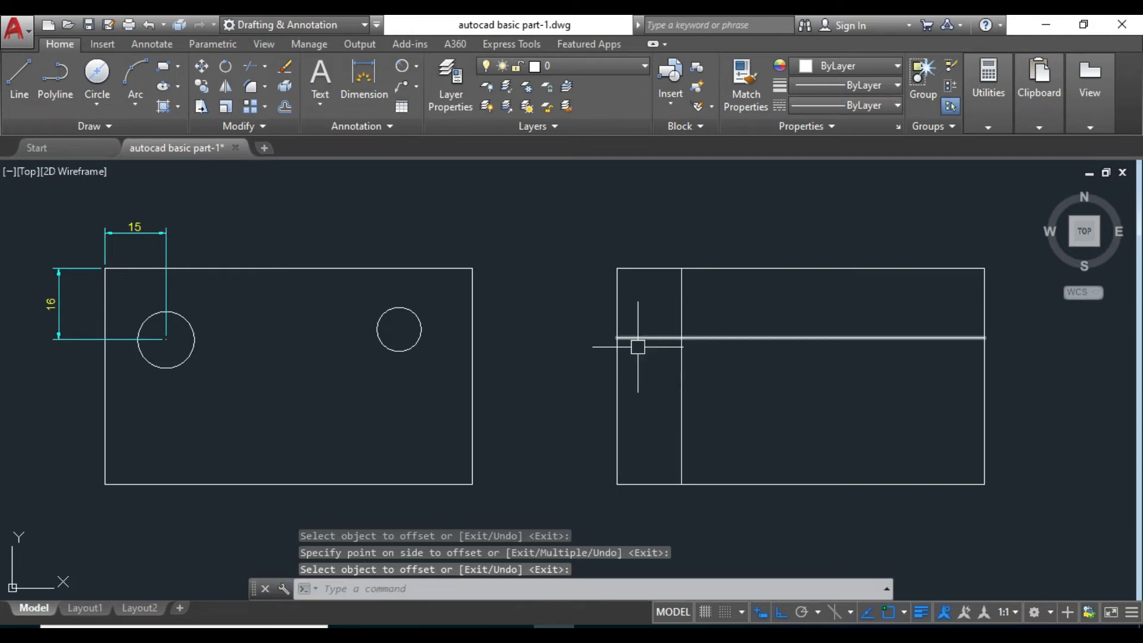
Draw a circle centred on the intersection of the two offset lines, sizing it freehand
click(98, 73)
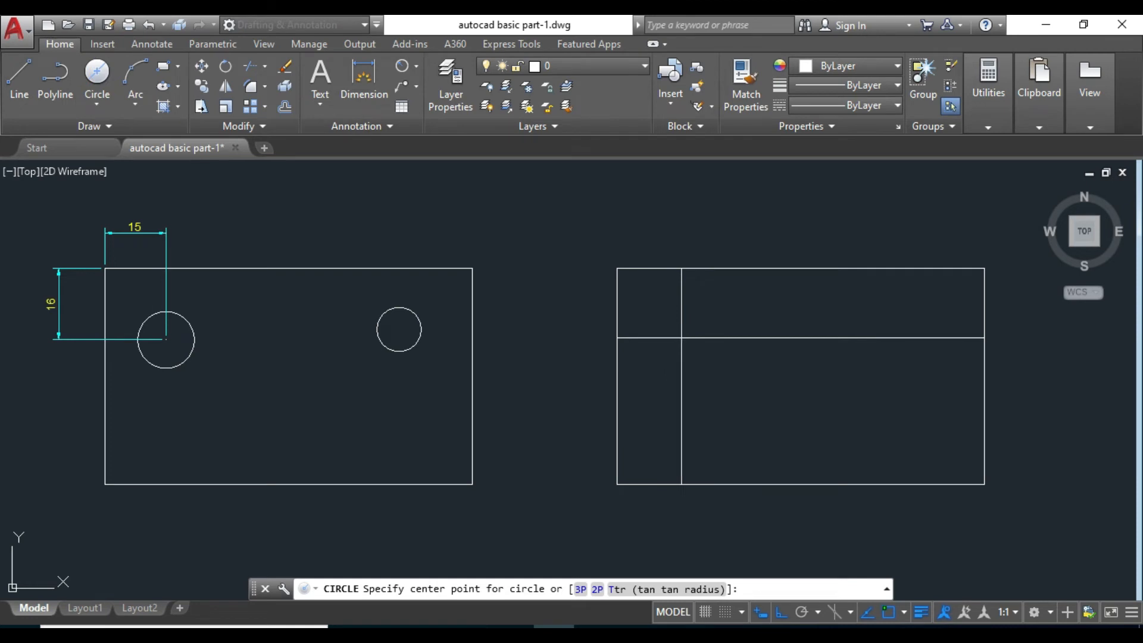
click(682, 337)
key(Return)
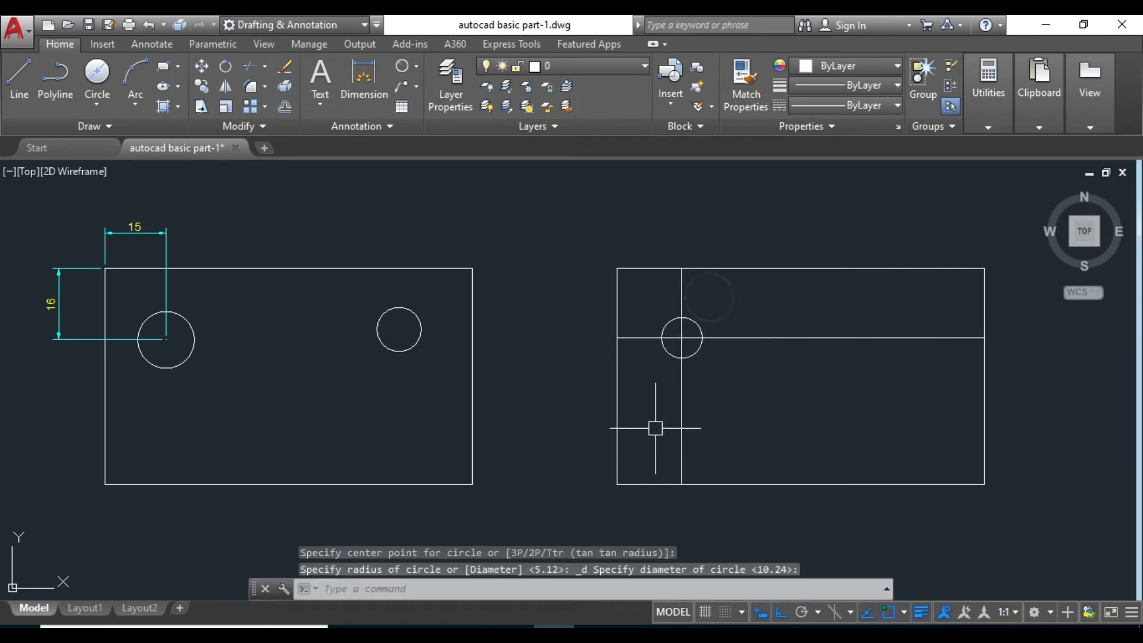
Erase the vertical and horizontal offset lines that pass through the new circle
click(683, 400)
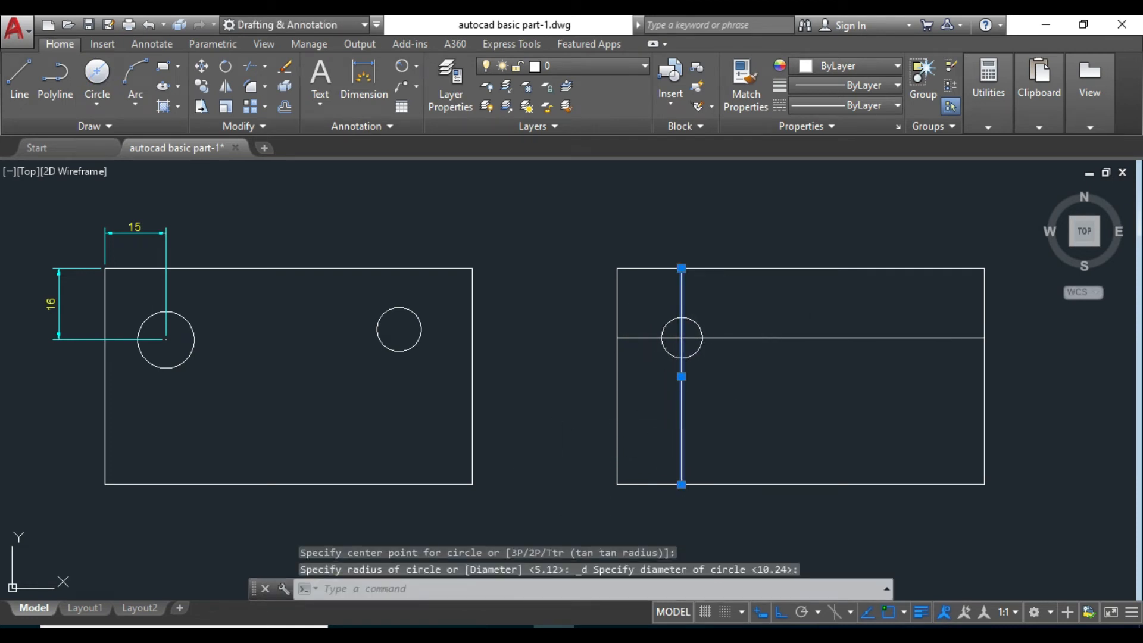
click(766, 338)
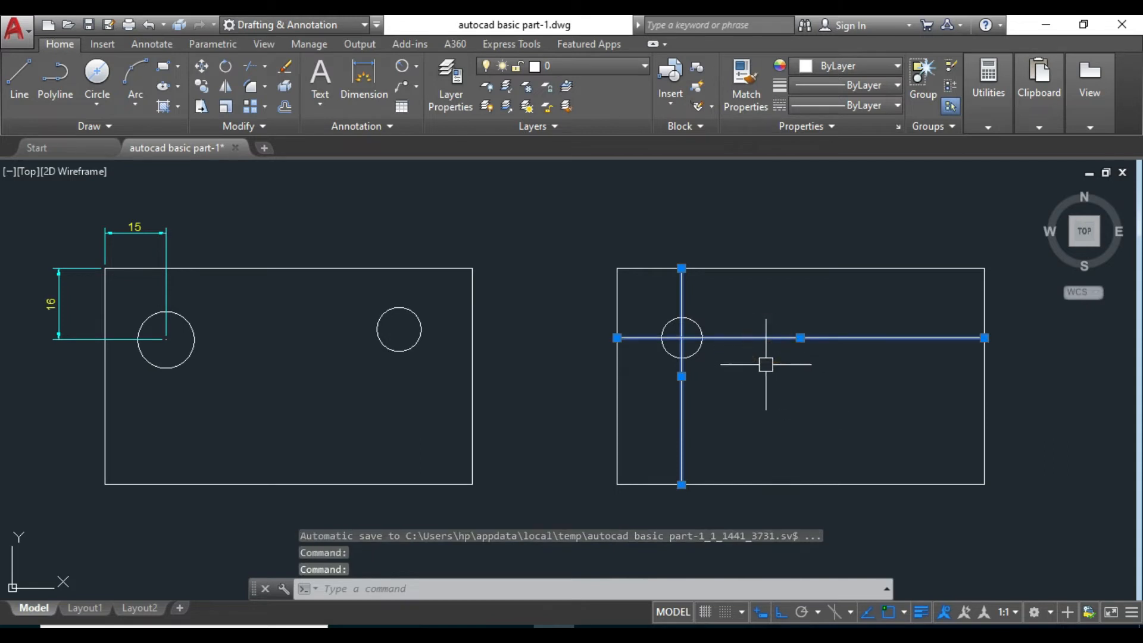
key(Delete)
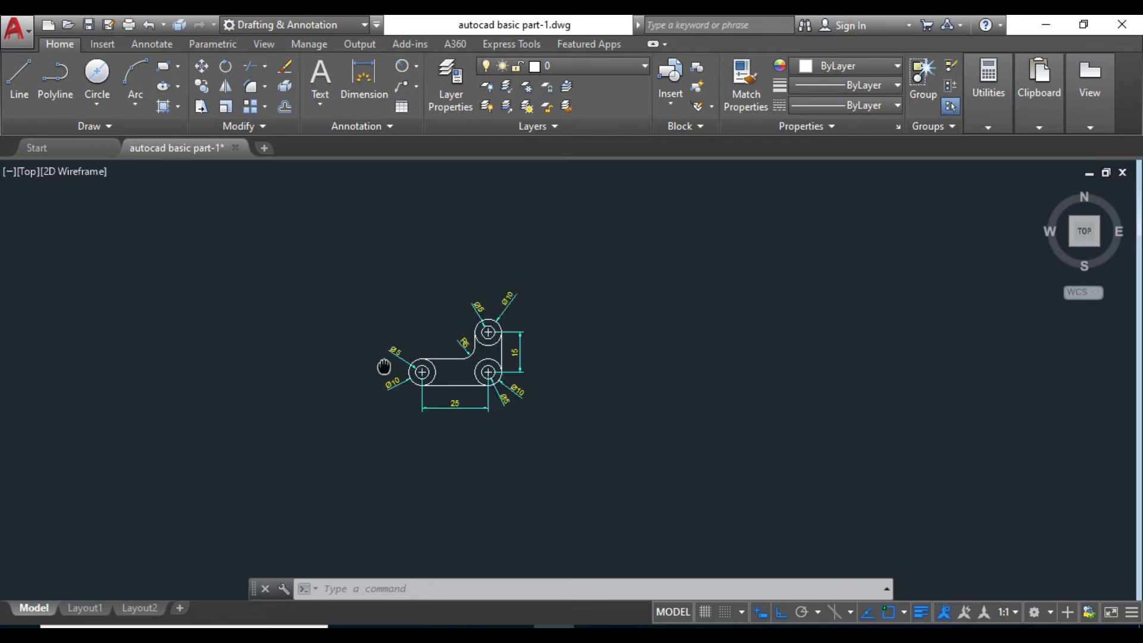
Draw a circle of diameter 10 in the empty space to the right of the dimensioned L-shaped bracket, using Center, Diameter
scroll(383, 365, up, 5)
middle_drag(346, 382, 263, 357)
scroll(309, 365, down, 2)
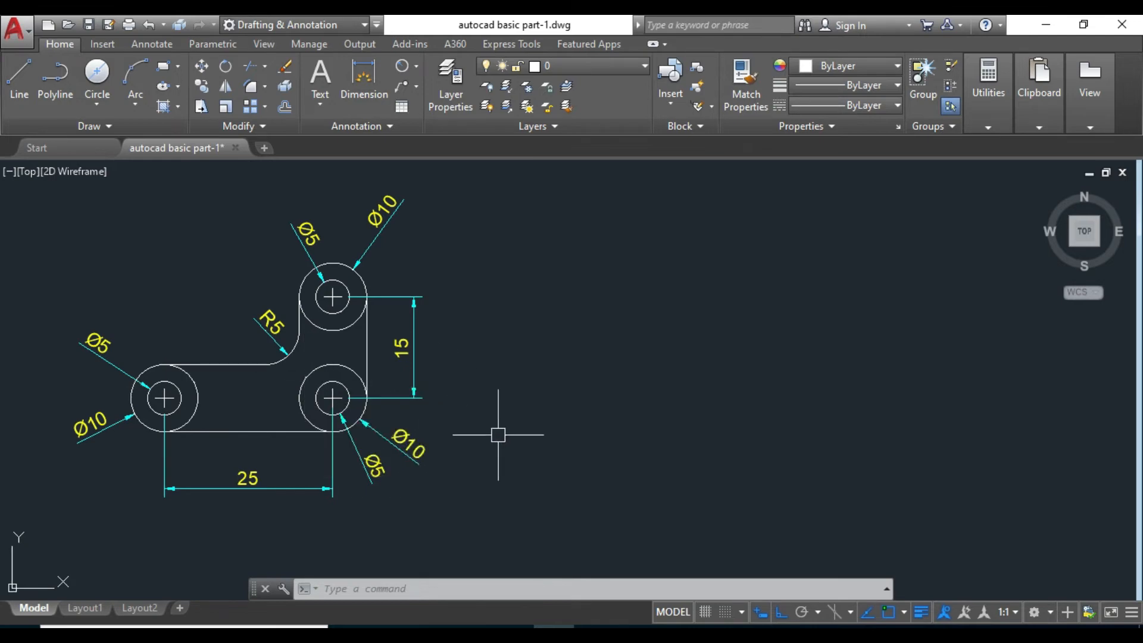
mouse_move(499, 435)
middle_down()
mouse_move(457, 434)
mouse_move(487, 430)
middle_up()
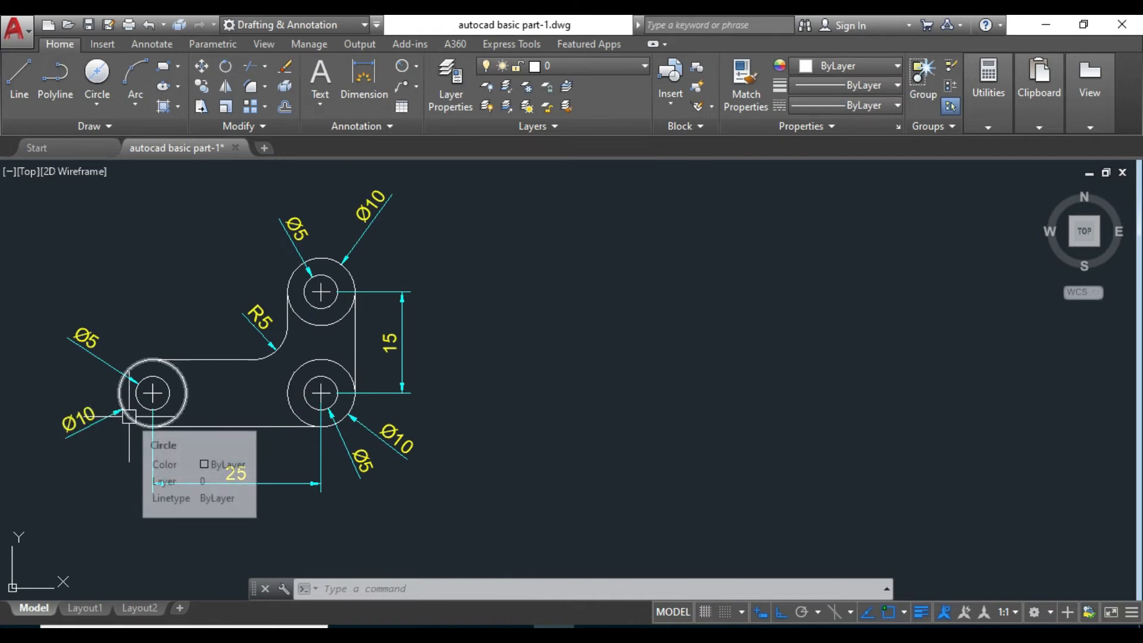
click(98, 106)
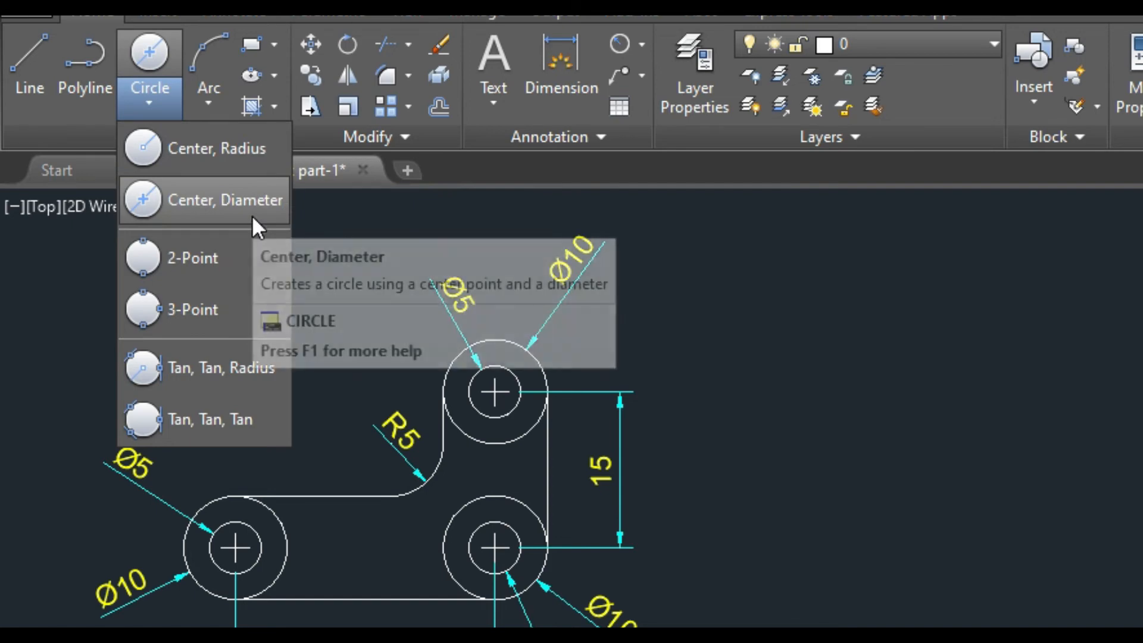
click(169, 205)
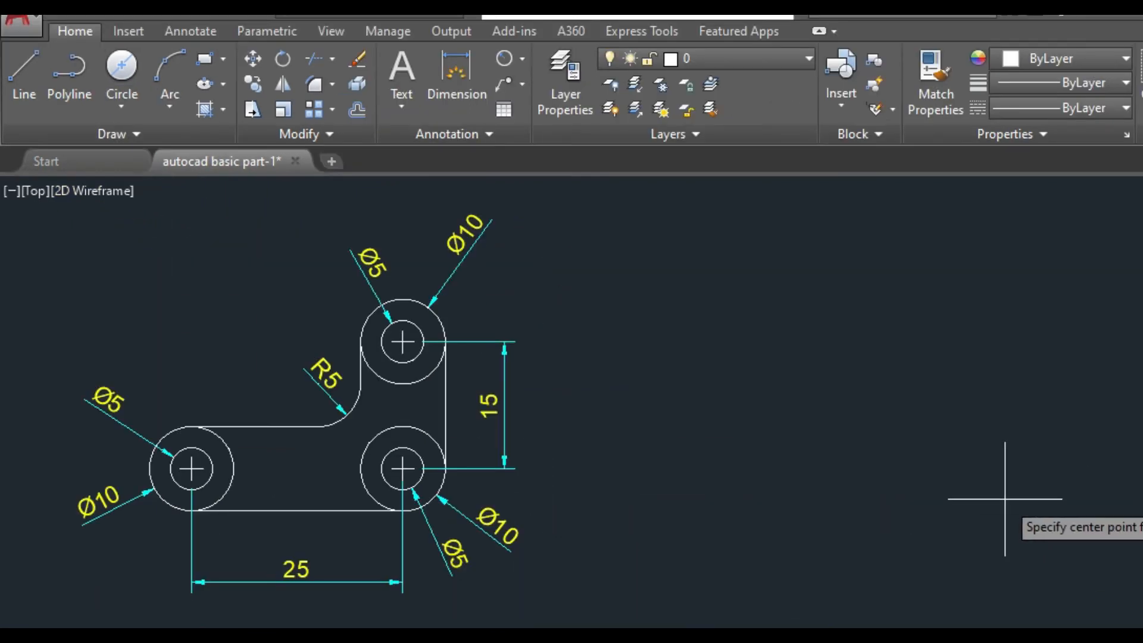
click(684, 425)
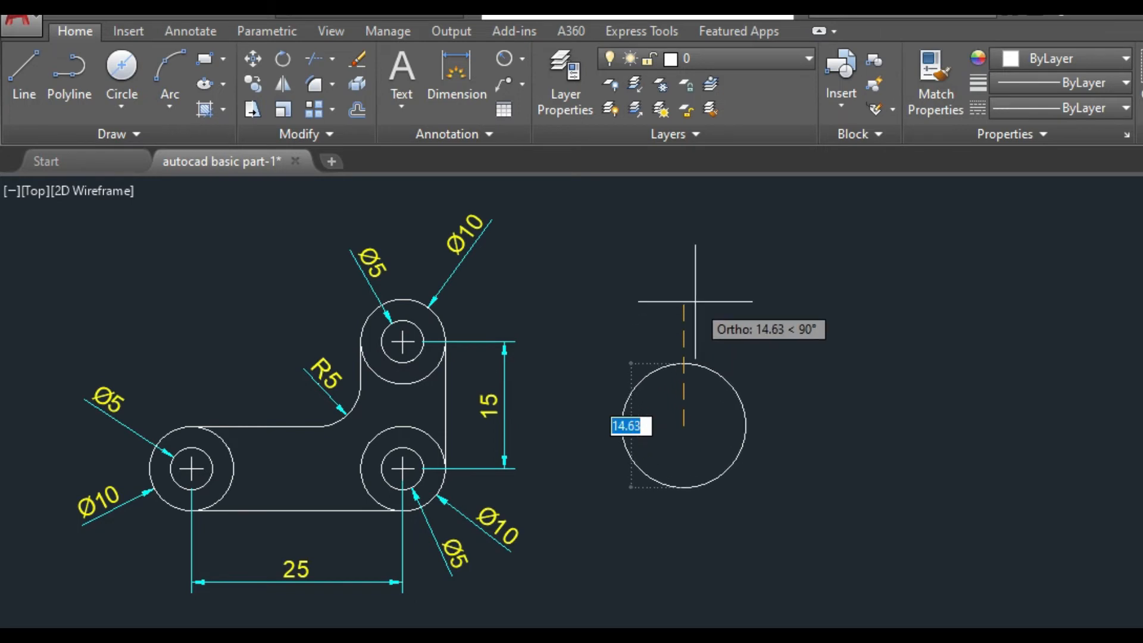
text(10)
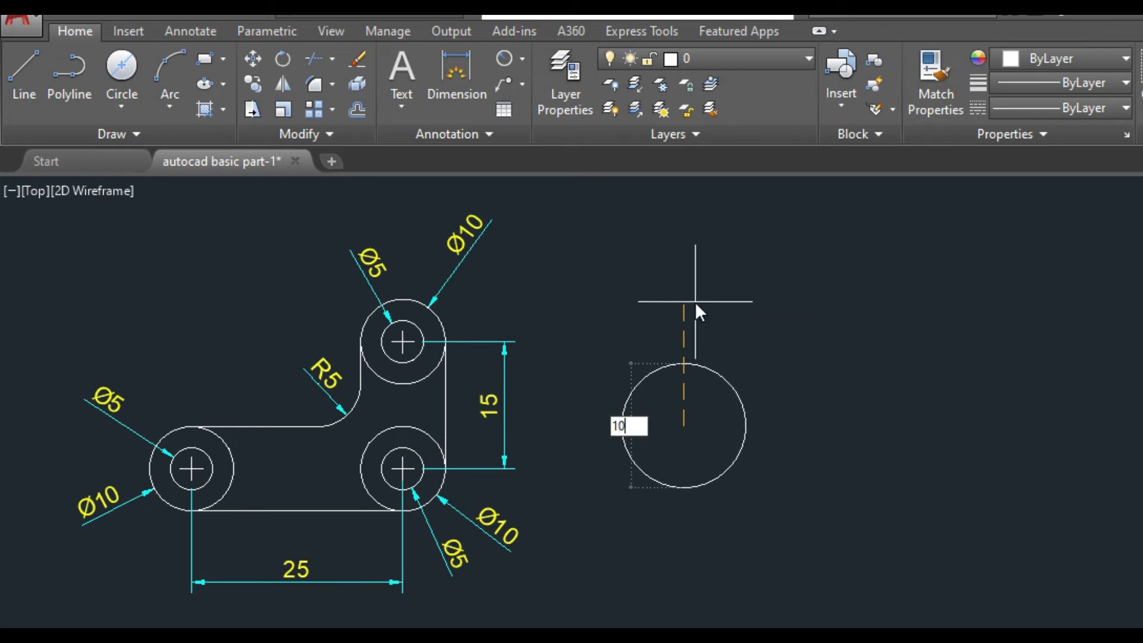
key(Return)
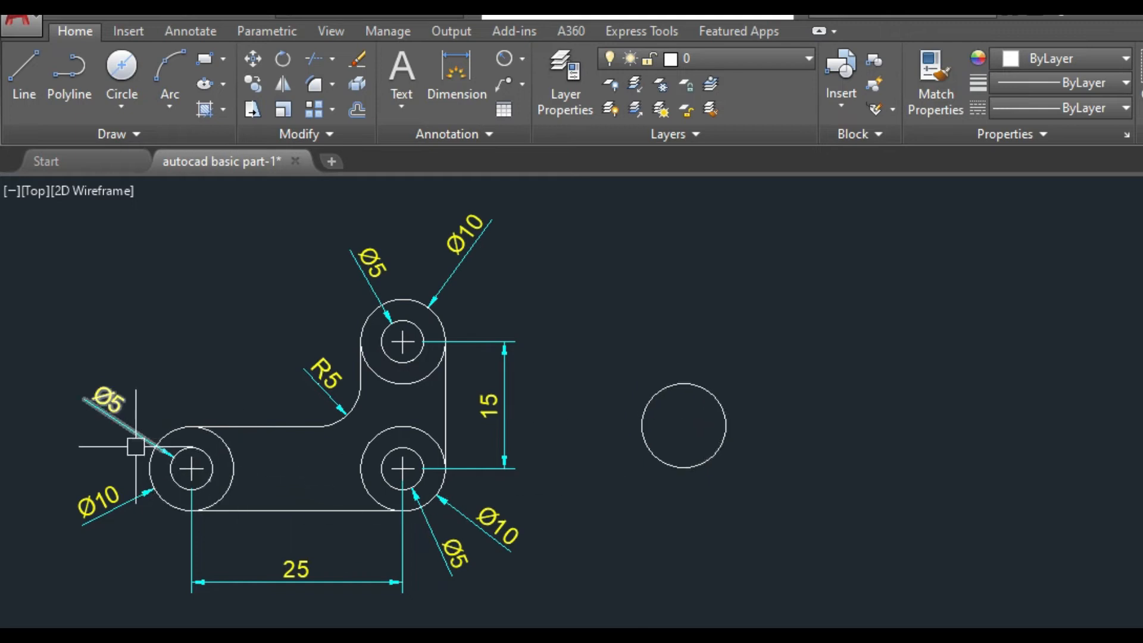
Draw a circle of diameter 5 concentric with the new diameter 10 circle, using Center, Diameter
click(121, 71)
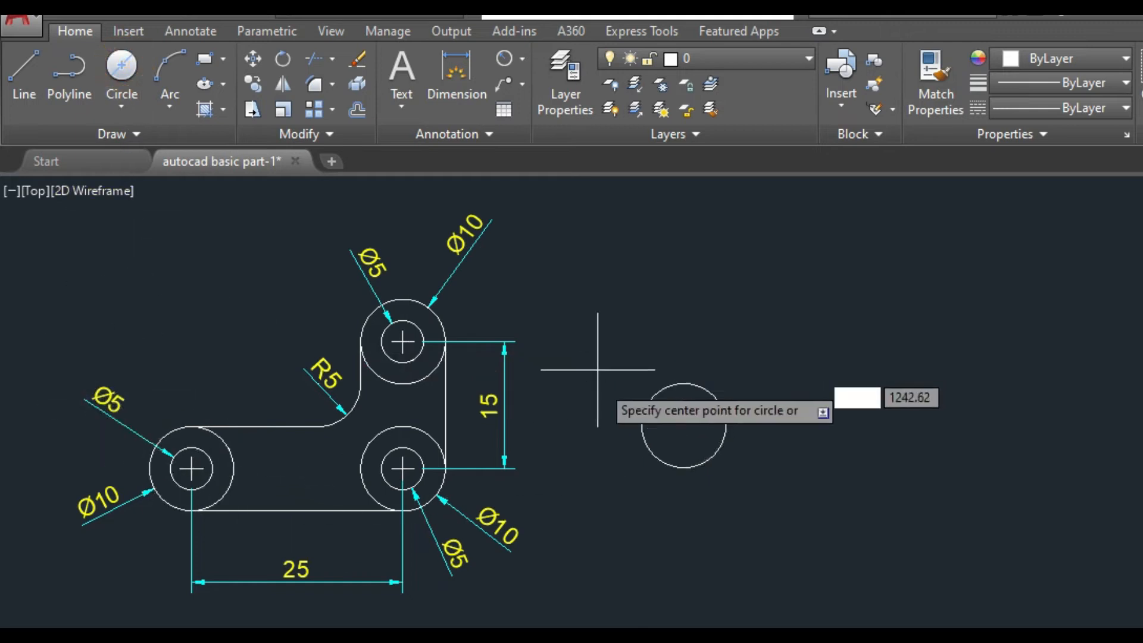
click(683, 427)
text(d)
key(Return)
text(55)
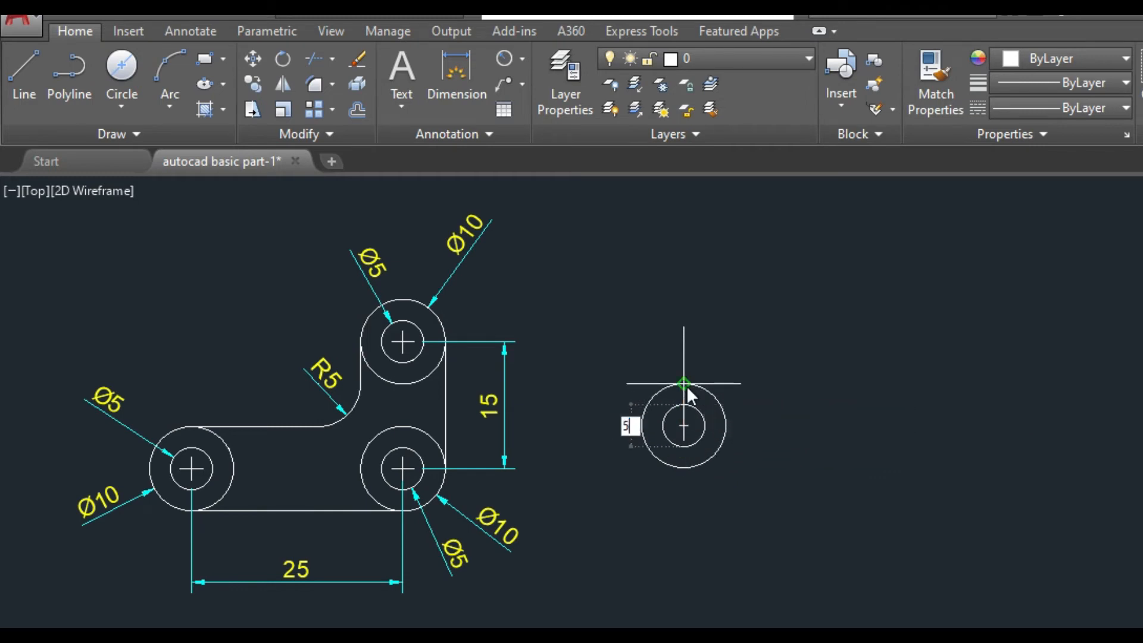
key(Return)
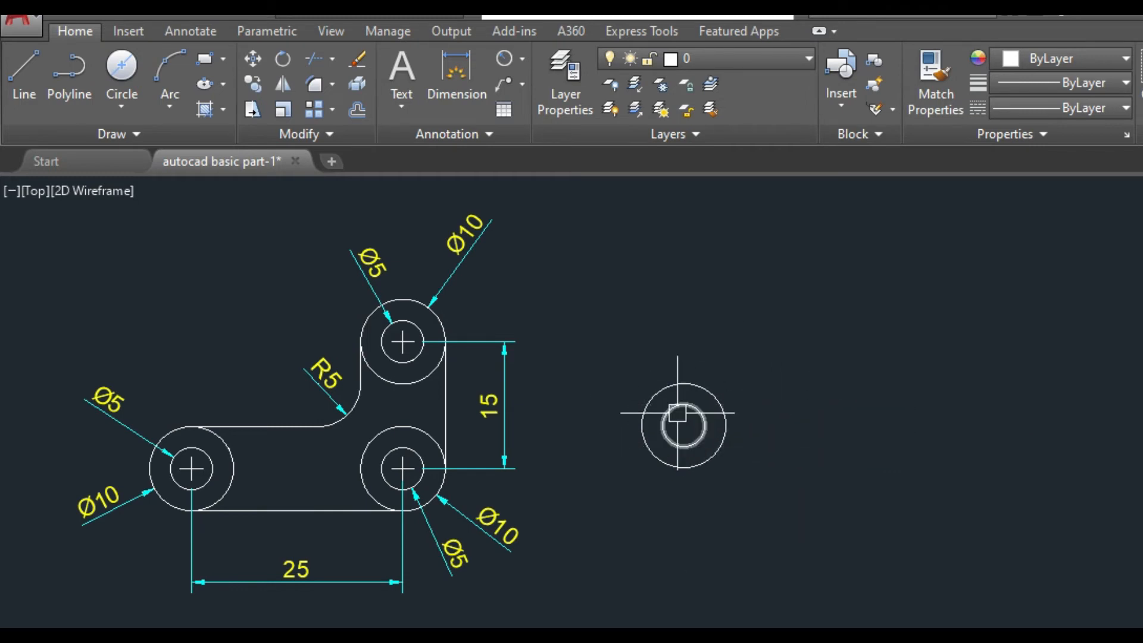
Copy the two new concentric circles 25 units horizontally to the right, using their centre as base point
scroll(678, 413, up, 2)
scroll(716, 403, down, 2)
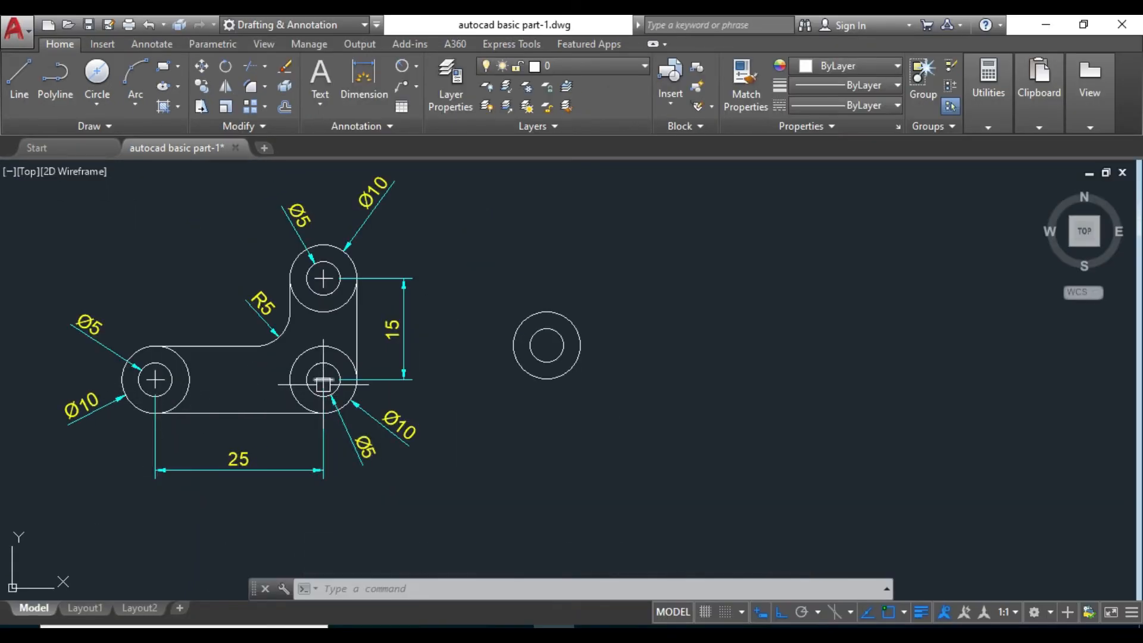
middle_drag(268, 444, 260, 456)
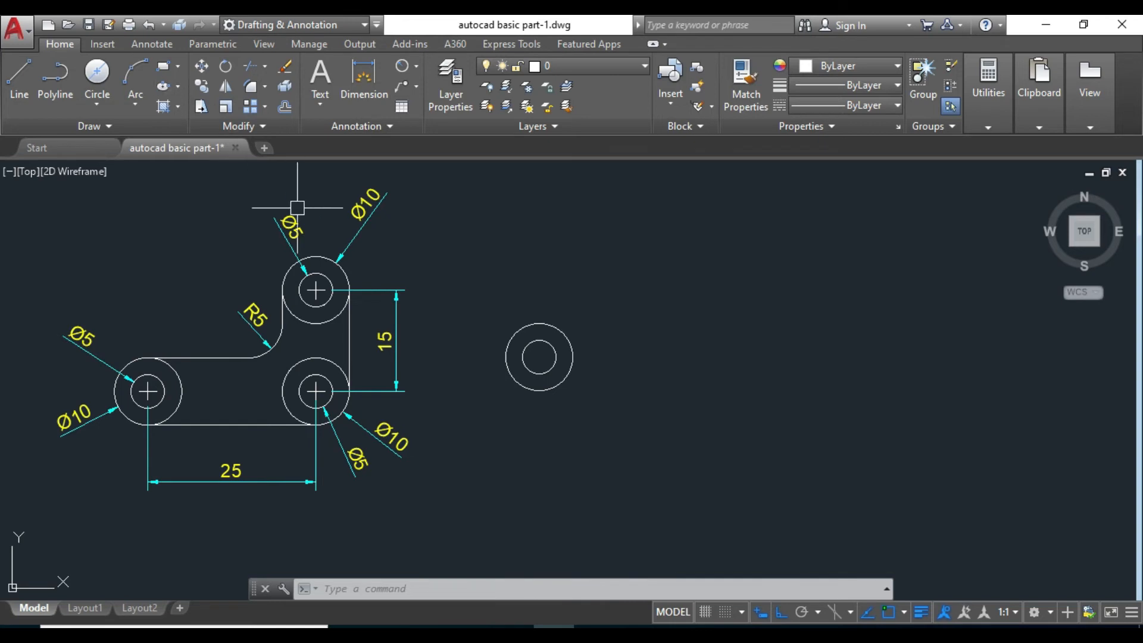
click(201, 88)
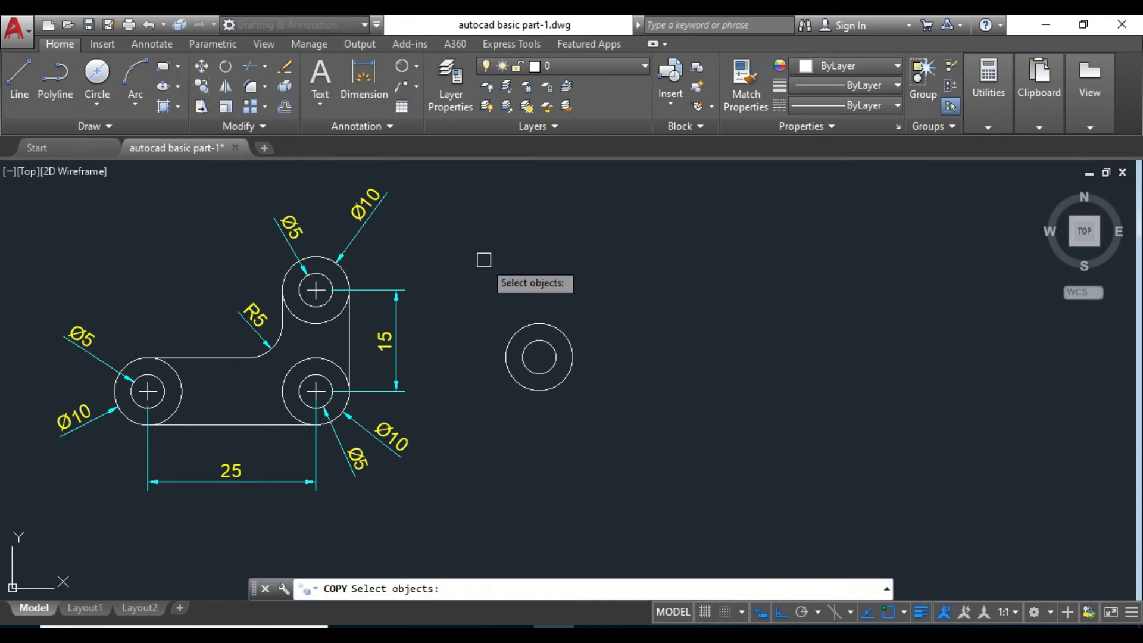
click(486, 289)
click(620, 396)
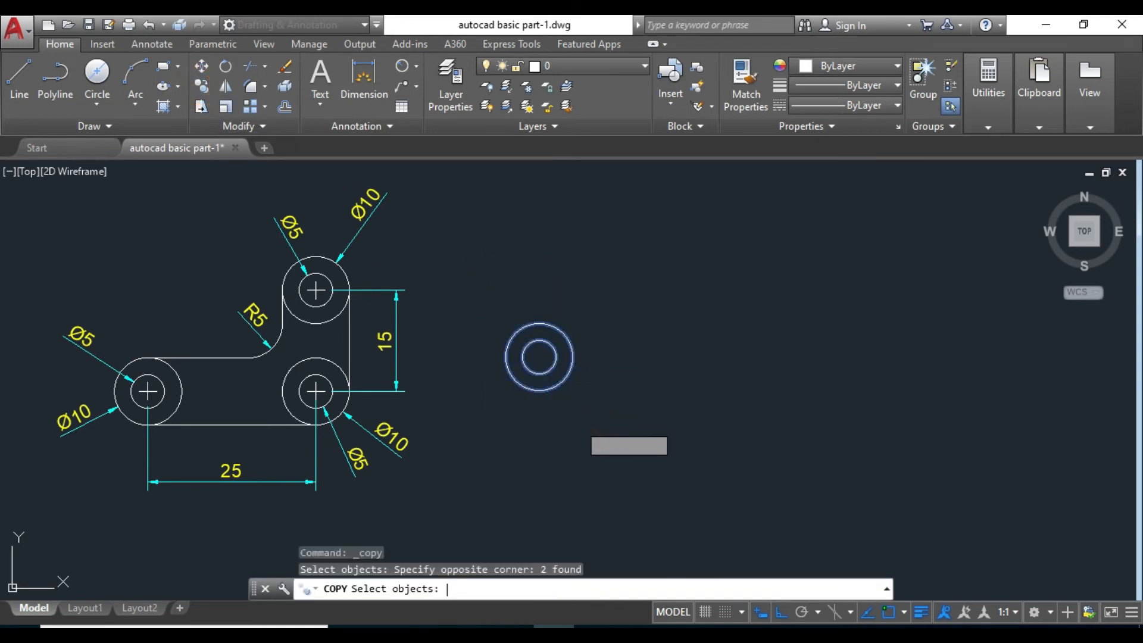
key(Return)
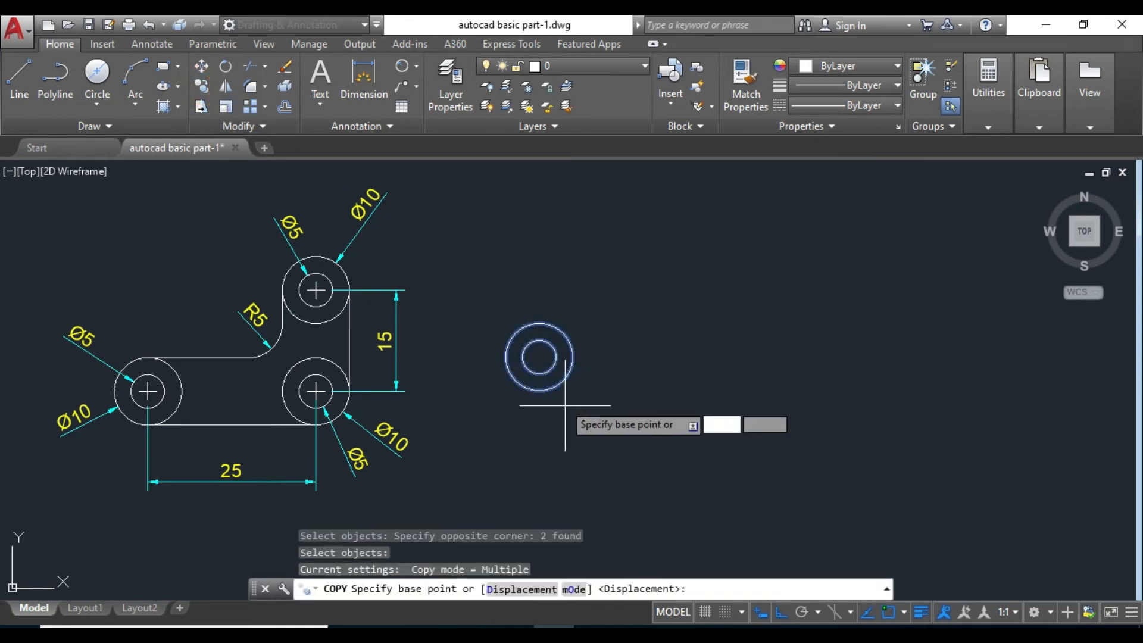
click(539, 357)
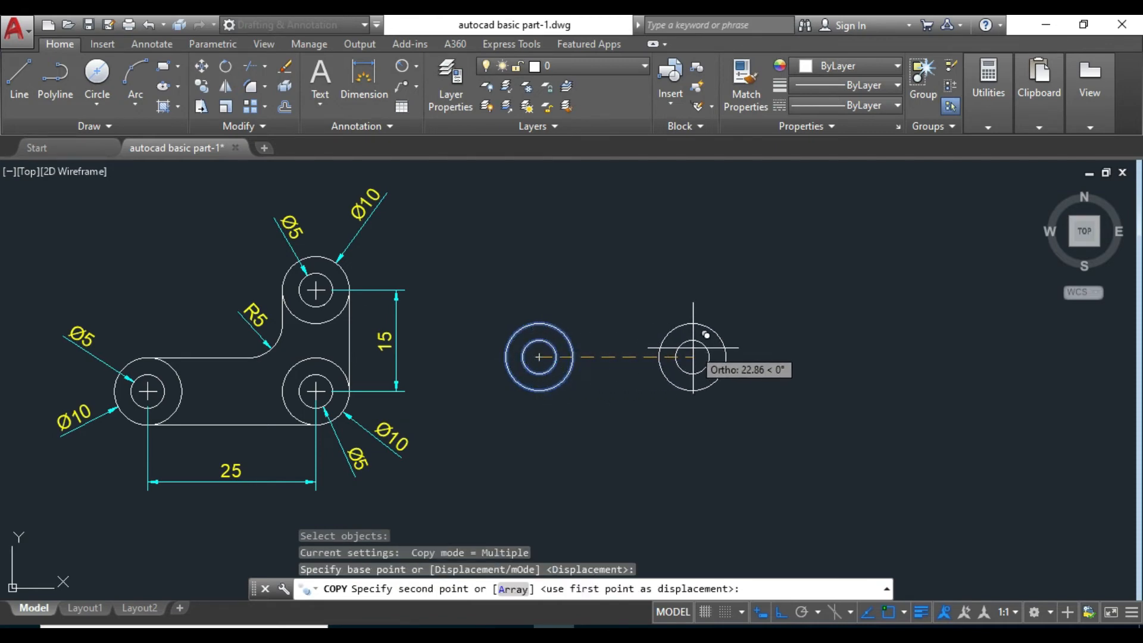
text(25)
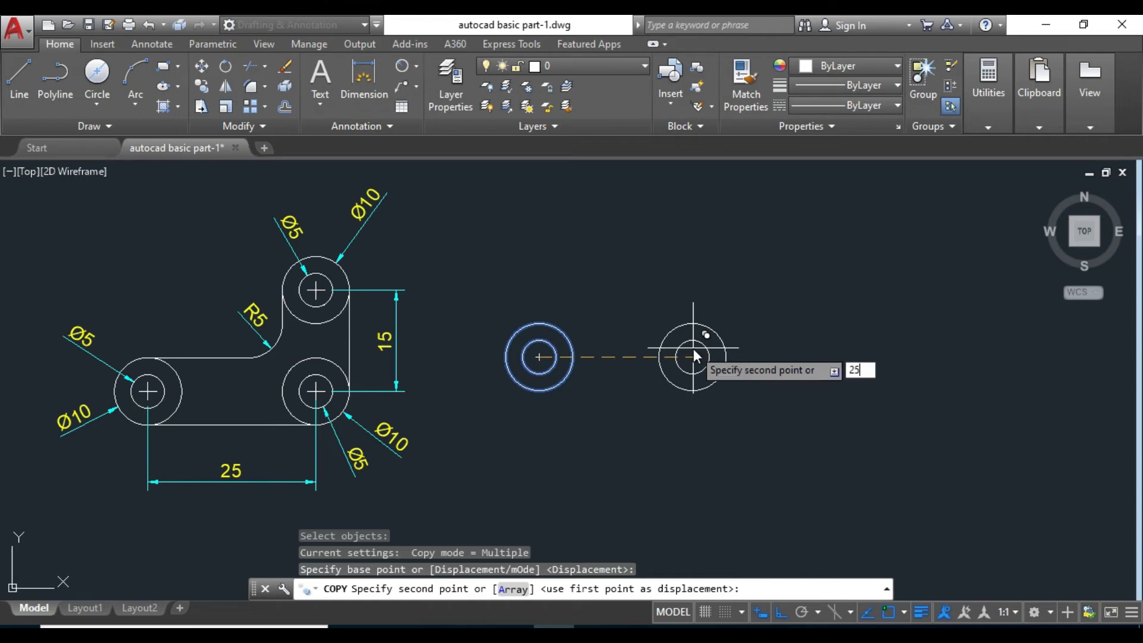
key(Return)
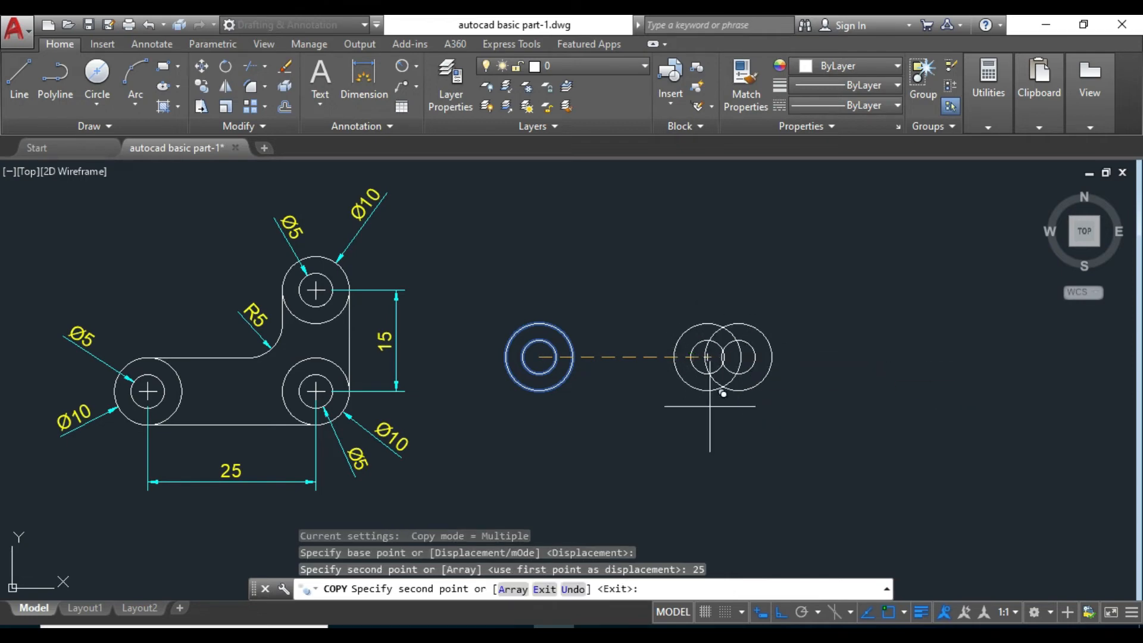
right_click(671, 319)
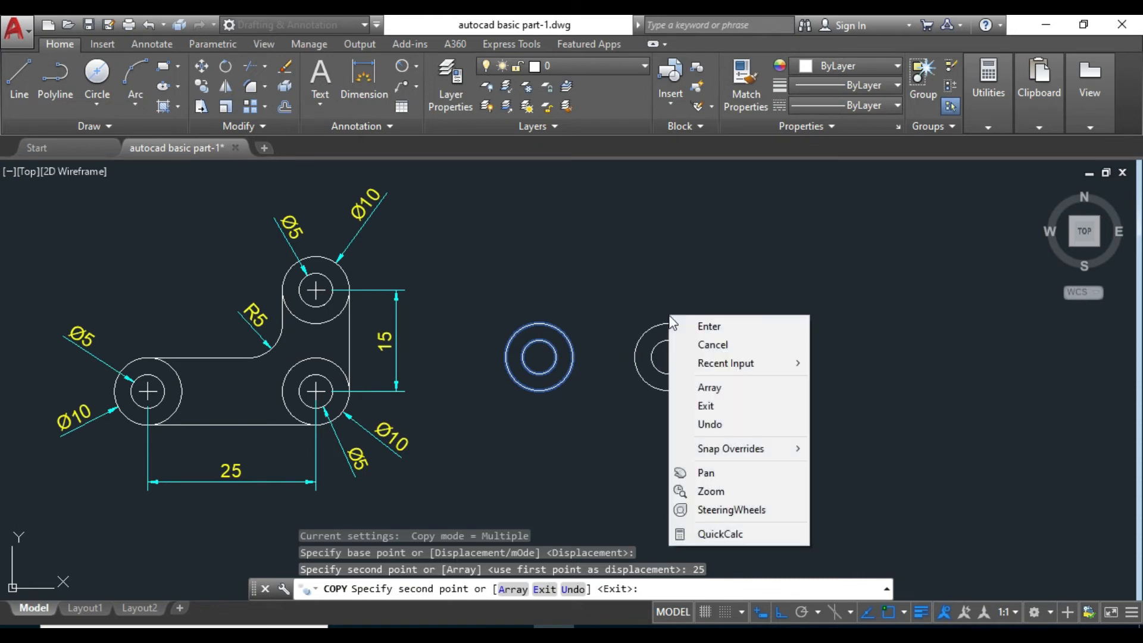
click(710, 327)
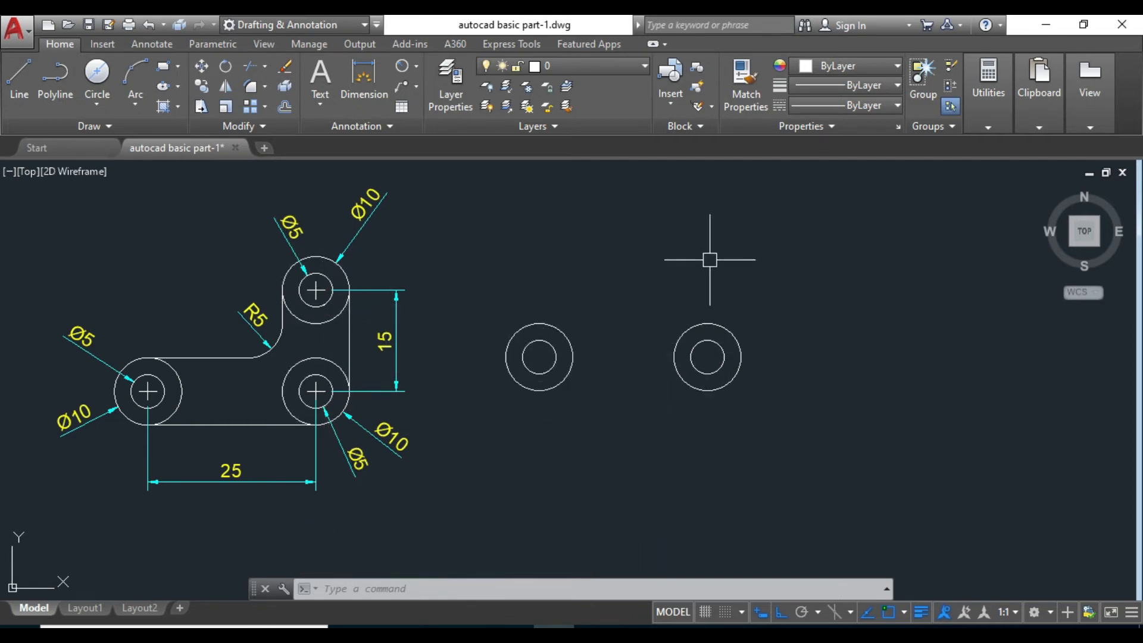
Copy the right-hand pair of concentric circles 15 units straight up, using their centre as base point
middle_drag(699, 290, 648, 304)
click(432, 211)
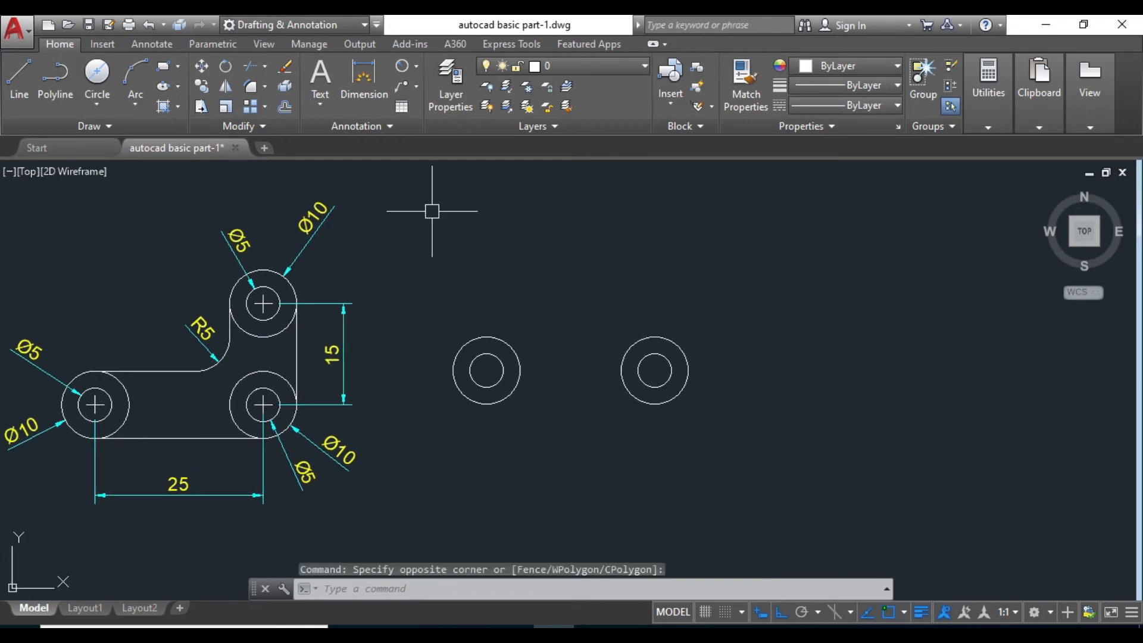
click(202, 95)
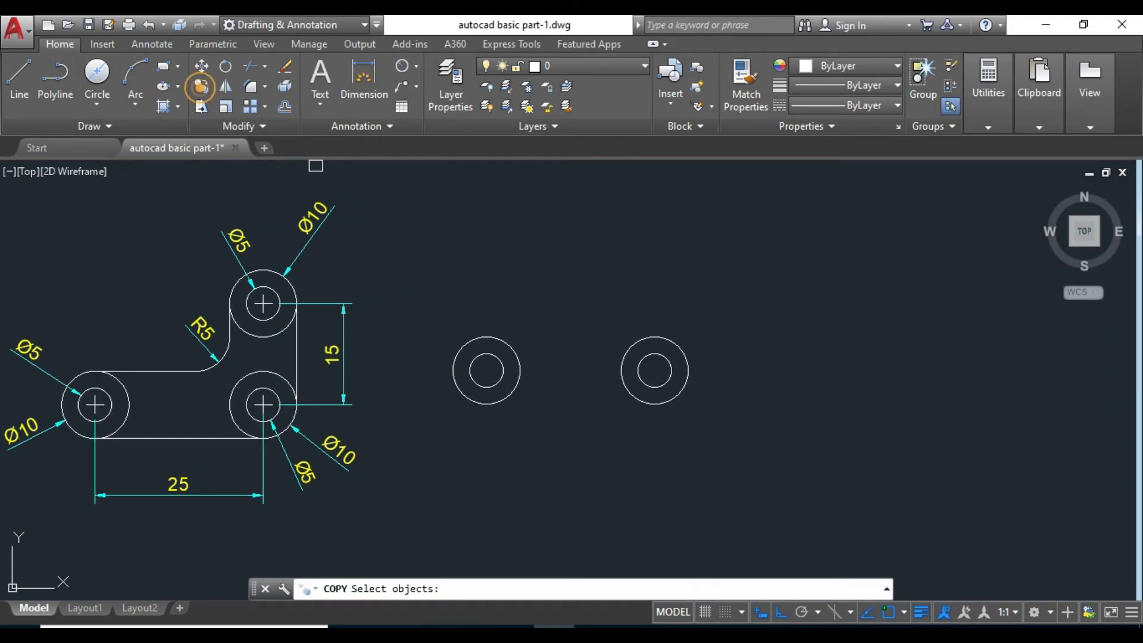
click(585, 293)
click(718, 440)
key(Return)
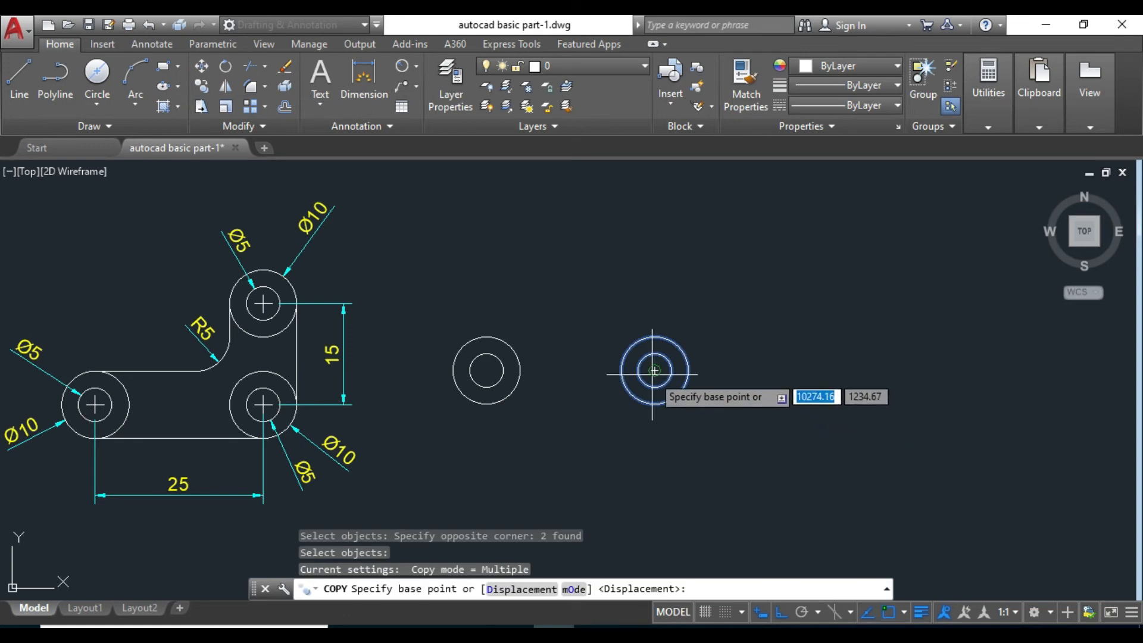
click(653, 370)
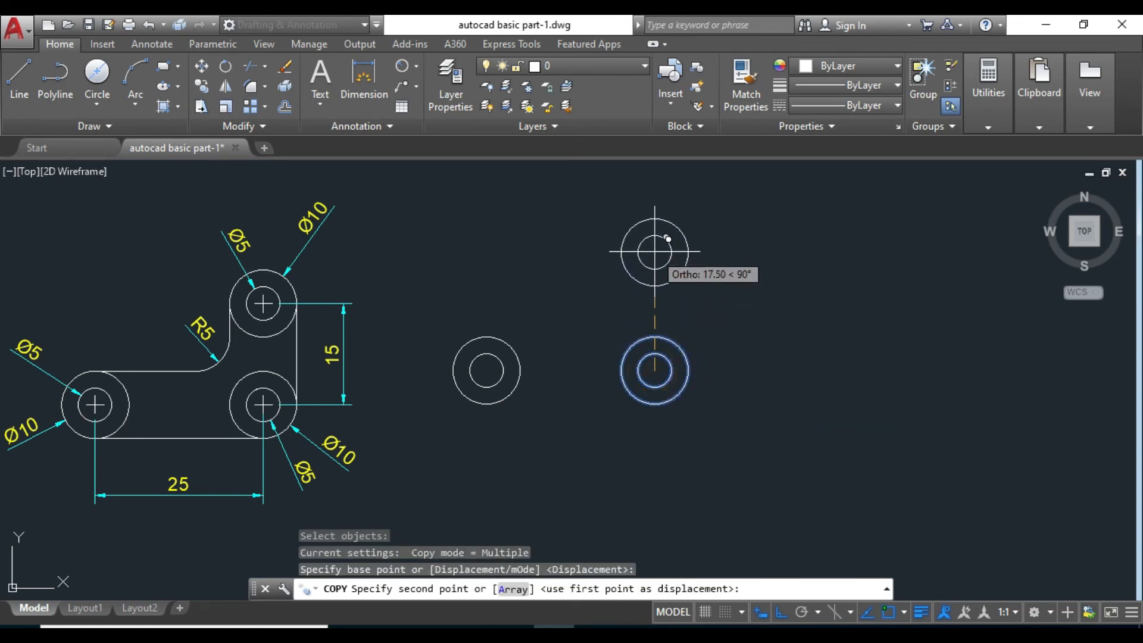
text(15)
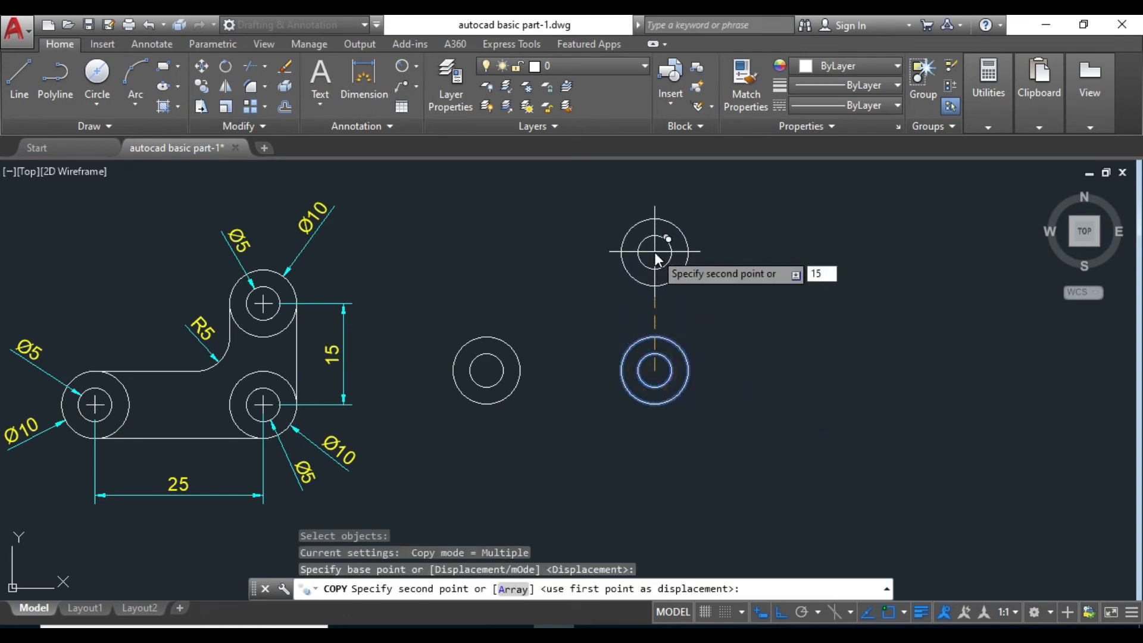
key(Return)
right_click(737, 253)
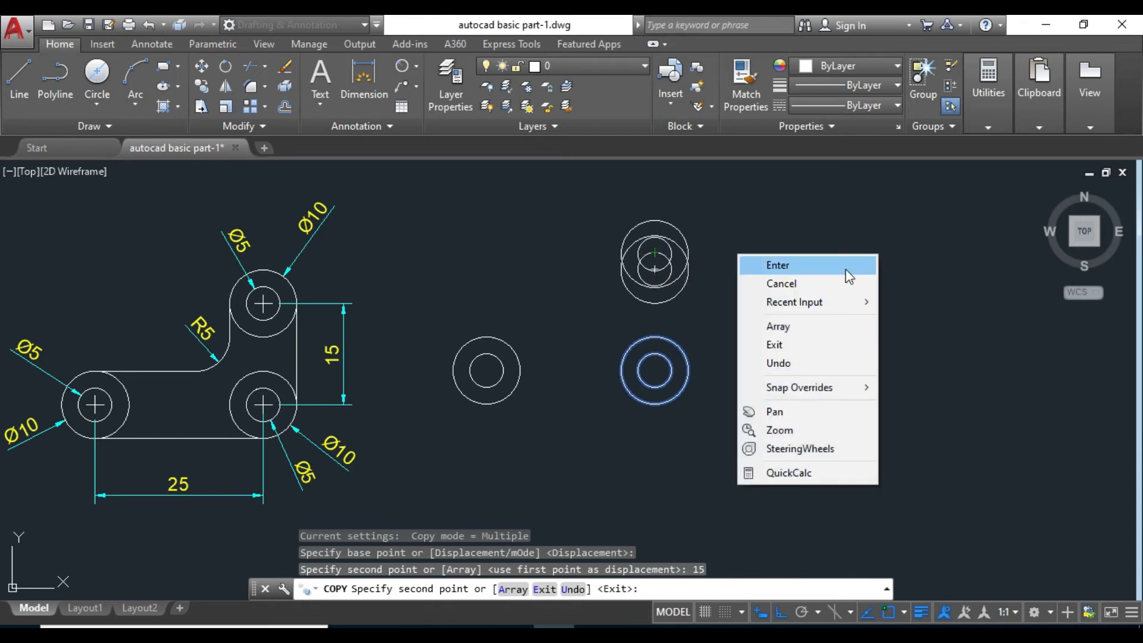
click(786, 269)
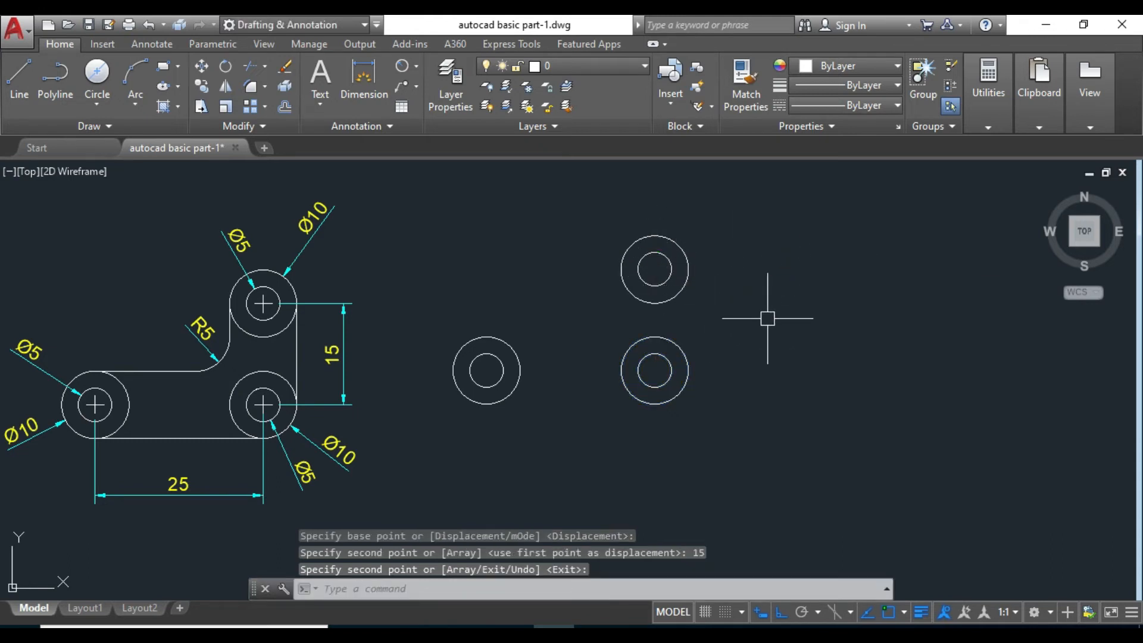
Draw a horizontal line joining the bottom quadrants of the two lower outer circles
middle_drag(320, 411, 361, 408)
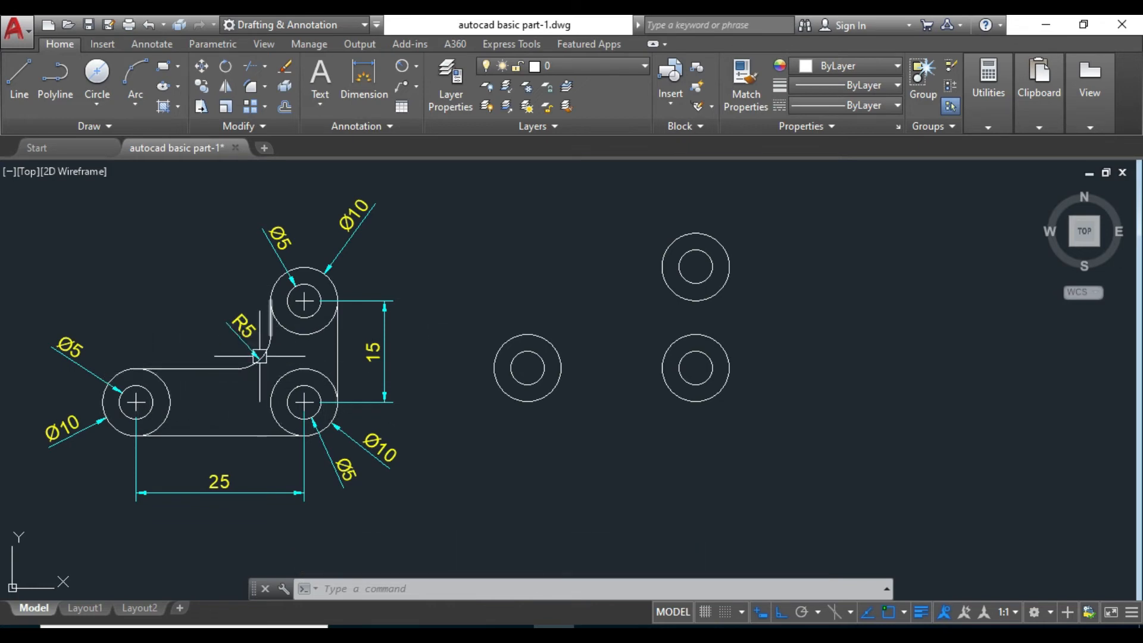
click(23, 73)
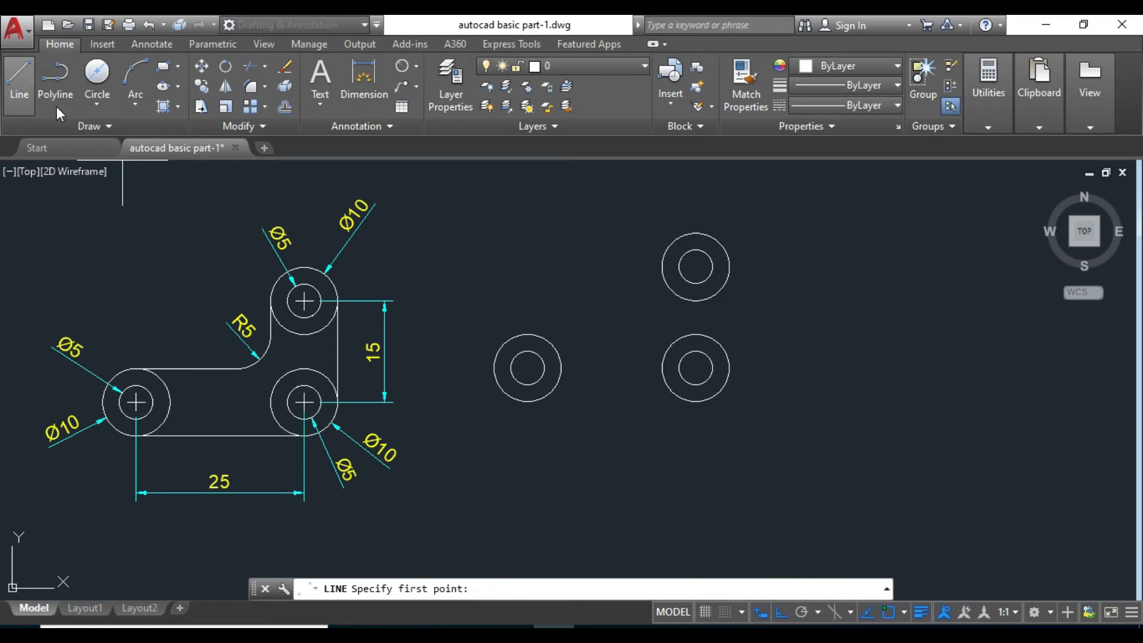
click(528, 402)
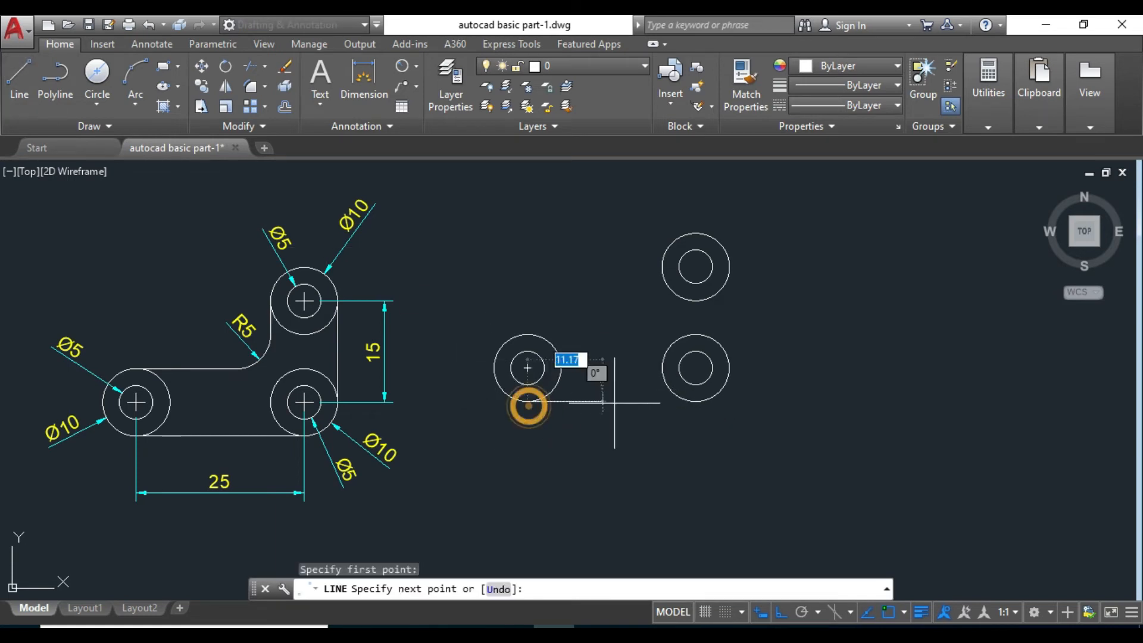
click(696, 402)
right_click(767, 338)
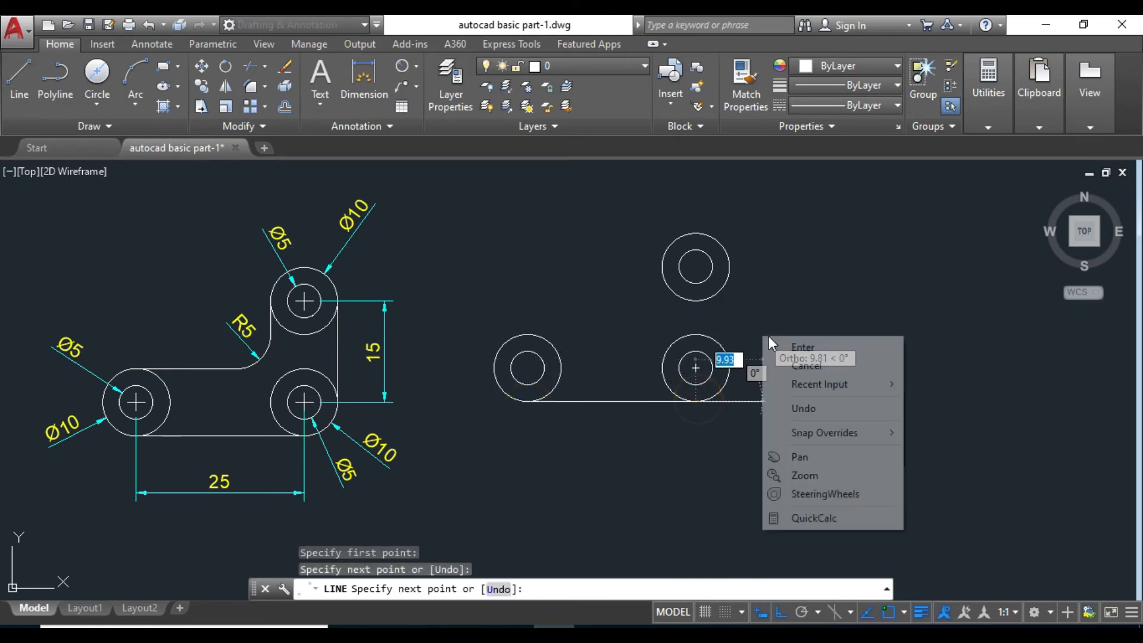
click(789, 341)
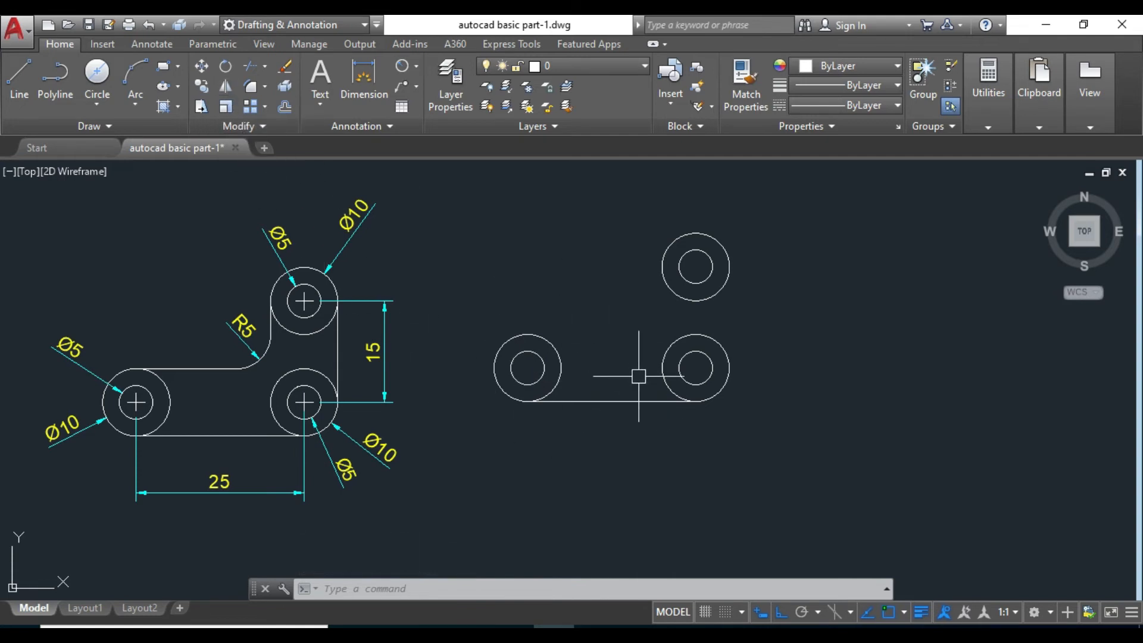
Mirror the bottom tangent line about the axis through the centres of the two lower circles, keeping the source line
click(225, 86)
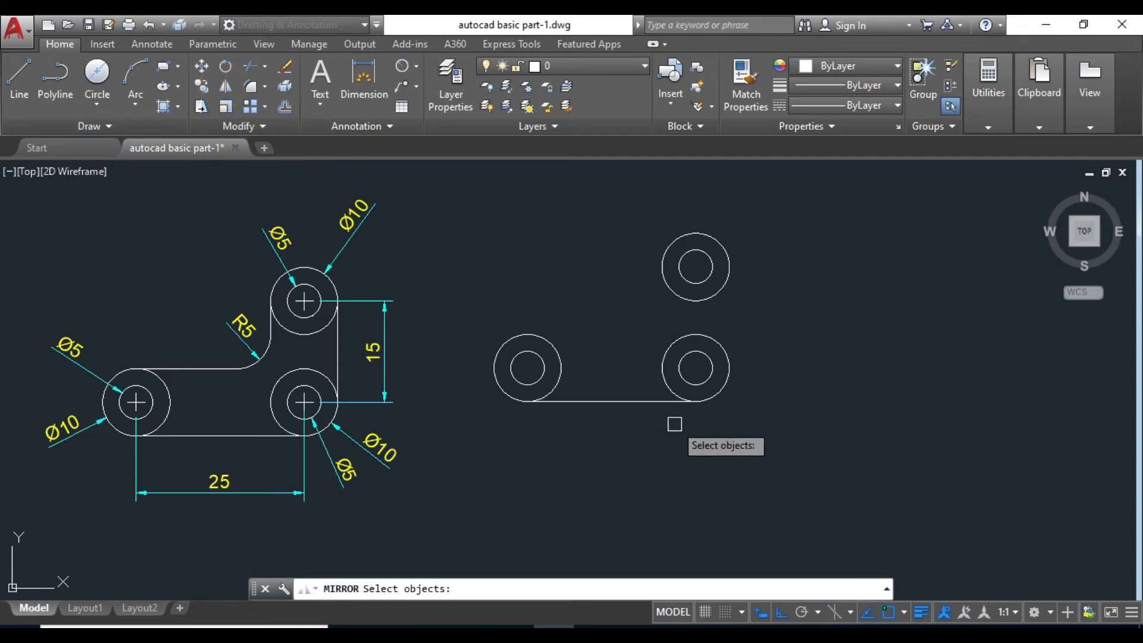
click(620, 401)
key(Return)
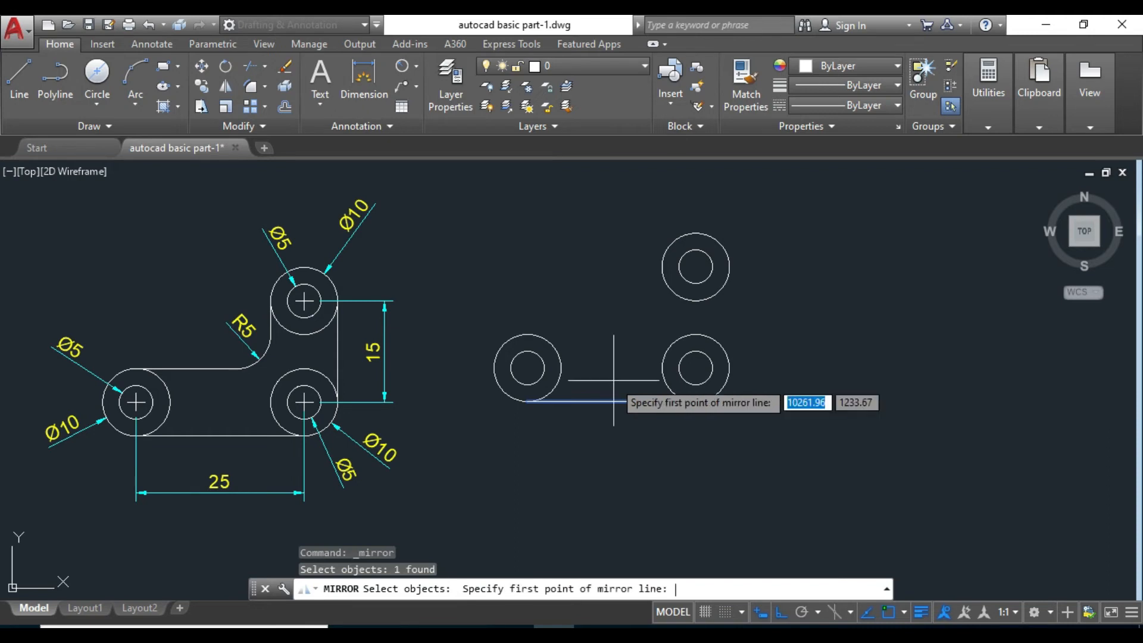
click(528, 368)
click(694, 370)
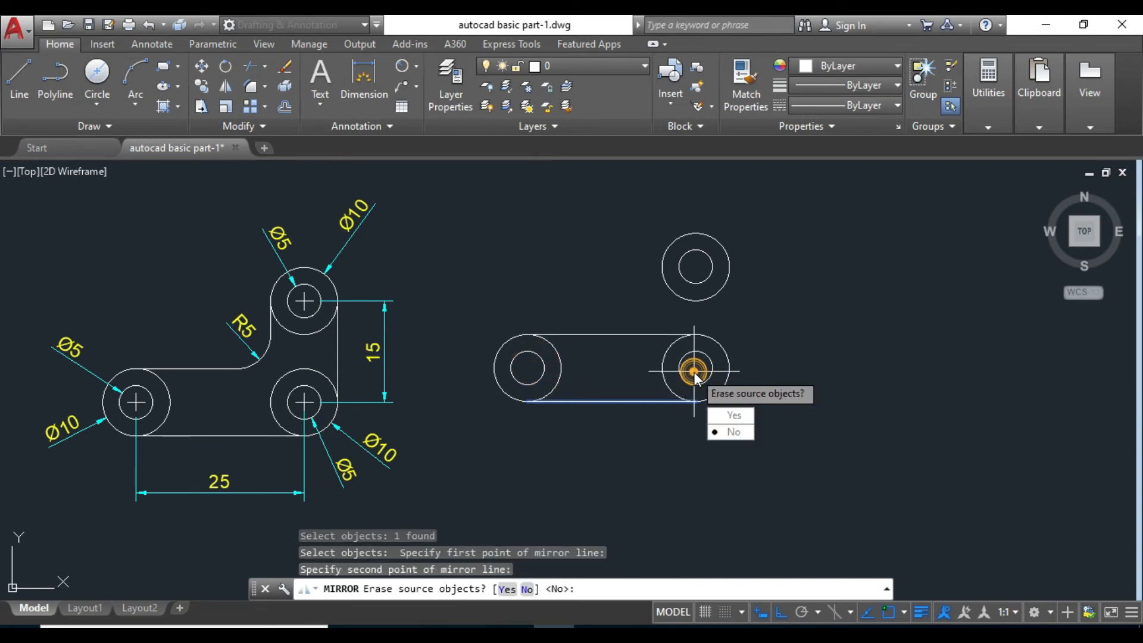
key(Return)
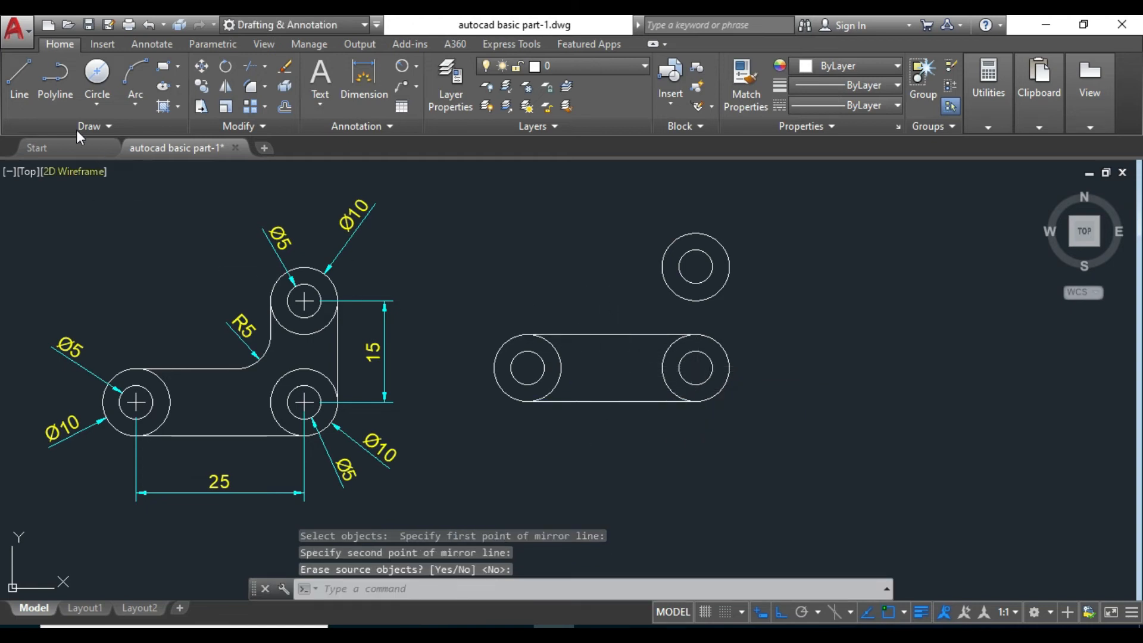
Draw a vertical line joining the right quadrants of the lower-right and upper outer circles
click(19, 76)
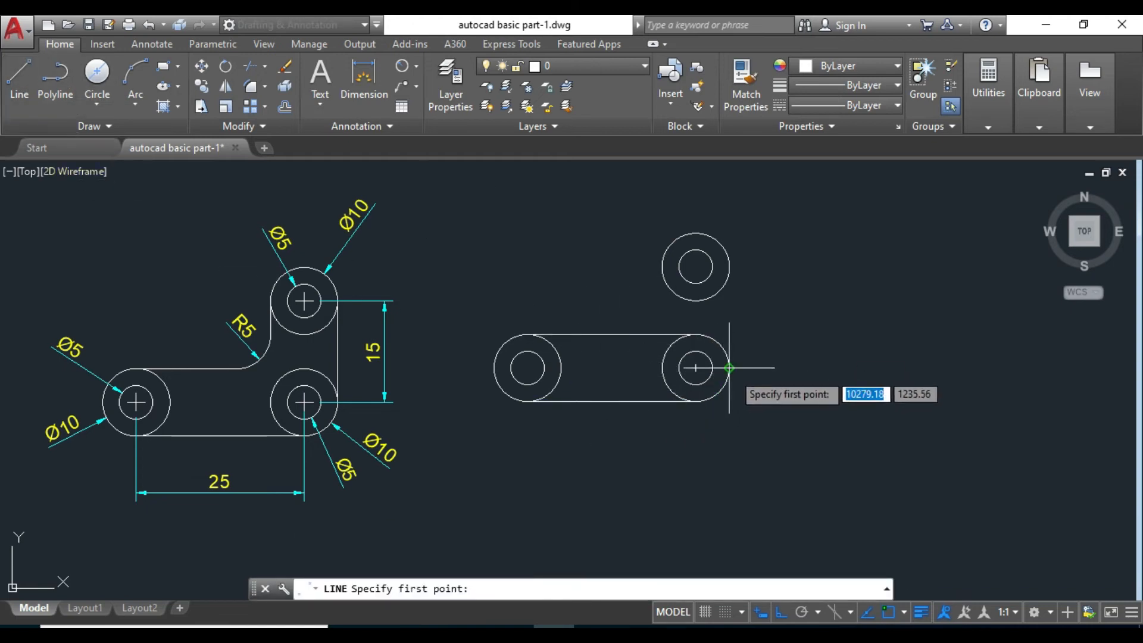
click(729, 368)
right_click(772, 250)
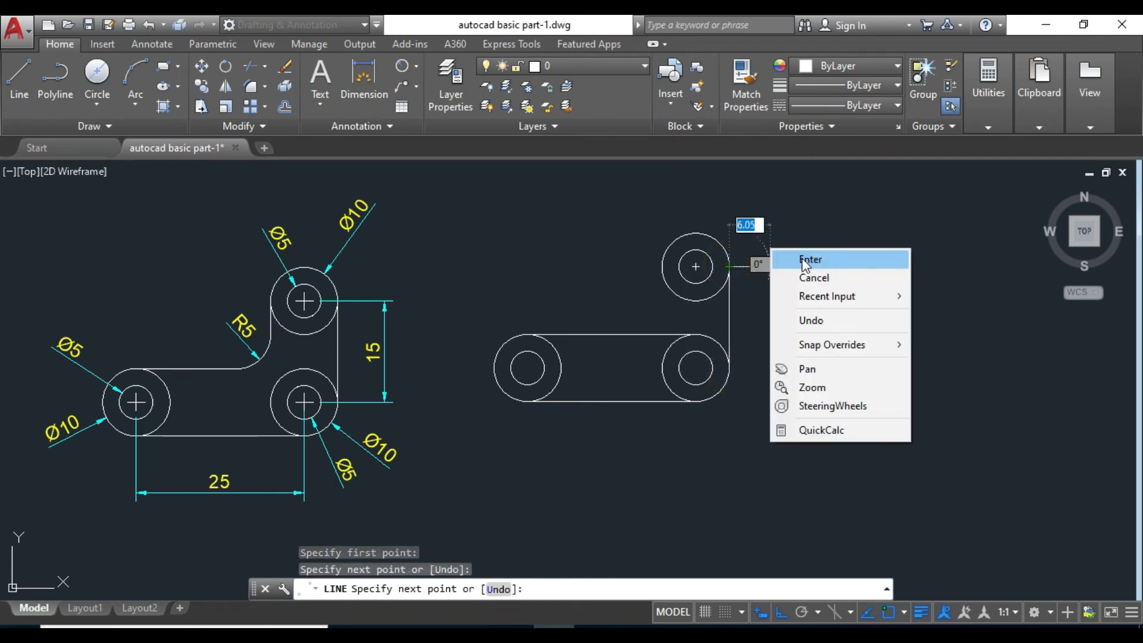
click(805, 261)
Mirror the vertical tangent line about the axis through the centres of the lower-right and upper circles, keeping the source line
click(230, 85)
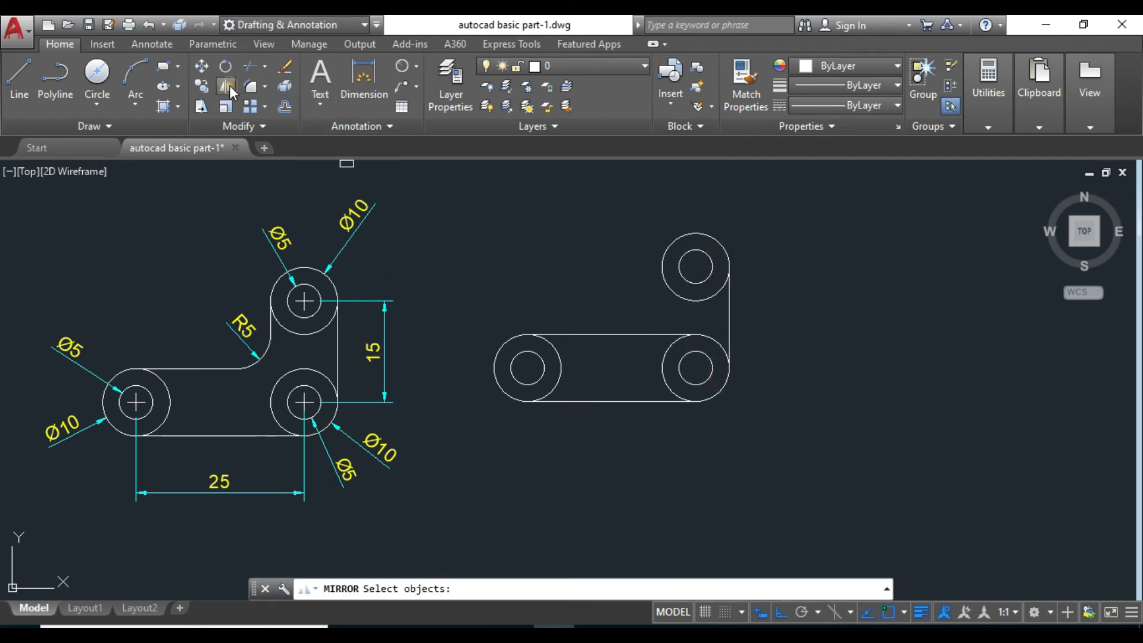
click(730, 316)
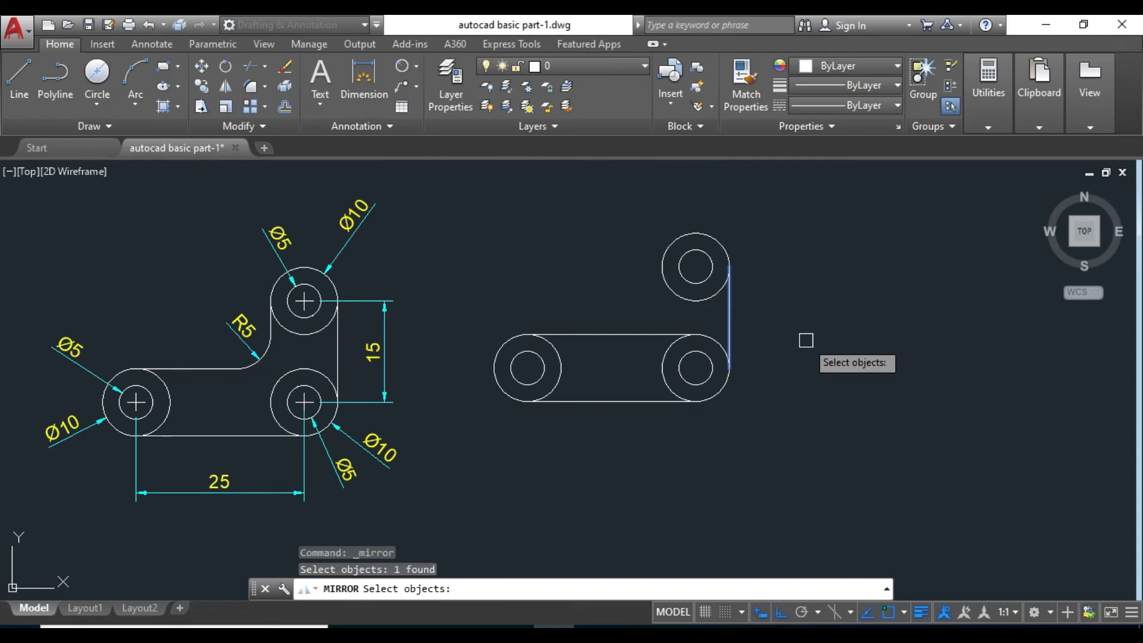
key(Return)
click(729, 368)
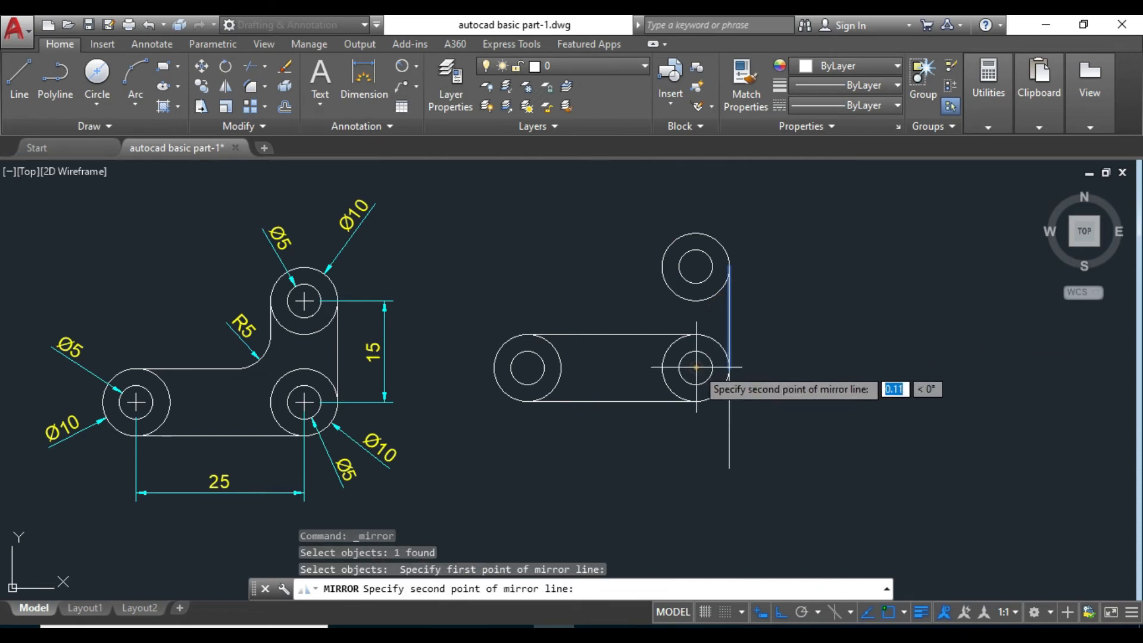
click(693, 267)
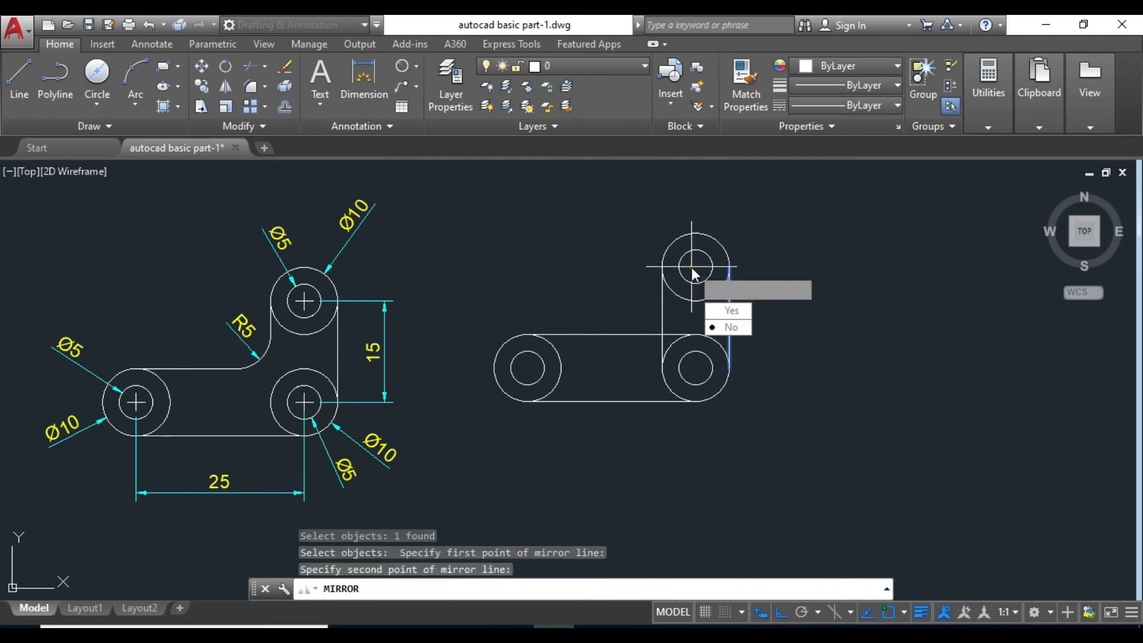
click(742, 326)
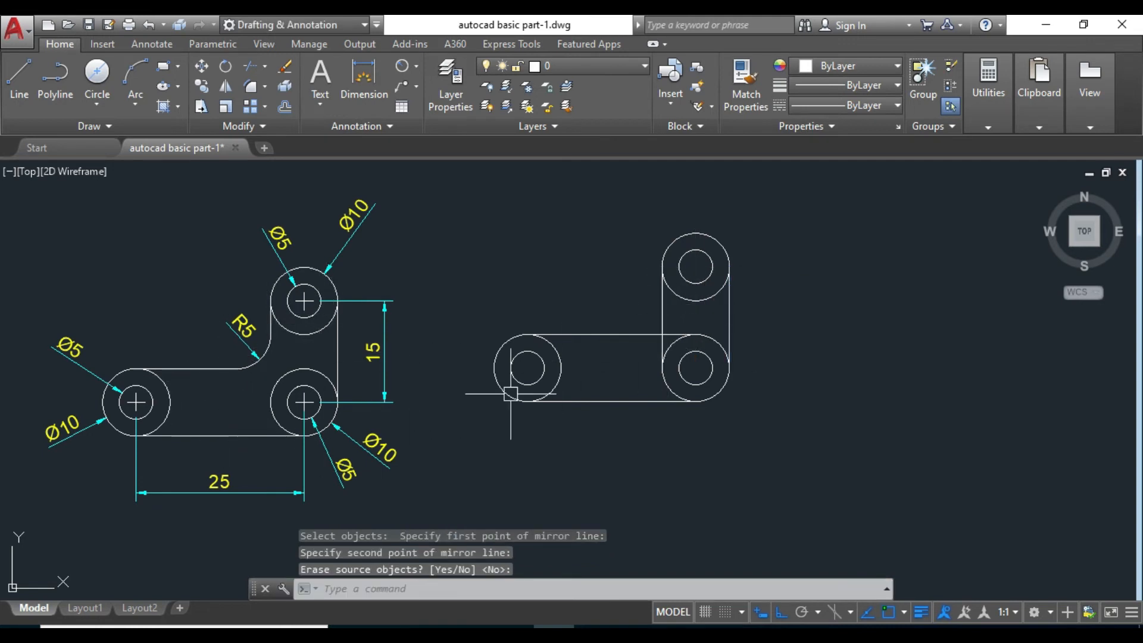
Trim the overlapping ends of the inner vertical line and the upper horizontal line where they cross, using the whole bracket as cutting edges
scroll(681, 334, up, 4)
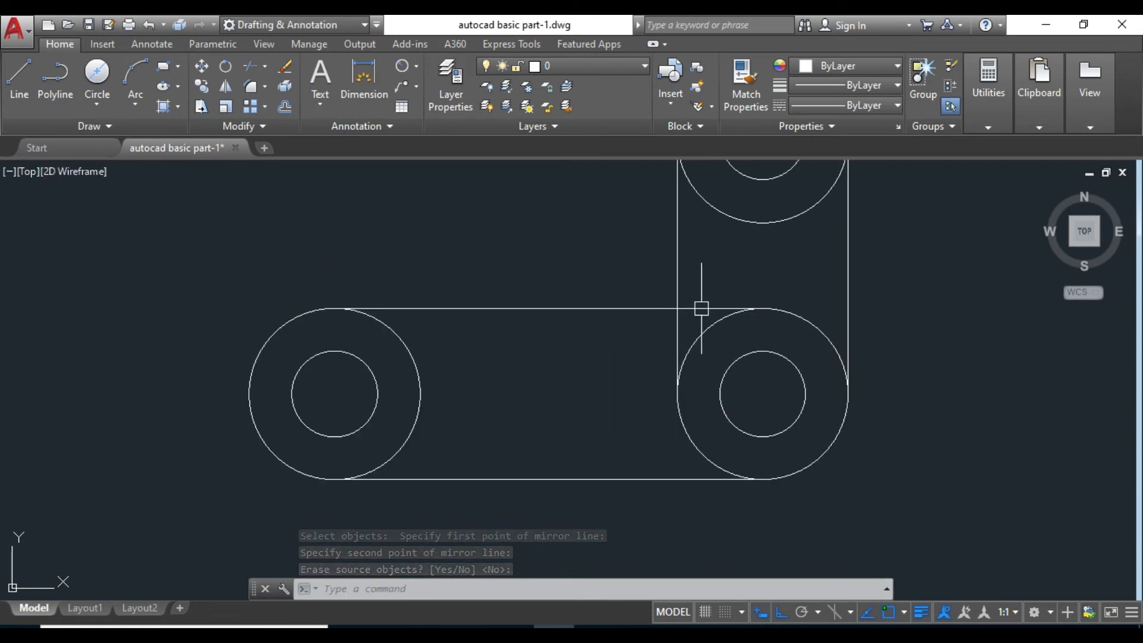
scroll(671, 334, down, 5)
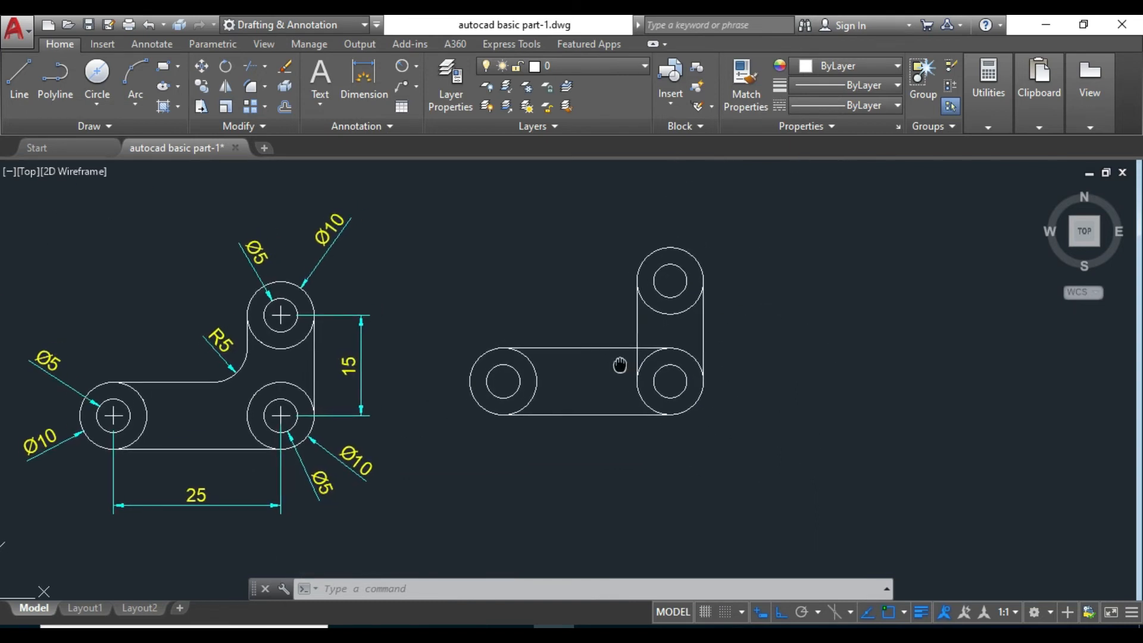
click(247, 66)
click(434, 223)
click(810, 509)
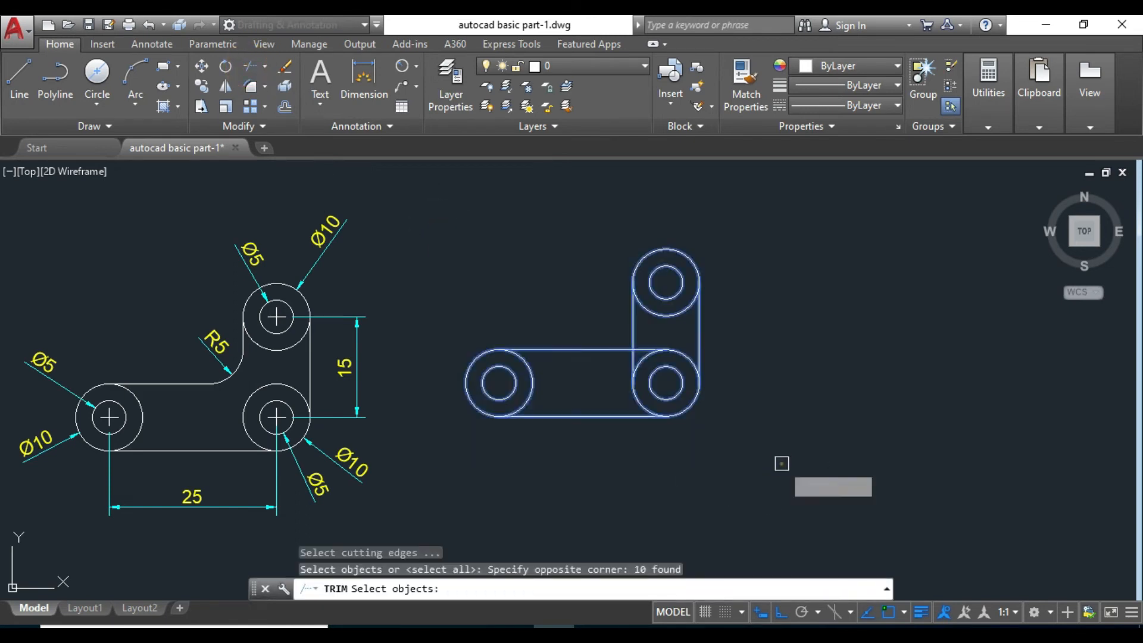
key(Return)
scroll(631, 361, up, 6)
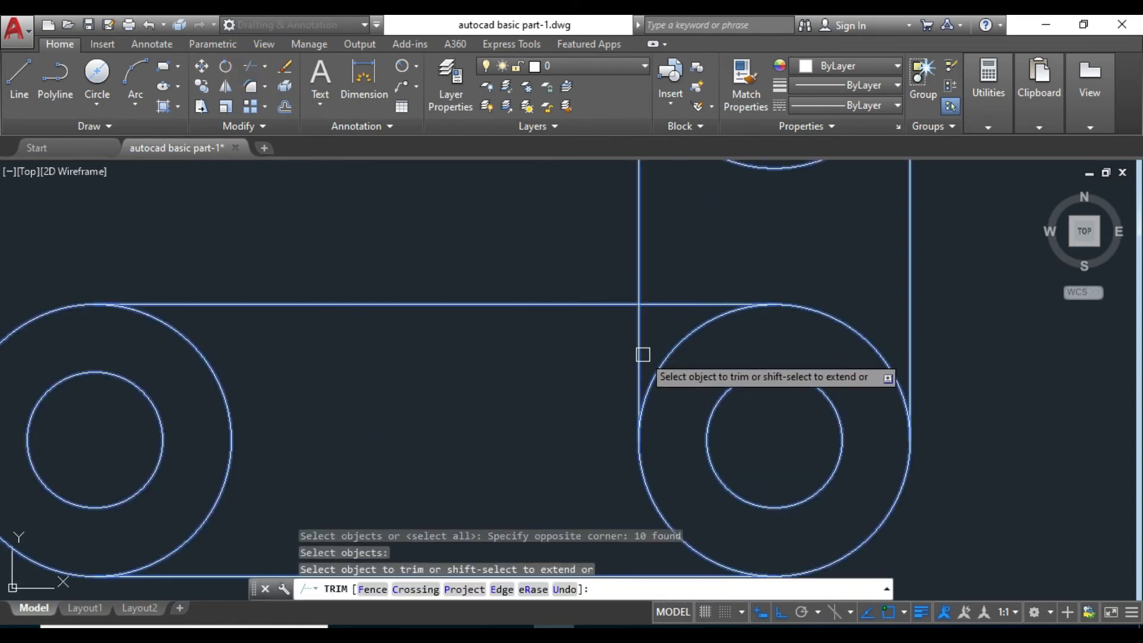
click(643, 355)
click(686, 303)
scroll(621, 331, down, 6)
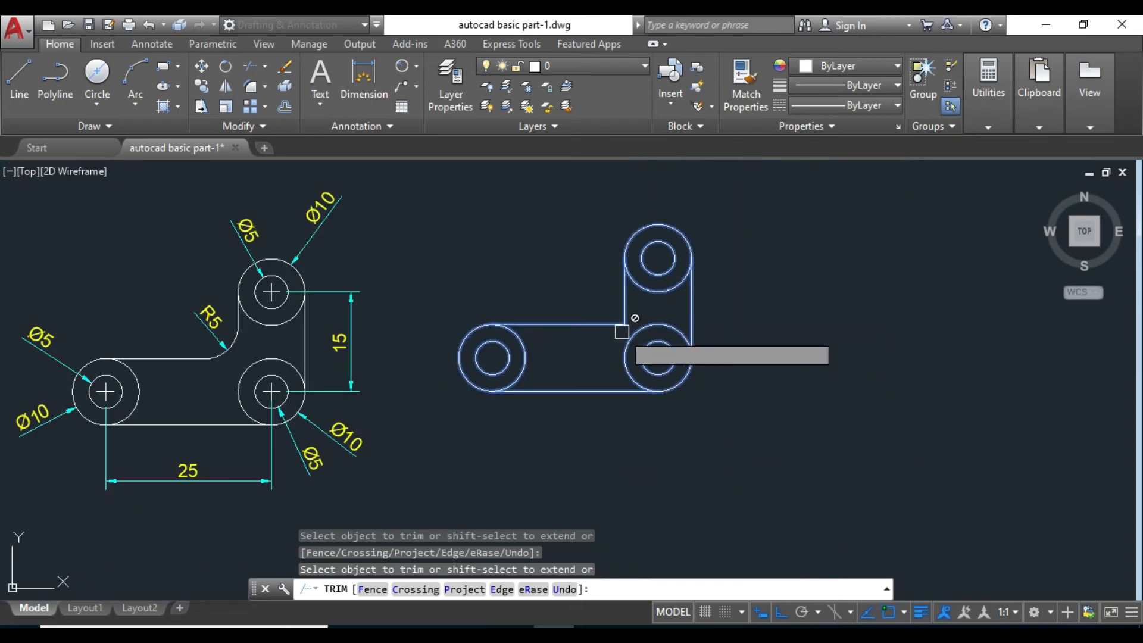
key(Escape)
middle_drag(636, 317, 656, 329)
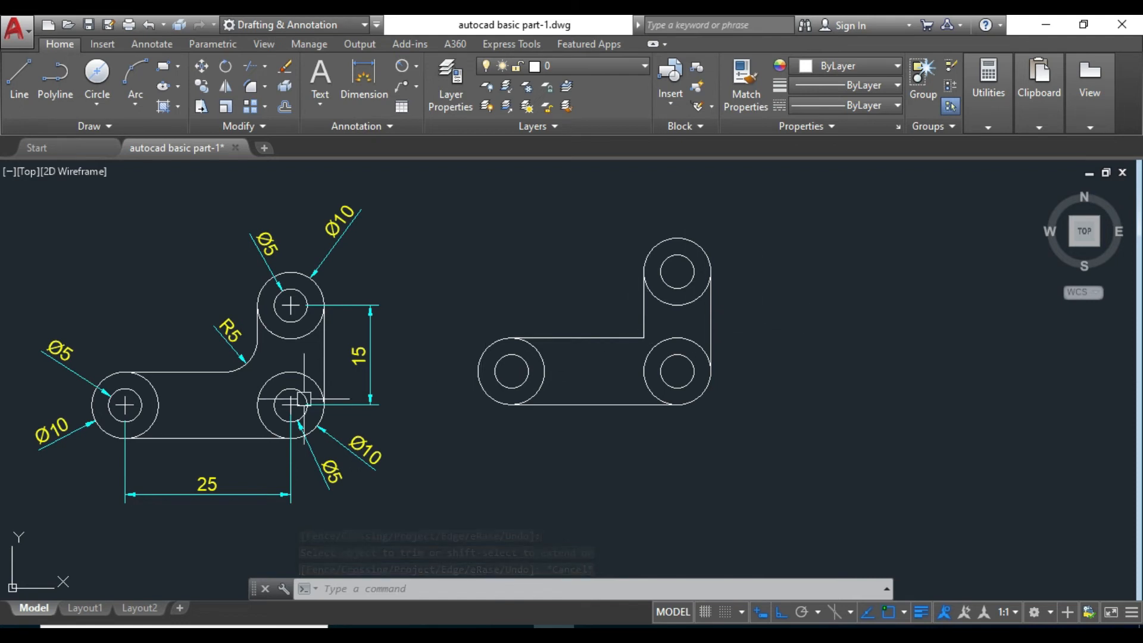
Fillet the bracket's inner corner between the horizontal and vertical tangent lines with a radius of 5
scroll(254, 379, up, 2)
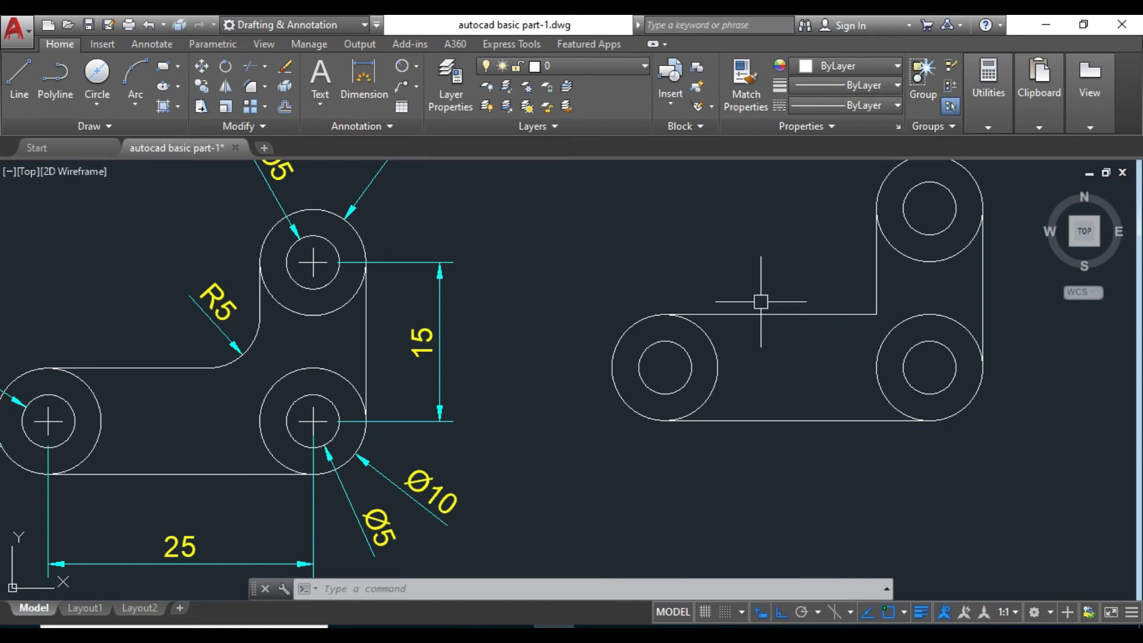
middle_drag(761, 301, 605, 327)
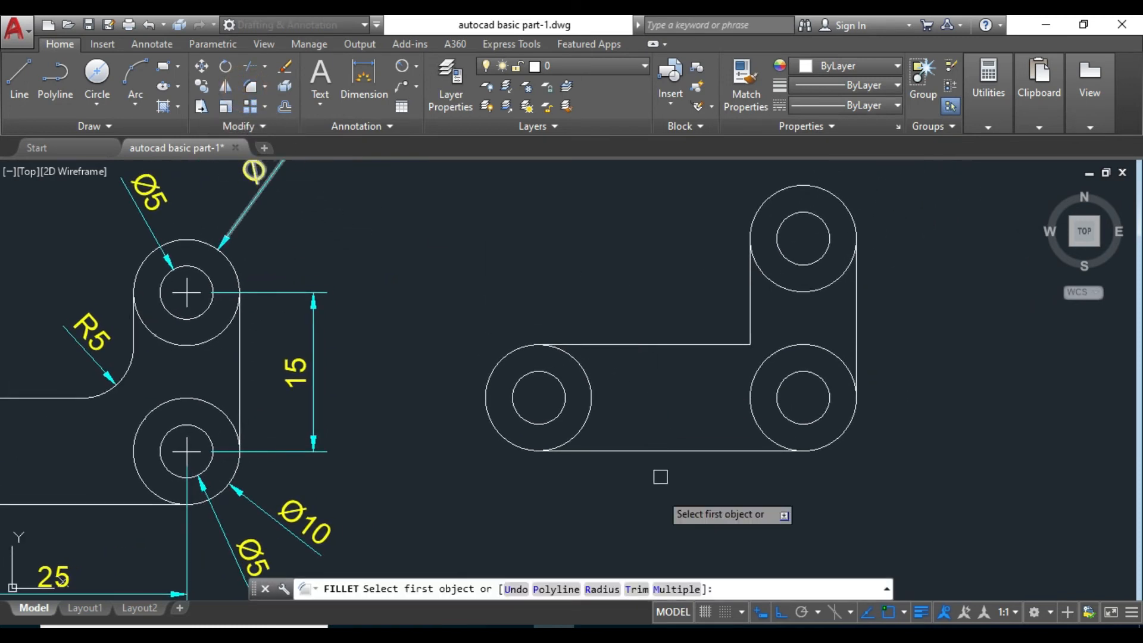
click(601, 590)
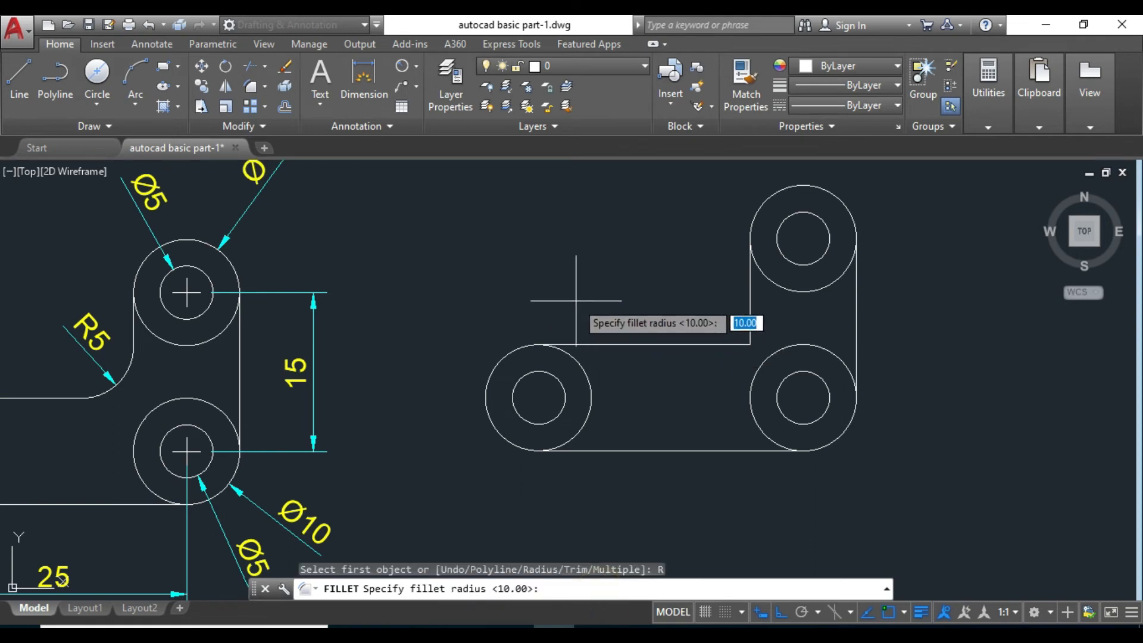
text(5)
key(Return)
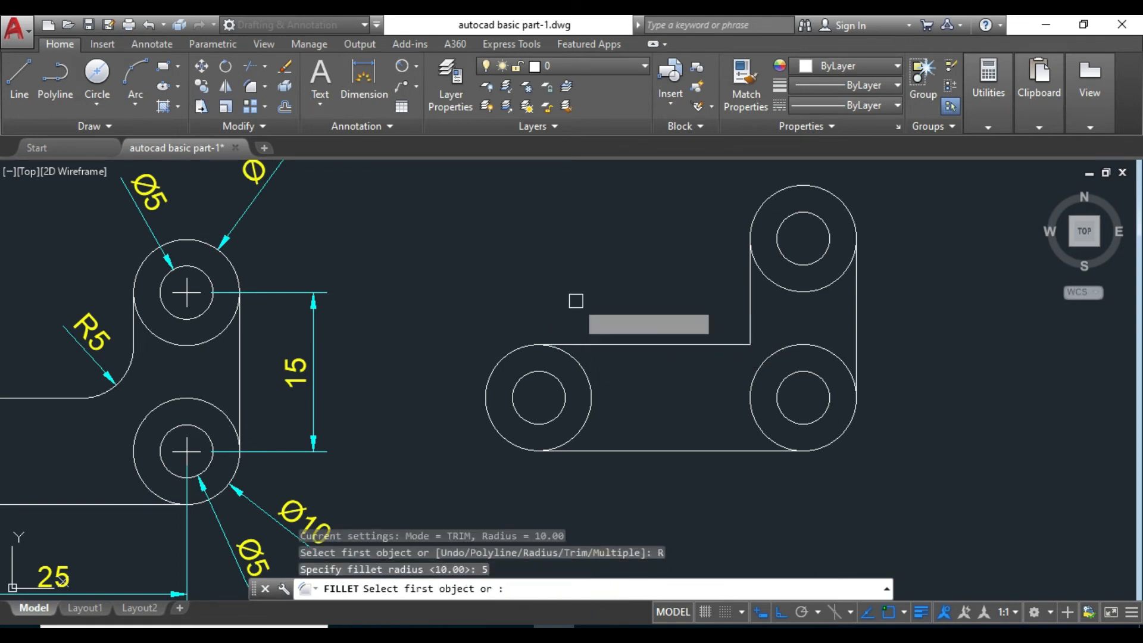
click(685, 348)
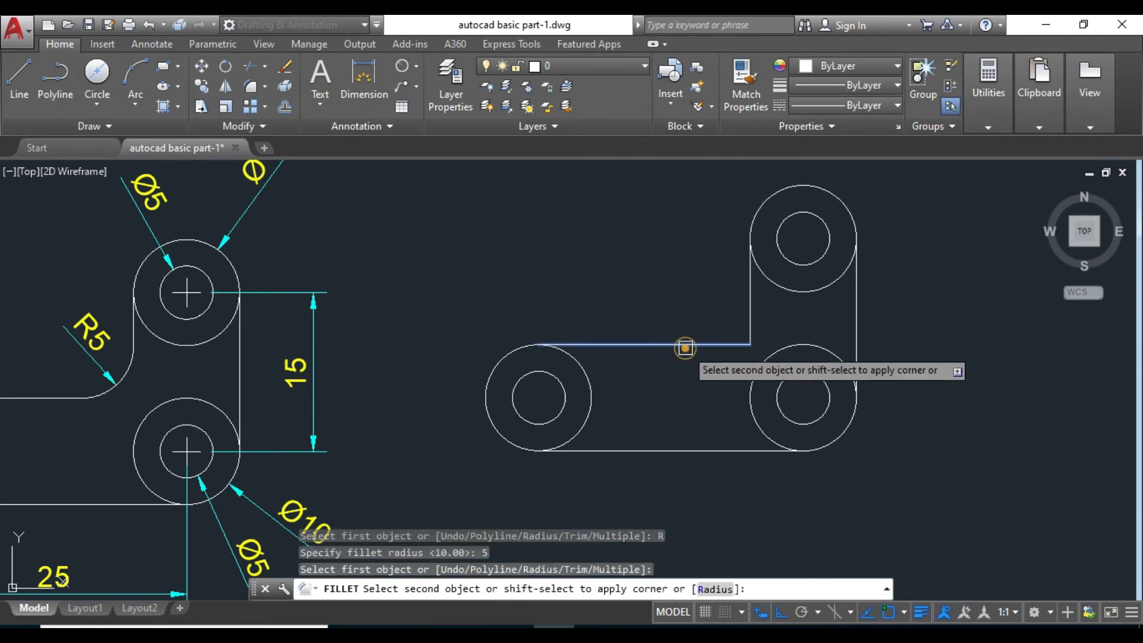
click(749, 307)
key(Escape)
scroll(744, 363, down, 2)
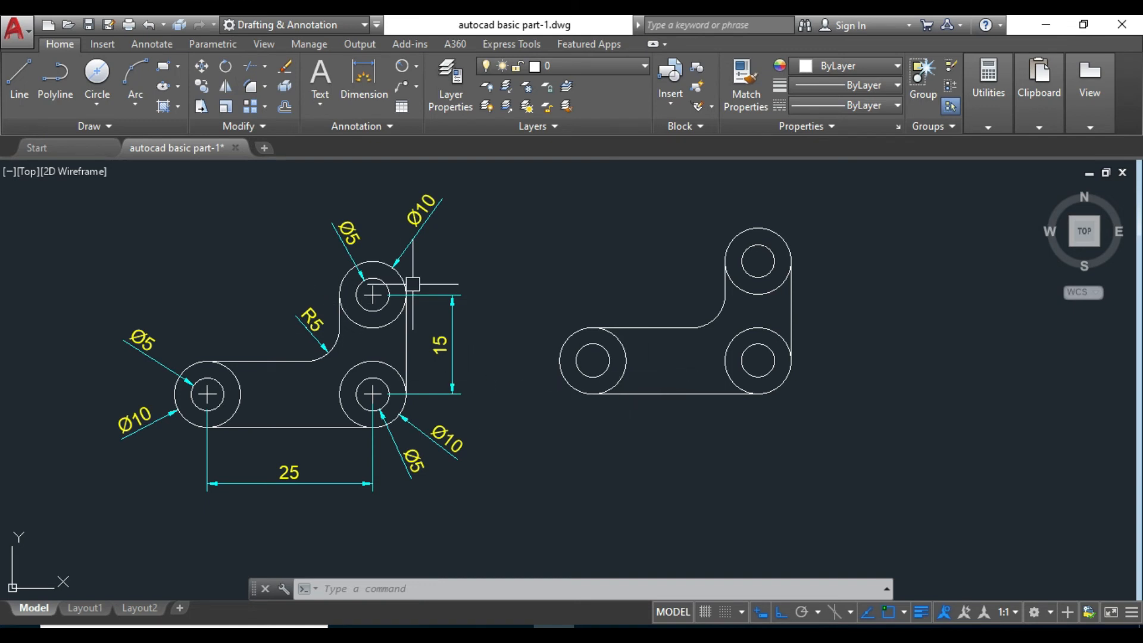
Draw a rectangle 70 wide and 40 high beside the dimensioned plate with four holes
scroll(572, 351, down, 4)
middle_drag(572, 351, 253, 370)
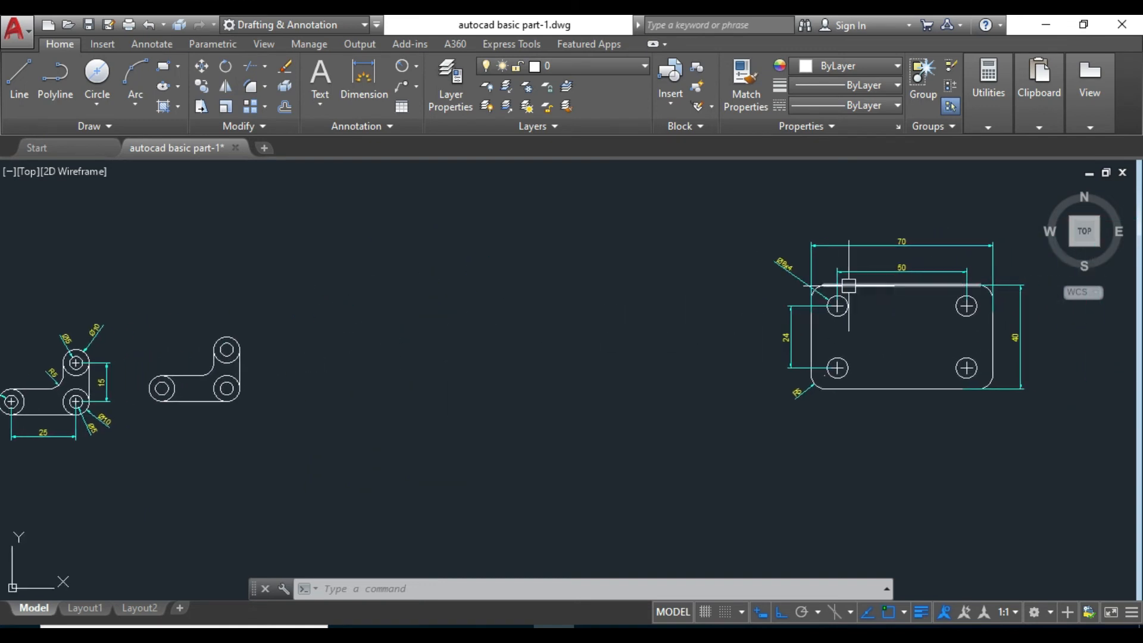
mouse_move(930, 330)
middle_down()
mouse_move(526, 350)
mouse_move(436, 387)
mouse_move(421, 358)
mouse_move(356, 364)
middle_up()
scroll(598, 348, up, 5)
scroll(443, 386, down, 2)
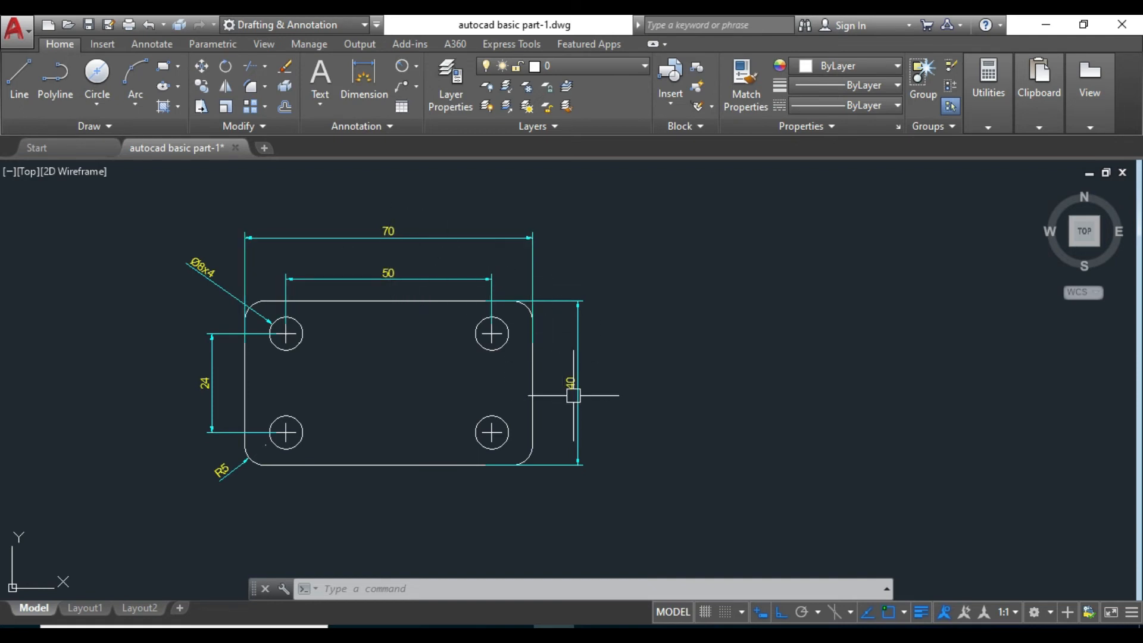
middle_drag(574, 395, 476, 390)
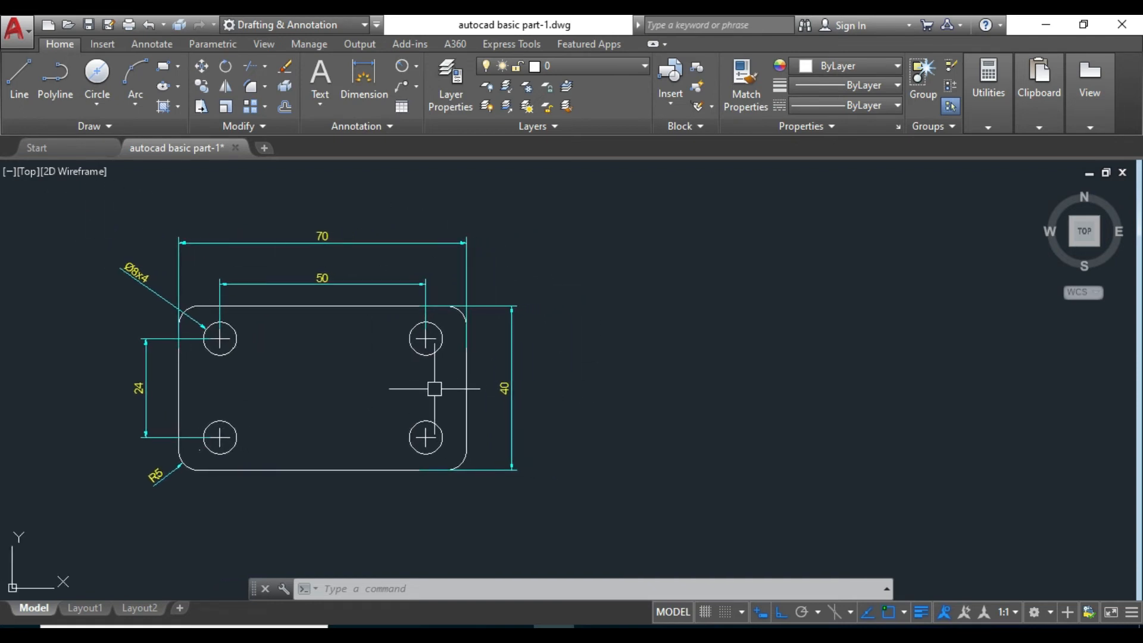
click(163, 65)
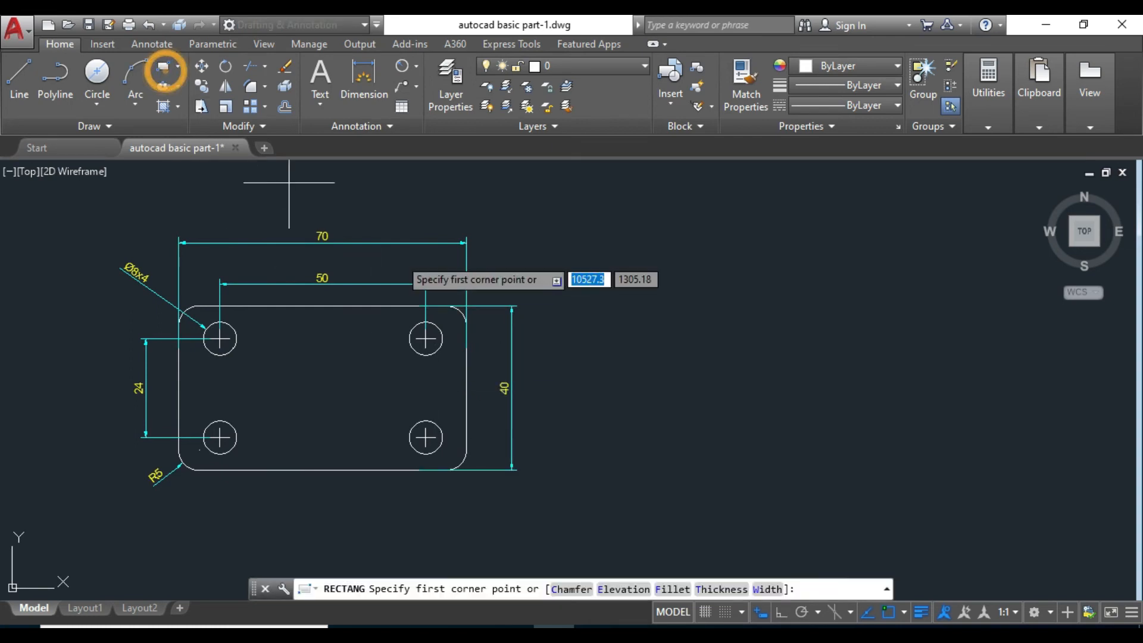
click(582, 324)
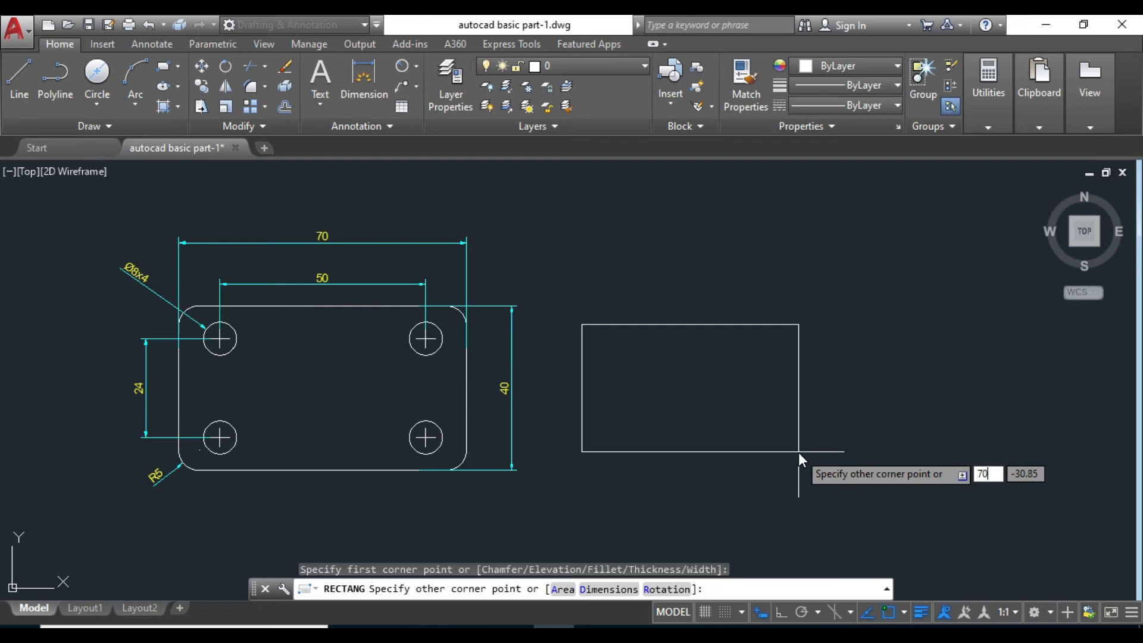
key(Tab)
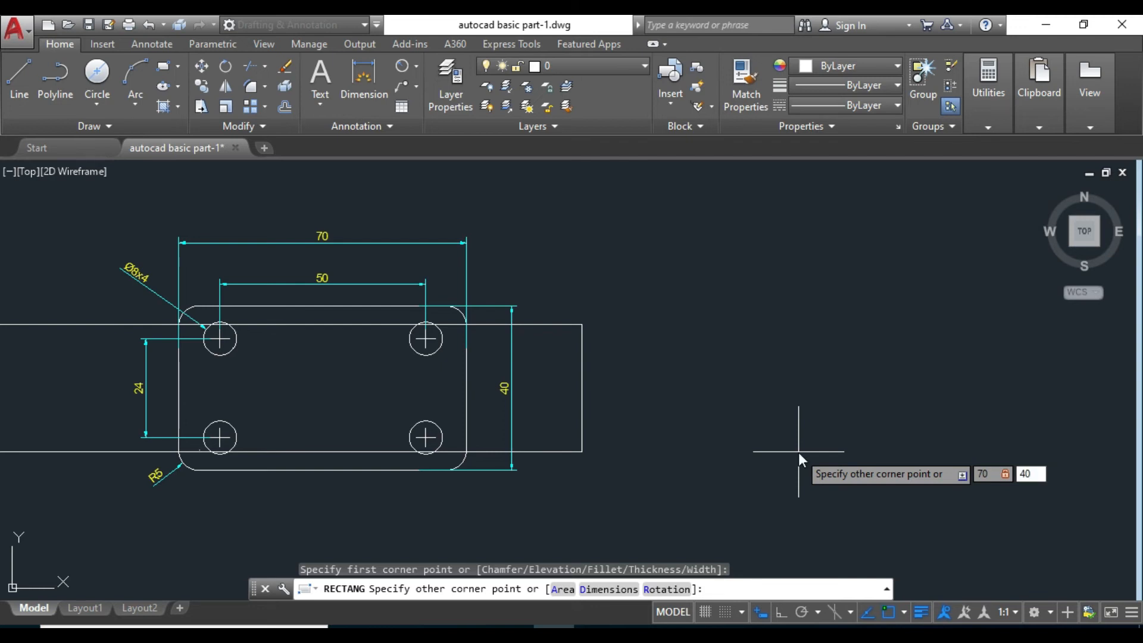
text(40)
key(Return)
Move the new rectangle straight down until it sits level with the dimensioned plate
middle_drag(724, 408, 679, 435)
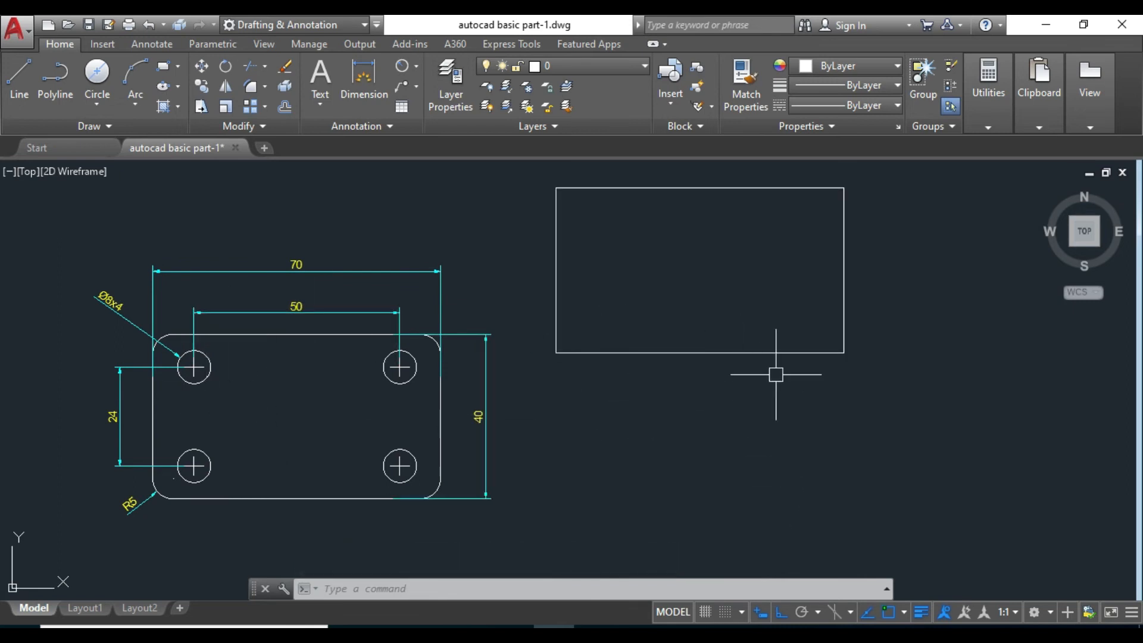
click(209, 71)
click(705, 352)
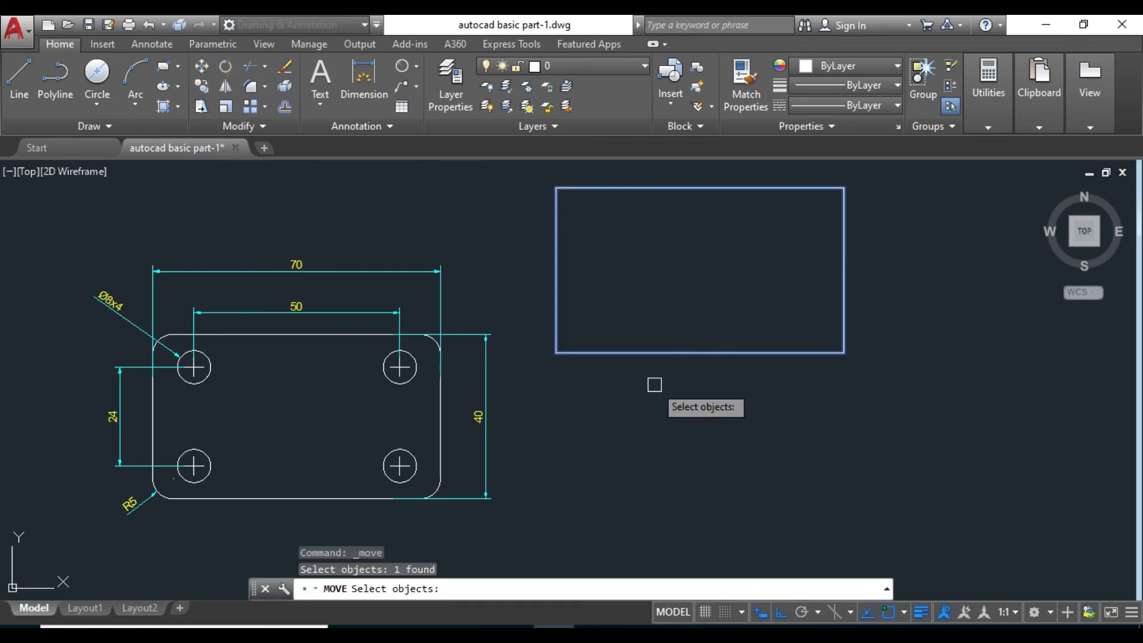
key(Return)
click(649, 353)
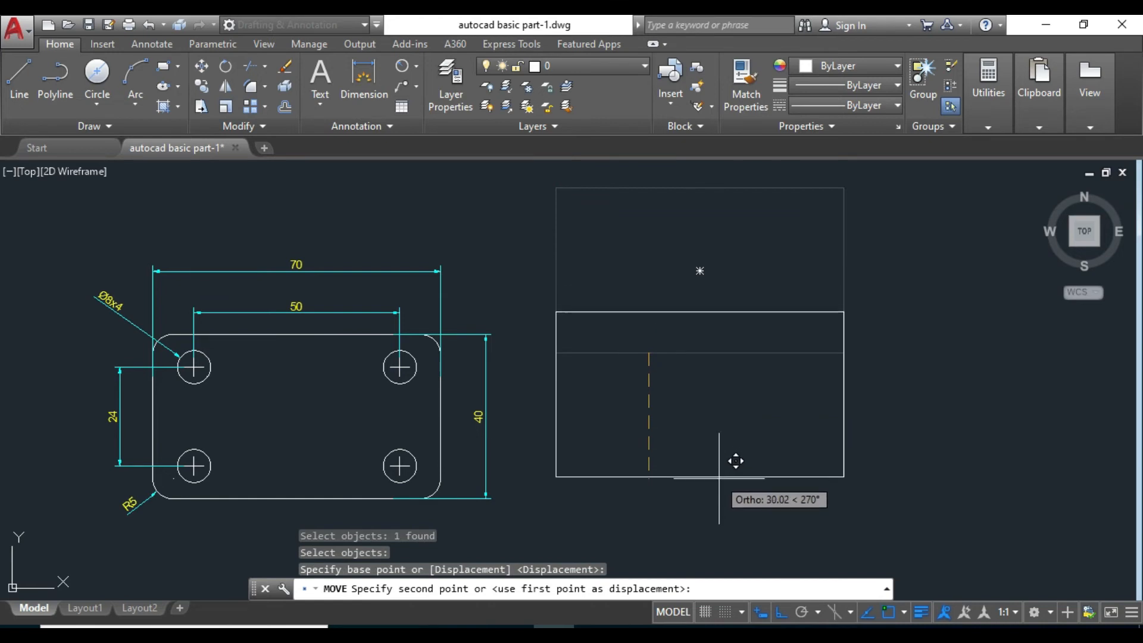
click(723, 496)
Examine the dimensioned plate's overall size, hole spacing and corner radius beside the new rectangle
middle_drag(523, 455, 552, 382)
scroll(487, 369, up, 2)
scroll(524, 377, down, 2)
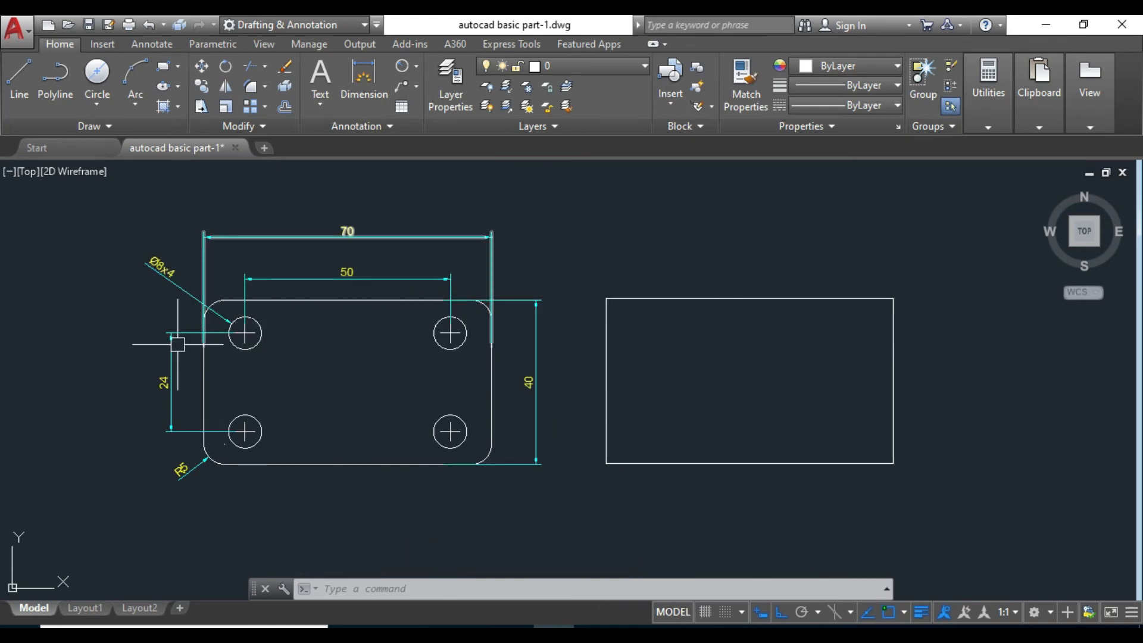
scroll(204, 464, up, 4)
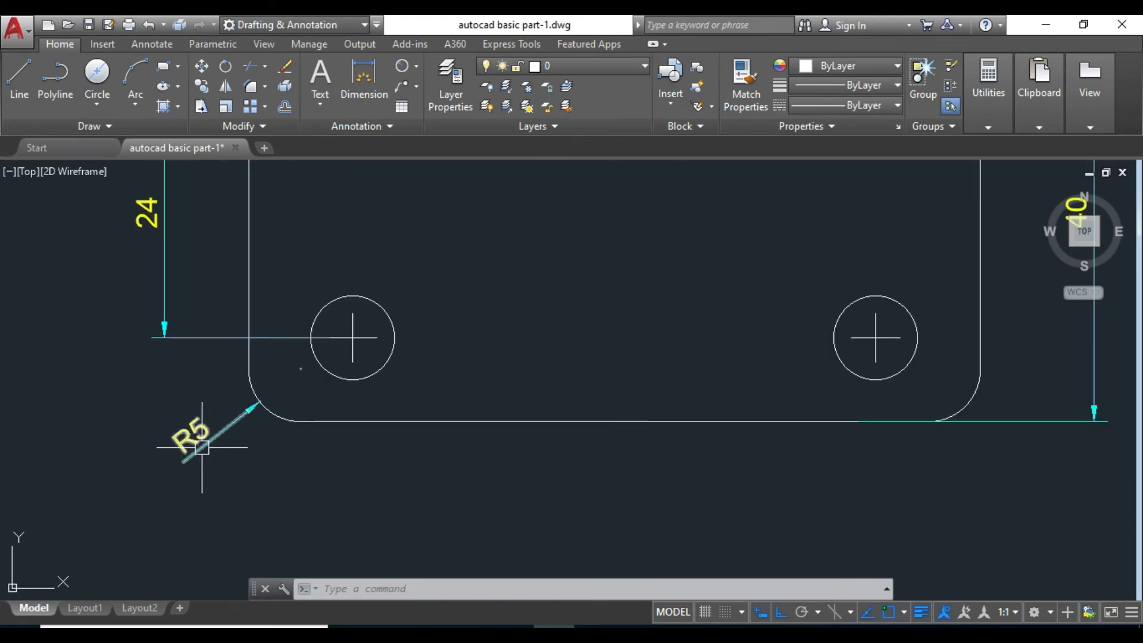
scroll(190, 440, down, 6)
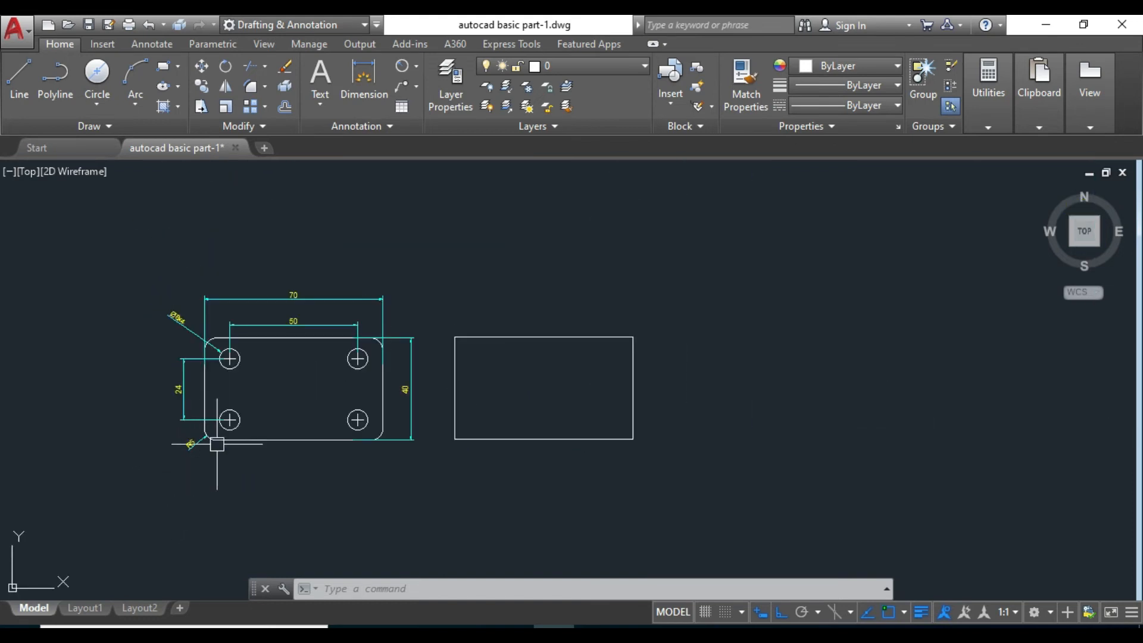
scroll(225, 440, up, 2)
middle_drag(340, 388, 210, 442)
scroll(440, 404, down, 1)
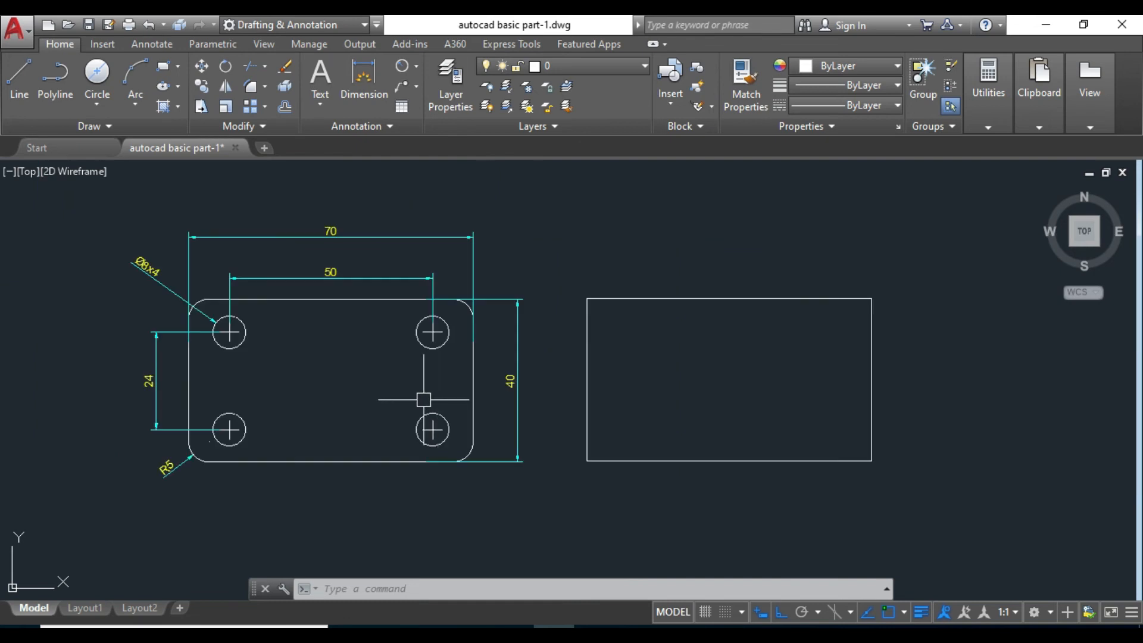
middle_drag(424, 399, 377, 395)
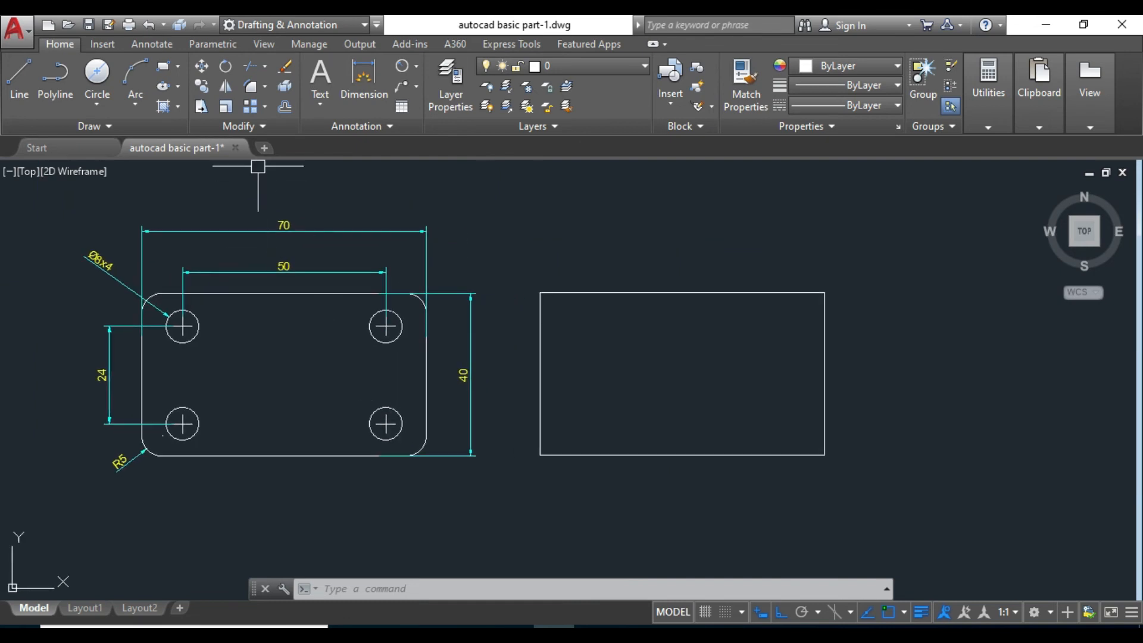
Fillet the upper-left corner of the rectangle with a radius of 5
click(251, 88)
click(597, 590)
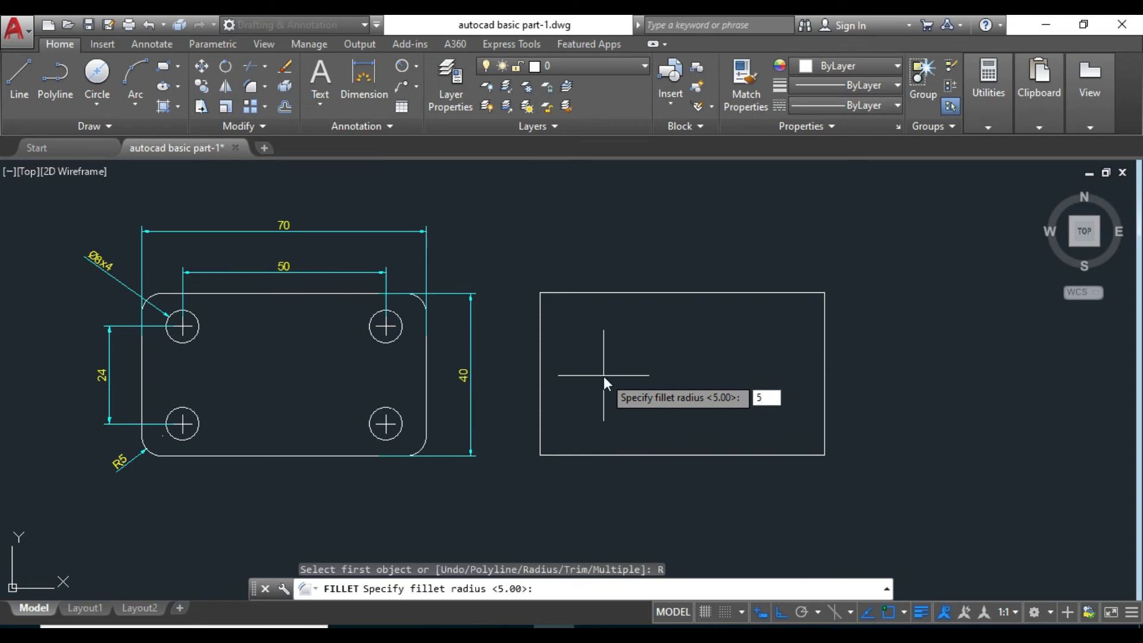
text(5)
key(Return)
click(568, 294)
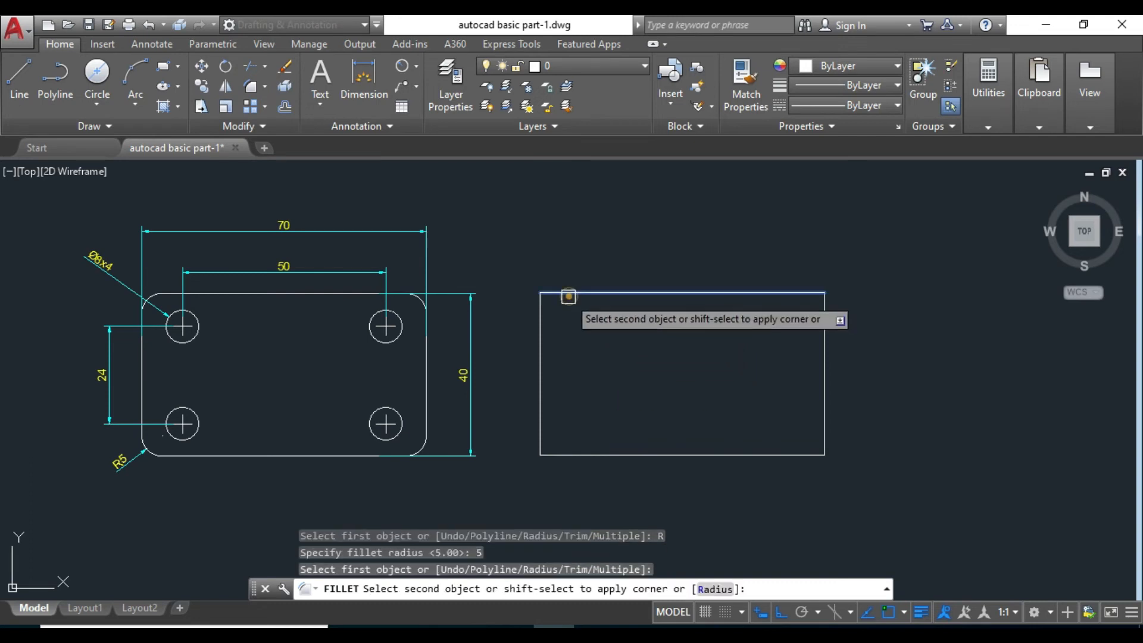
click(541, 327)
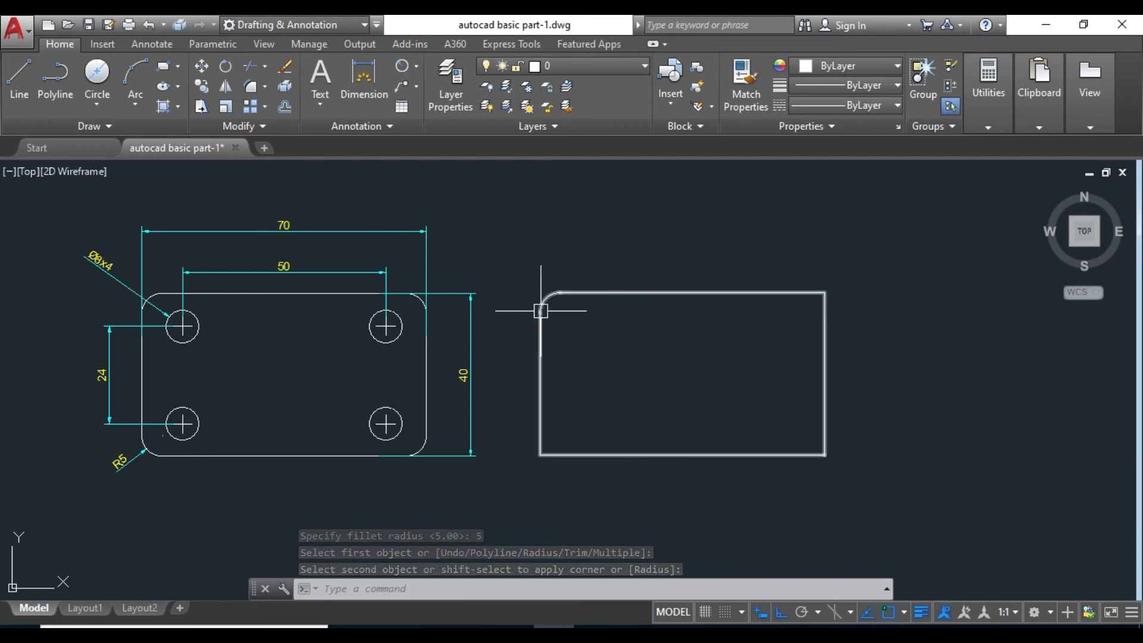
Fillet the upper-right corner of the new rectangle with a radius of 5
click(253, 87)
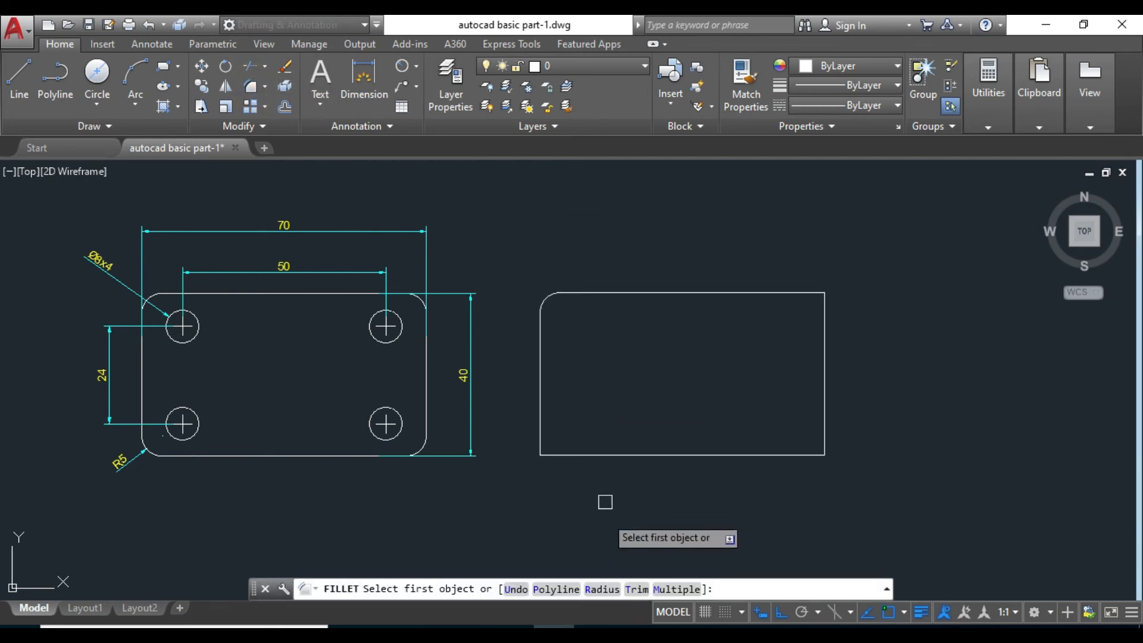
click(598, 589)
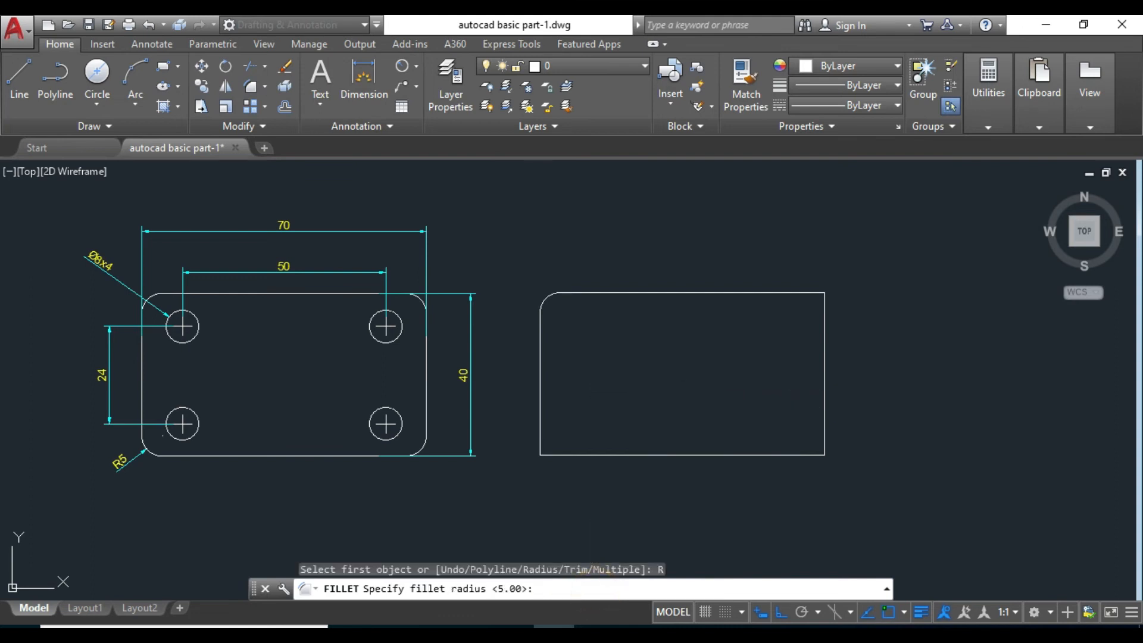
text(5)
key(Return)
click(733, 292)
click(826, 337)
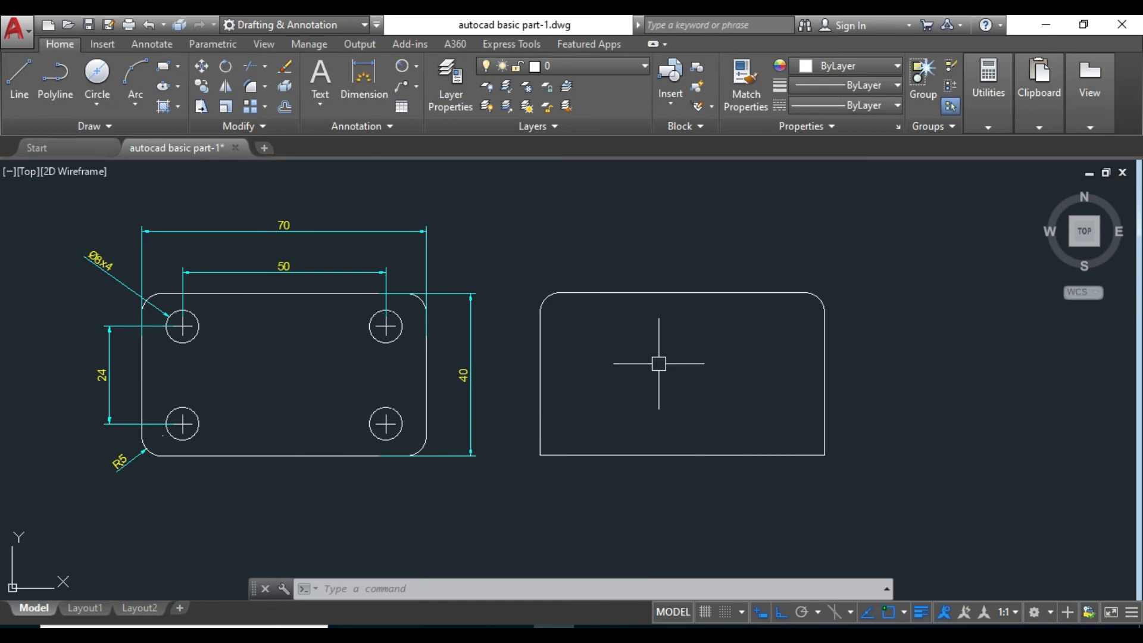
Fillet the lower-right and lower-left corners of the rectangle with the same radius of 5
text(fillet)
key(Return)
click(790, 454)
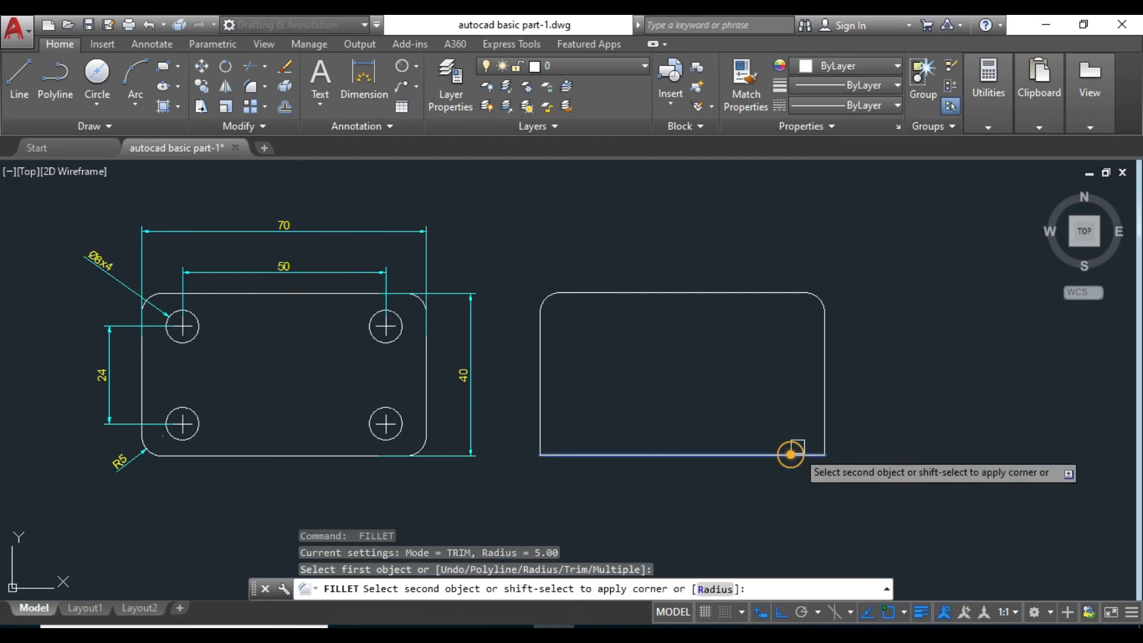
click(823, 405)
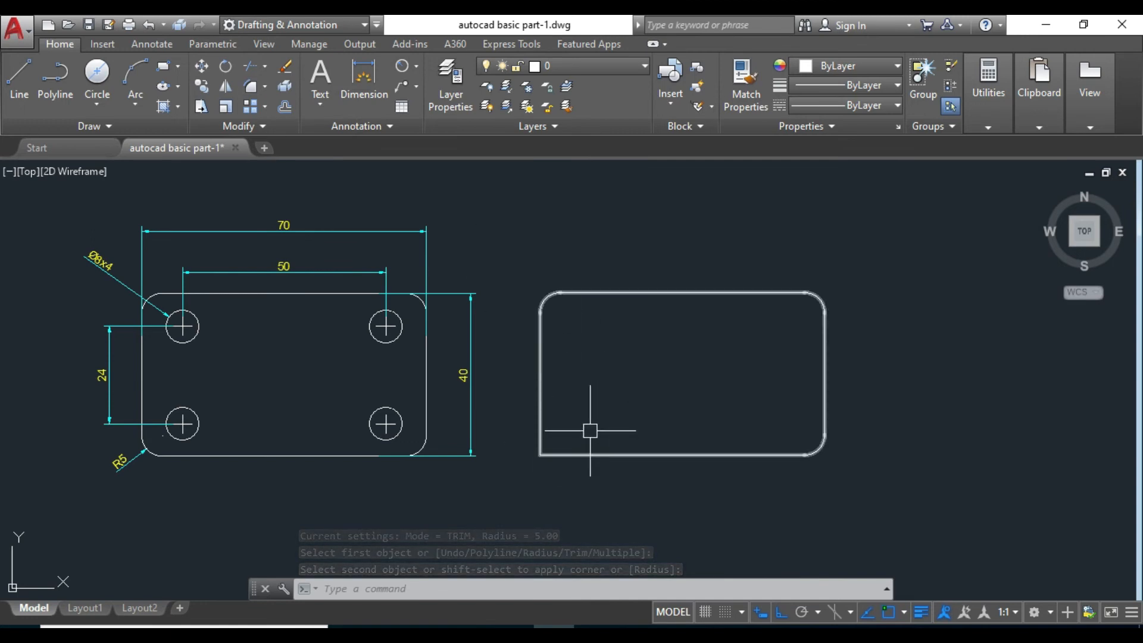
text(f)
key(Return)
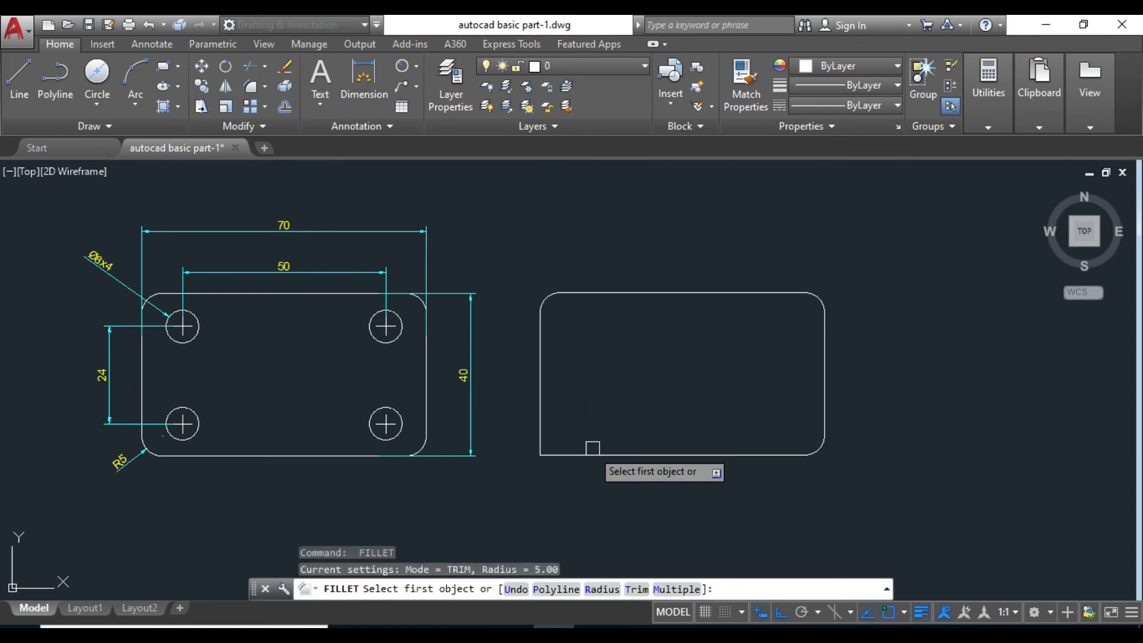
click(581, 453)
click(539, 403)
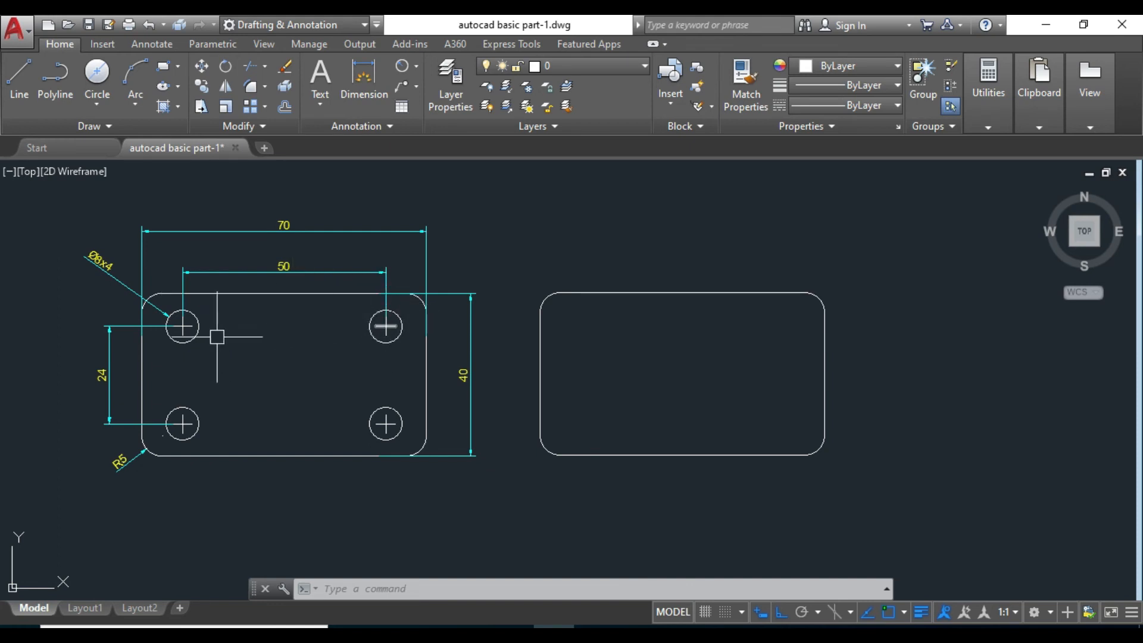
Draw a vertical centre line from the midpoint of the rectangle's top edge to its bottom edge
click(20, 80)
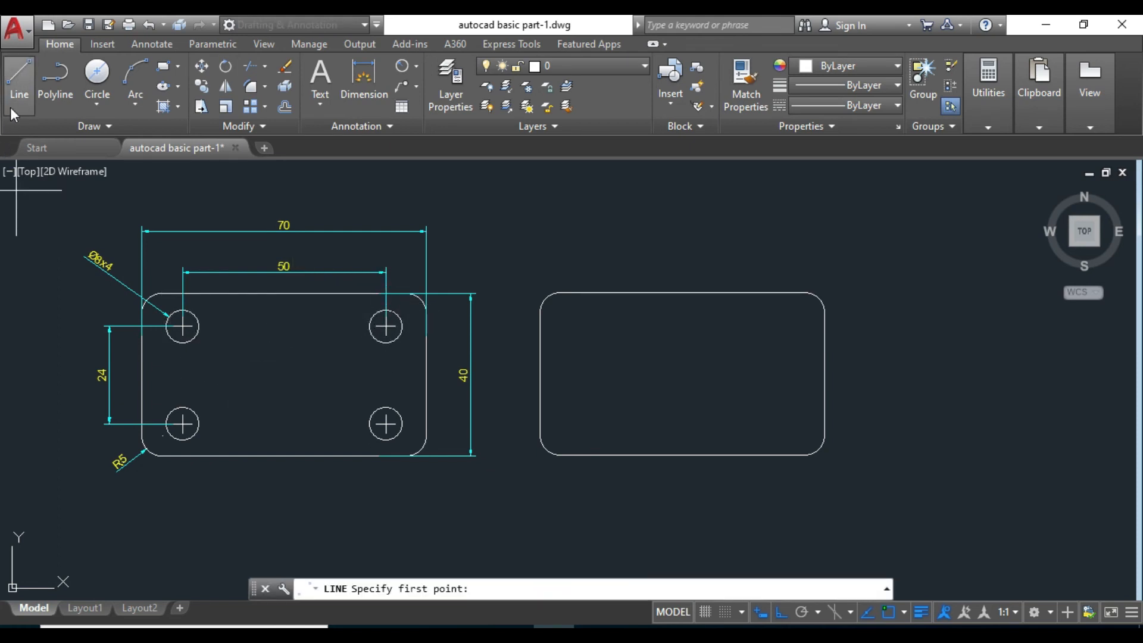
click(682, 293)
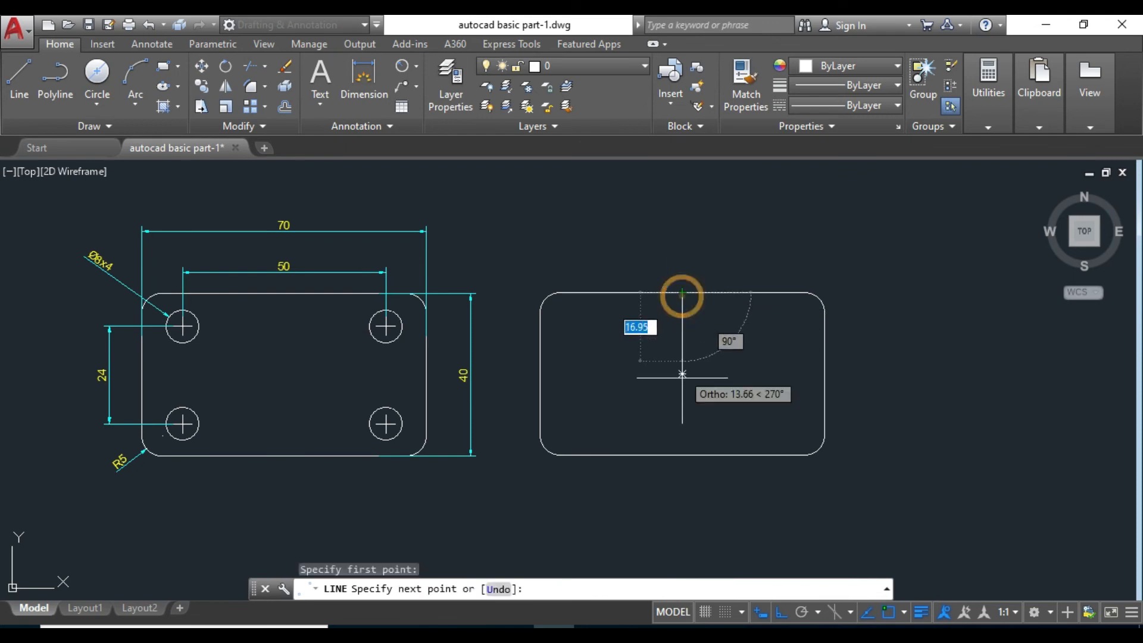
click(682, 456)
right_click(595, 372)
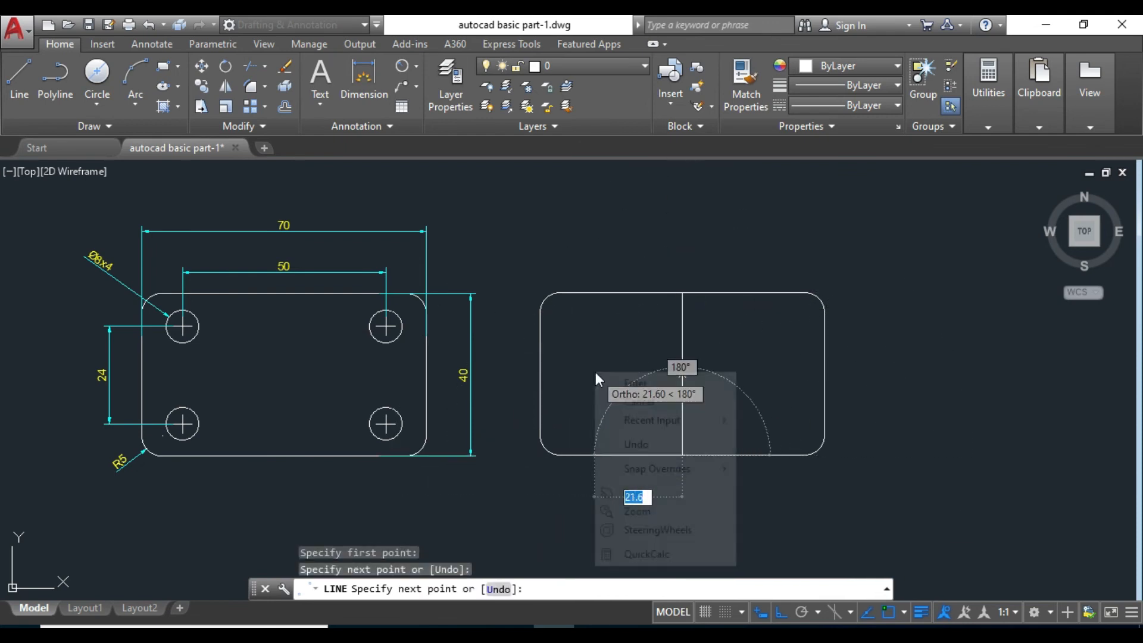
click(623, 377)
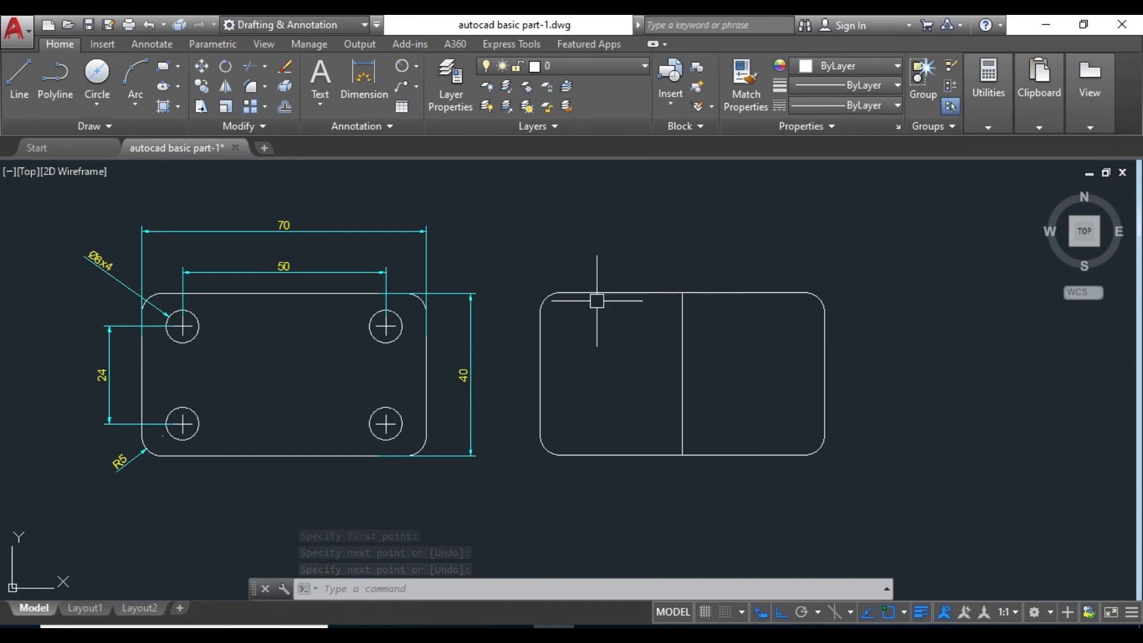
Offset the vertical centre line by 25 to both the left and the right
click(287, 106)
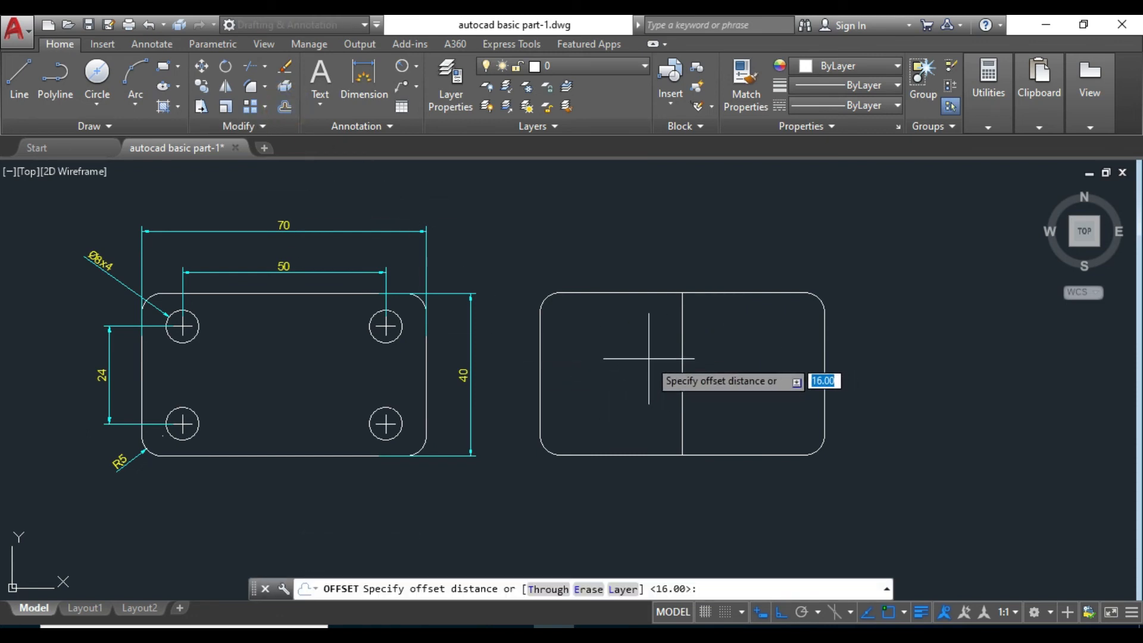
text(25)
key(Return)
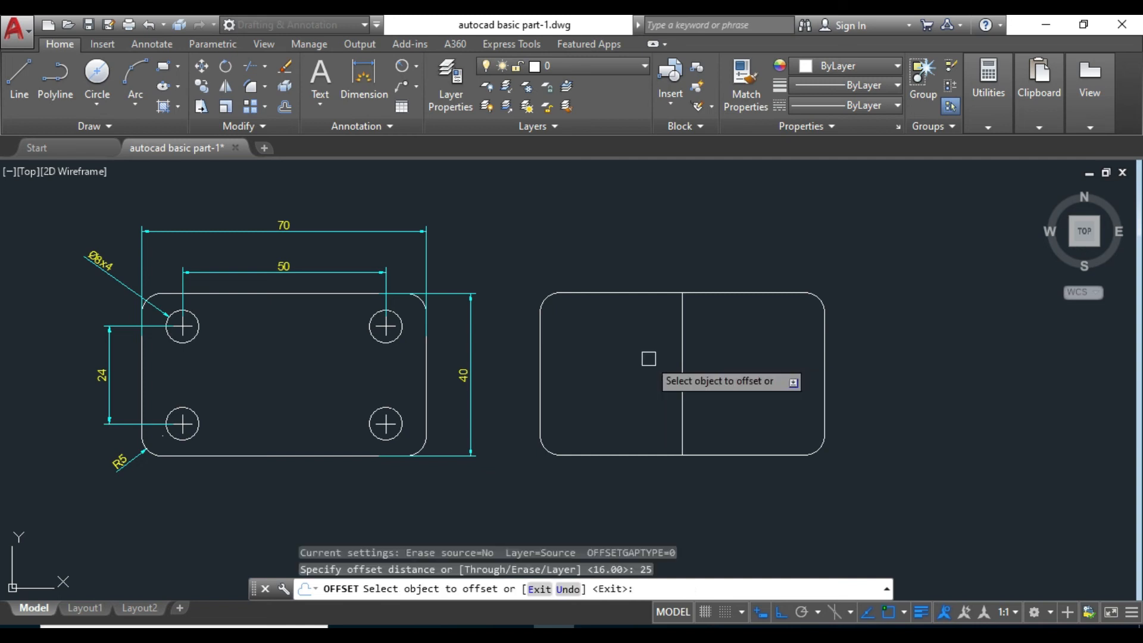
click(683, 360)
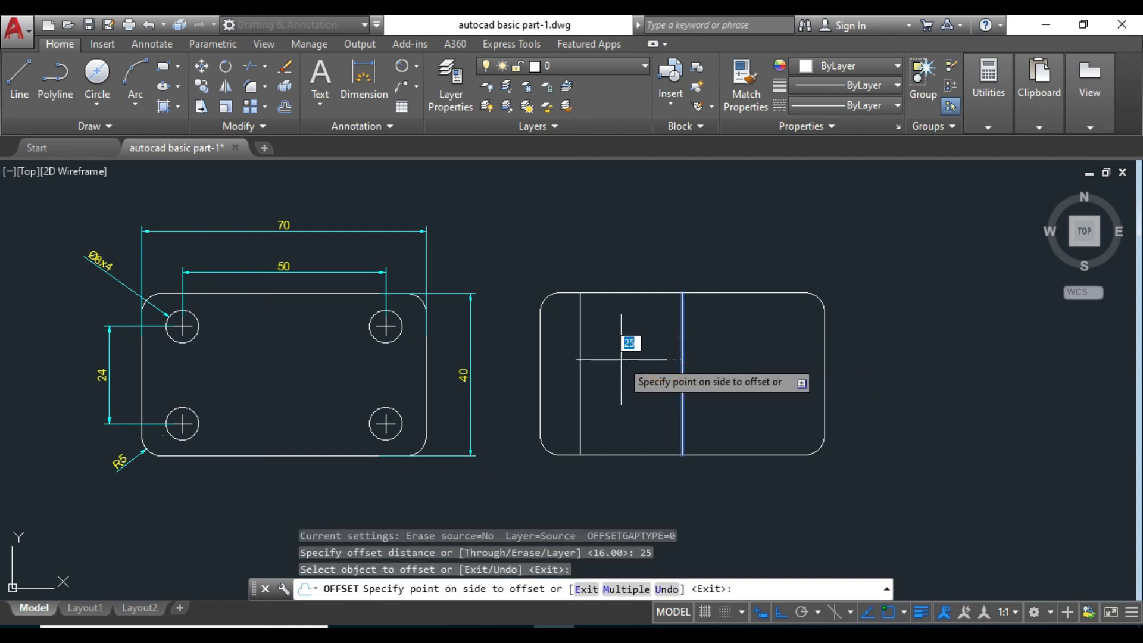
click(621, 360)
click(683, 350)
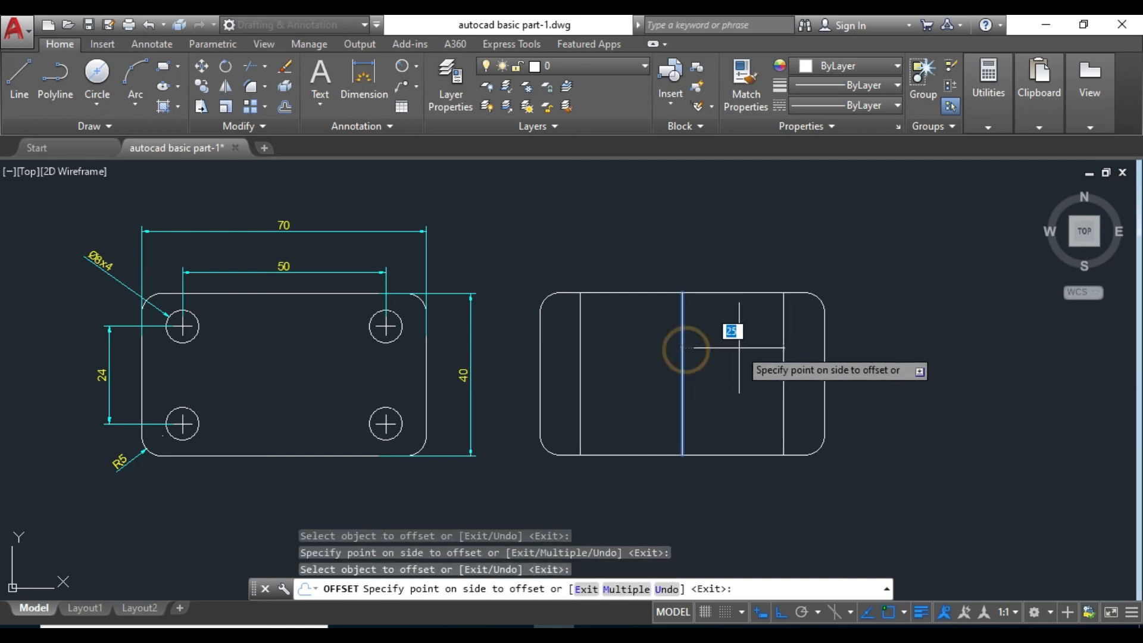
click(742, 350)
key(Escape)
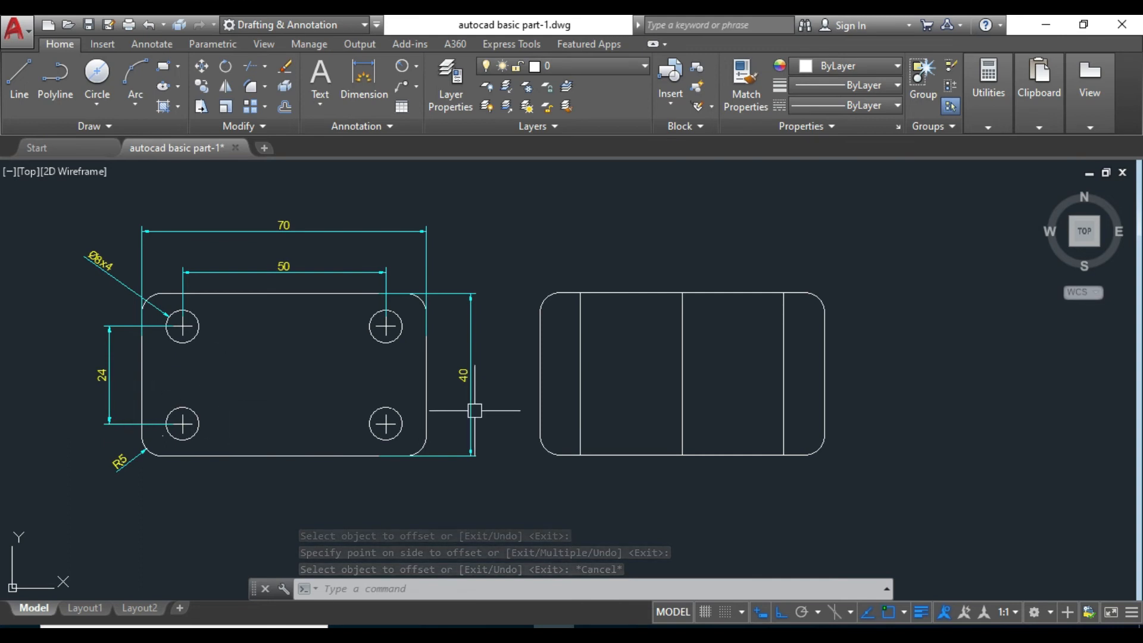
Draw a horizontal centre line between the midpoints of the rectangle's left and right edges
click(25, 69)
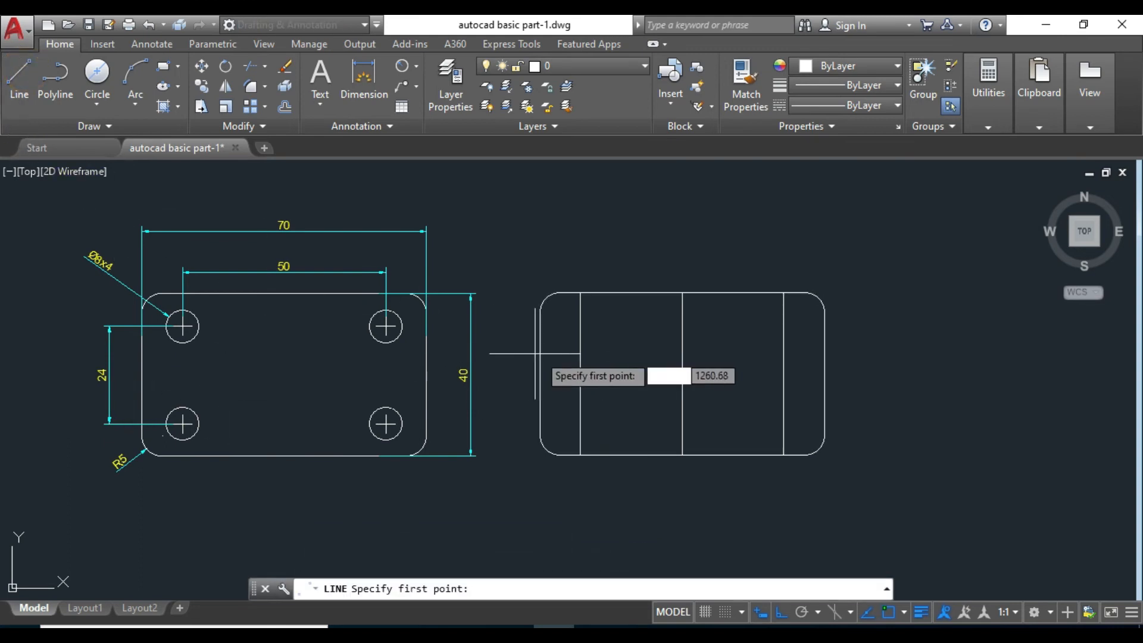
click(540, 374)
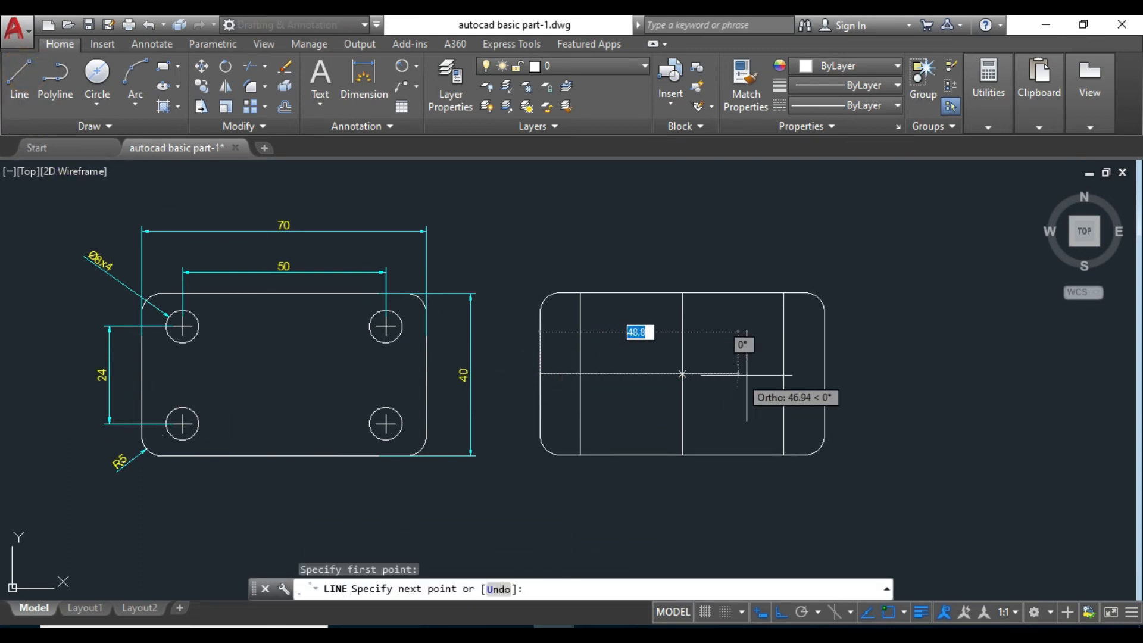
click(825, 374)
key(Escape)
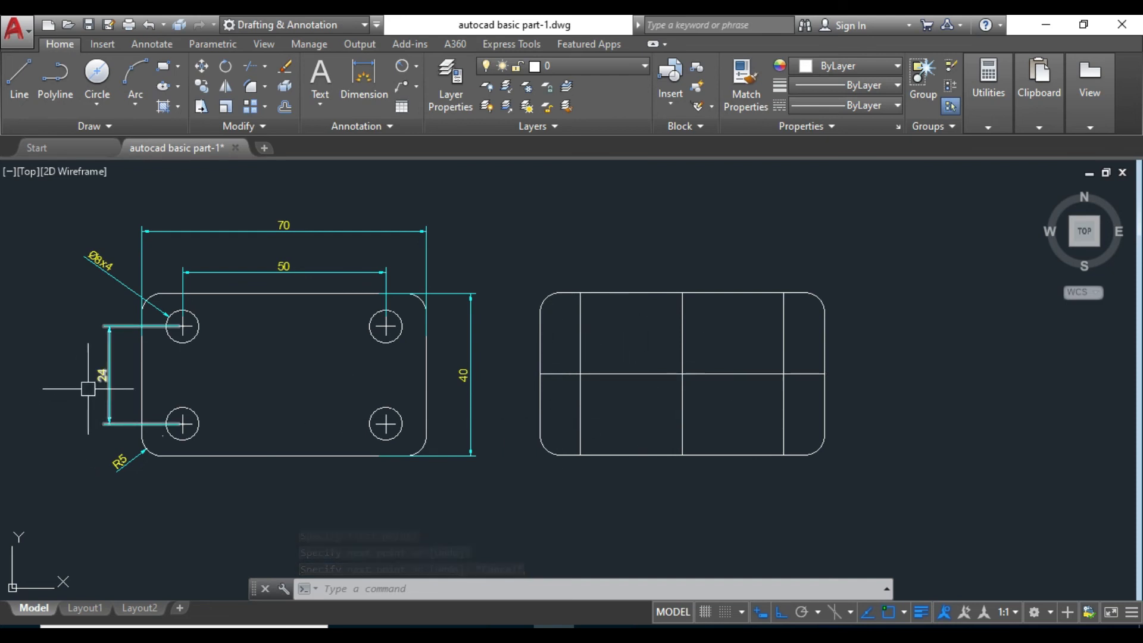
Offset the horizontal centre line by 12 both above and below
click(284, 108)
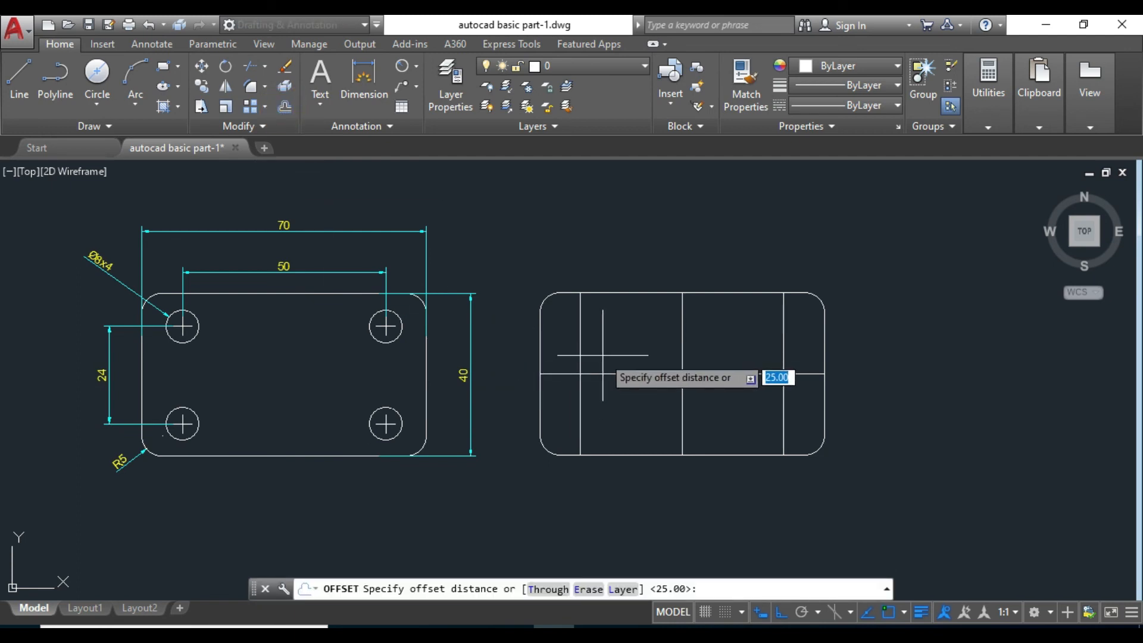
text(12)
key(Return)
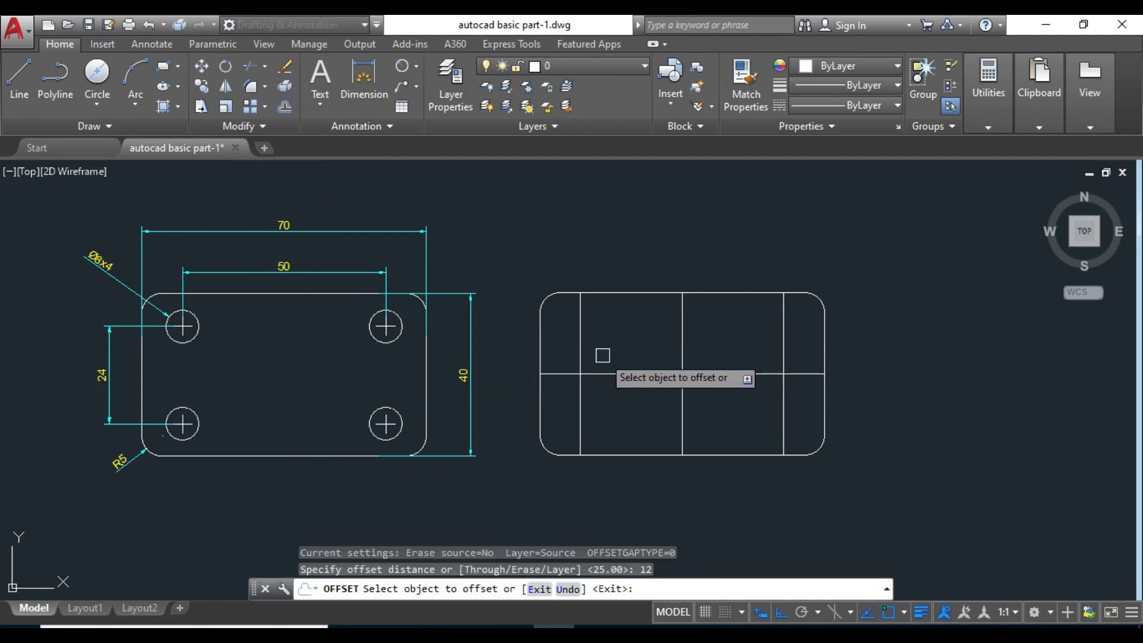
click(612, 374)
click(613, 334)
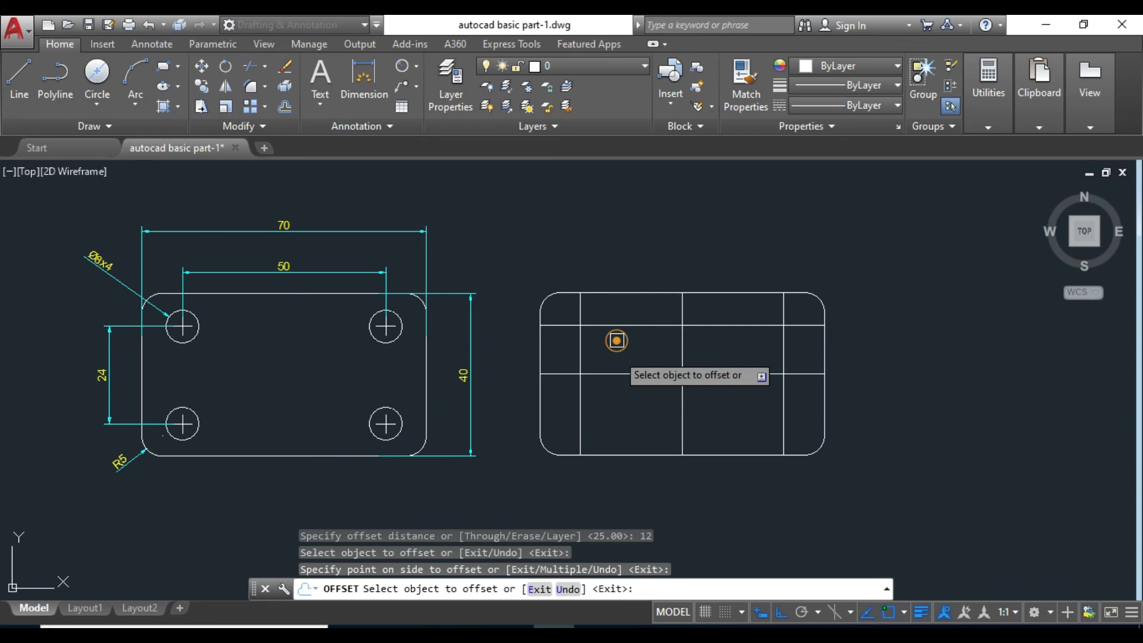
click(616, 370)
click(617, 395)
key(Escape)
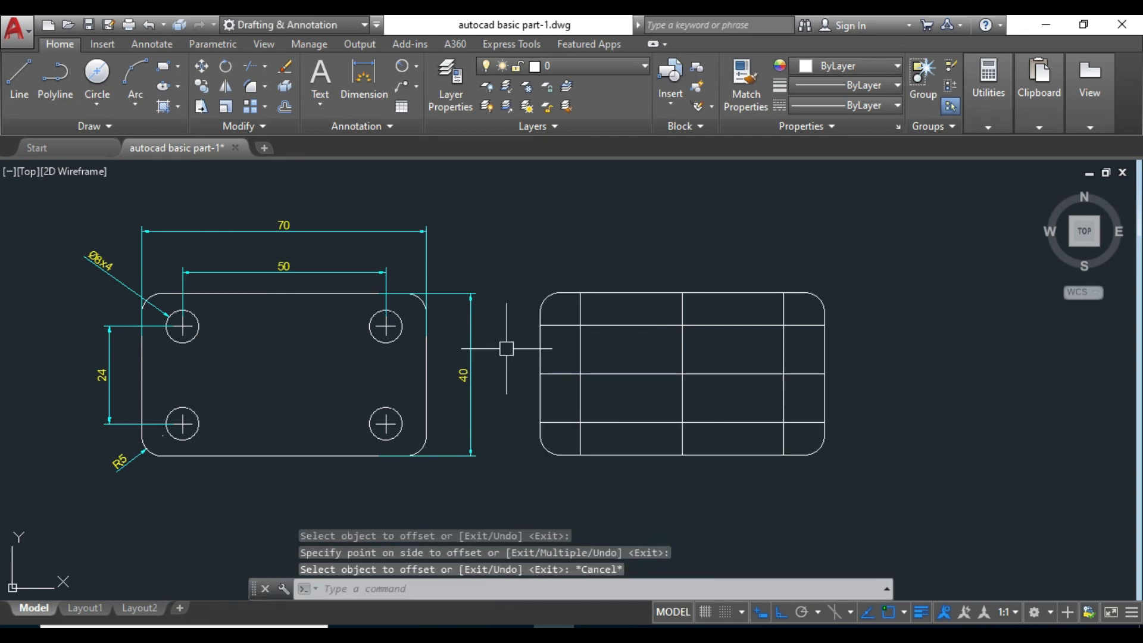
Draw two circles of diameter 8 at the upper and lower intersections on the left offset line
click(97, 73)
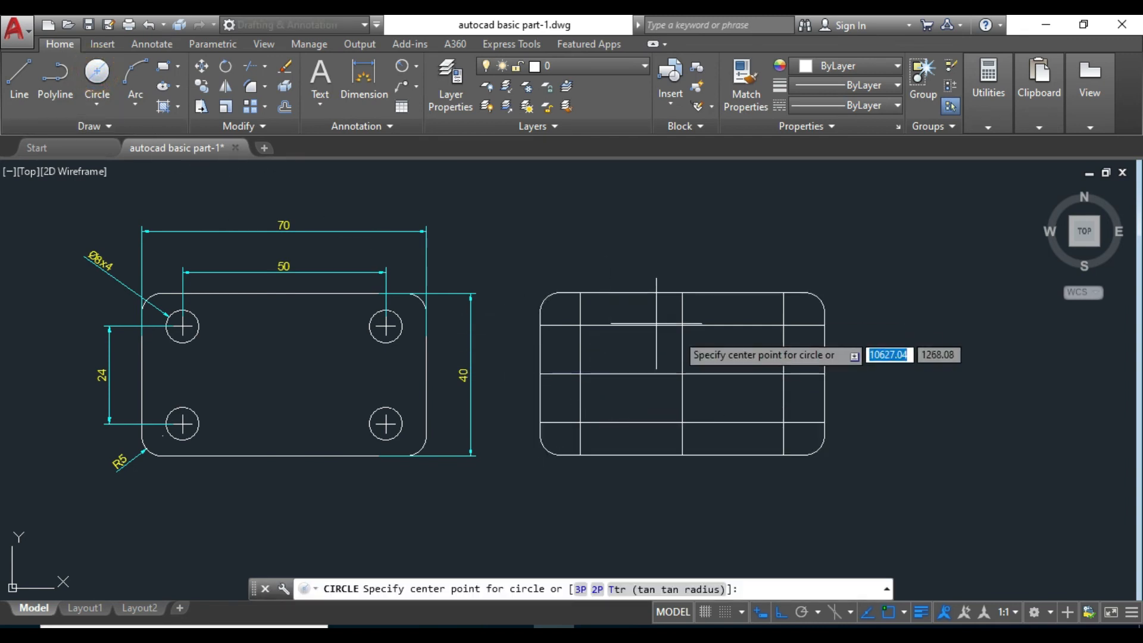
click(581, 325)
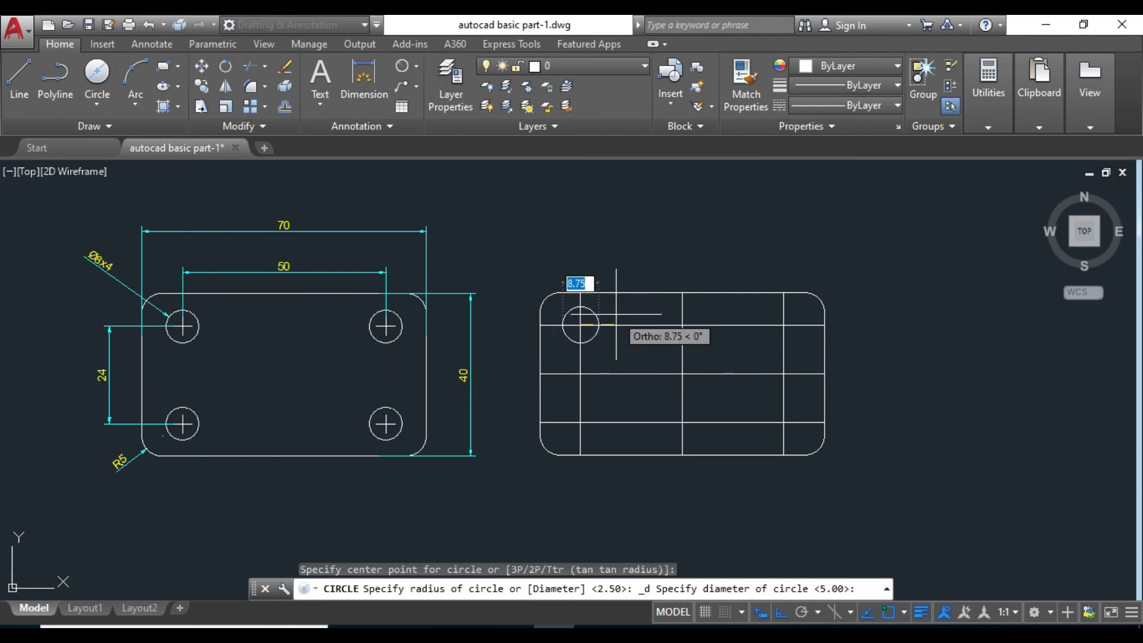
text(8)
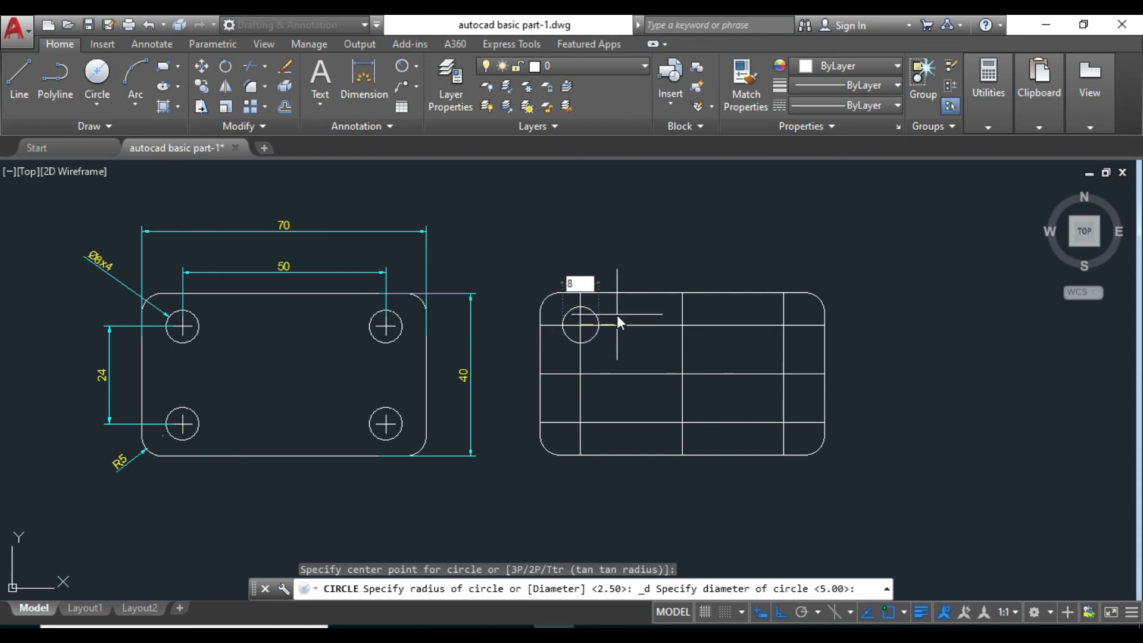
key(Return)
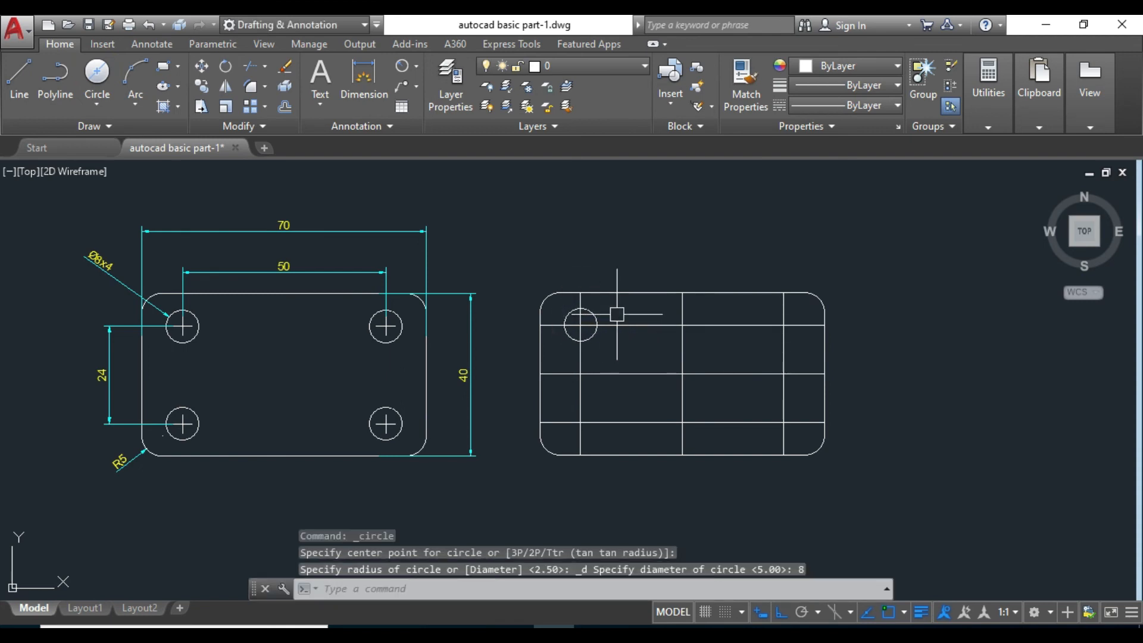
click(97, 73)
click(580, 423)
text(d)
key(Return)
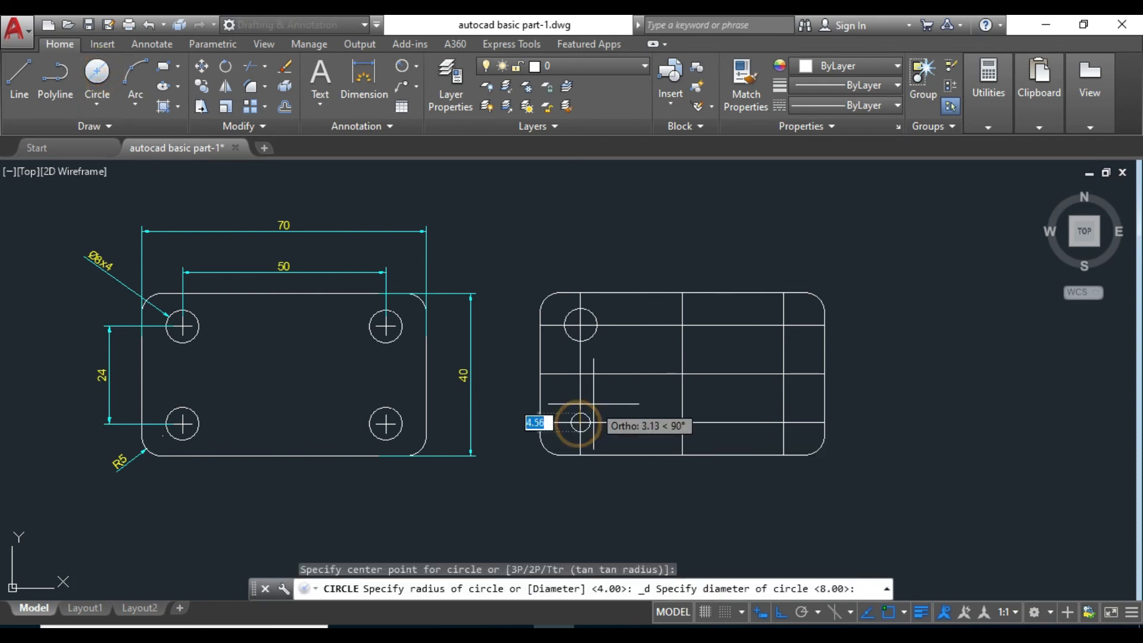
text(8)
key(Return)
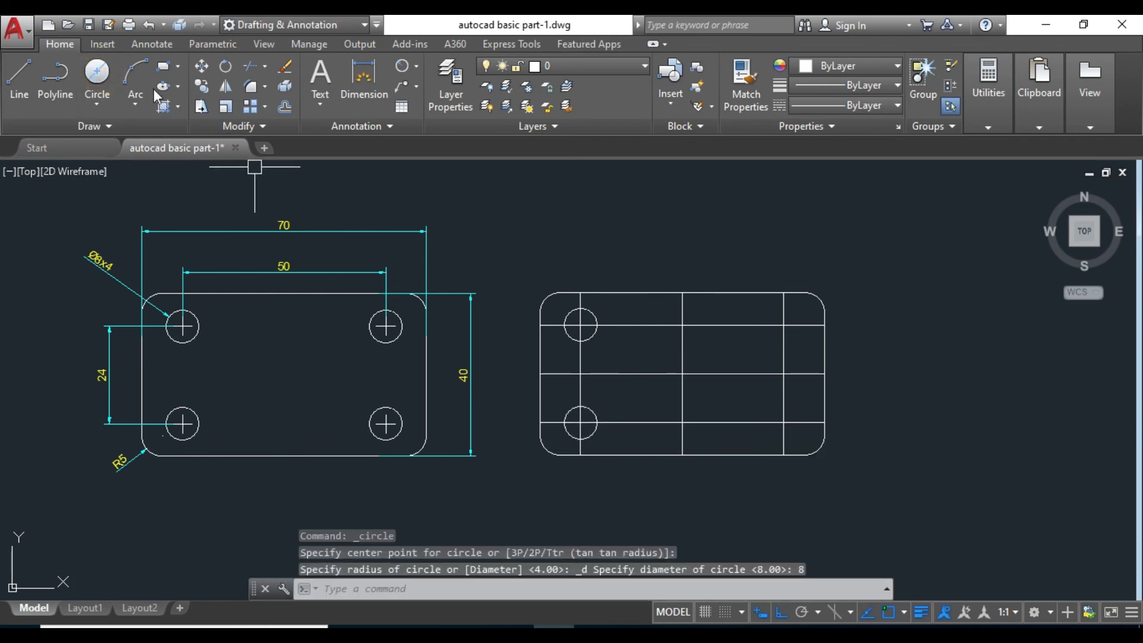
Draw two circles of diameter 8 at the upper and lower intersections on the right offset line
key(Return)
click(784, 325)
text(d)
key(Return)
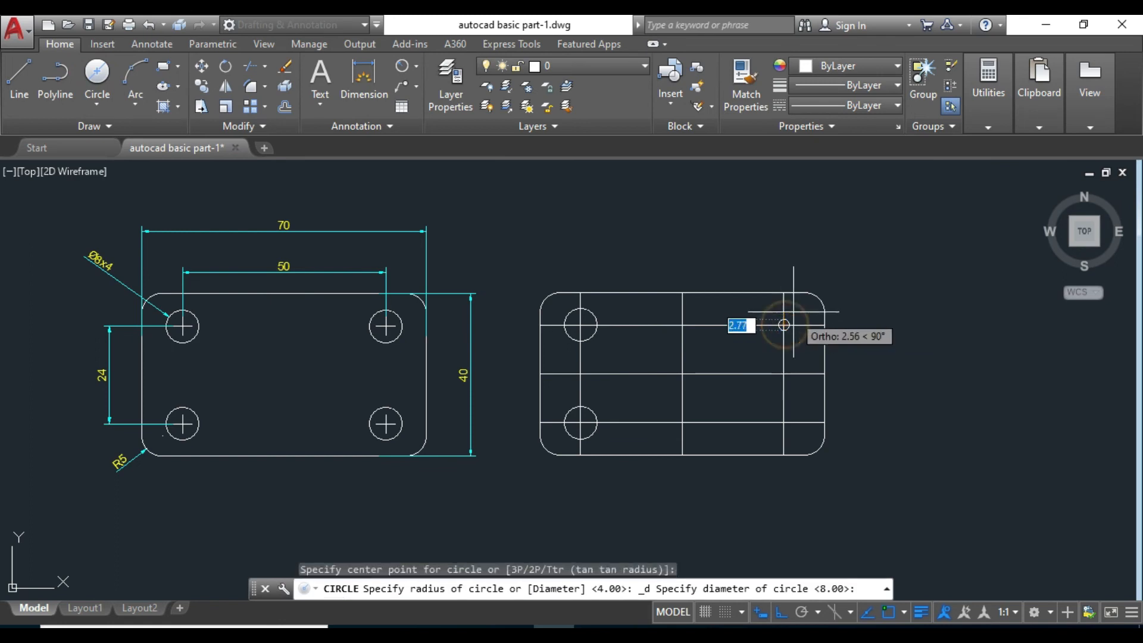
text(8)
key(Return)
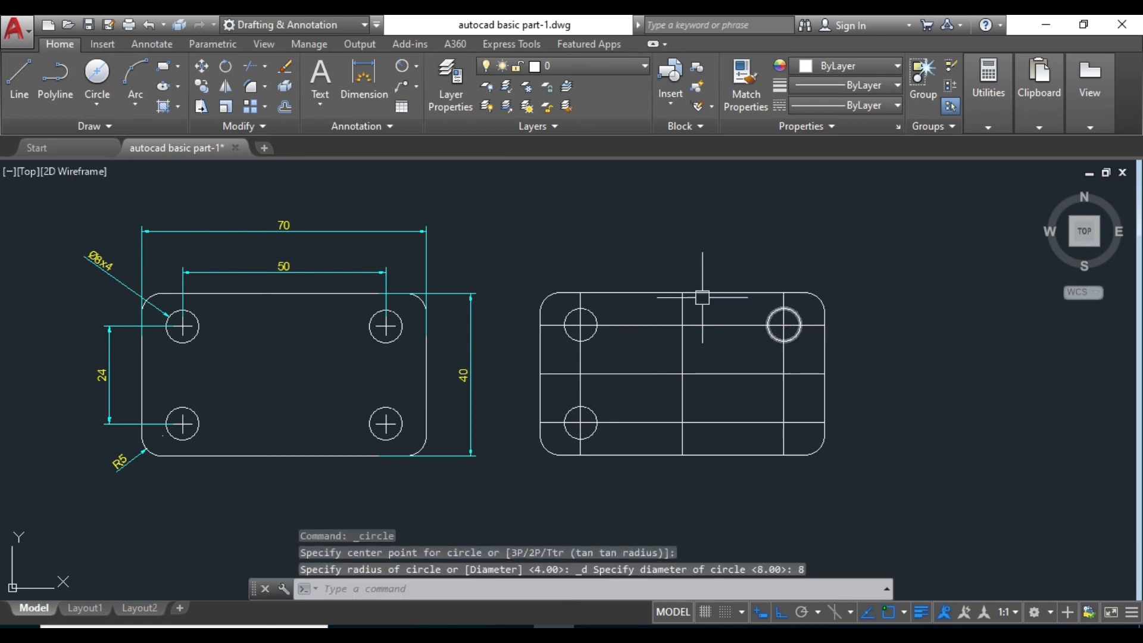
click(99, 75)
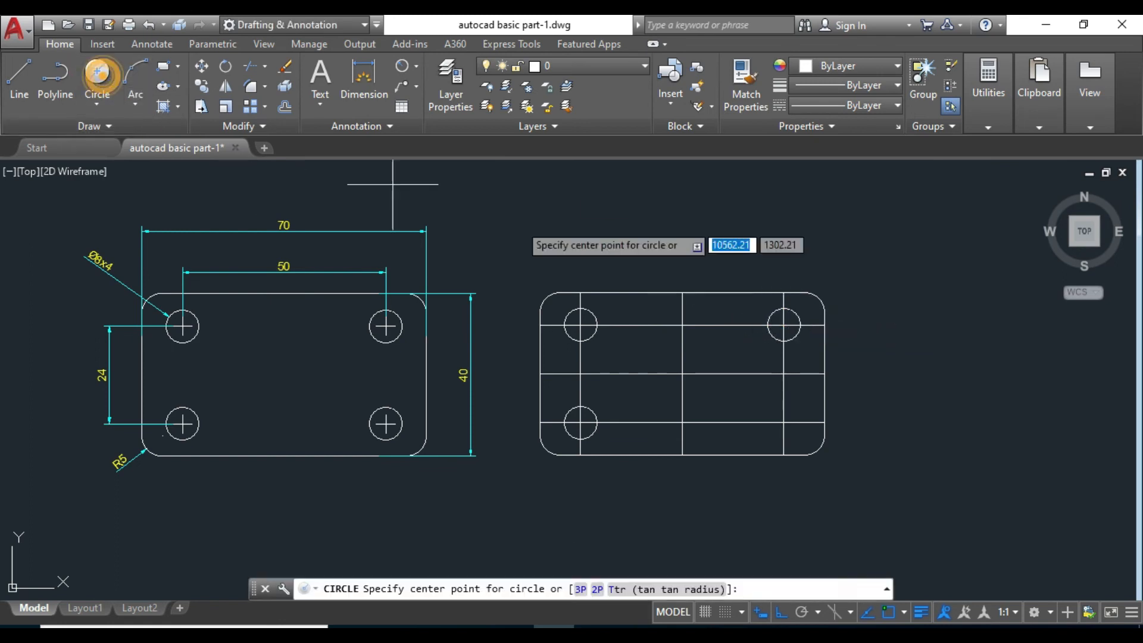
click(784, 423)
text(d)
key(Return)
key(Return)
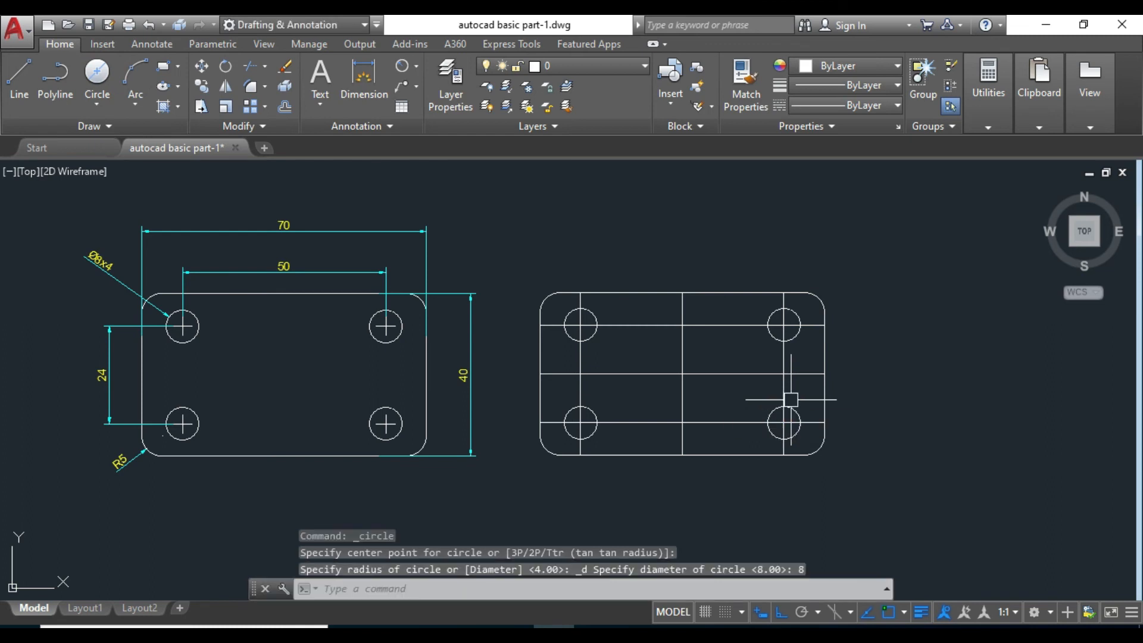
Erase the three horizontal construction lines and the vertical centre line inside the rectangle
click(734, 440)
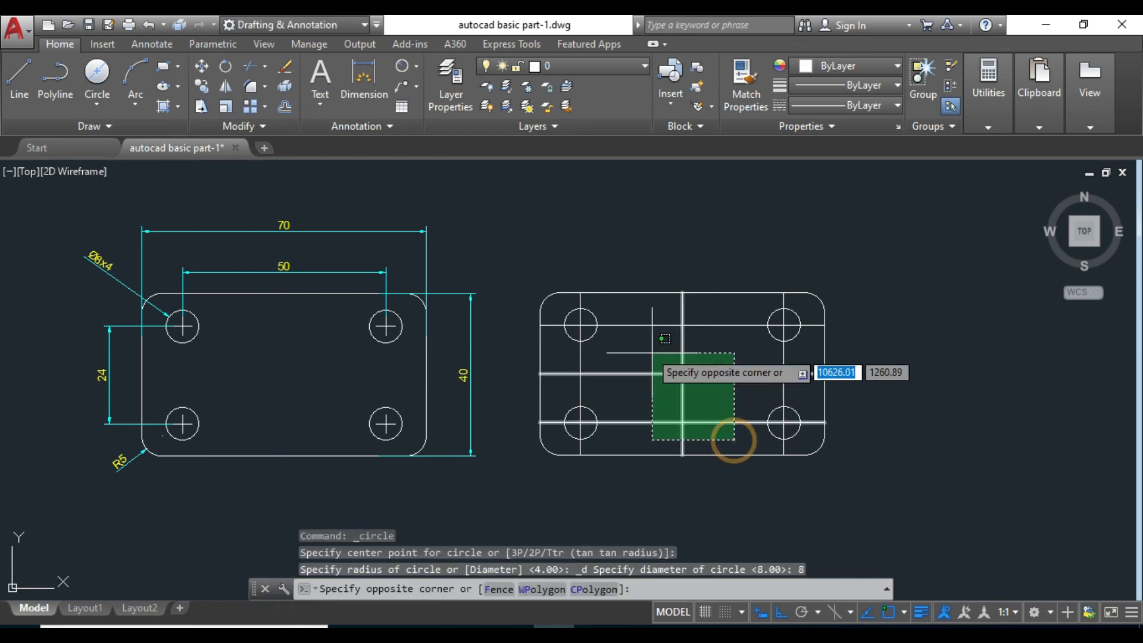
click(636, 319)
key(Delete)
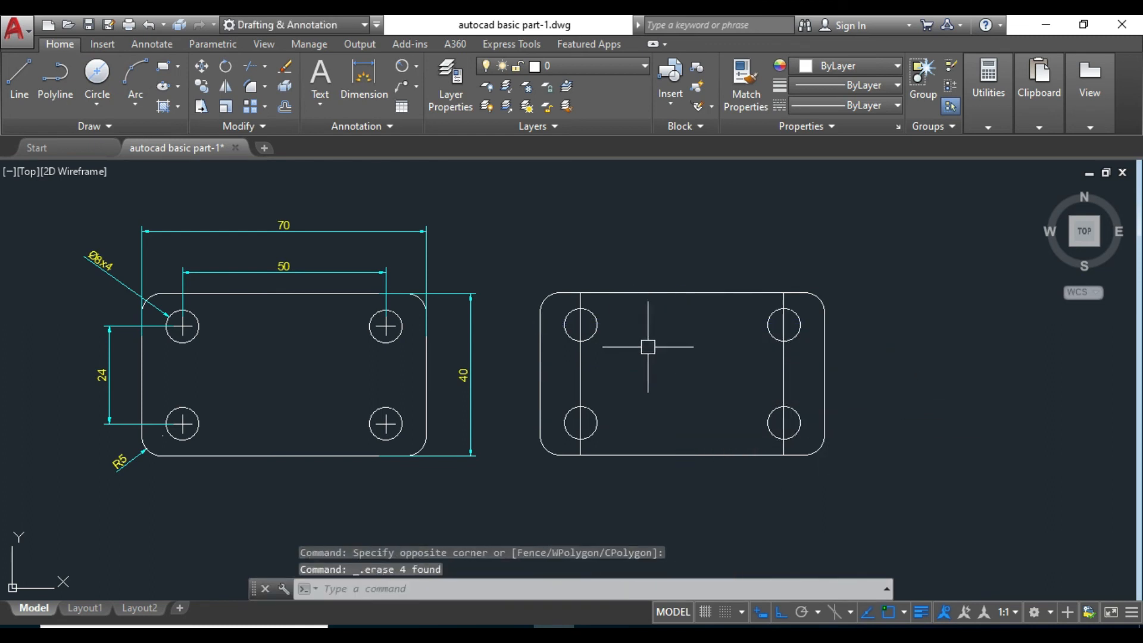
Erase the two remaining vertical construction lines through the hole centres of the redrawn plate
click(580, 377)
click(791, 369)
key(Delete)
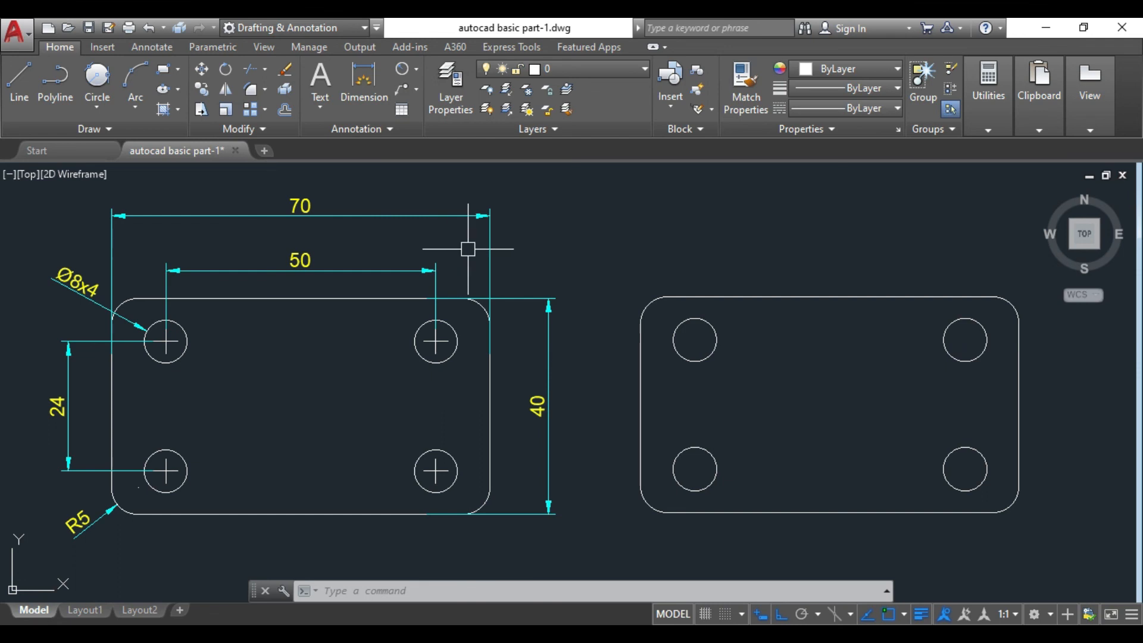
Review the earlier practice drawings, including the zigzag lines, slot, arcs and the dimensioned pair of mirrored rectangles
scroll(507, 274, down, 3)
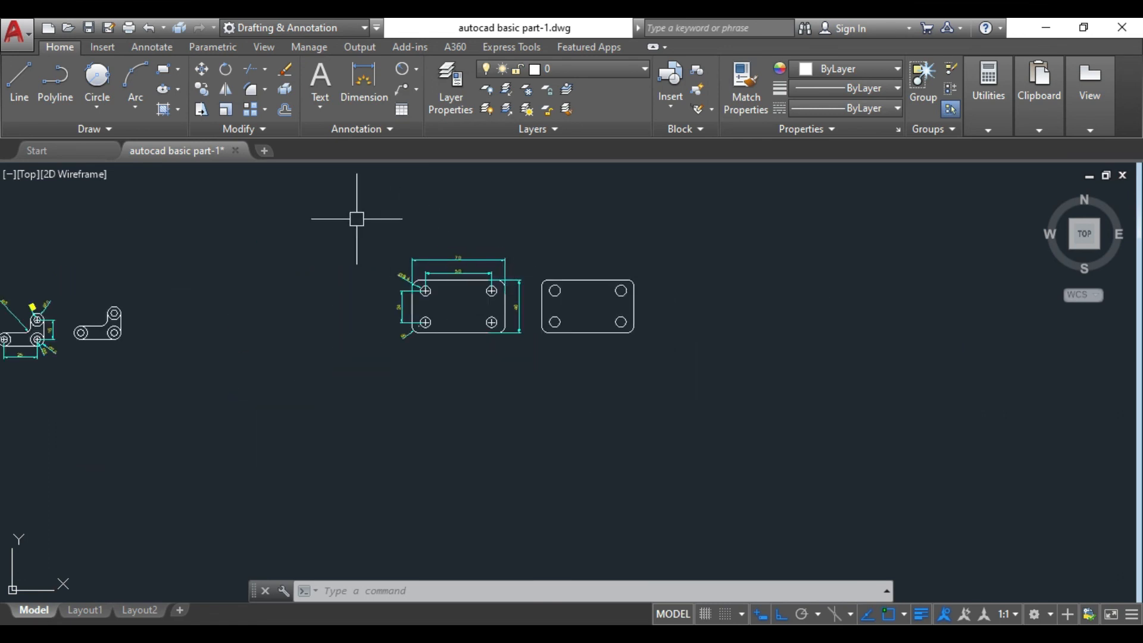
middle_drag(237, 224, 435, 259)
scroll(260, 268, down, 3)
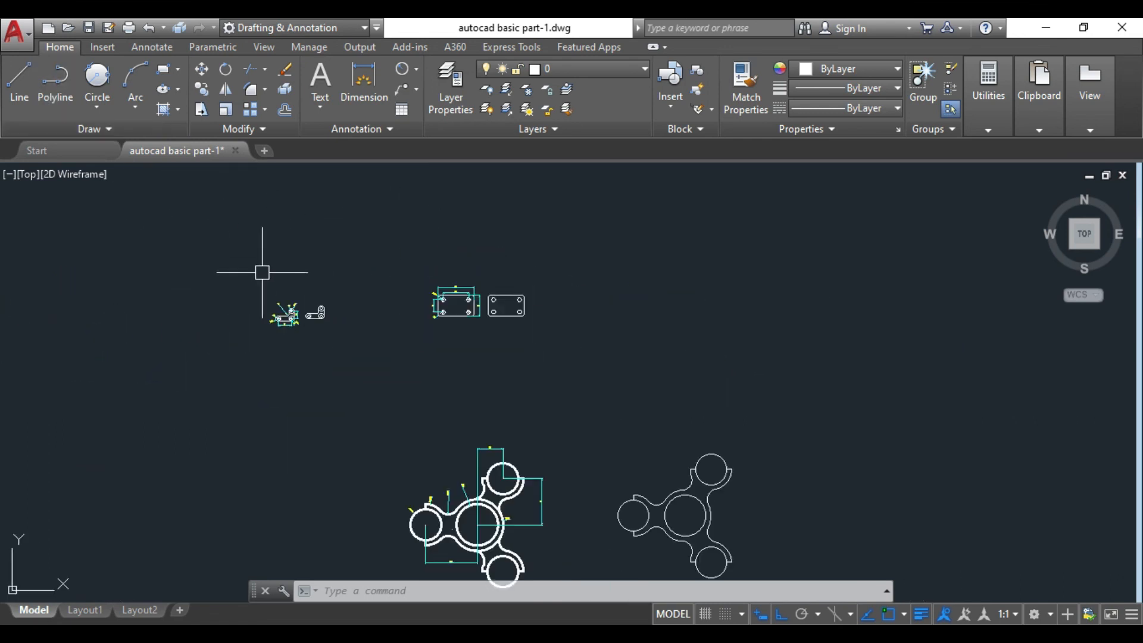
scroll(358, 314, down, 3)
middle_drag(357, 314, 572, 342)
mouse_move(159, 290)
middle_down()
mouse_move(268, 311)
mouse_move(569, 312)
middle_up()
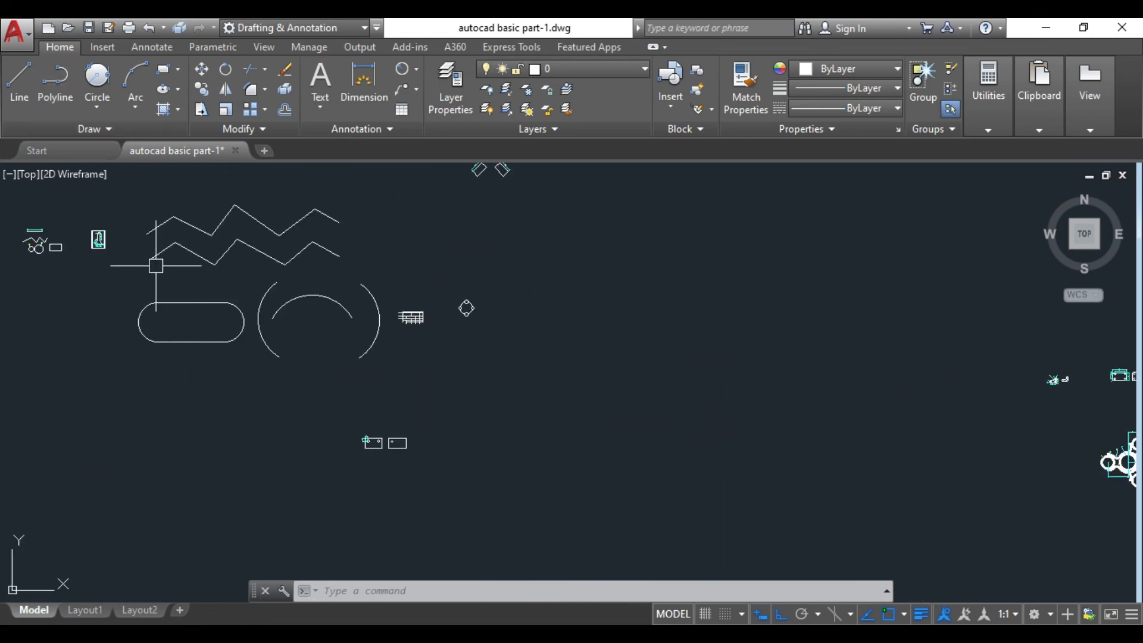
middle_drag(181, 222, 222, 264)
scroll(223, 264, up, 2)
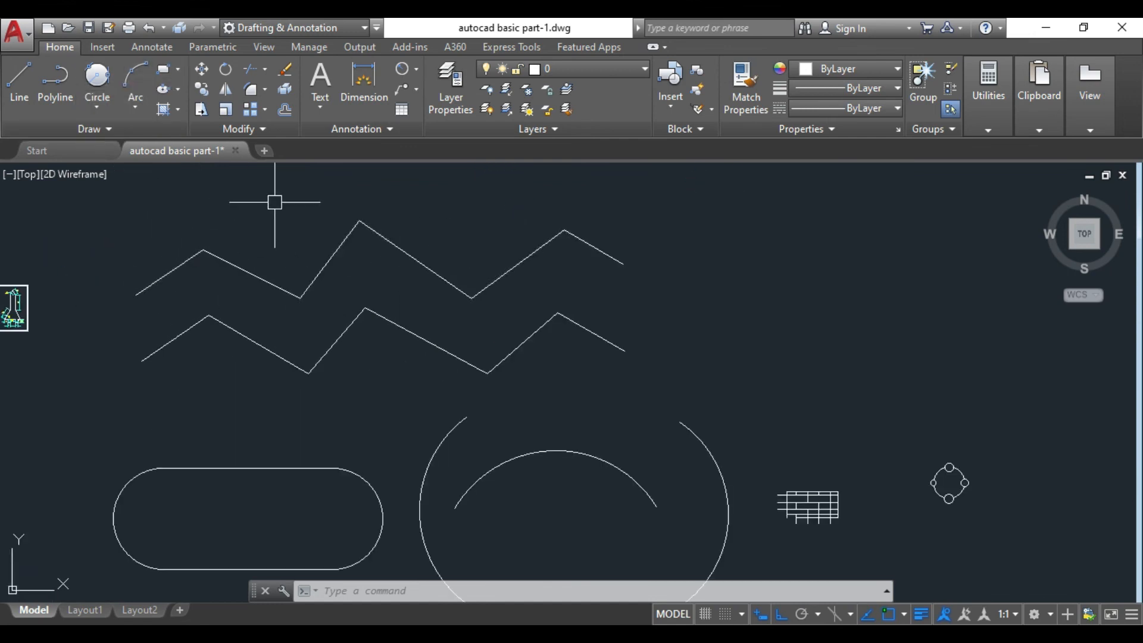
scroll(300, 268, down, 2)
scroll(325, 320, up, 1)
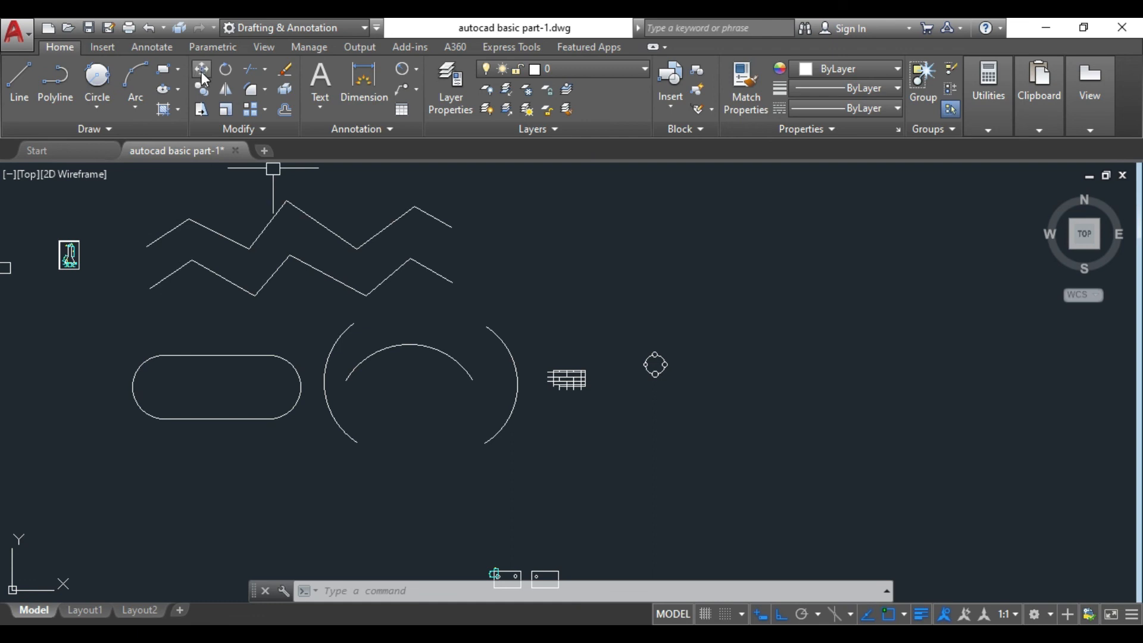
scroll(509, 321, down, 3)
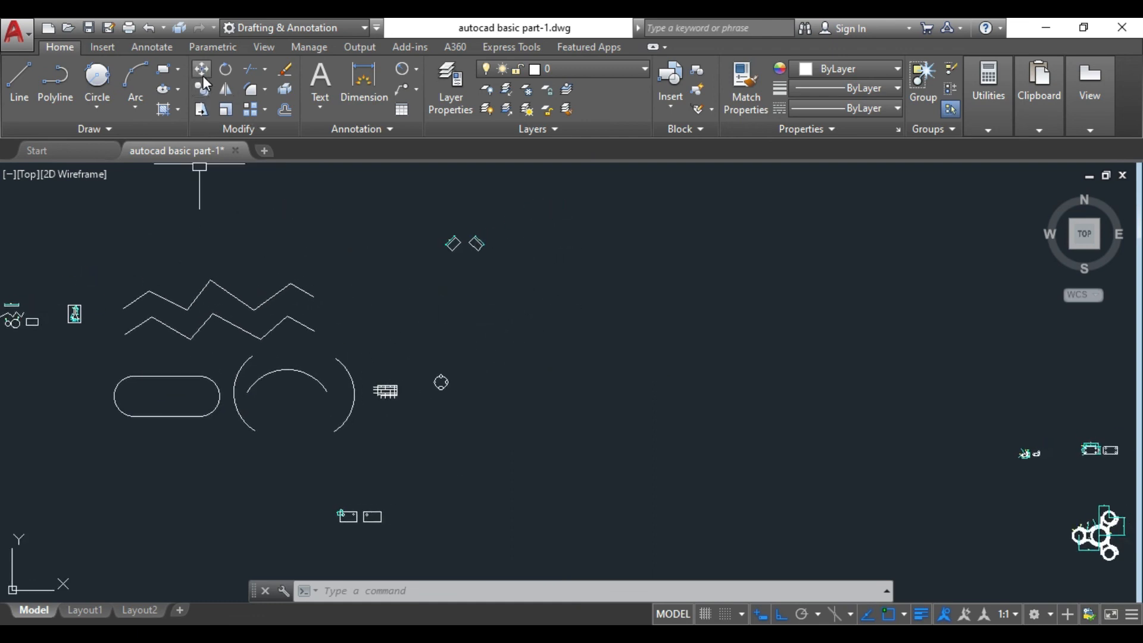
scroll(480, 234, up, 10)
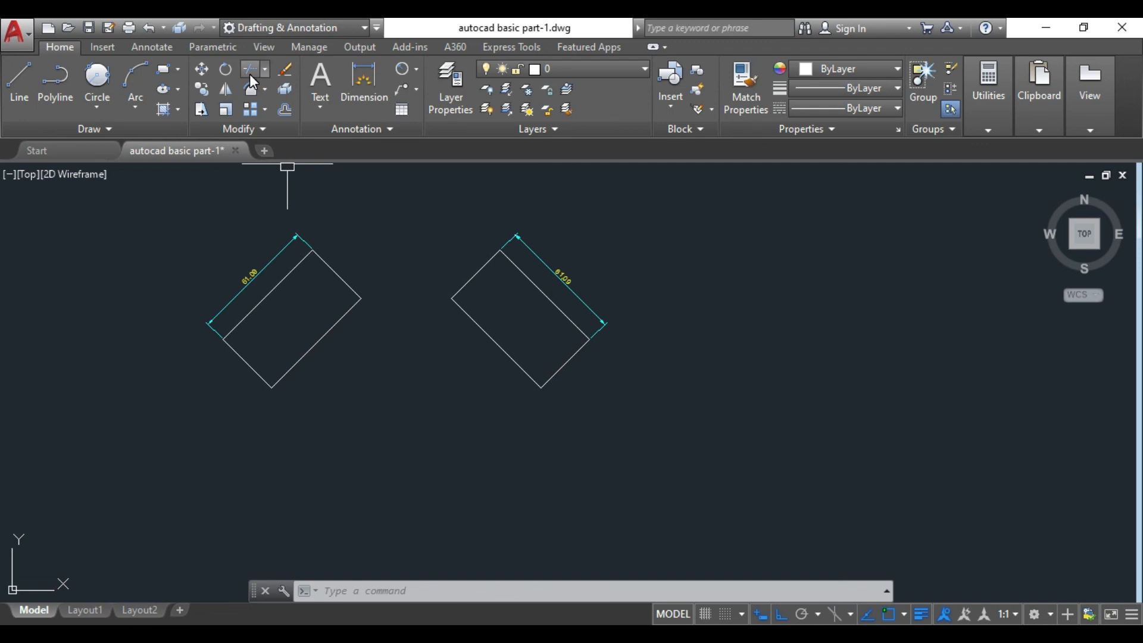
Examine the dimensioned L-shaped bracket and four-hole plate examples beside their redrawn copies
scroll(446, 332, down, 10)
scroll(582, 472, up, 10)
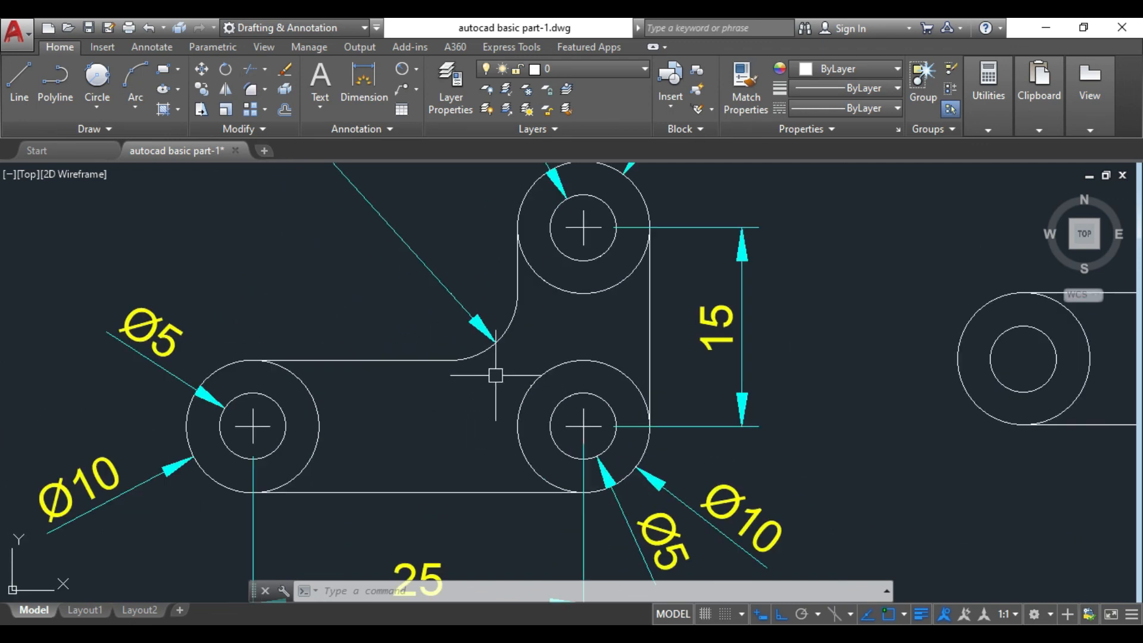
scroll(487, 382, down, 5)
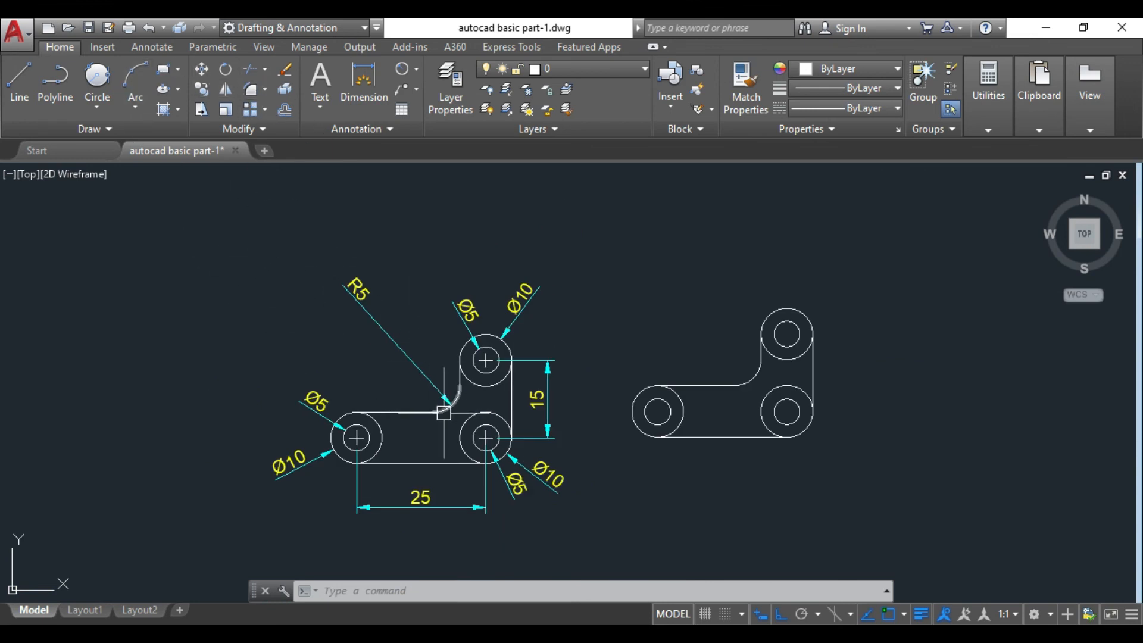
scroll(462, 387, up, 2)
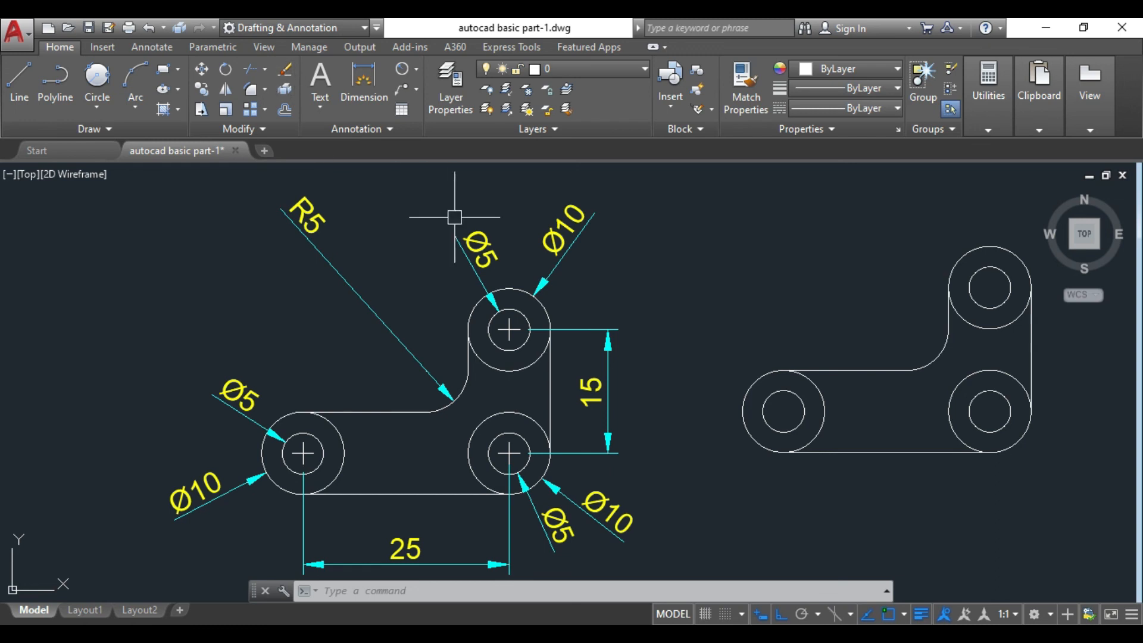
scroll(395, 288, down, 2)
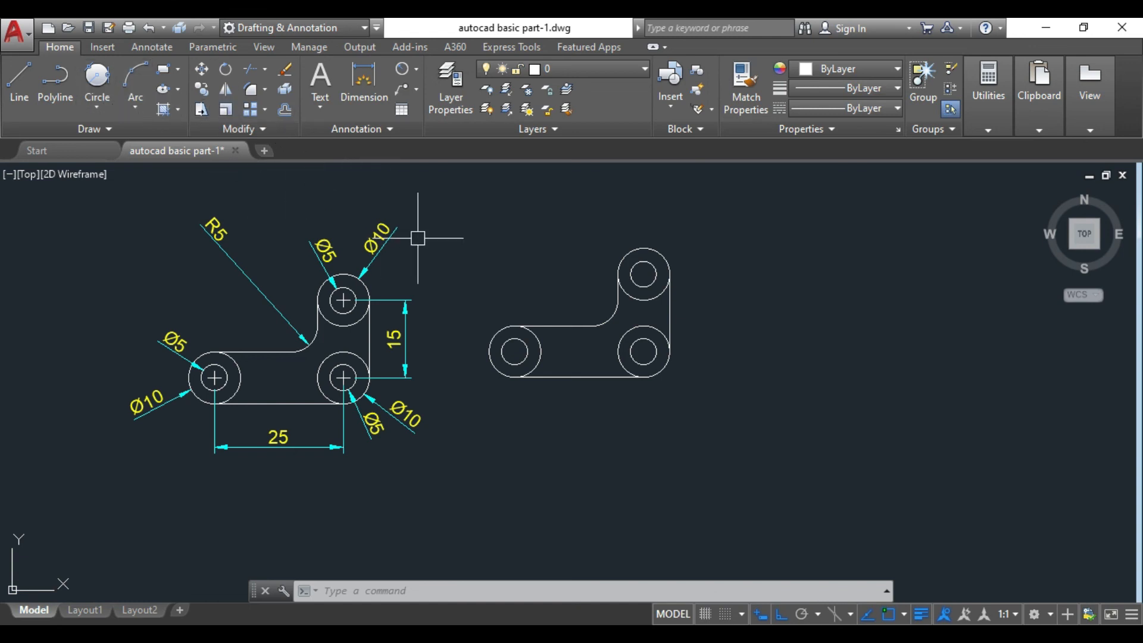
scroll(297, 317, down, 2)
middle_drag(613, 321, 399, 328)
scroll(864, 288, up, 2)
middle_drag(805, 295, 605, 355)
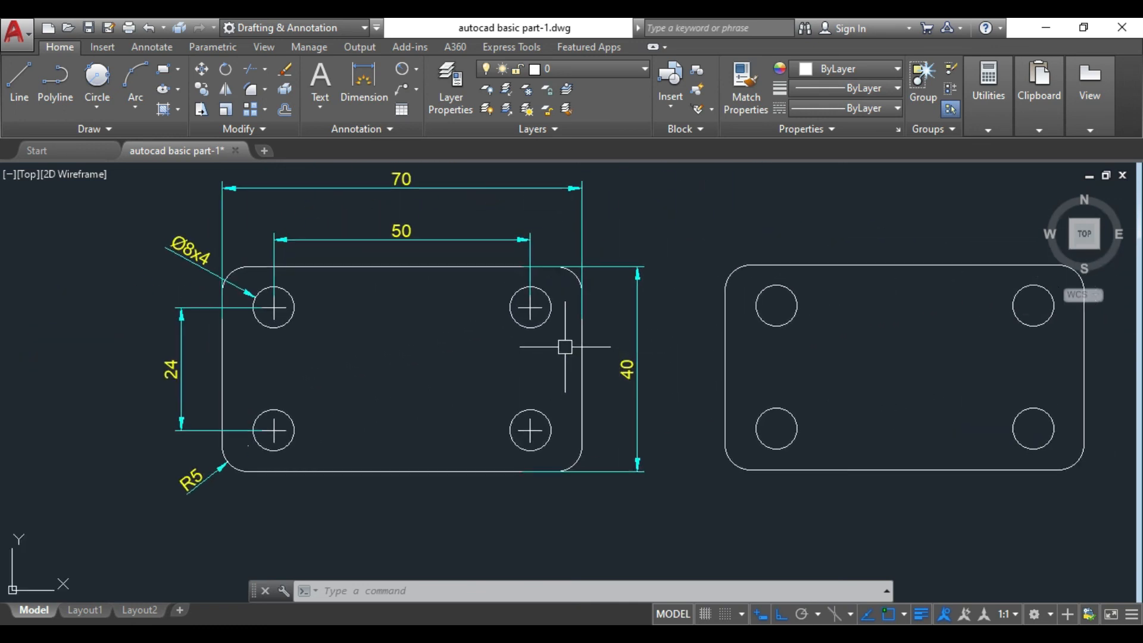
scroll(575, 359, down, 2)
middle_drag(400, 350, 743, 330)
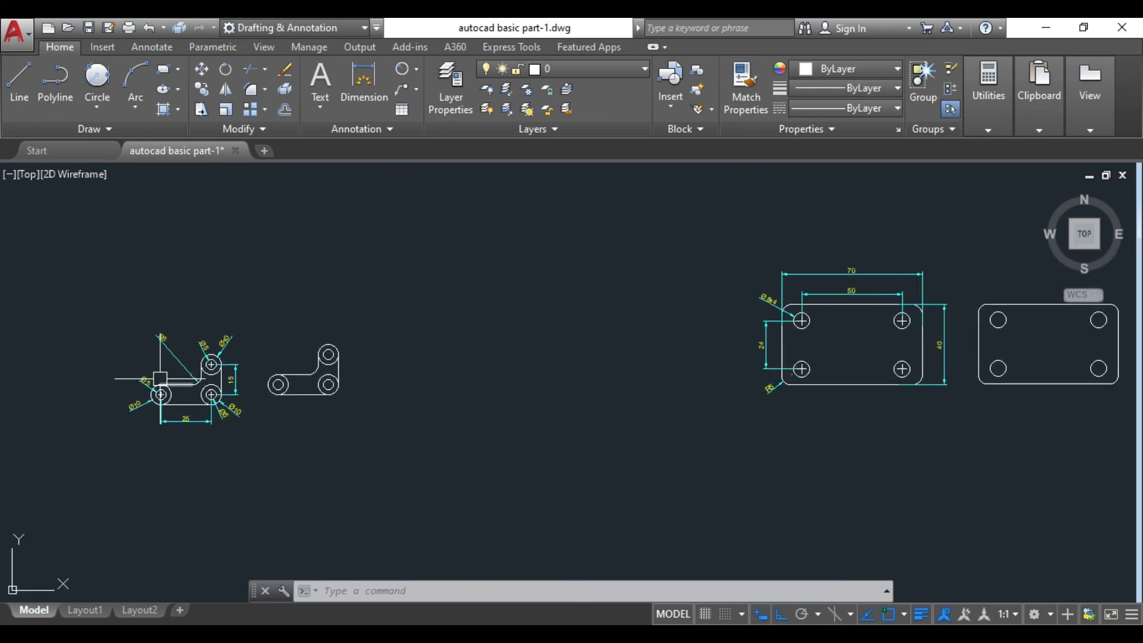
scroll(161, 379, up, 1)
scroll(284, 383, up, 2)
middle_drag(285, 382, 382, 345)
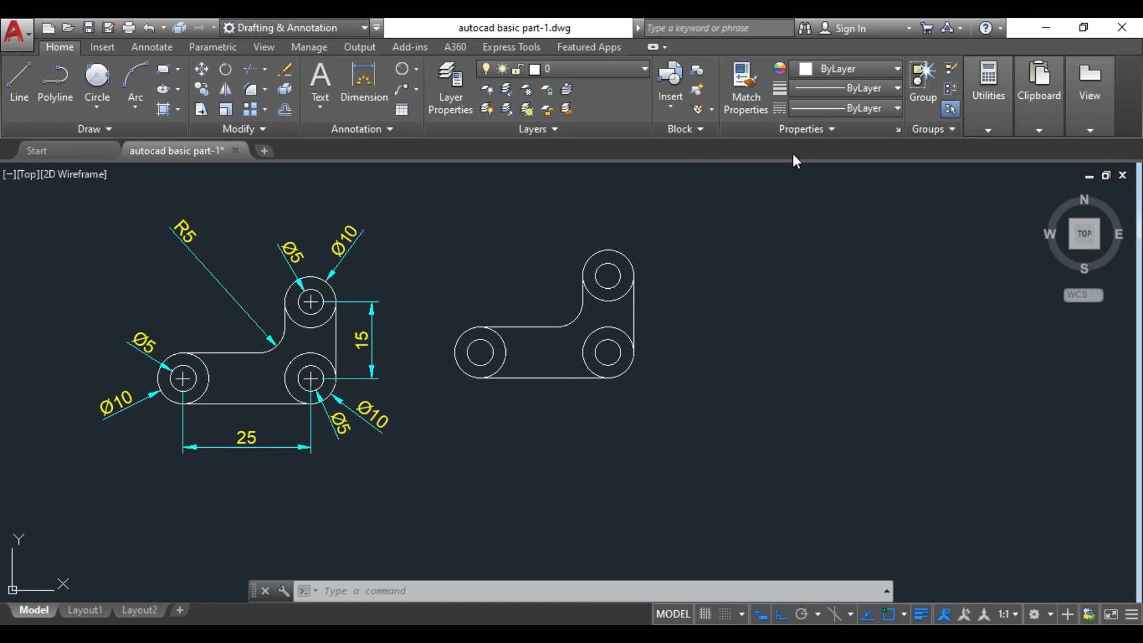
click(836, 125)
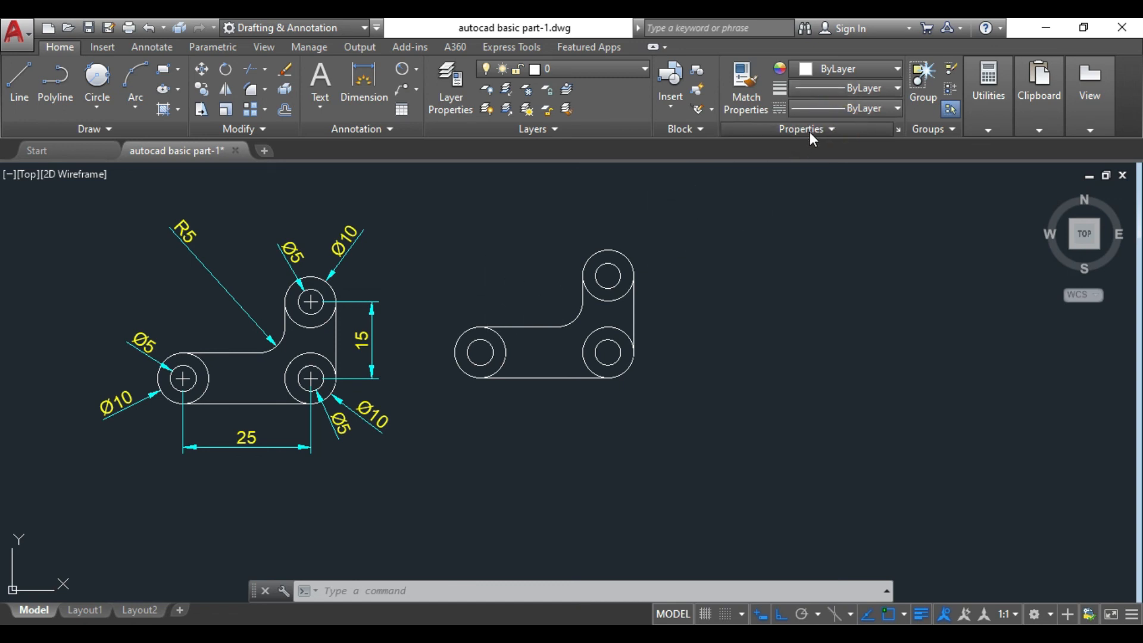
click(832, 127)
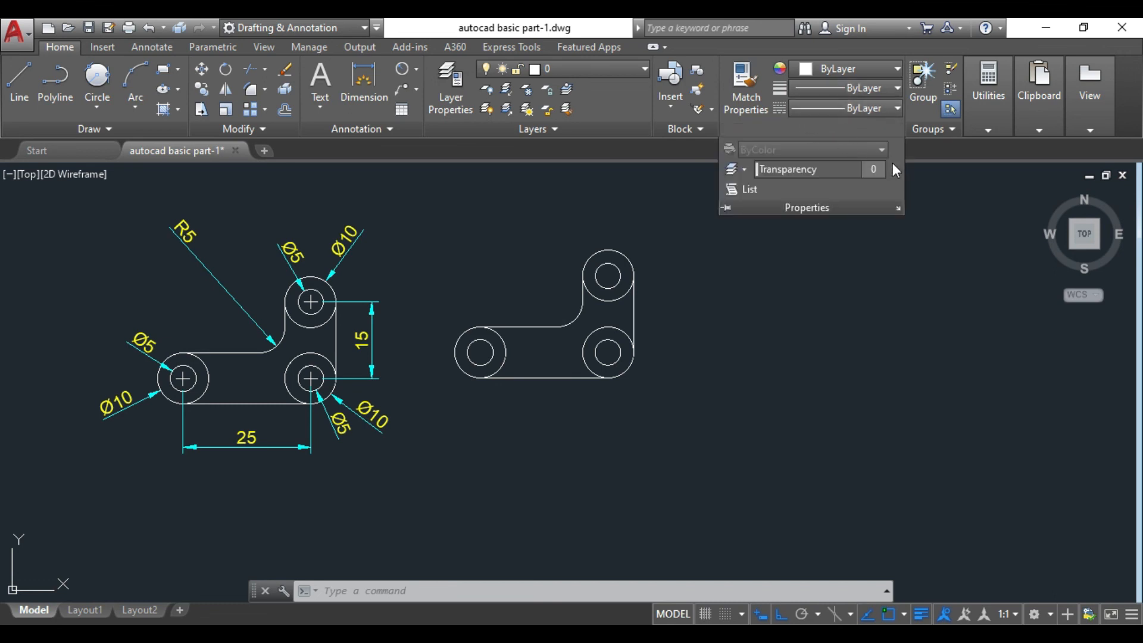
click(941, 177)
click(840, 77)
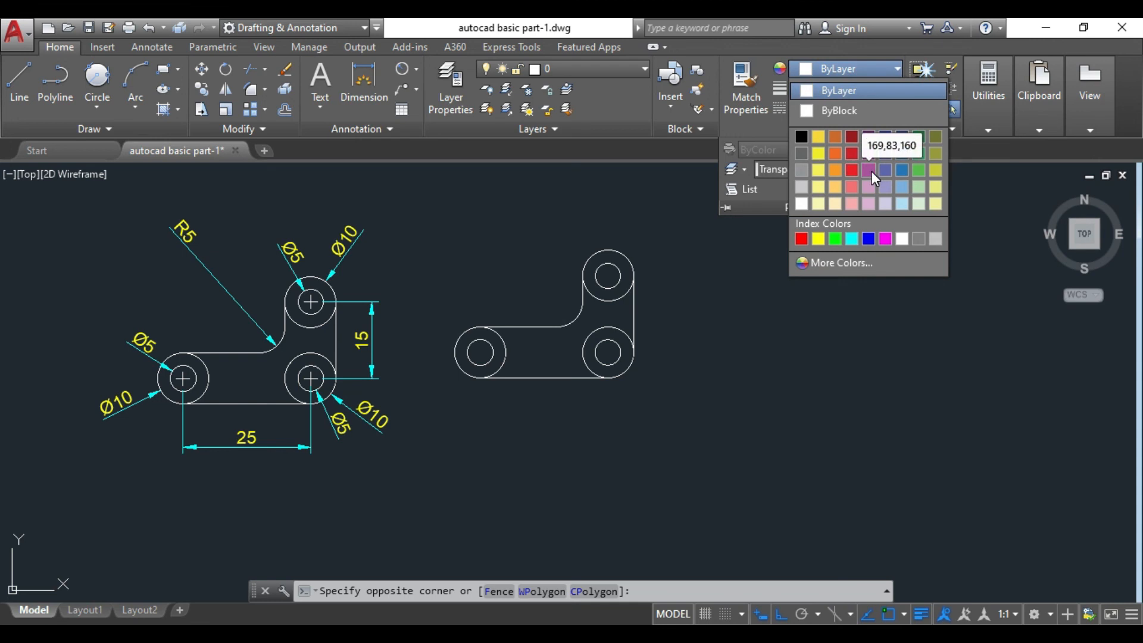
click(510, 241)
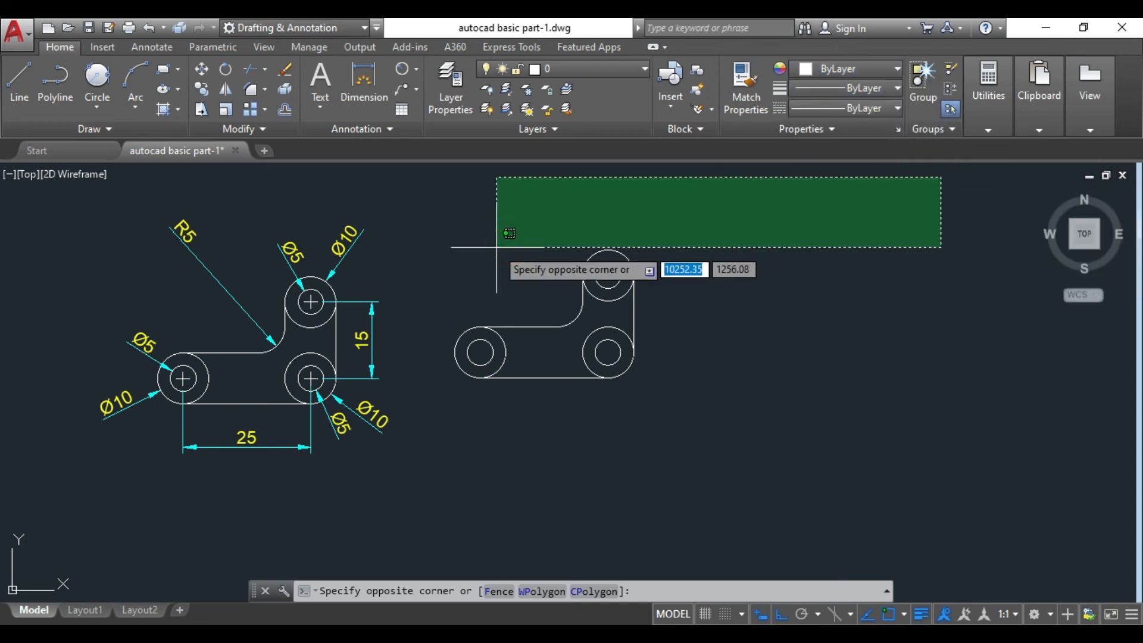
click(494, 250)
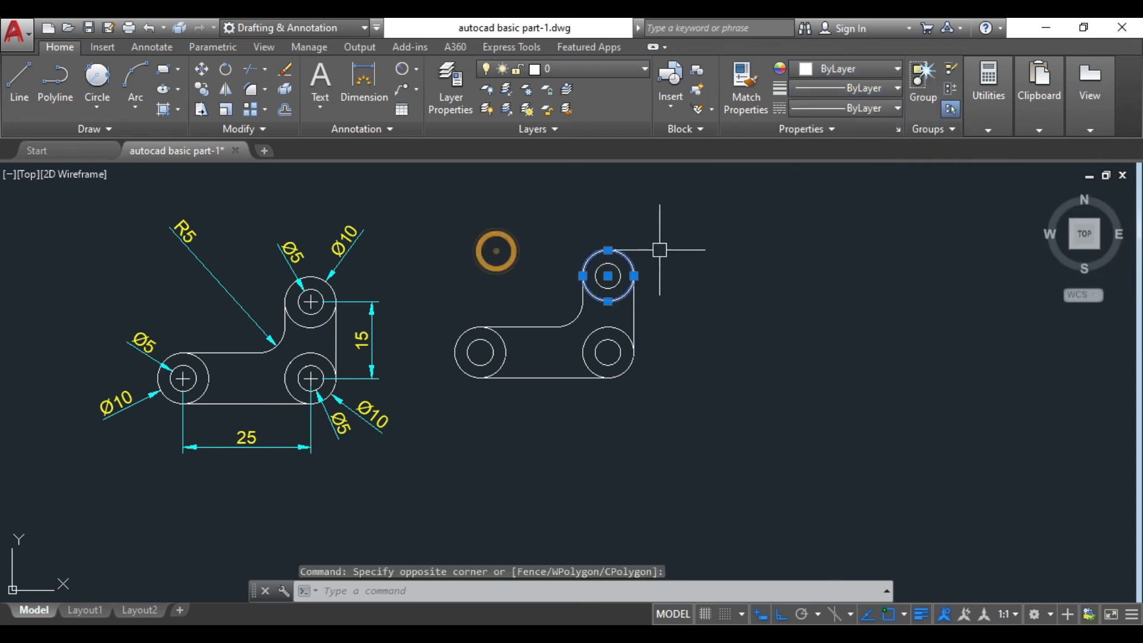